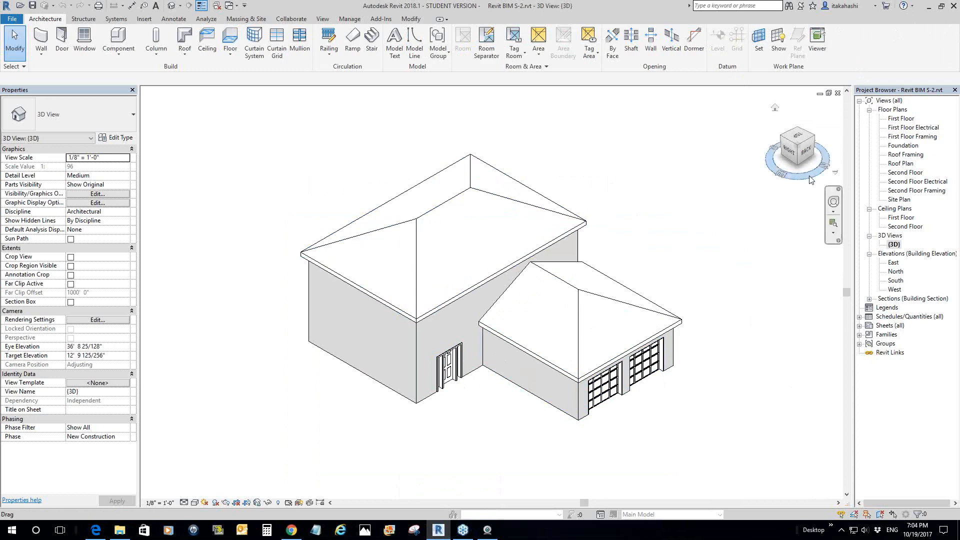
- Open the First Floor plan view
left_click(904, 119)
double_click(905, 119)
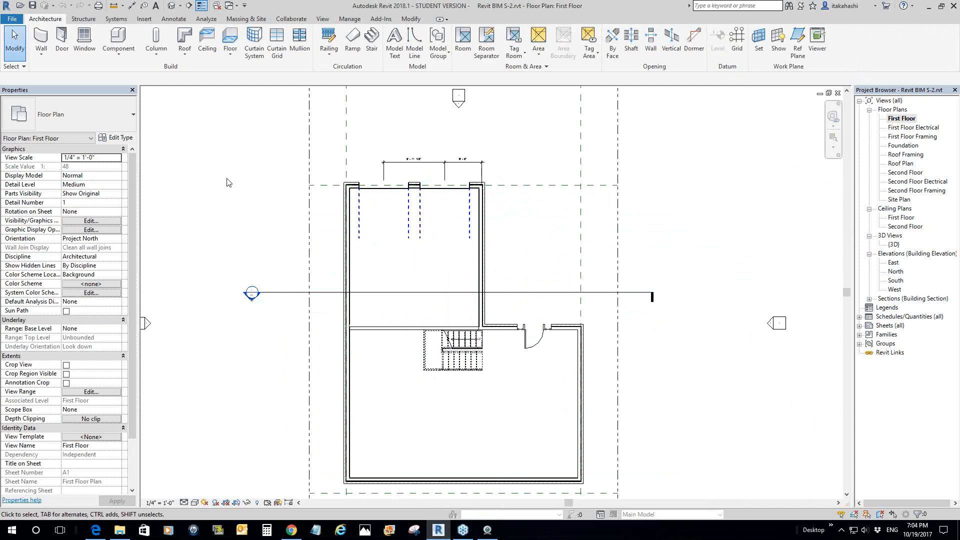
scroll(418, 406, "down", 3)
scroll(360, 272, "up", 5)
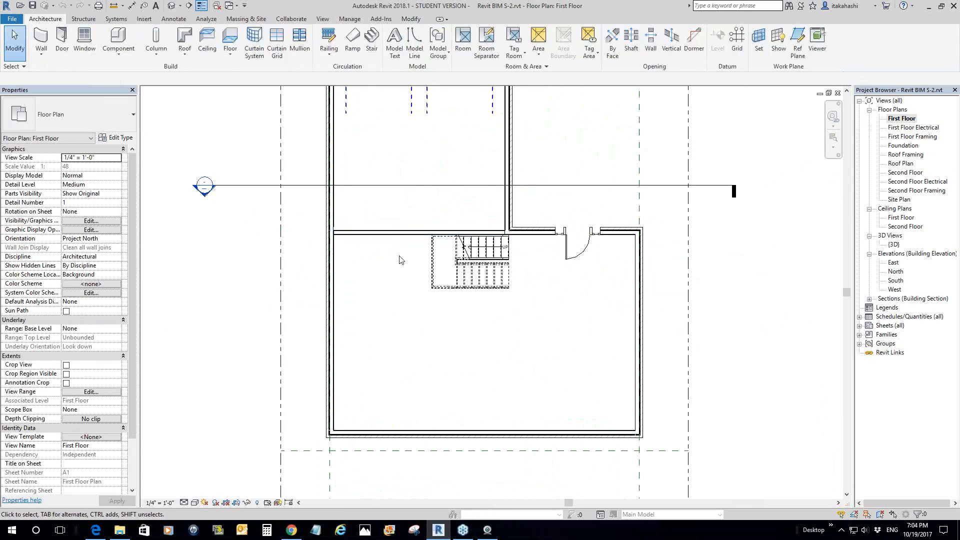
- Select the chained walls above the stairs and check which categories the selection filter lists, leaving the filter unchanged
key("Tab")
left_click(379, 220)
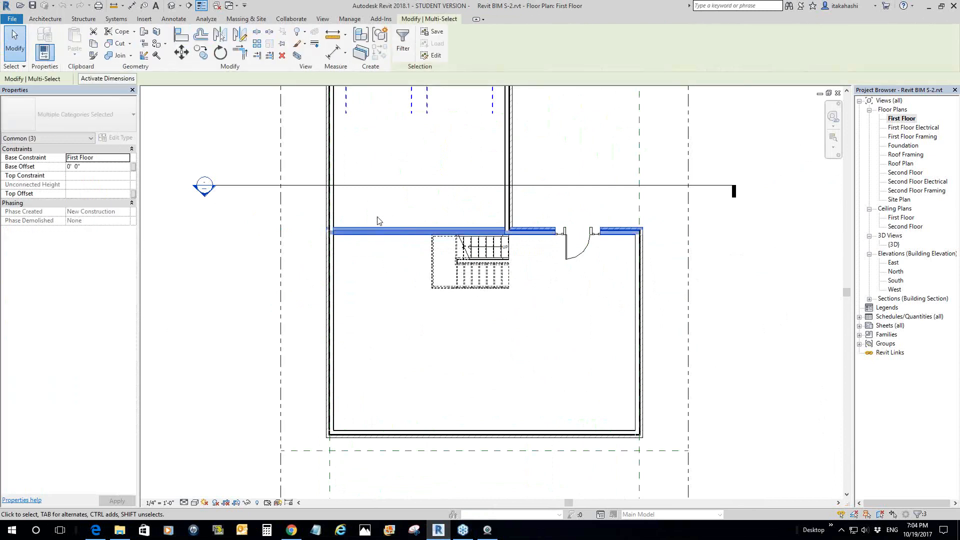
left_click(403, 40)
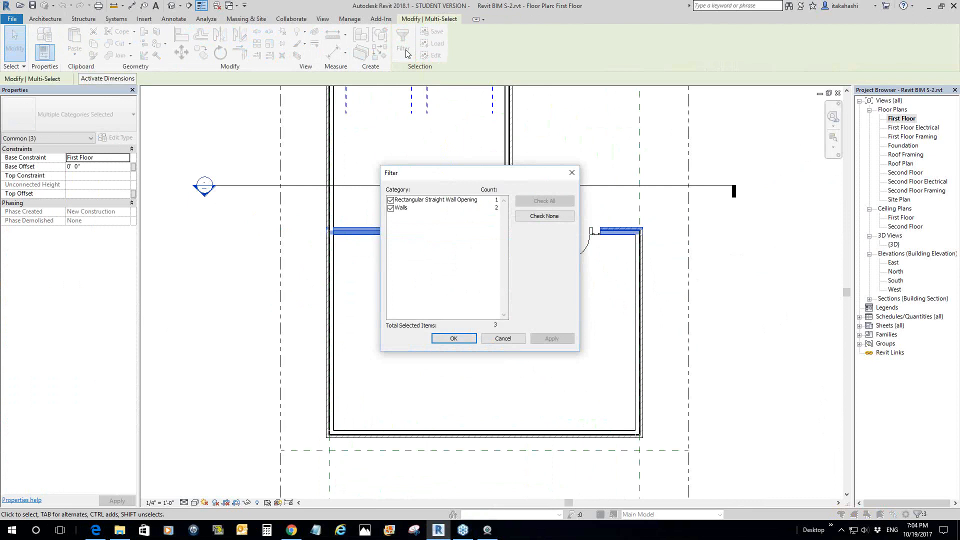
left_click(505, 340)
left_click(378, 273)
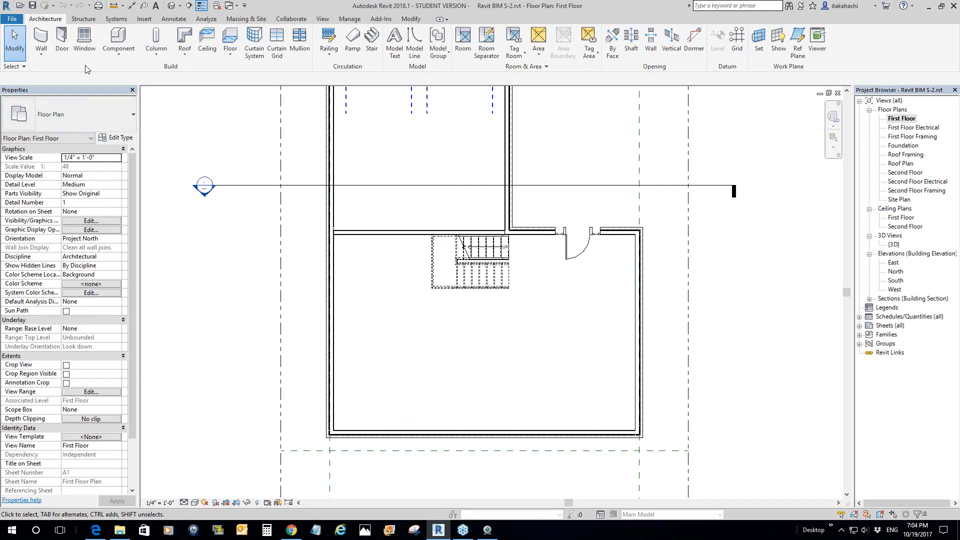
- Configure a new wall as Interior - 4 1/2" Partition with its height set up to the Second Floor level
left_click(41, 54)
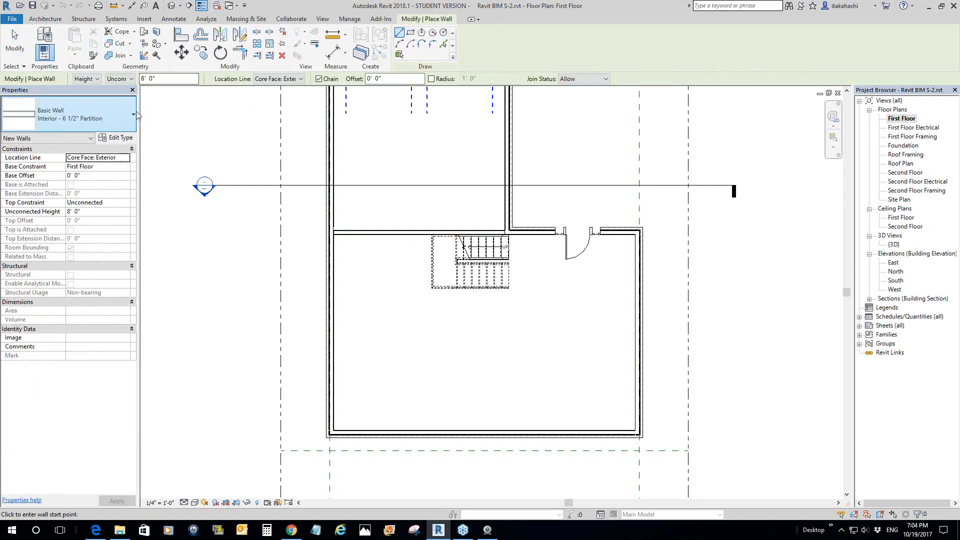
left_click(132, 116)
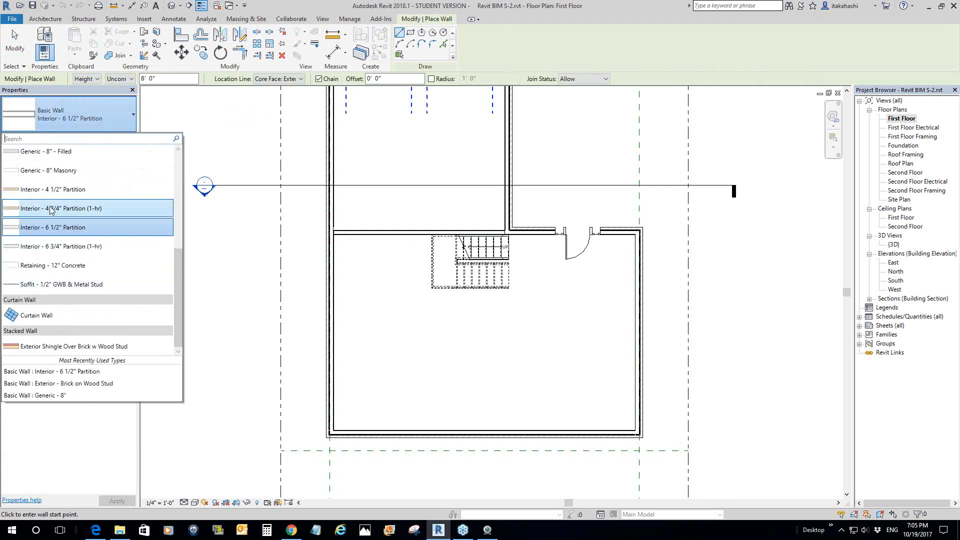
key("Escape")
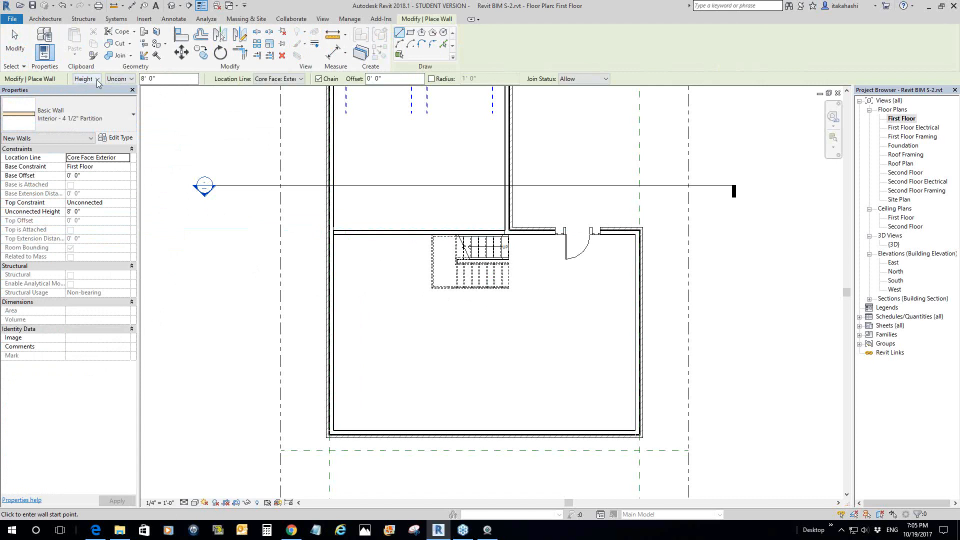
left_click(133, 79)
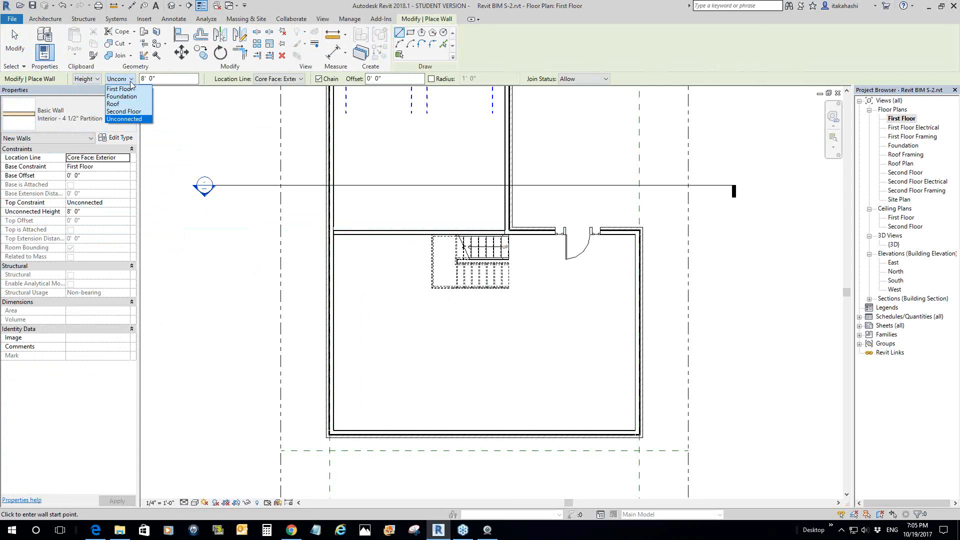
left_click(124, 111)
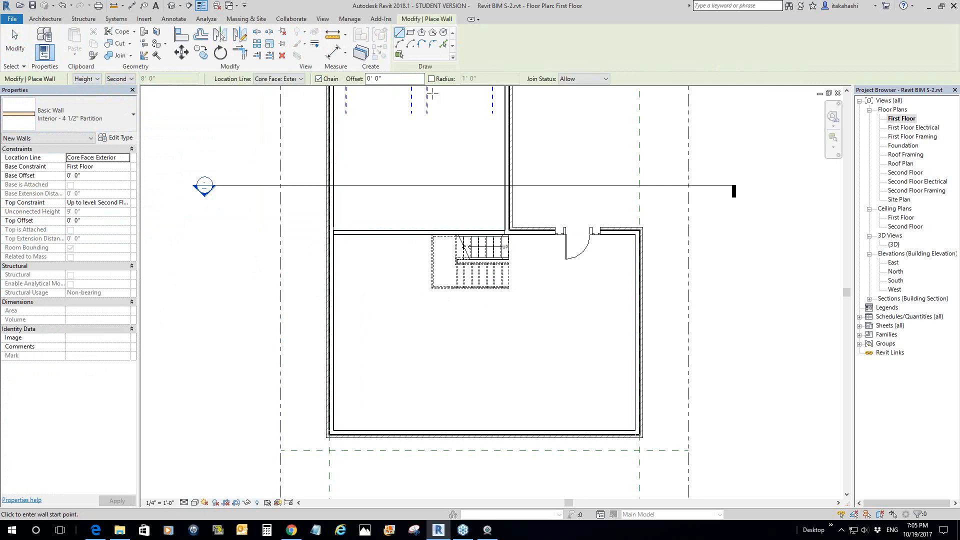
- Draw a horizontal partition wall about 38' long below the stairs, spanning between the two exterior side walls
scroll(397, 319, "up", 3)
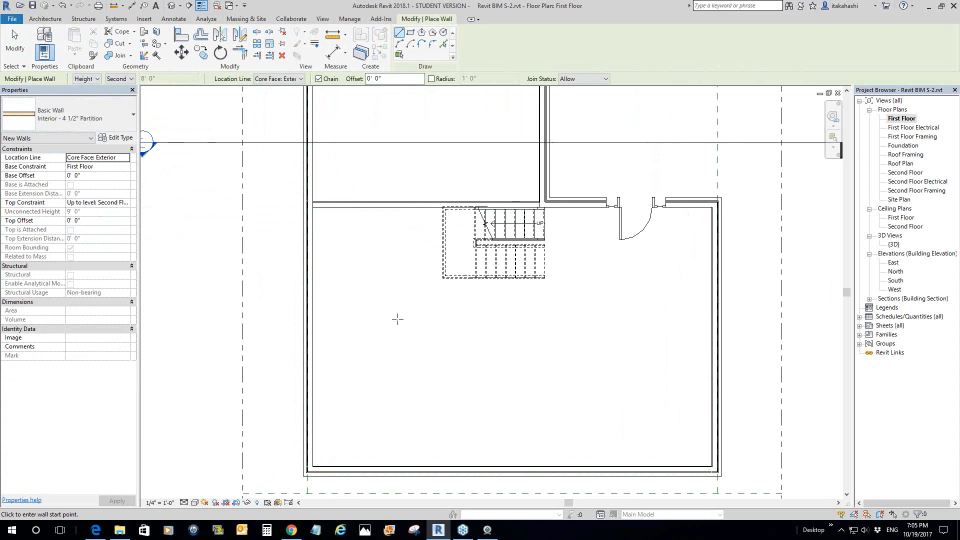
left_click(301, 288)
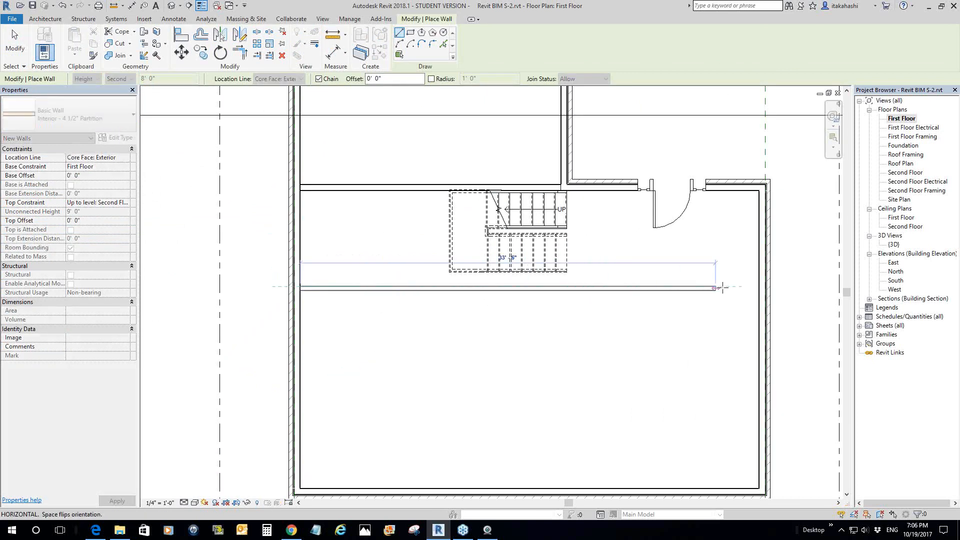
left_click(759, 287)
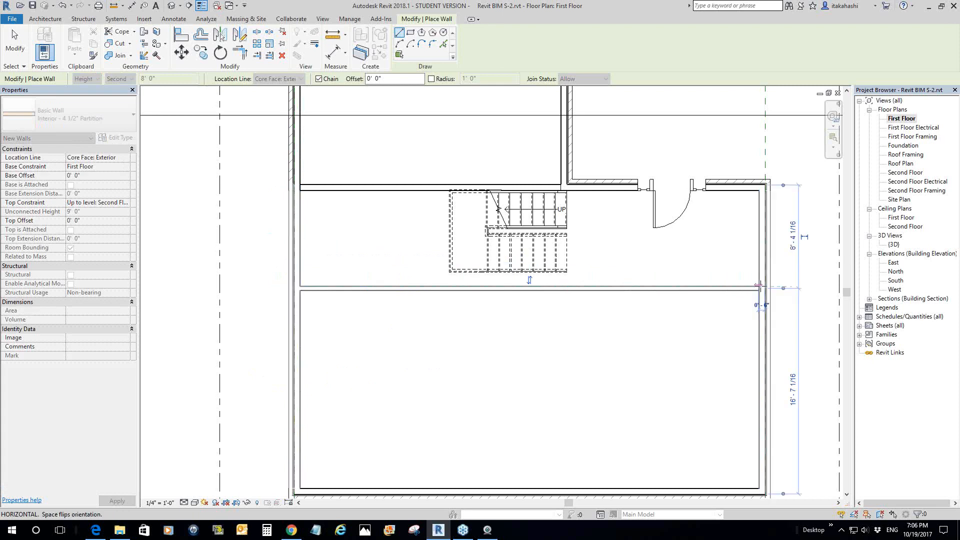
right_click(727, 253)
left_click(753, 258)
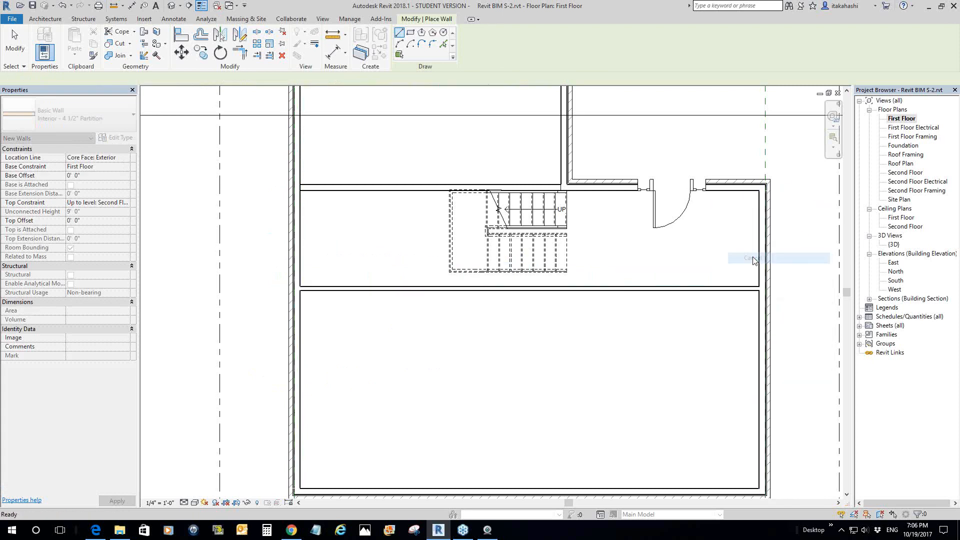
right_click(626, 258)
left_click(635, 264)
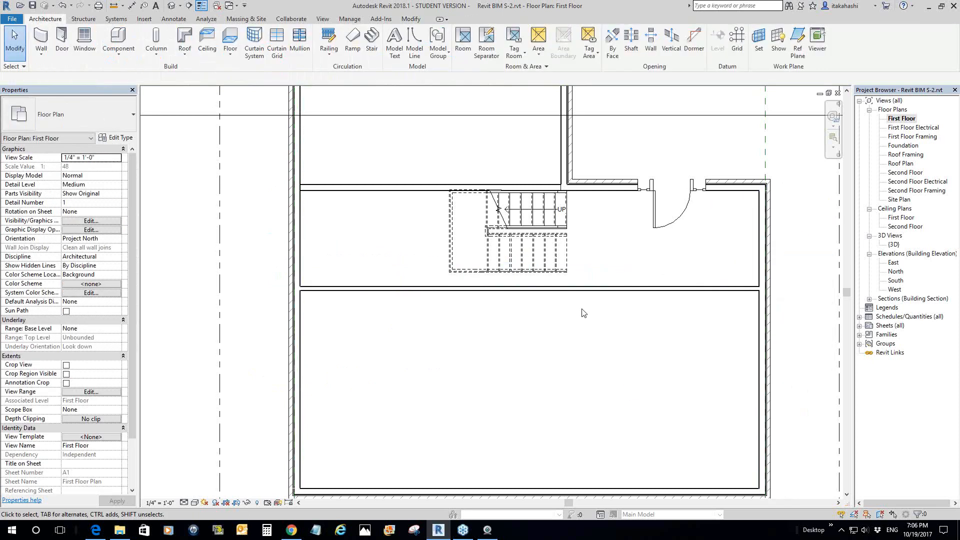
- Nudge the horizontal partition wall up in small increments until it sits just below the stairs
scroll(582, 314, "up", 2)
left_click(569, 281)
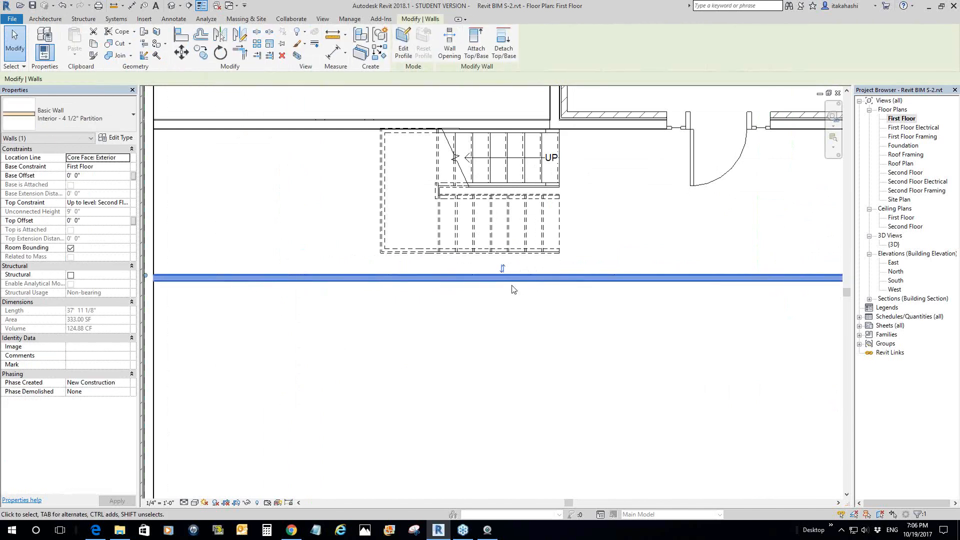
key("Up")
key("Up")
key("Up")
key("Up")
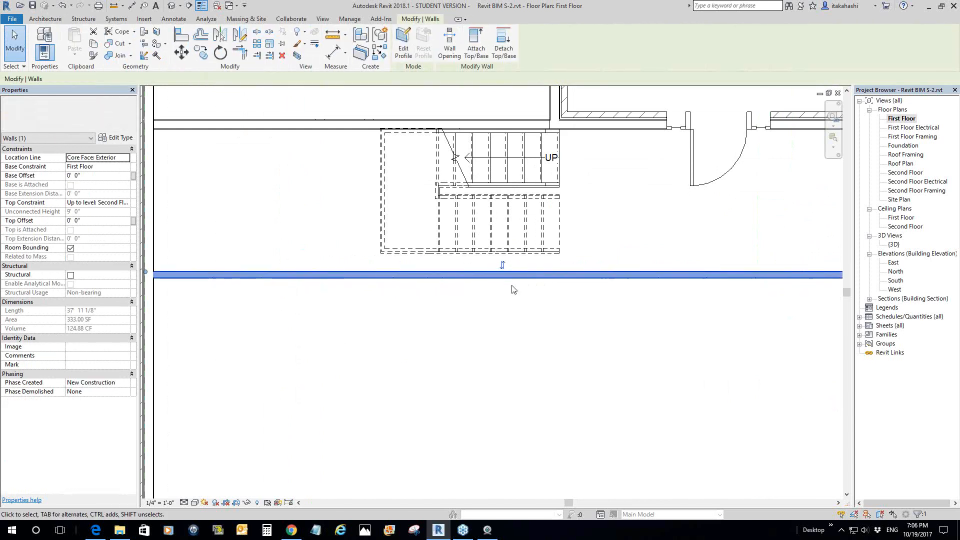
key("Up")
key("Up")
key("Up")
key("Up")
key("Up")
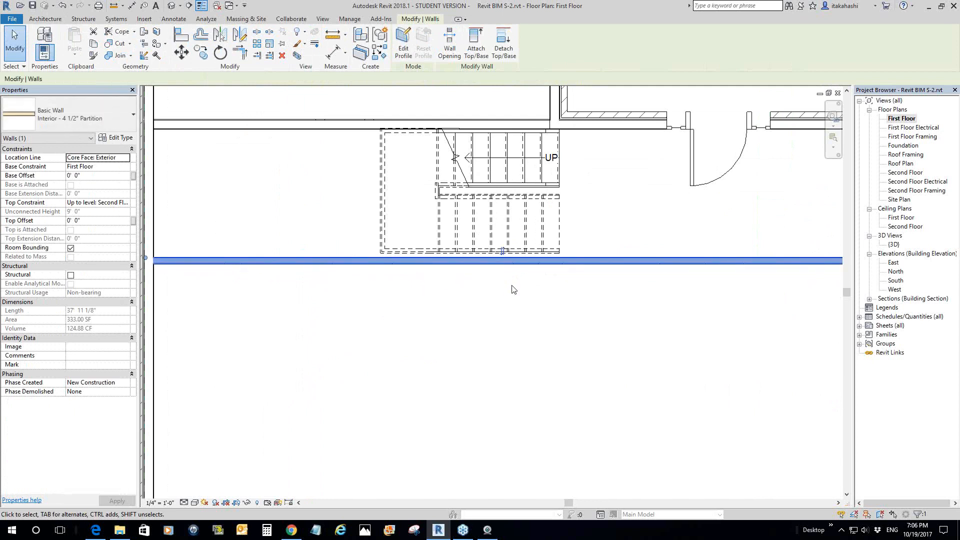
left_click(600, 321)
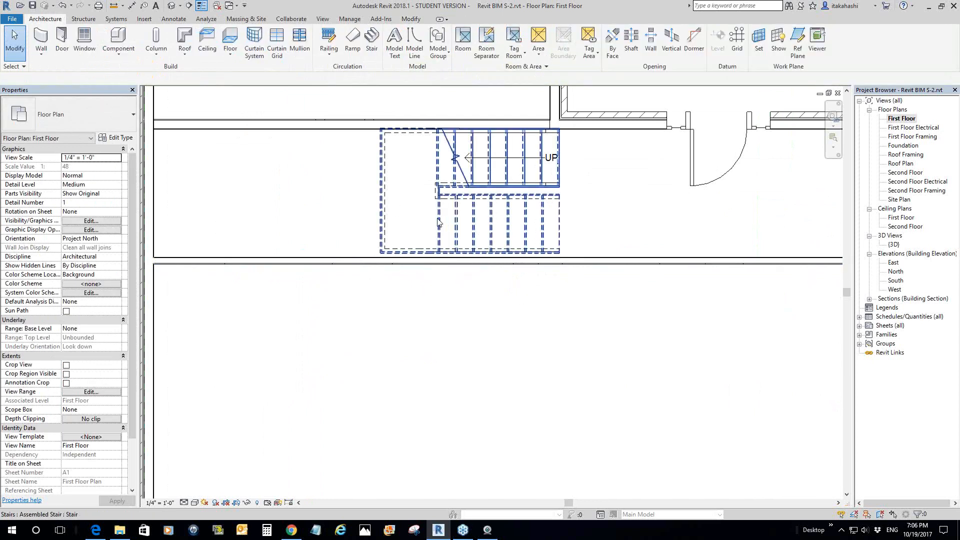
- Nudge the stair down two small increments to close the gap with the partition wall
left_click(439, 223)
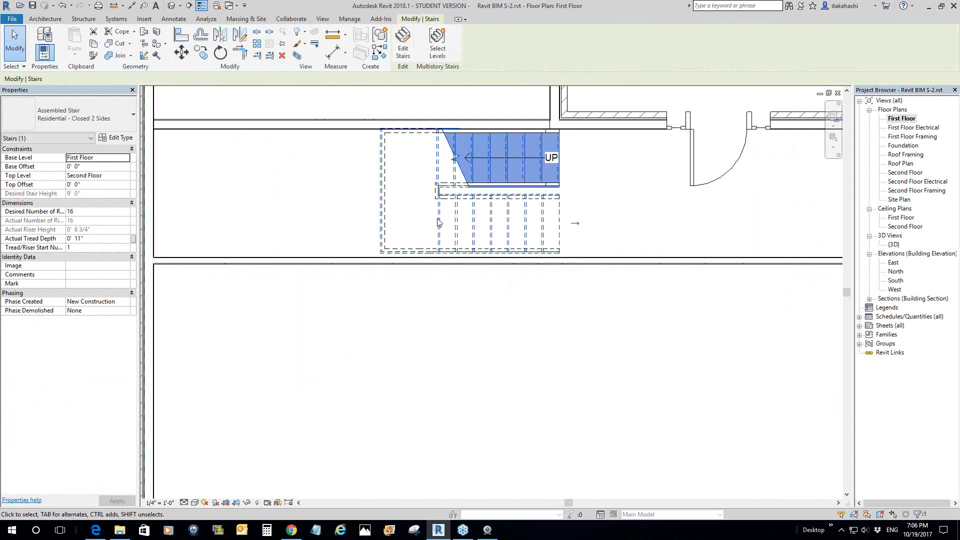
key("Down")
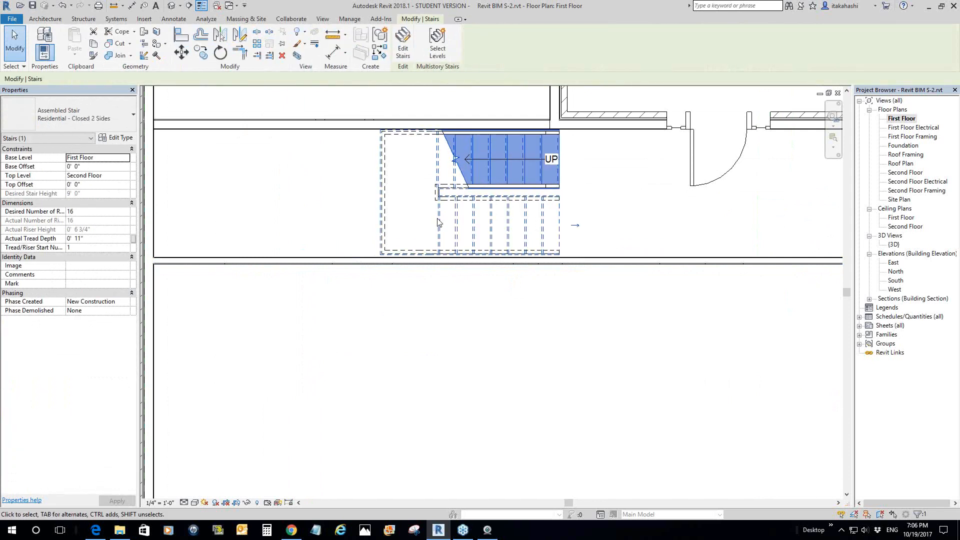
key("Down")
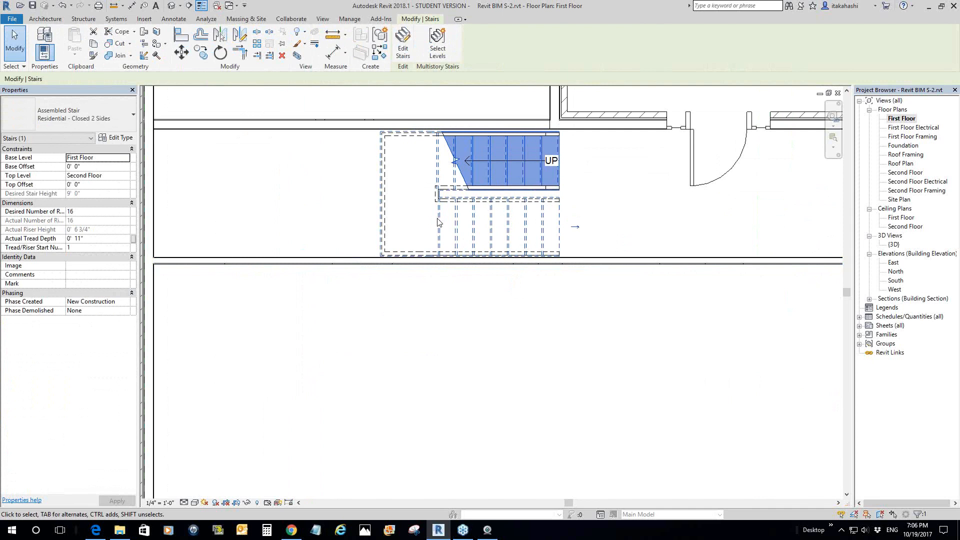
left_click(457, 303)
scroll(440, 306, "down", 2)
middle_click_drag(445, 313, 520, 313)
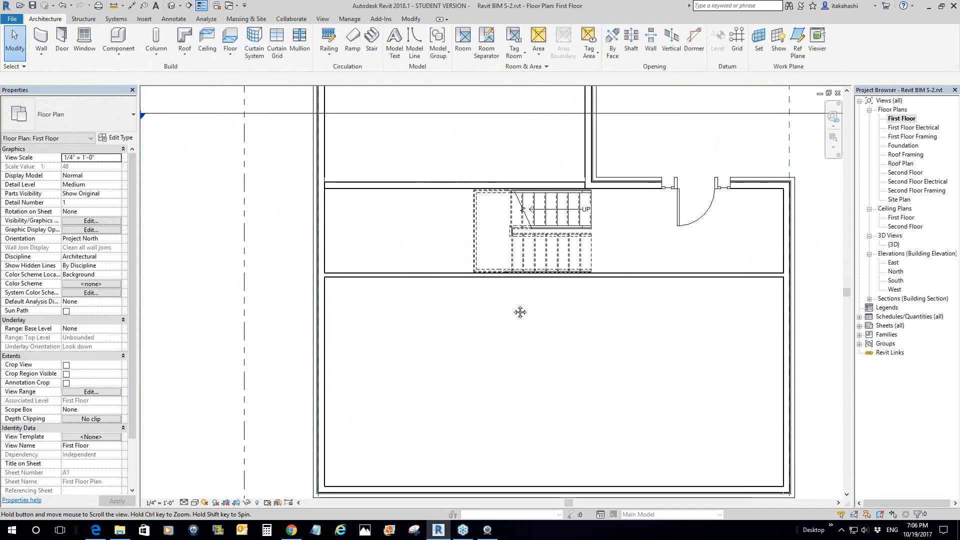
- Examine the partition wall's properties and its junction with the left exterior wall
left_click(426, 279)
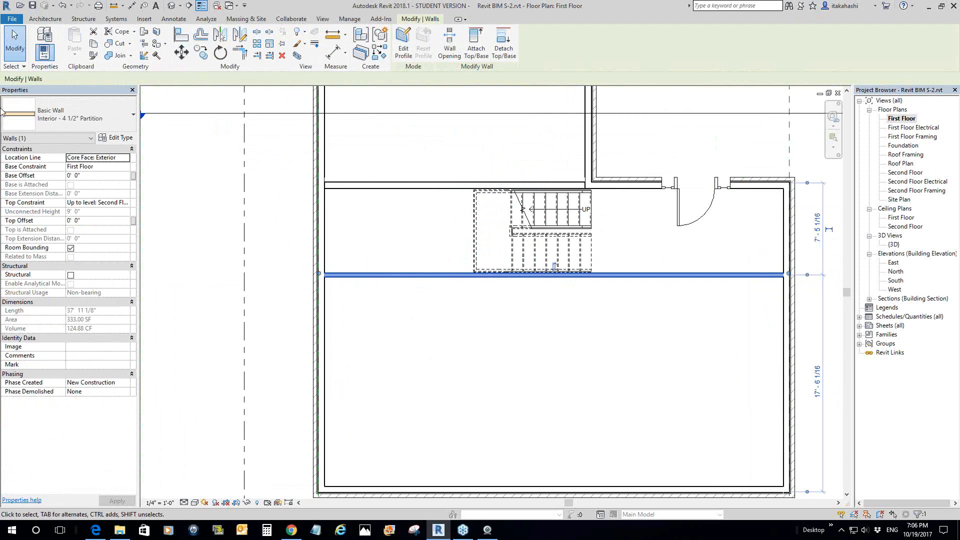
left_click(414, 326)
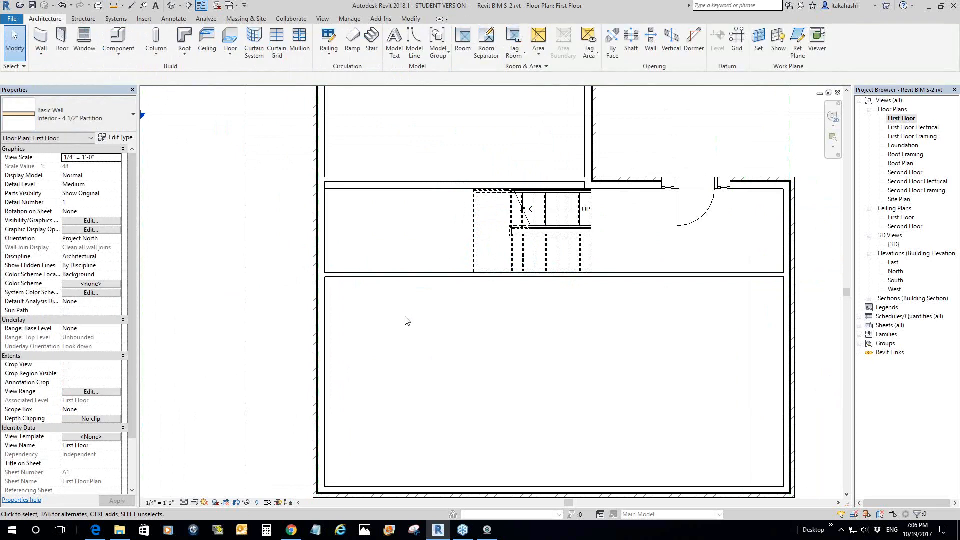
left_click(389, 276)
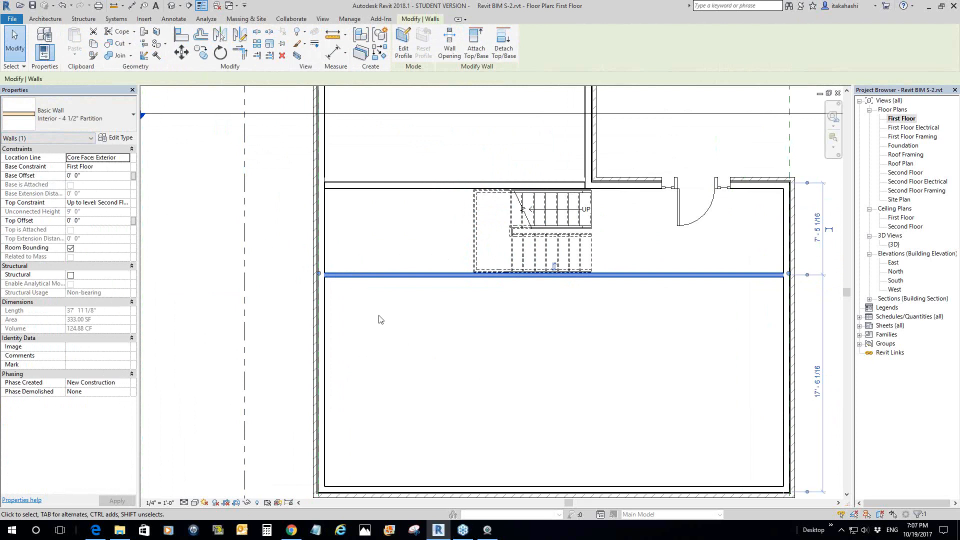
scroll(340, 275, "up", 6)
scroll(270, 332, "up", 3)
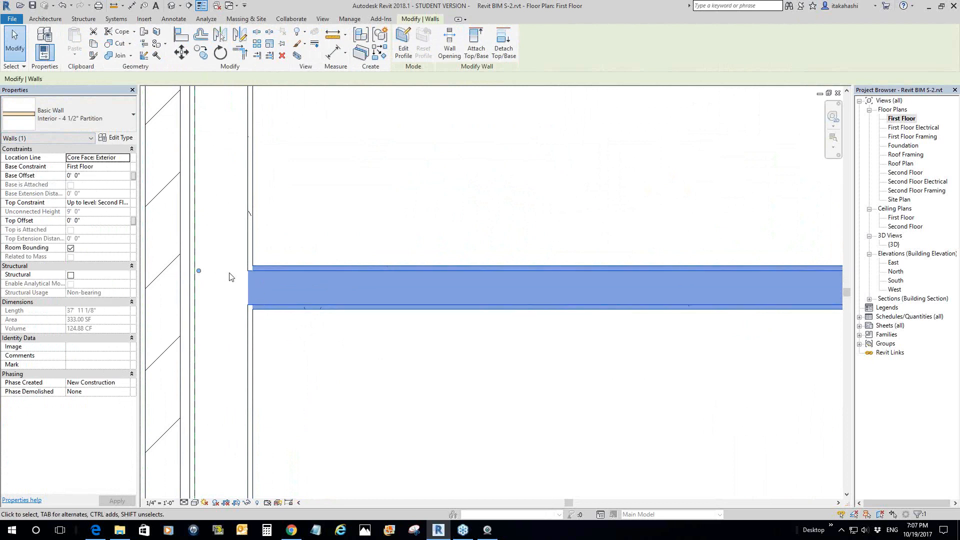
scroll(306, 325, "down", 2)
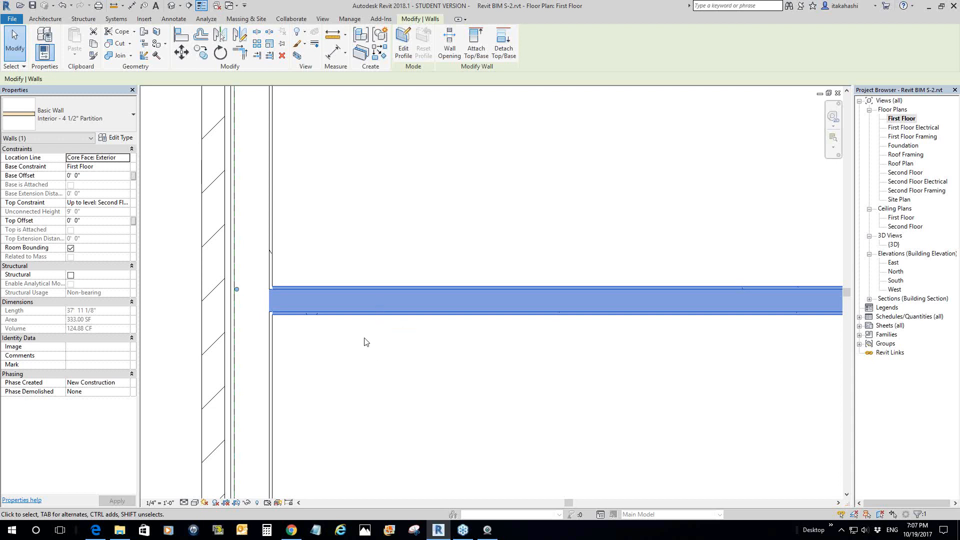
scroll(369, 356, "down", 4)
middle_click_drag(369, 356, 375, 341)
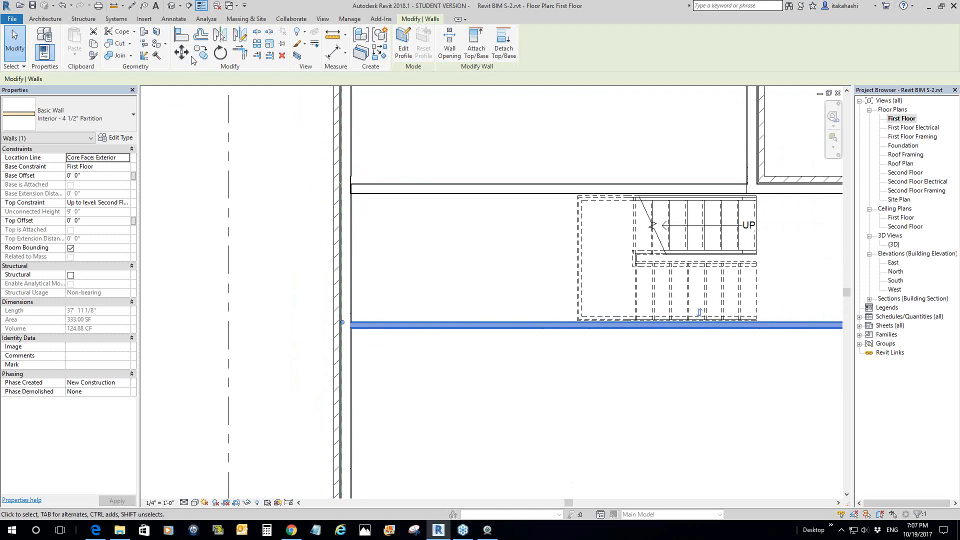
- Draw a closed rectangle of 4 1/2" partition walls about 7' by 4'-4" in the open room below the stairs
key("w")
key("a")
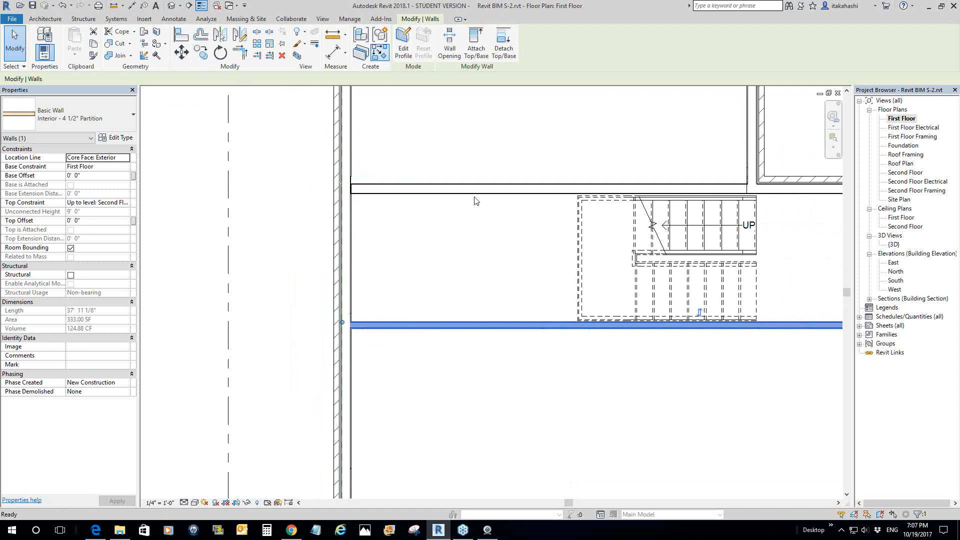
scroll(508, 407, "down", 2)
scroll(465, 385, "up", 2)
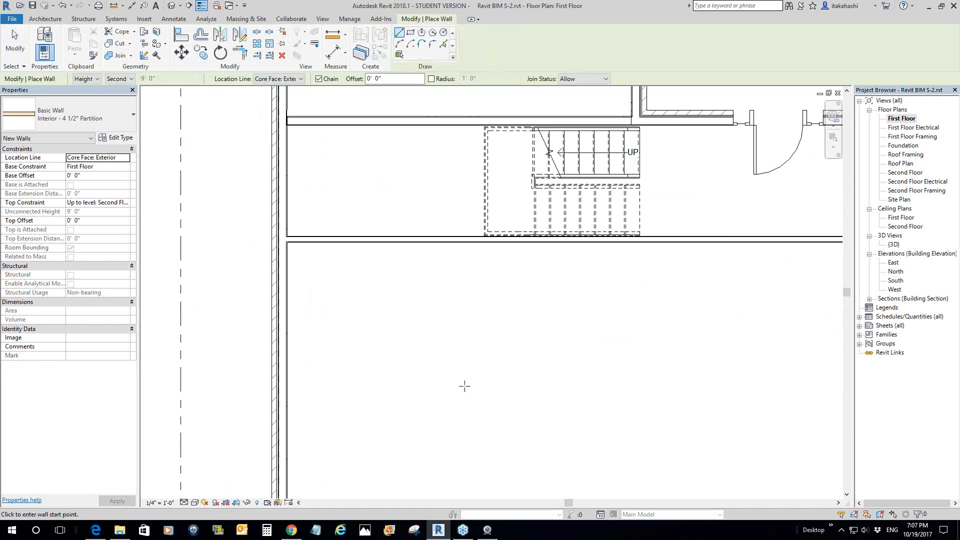
left_click(464, 416)
left_click(464, 343)
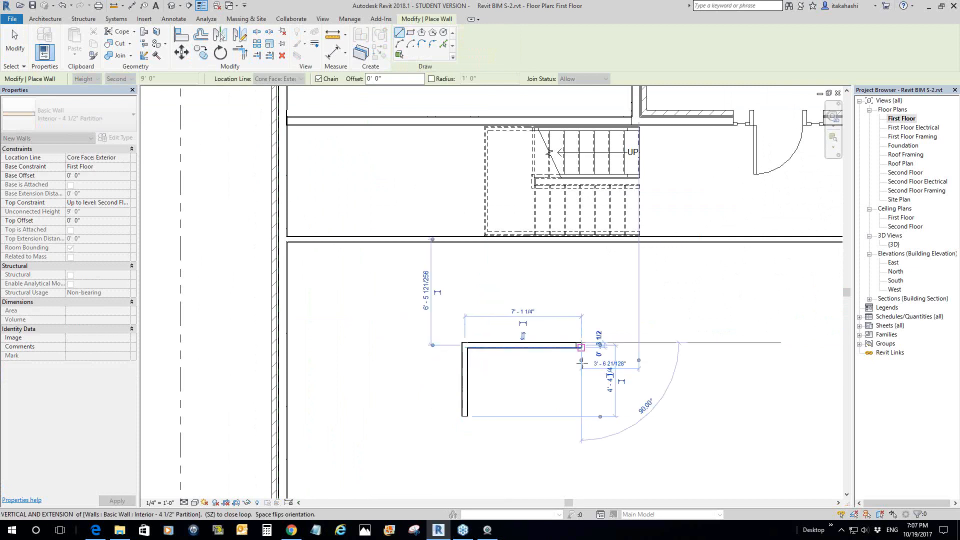
left_click(581, 345)
left_click(580, 416)
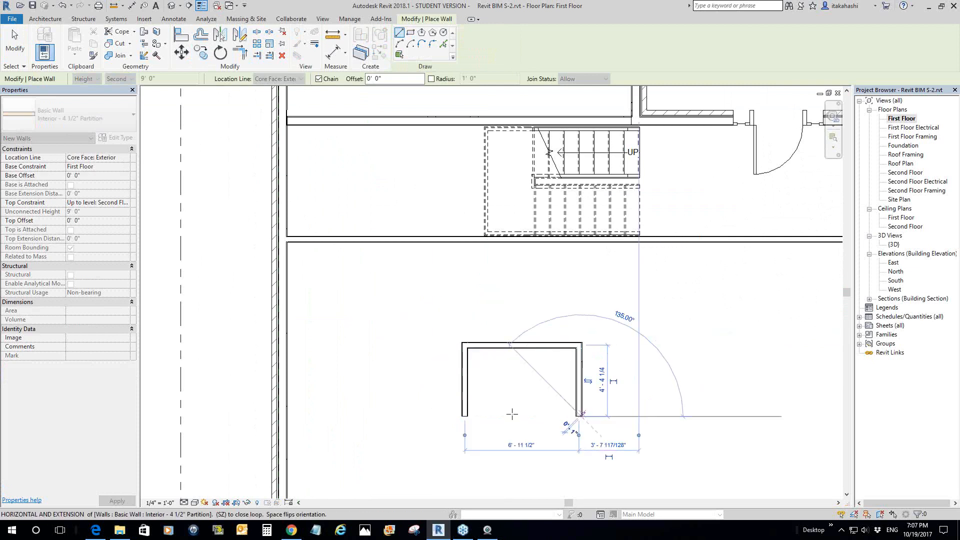
left_click(466, 414)
right_click(464, 415)
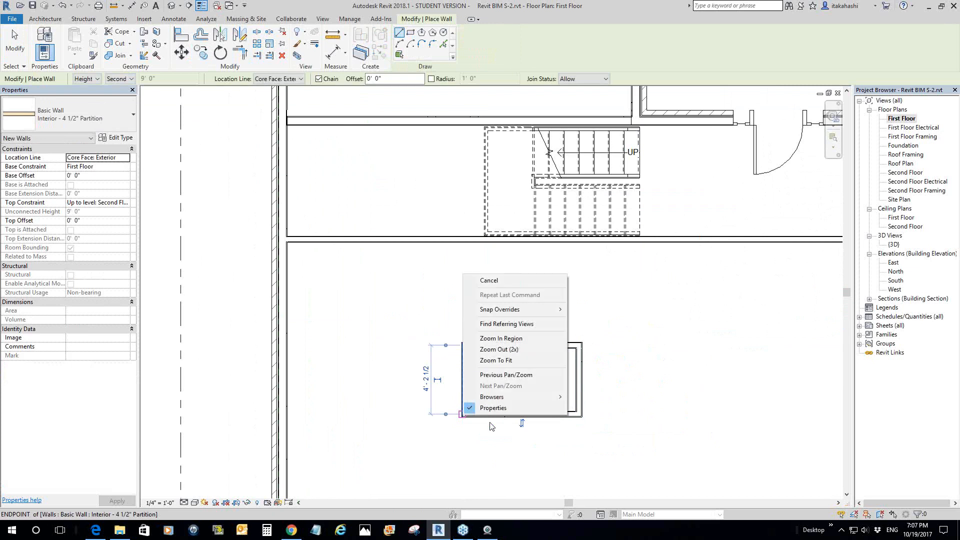
left_click(489, 280)
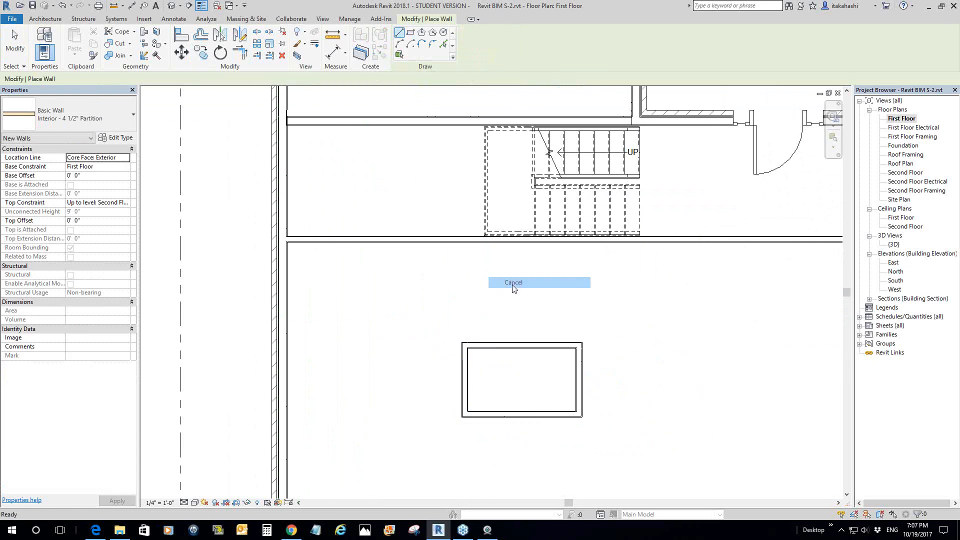
- Change all four walls of the small rectangle below the stairs to the Exterior - Brick on Wood Stud type
scroll(490, 352, "up", 2)
scroll(490, 352, "up", 1)
left_click(489, 345)
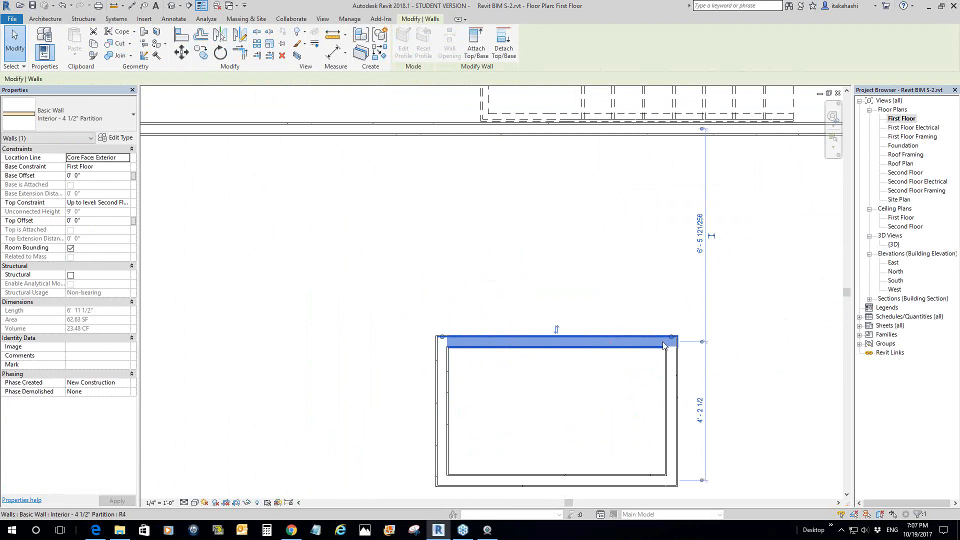
left_click(671, 376)
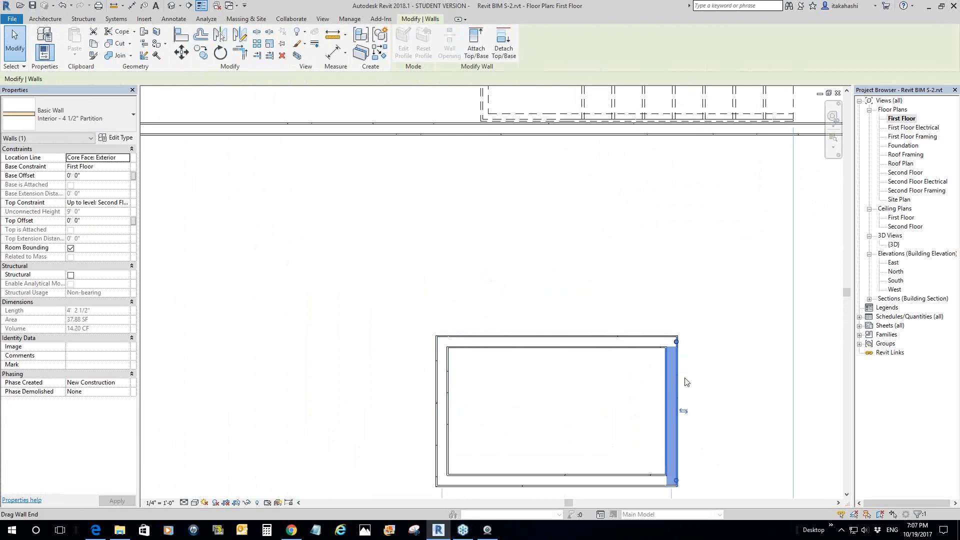
scroll(593, 403, "down", 2)
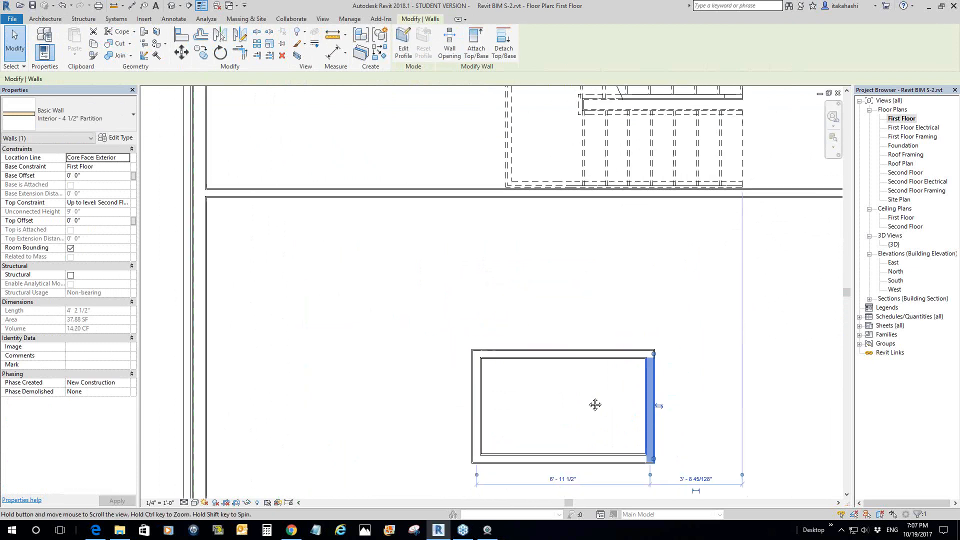
left_click(480, 362)
left_click_drag(441, 299, 684, 473)
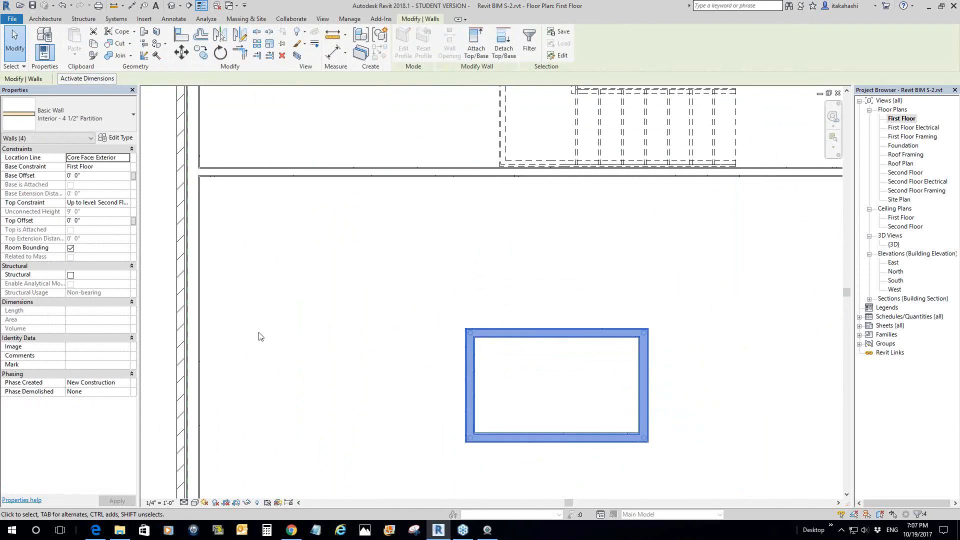
left_click(129, 115)
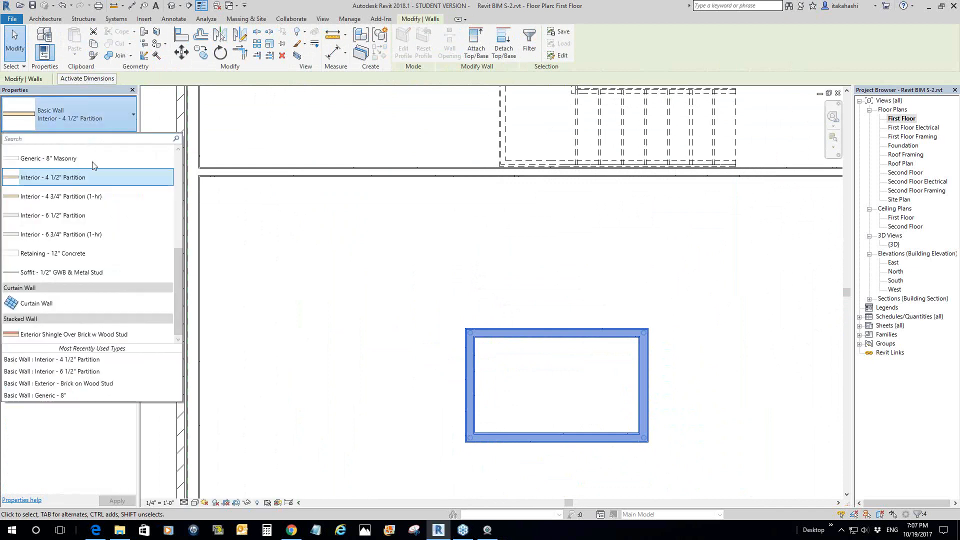
scroll(93, 166, "up", 3)
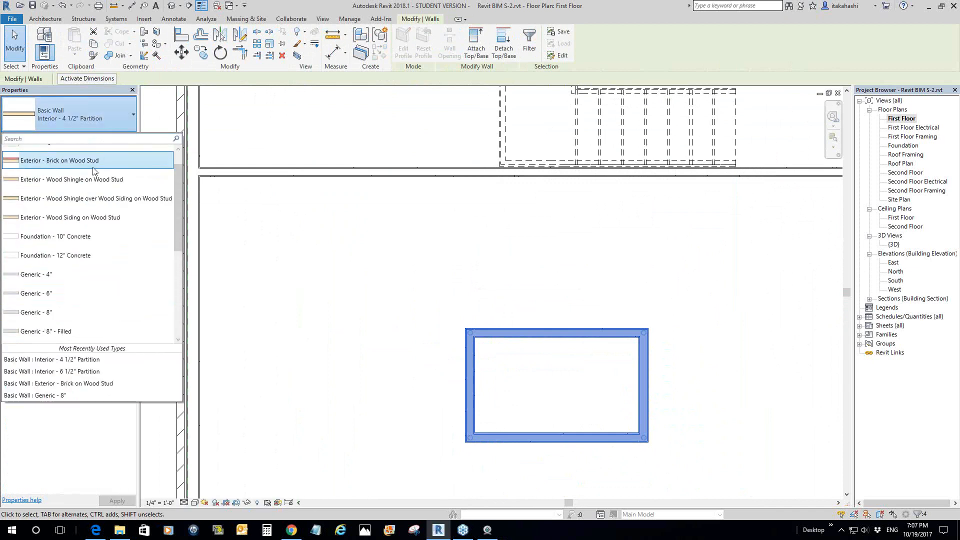
left_click(93, 161)
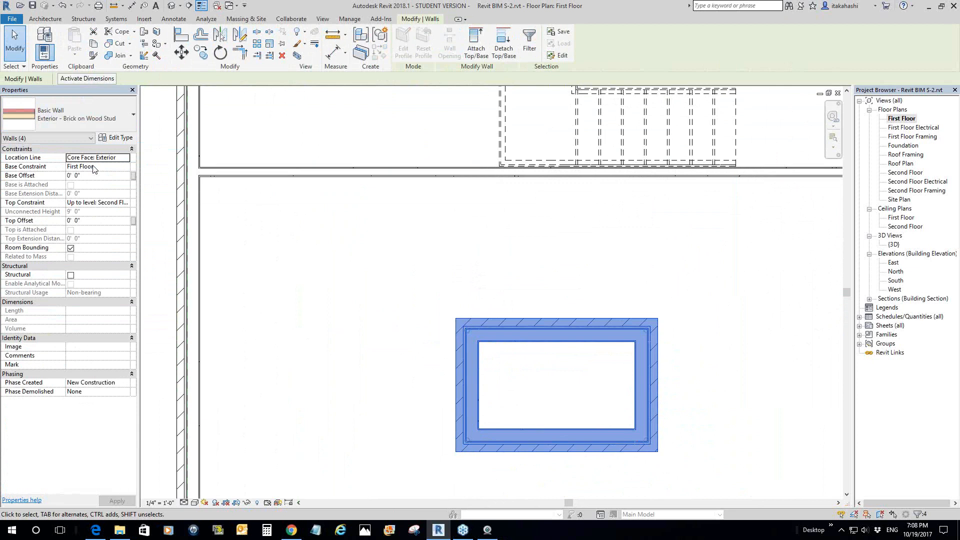
- Examine the rectangle's brick walls one at a time and as a group, checking their layers, dimensions and shared properties
left_click(506, 371)
scroll(506, 371, "up", 2)
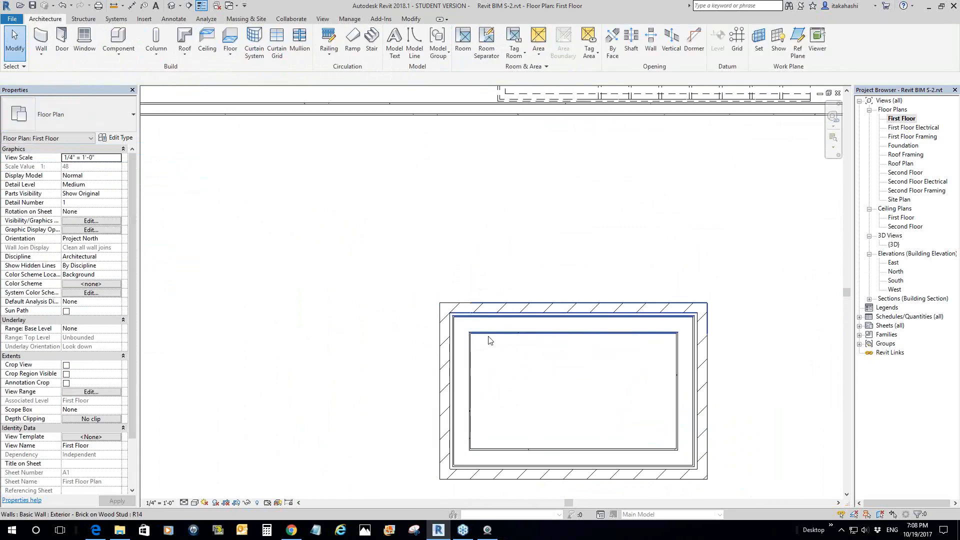
left_click(490, 340)
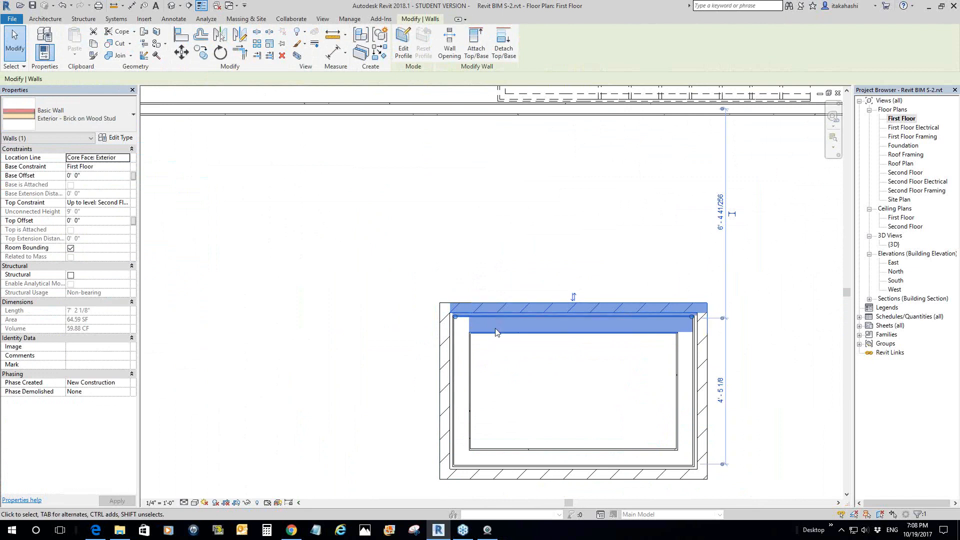
left_click(476, 369)
left_click(469, 369)
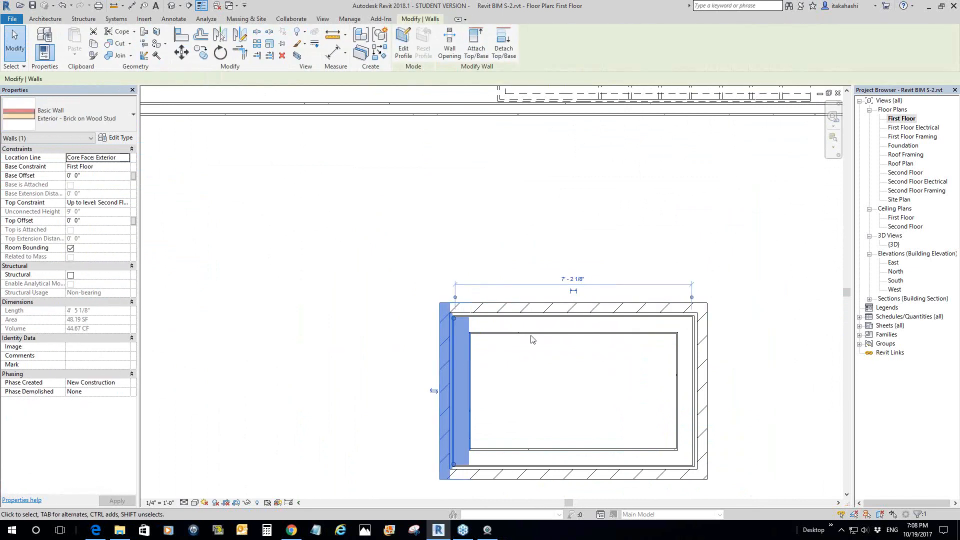
left_click(548, 324)
left_click(678, 378)
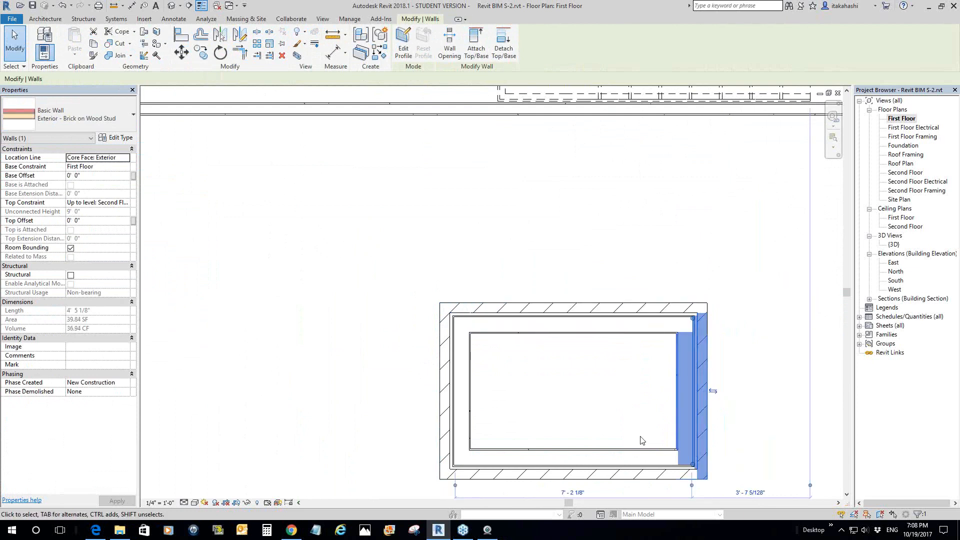
left_click(633, 456)
left_click(465, 394)
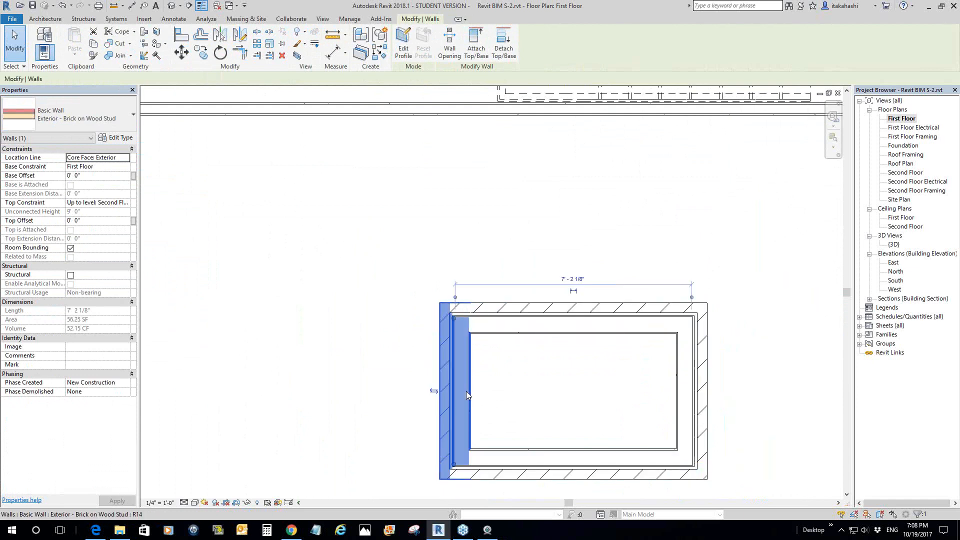
left_click(501, 330)
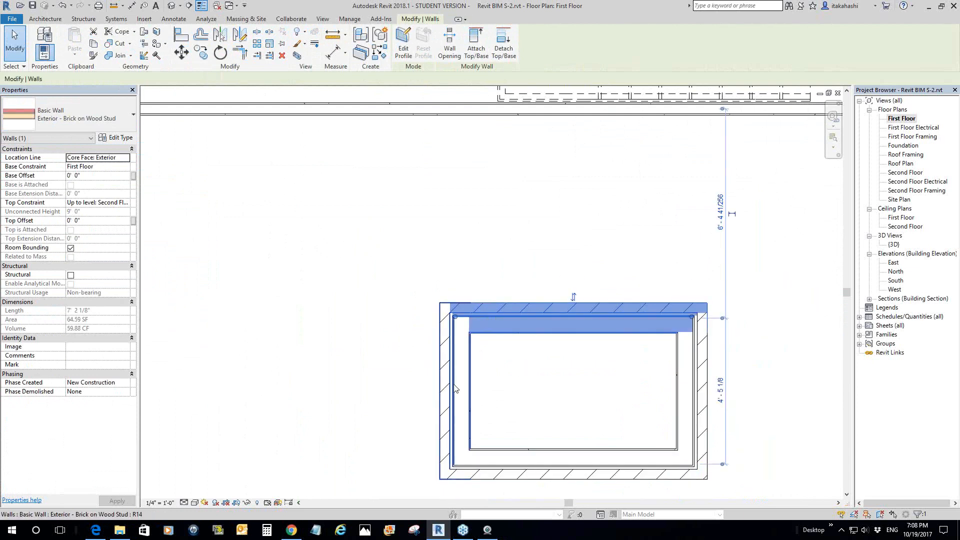
left_click(435, 333)
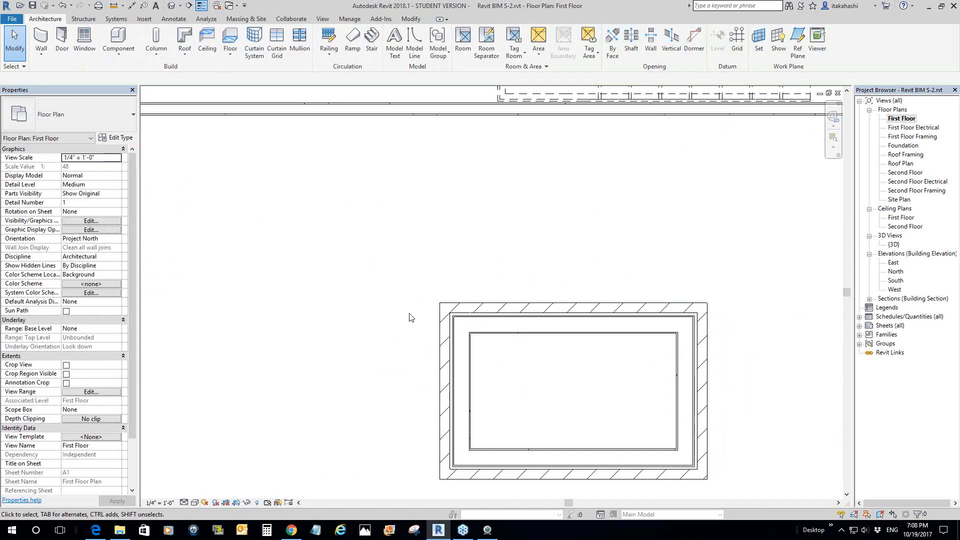
scroll(467, 385, "down", 2)
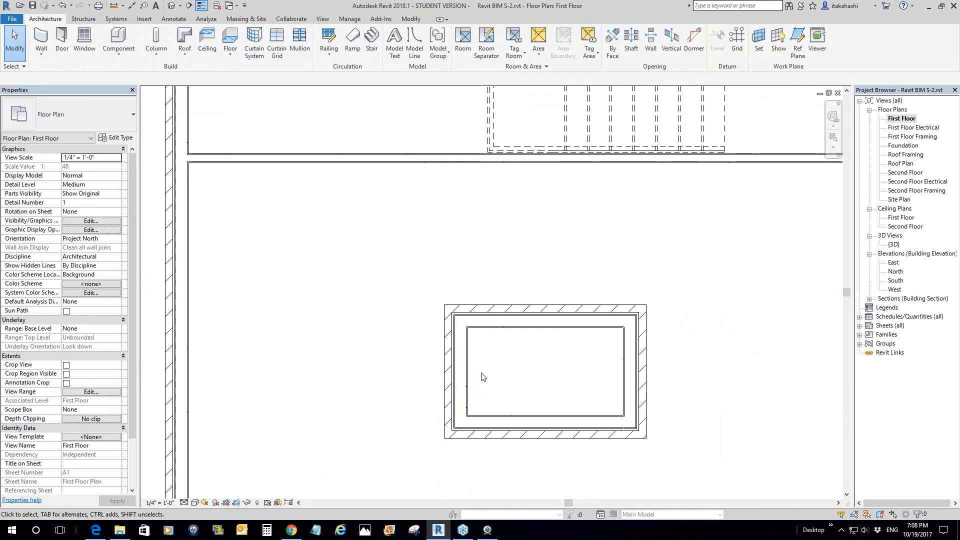
left_click(455, 380)
left_click(406, 286)
left_click_drag(409, 280, 689, 463)
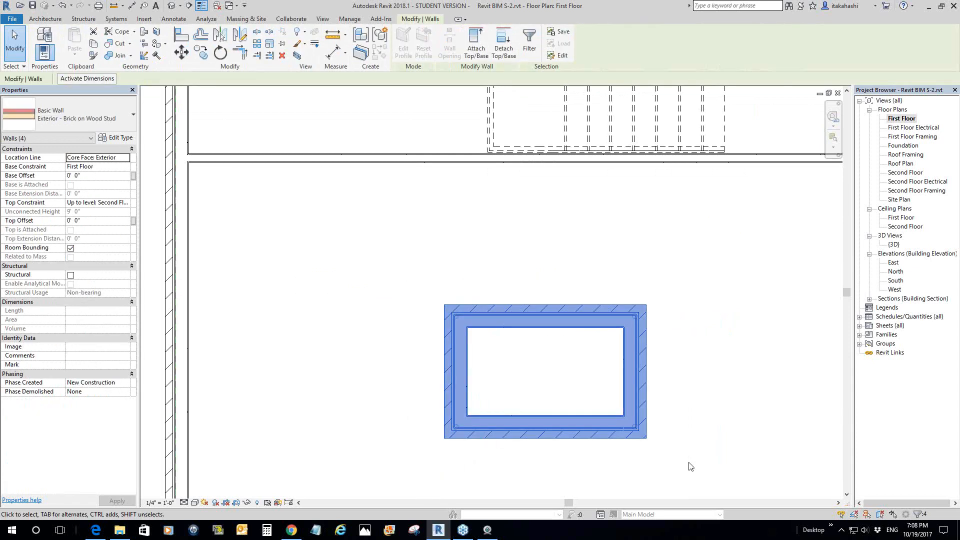
left_click(364, 296)
- Set the top constraint of the rectangle's left brick wall to Up to level: Roof
left_click(462, 358)
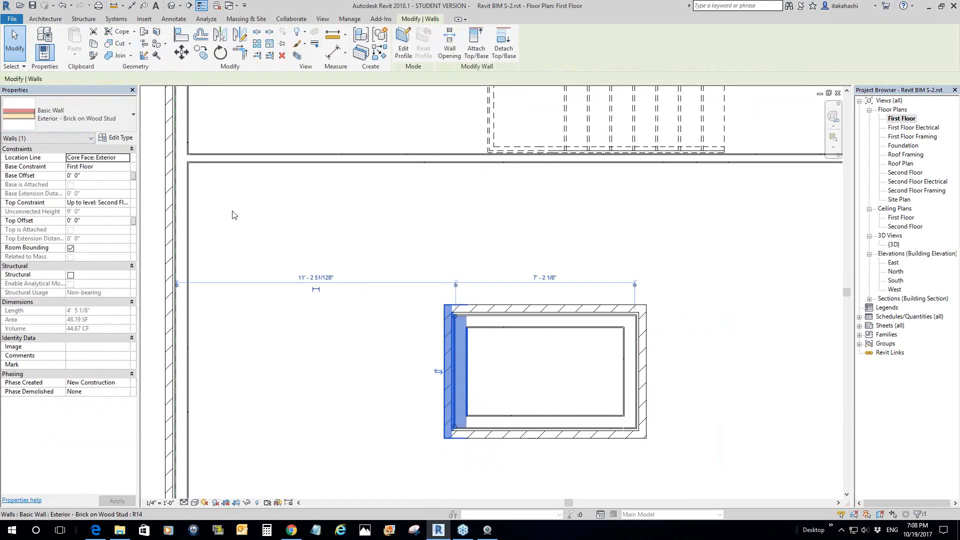
left_click(92, 203)
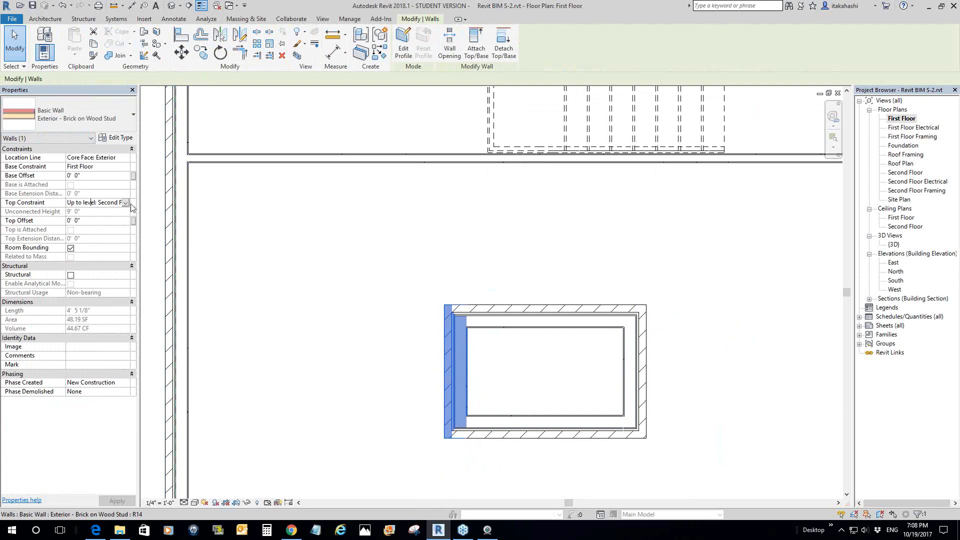
left_click(128, 204)
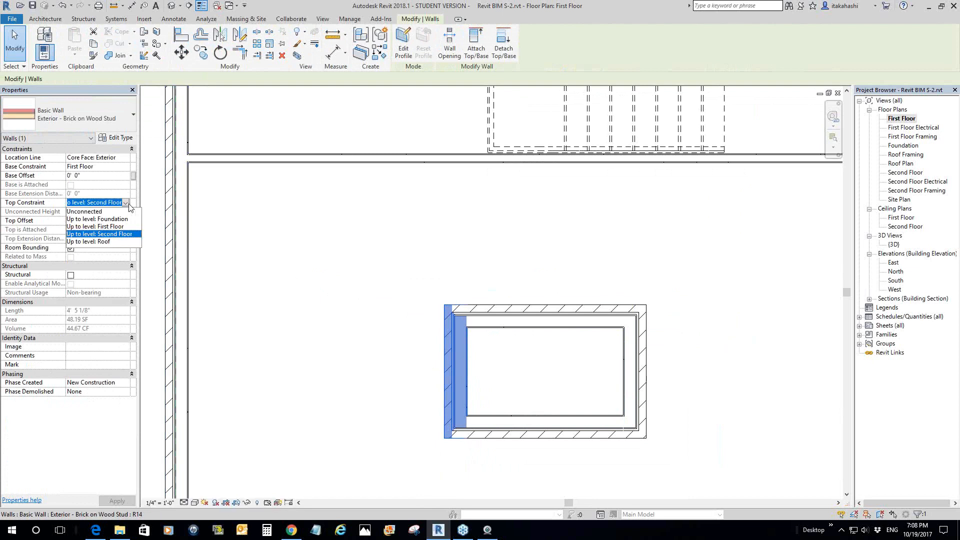
left_click(108, 242)
key("Escape")
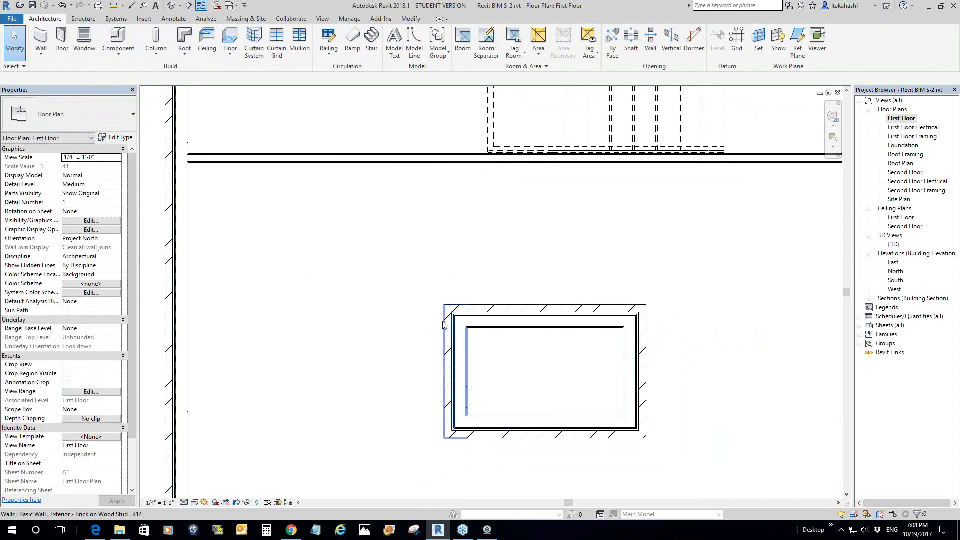
- Set the top constraint of all four rectangle walls to Up to level: Second Floor
left_click_drag(426, 292, 684, 460)
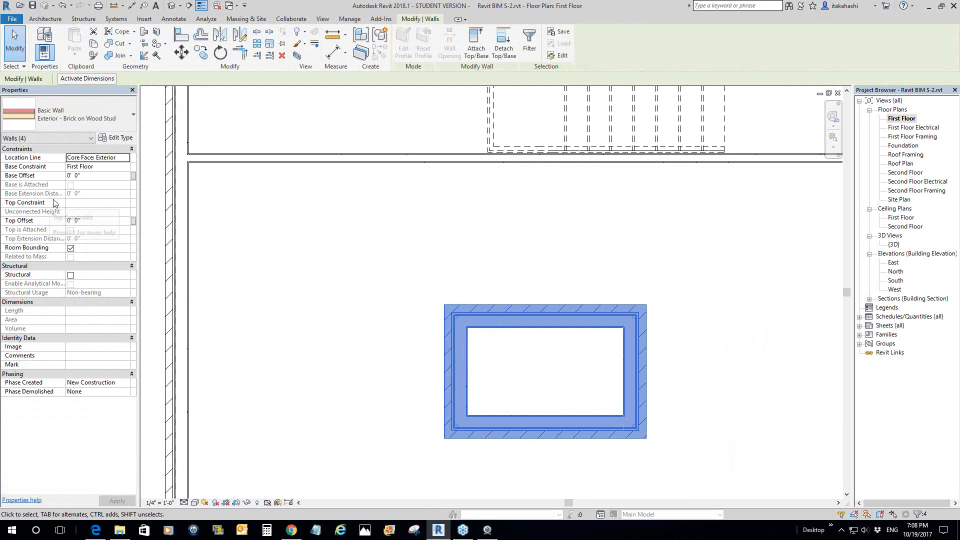
left_click(101, 205)
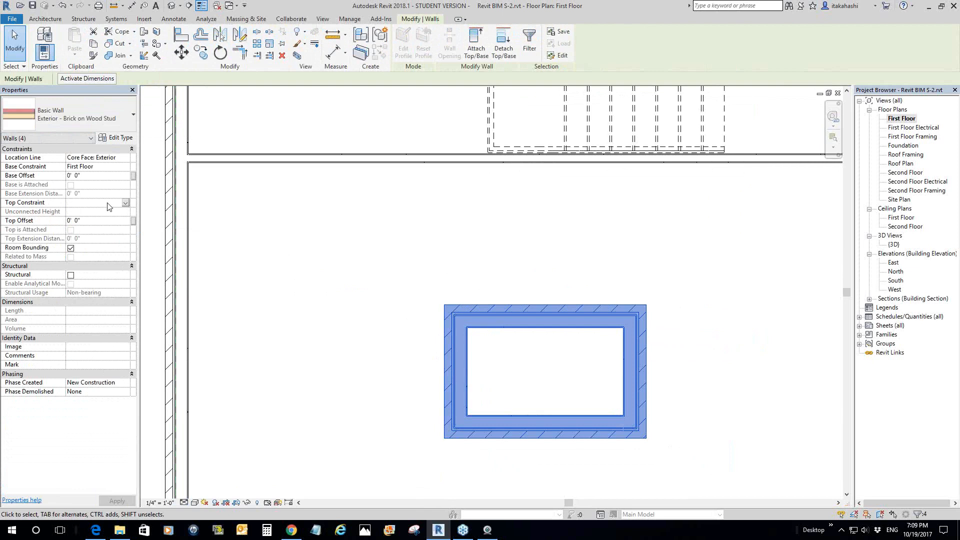
left_click(125, 203)
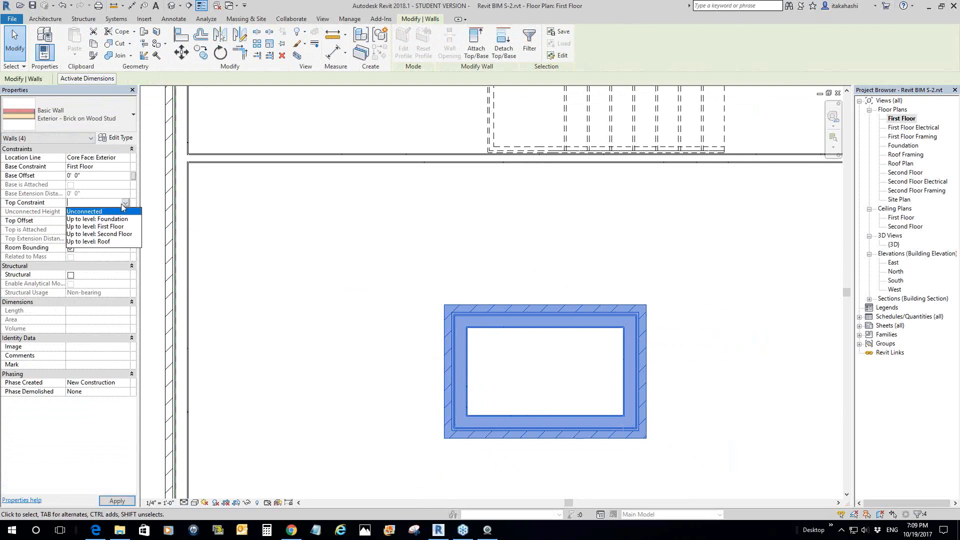
left_click(111, 235)
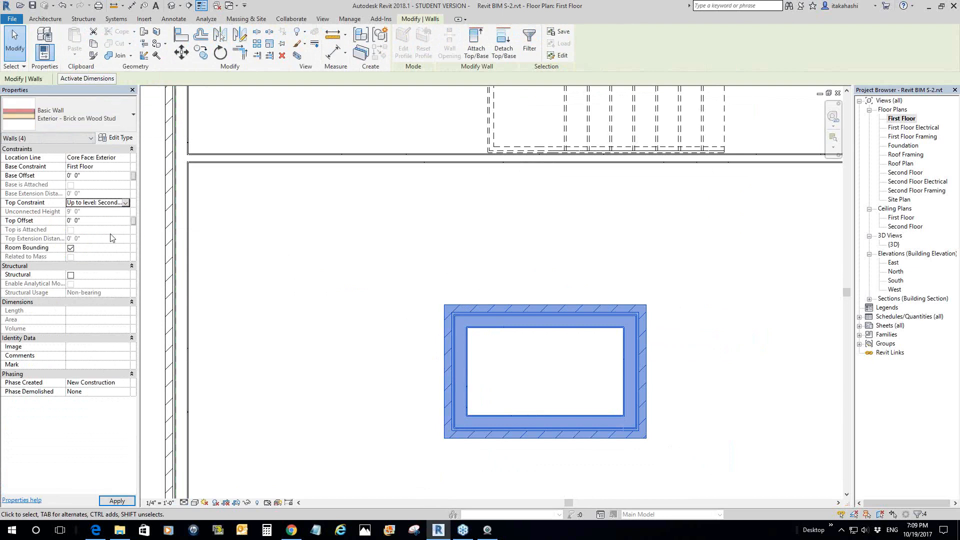
left_click(390, 274)
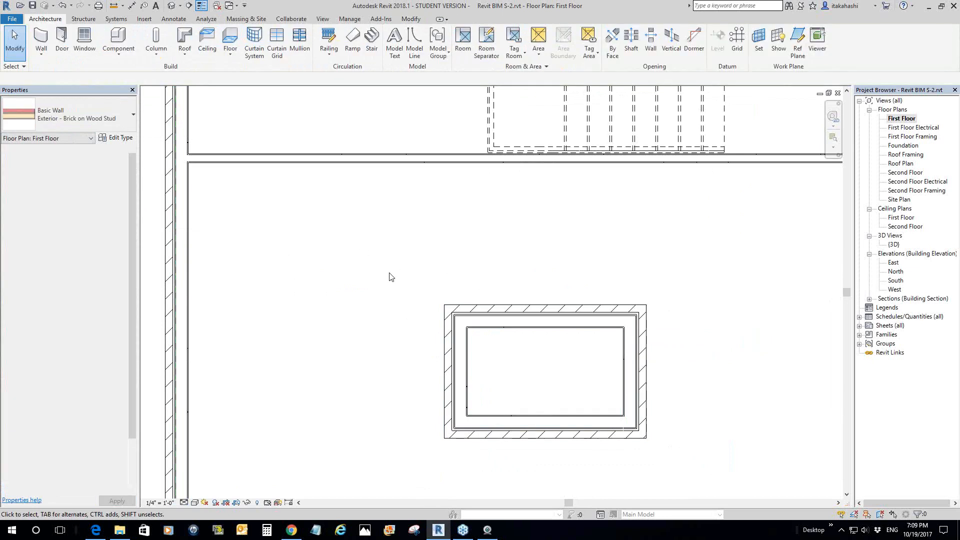
- Delete all four brick walls of the small rectangle from the open room below the stairs
left_click(447, 333)
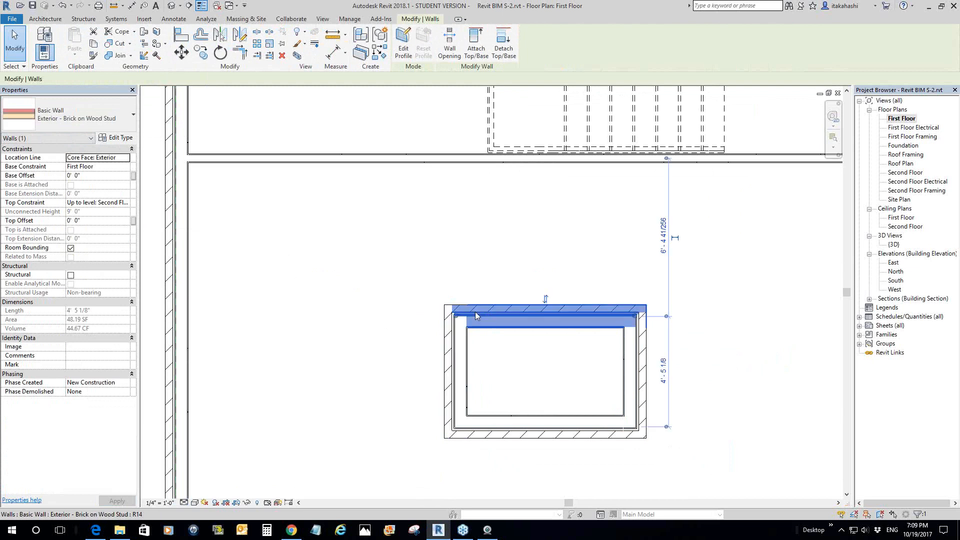
left_click(338, 272)
scroll(337, 272, "down", 3)
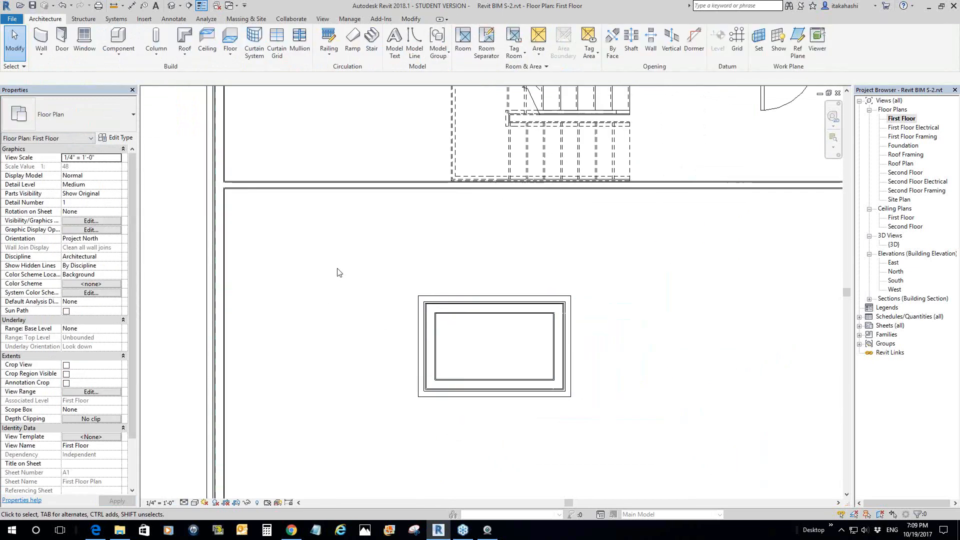
left_click_drag(379, 276, 539, 390)
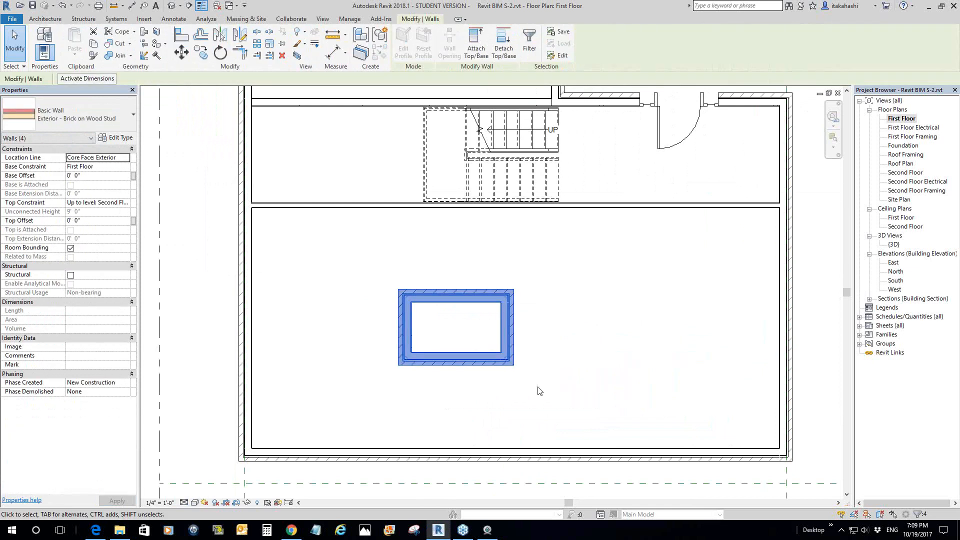
key("Delete")
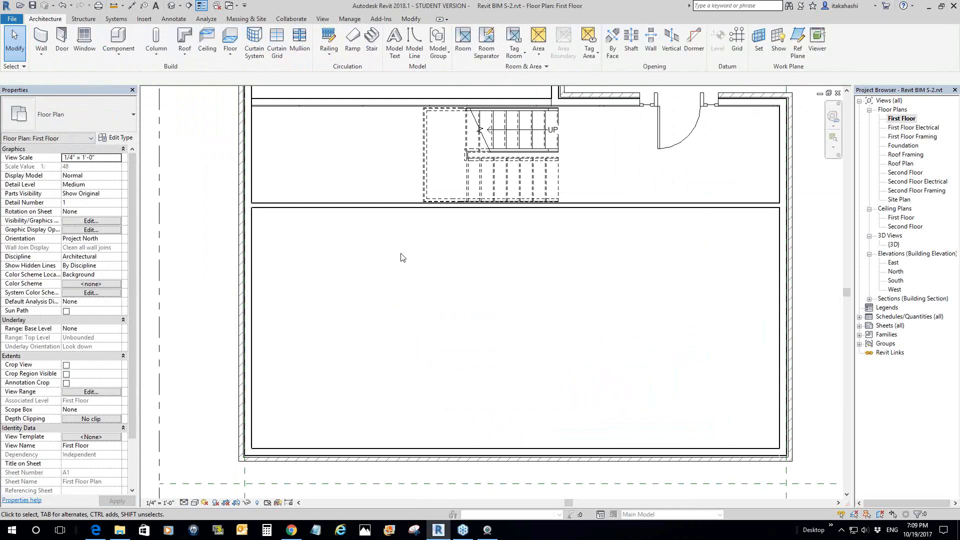
- Draw a vertical 4 1/2" partition wall about 6'-10" long just left of the stairs, between the two horizontal interior walls
left_click(375, 204)
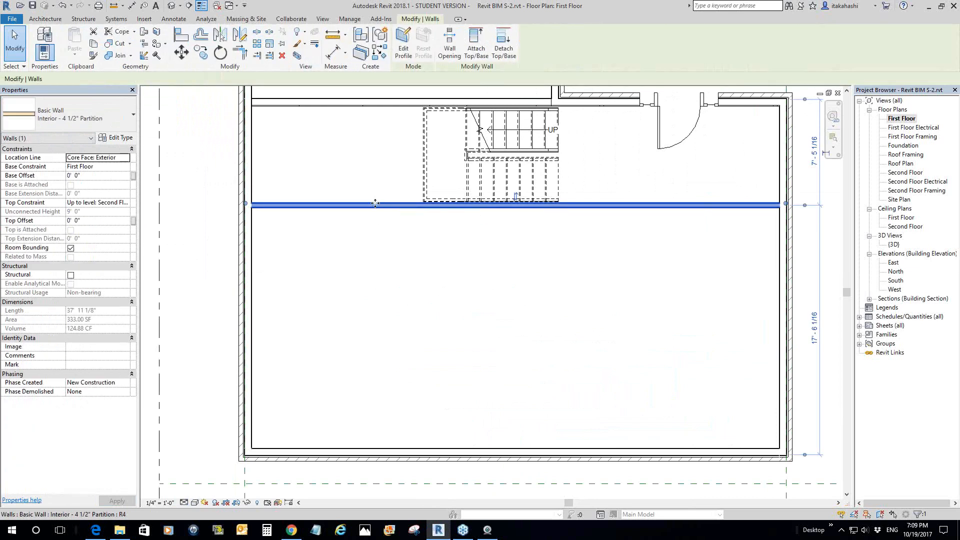
left_click(379, 53)
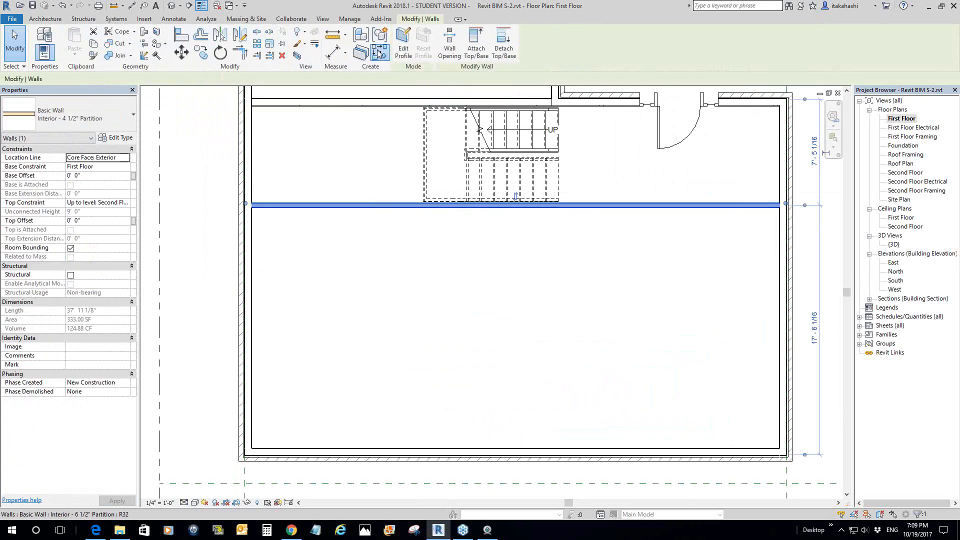
left_click(415, 104)
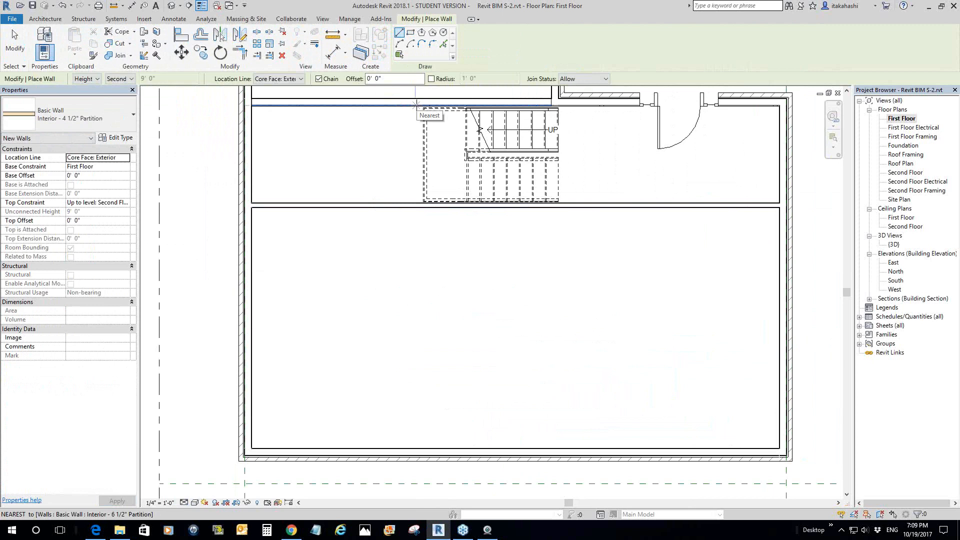
left_click(415, 204)
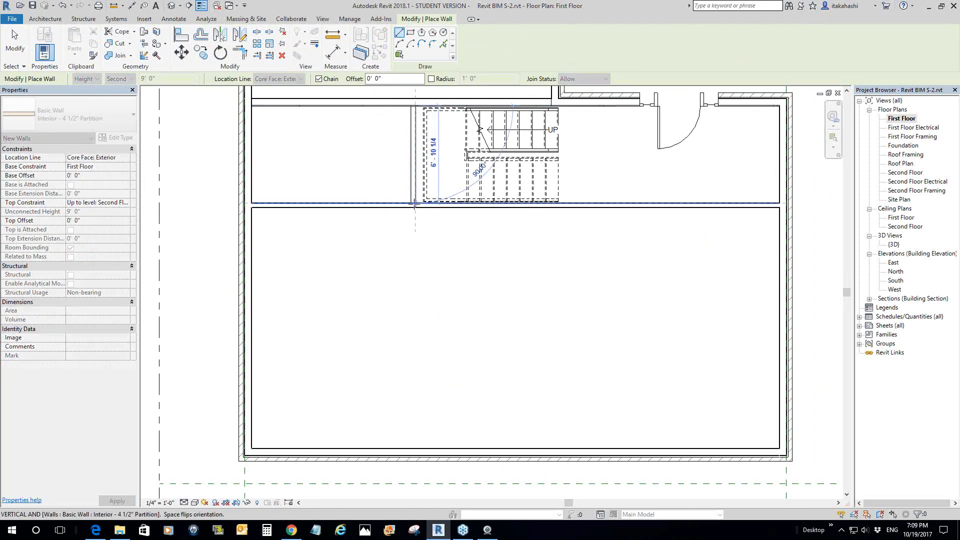
right_click(374, 149)
left_click(386, 158)
right_click(385, 156)
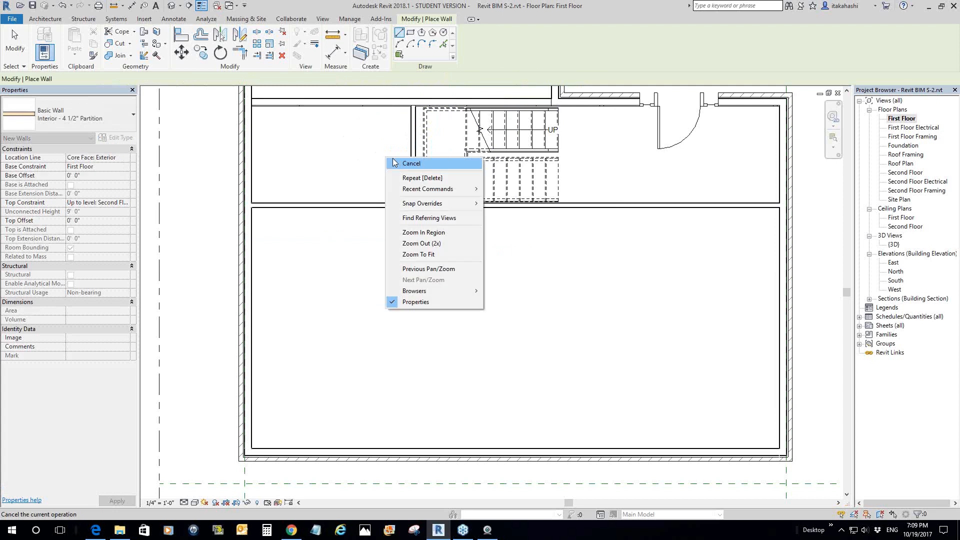
left_click(402, 164)
middle_click_drag(381, 167, 399, 232)
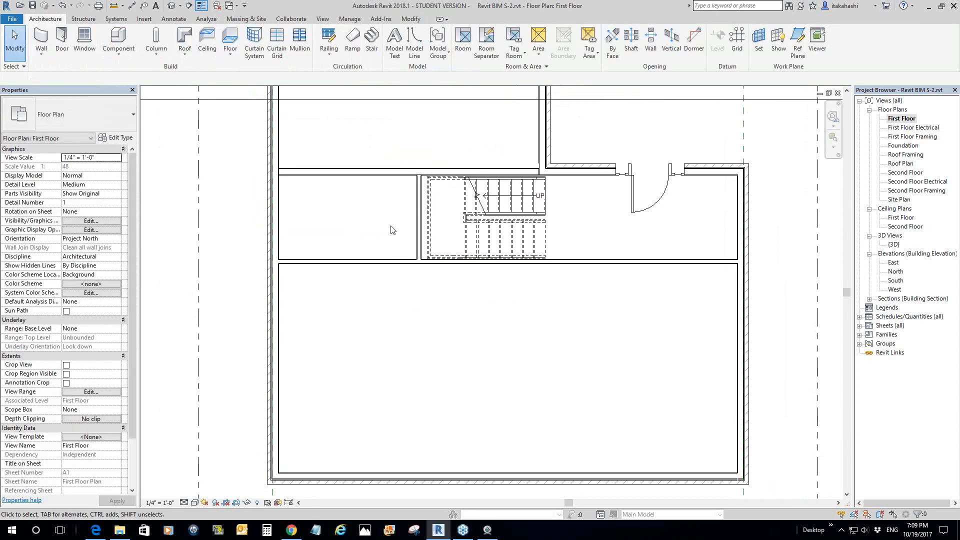
- Place two Single-Flush 32" x 84" doors in the horizontal walls above and below the room beside the stairs, about 2'-0" from the partition
scroll(393, 223, "up", 2)
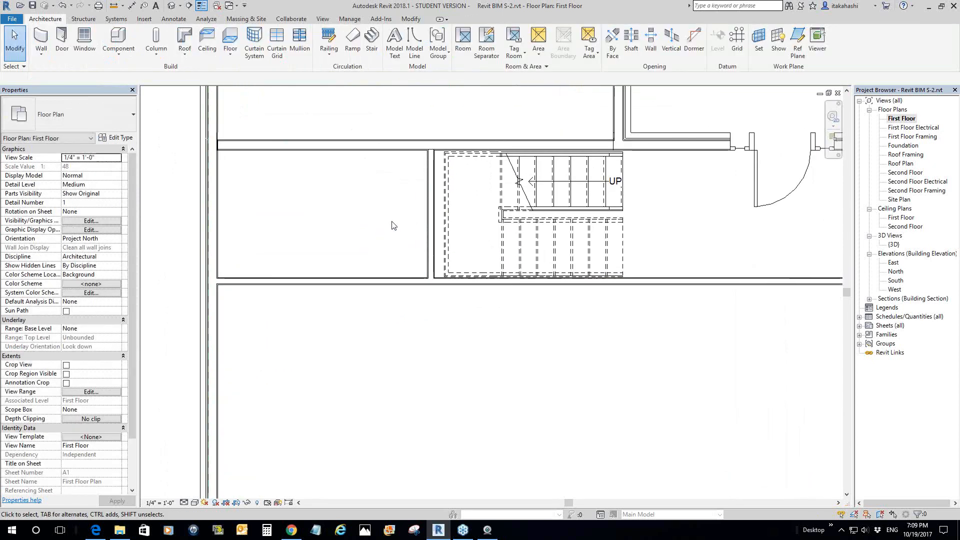
scroll(408, 210, "down", 2)
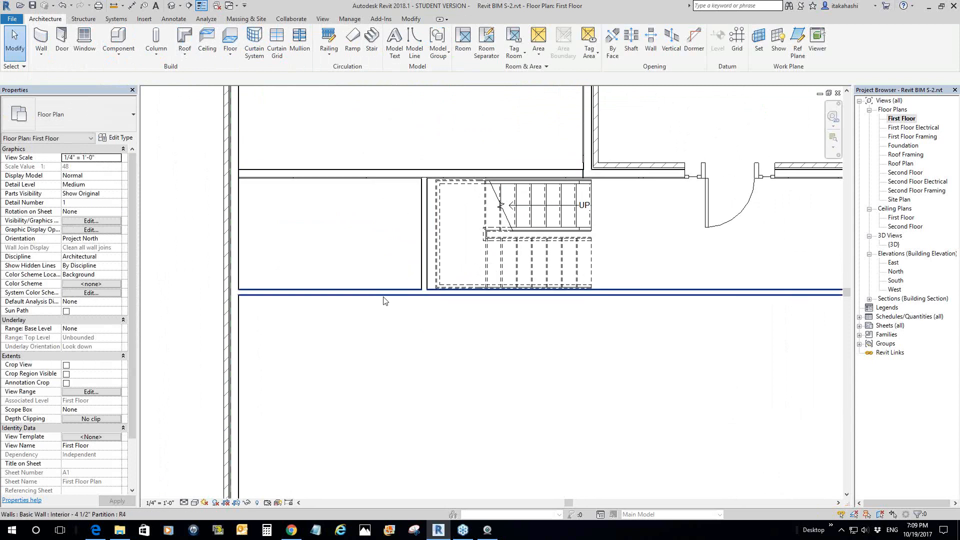
scroll(369, 204, "down", 3)
middle_click_drag(368, 171, 344, 301)
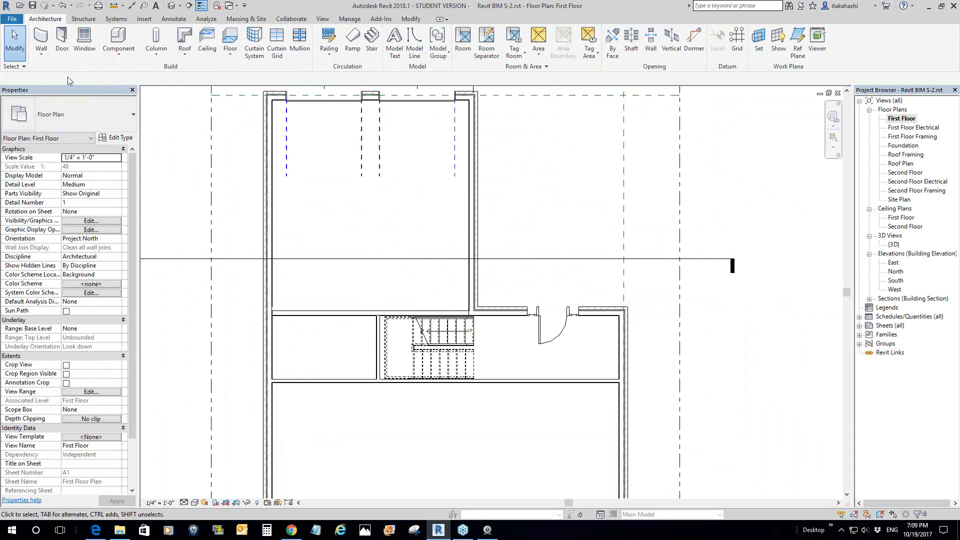
left_click(62, 50)
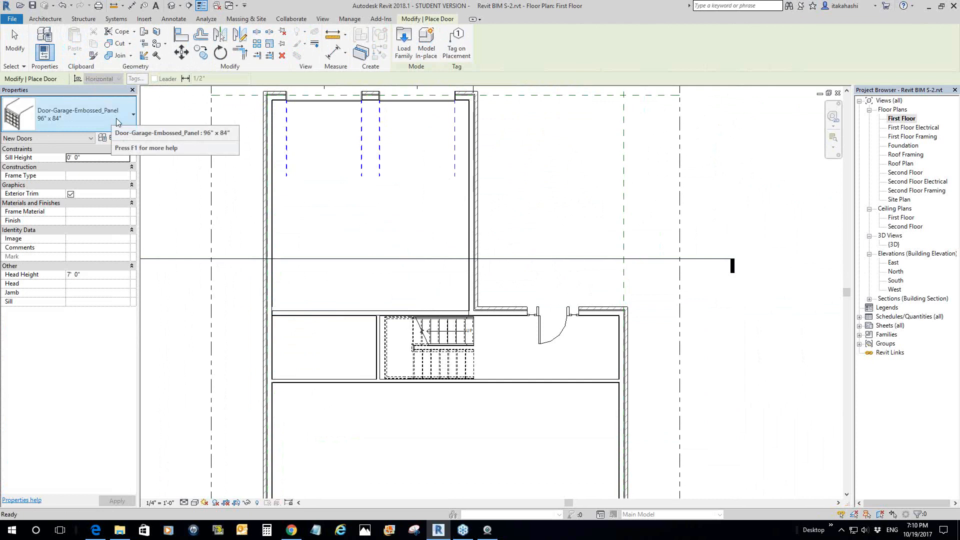
left_click(133, 116)
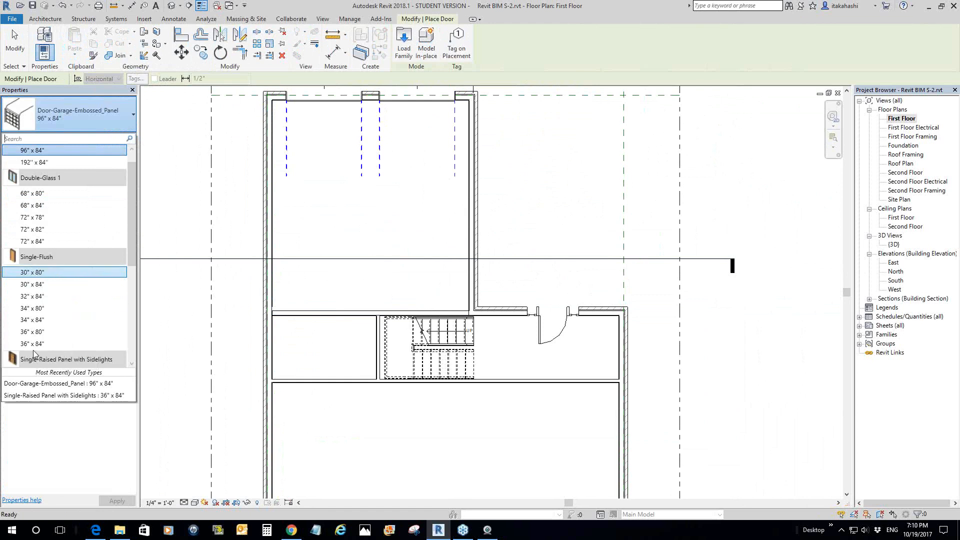
left_click(41, 299)
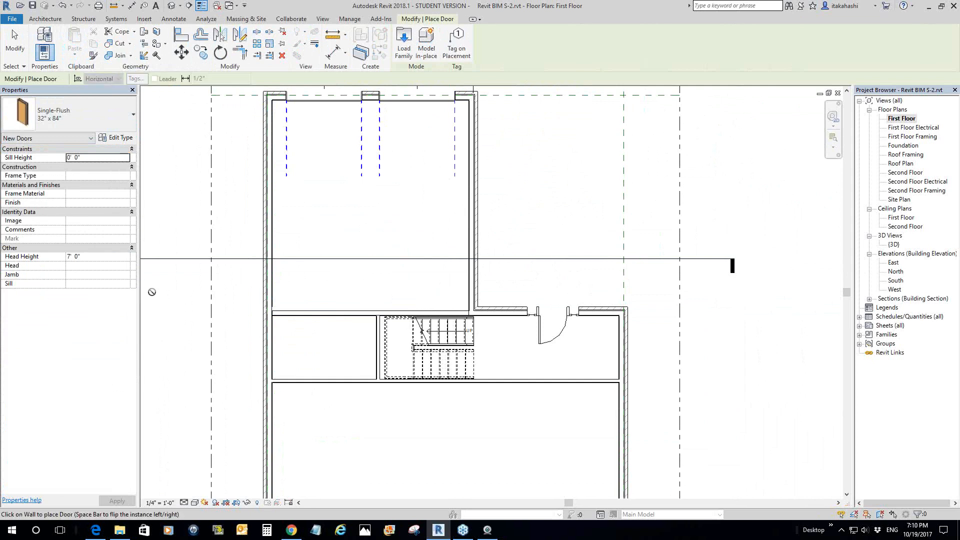
left_click(360, 312)
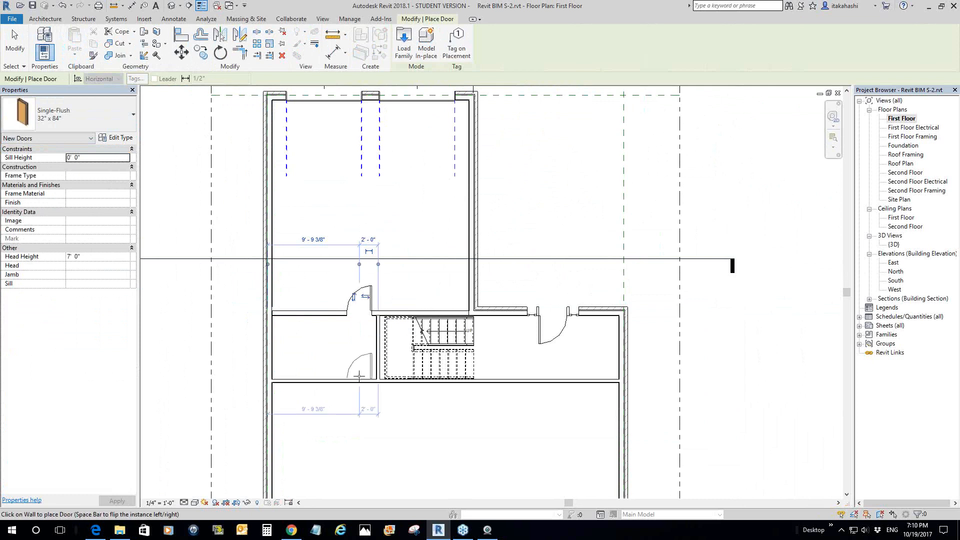
left_click(359, 376)
right_click(354, 235)
left_click(376, 240)
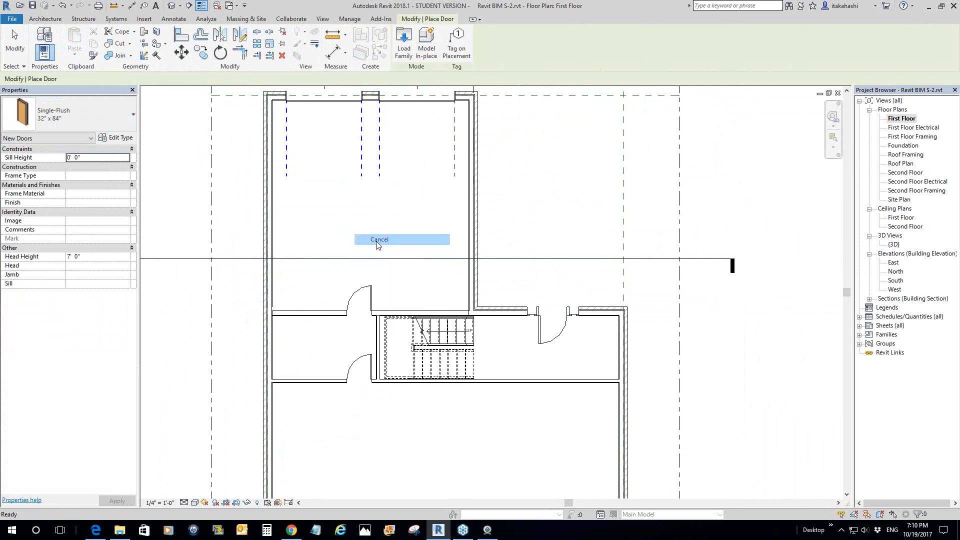
- Examine the type, sill height and head height properties of the two new single-flush doors beside the stairs
scroll(343, 330, "up", 3)
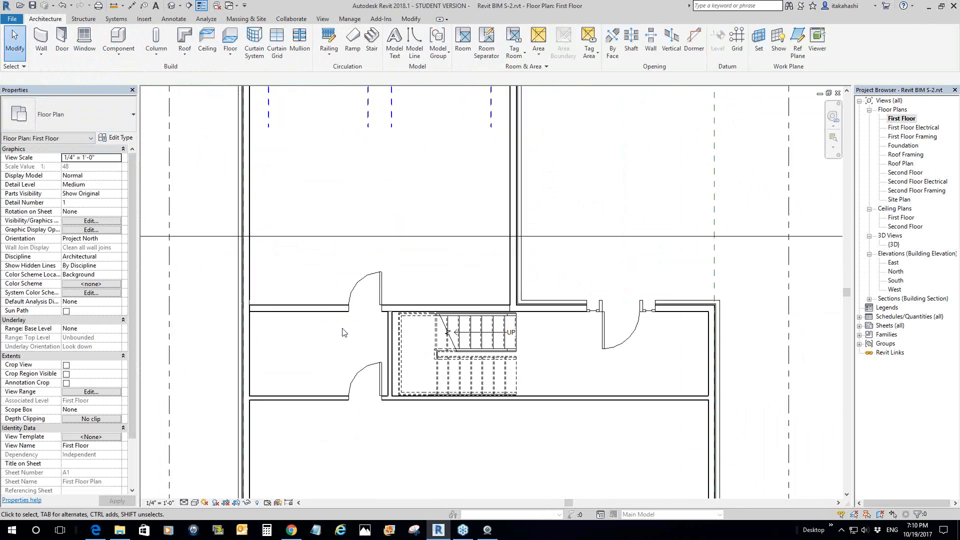
left_click(357, 293)
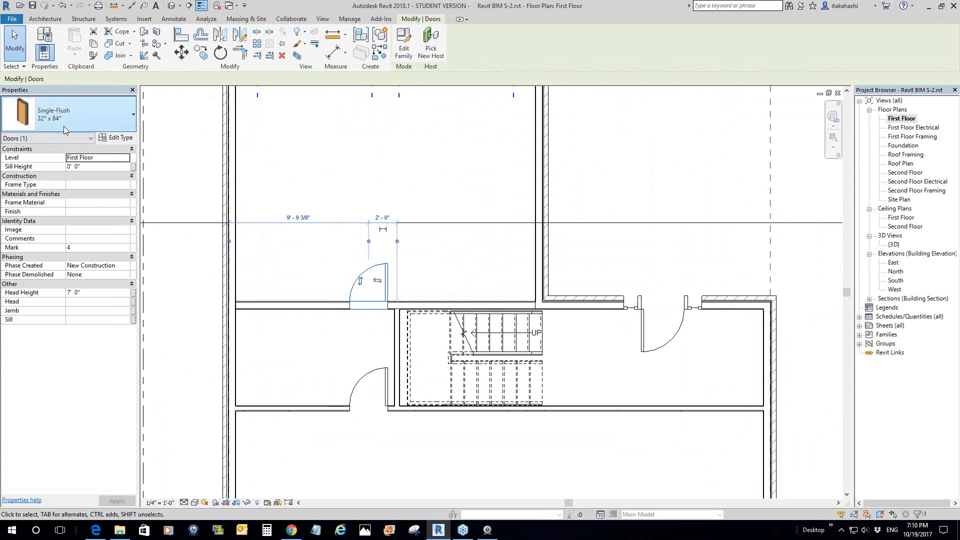
left_click(364, 285)
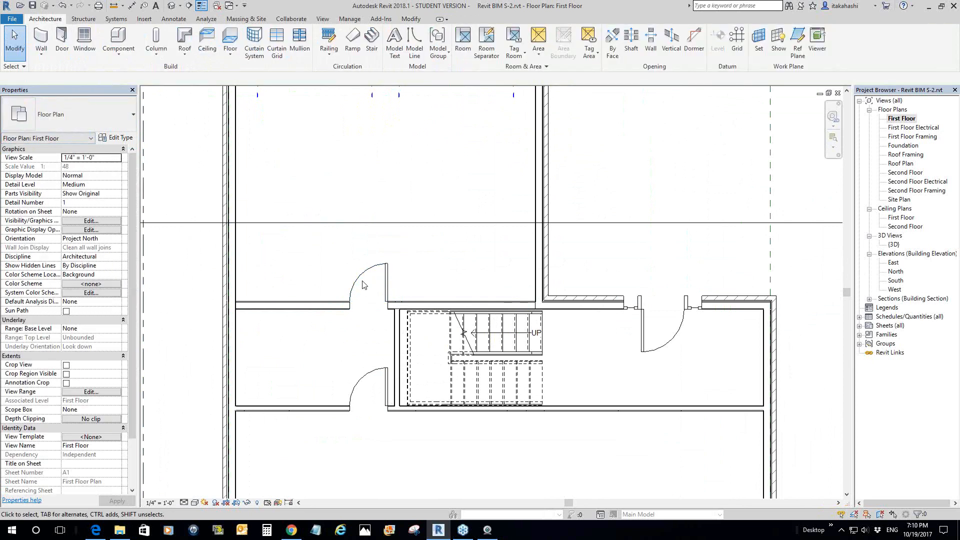
left_click(359, 280)
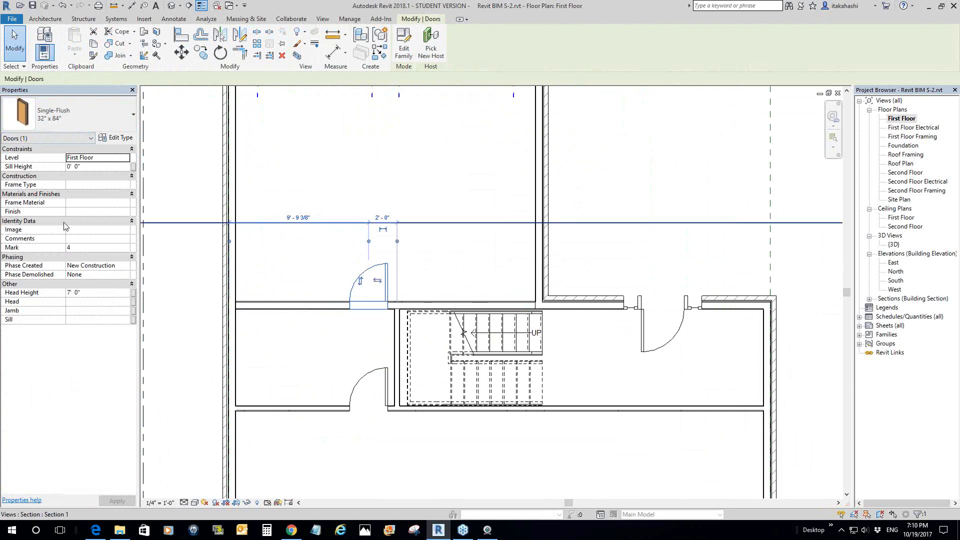
left_click(378, 385)
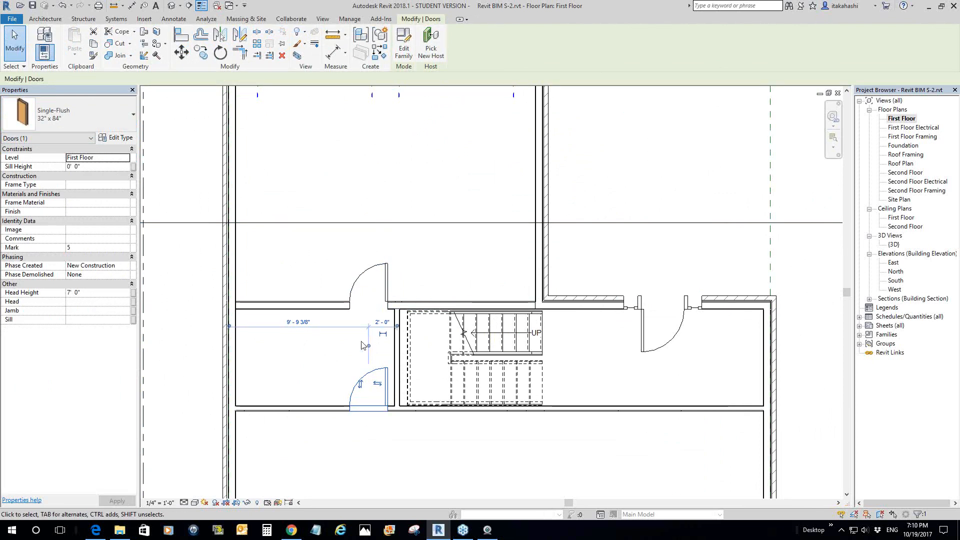
left_click(359, 311)
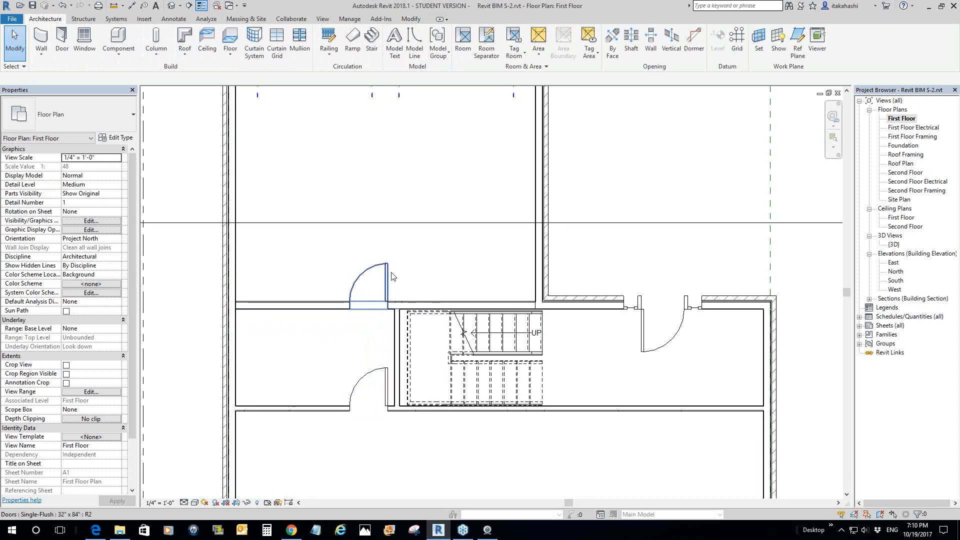
left_click(376, 378)
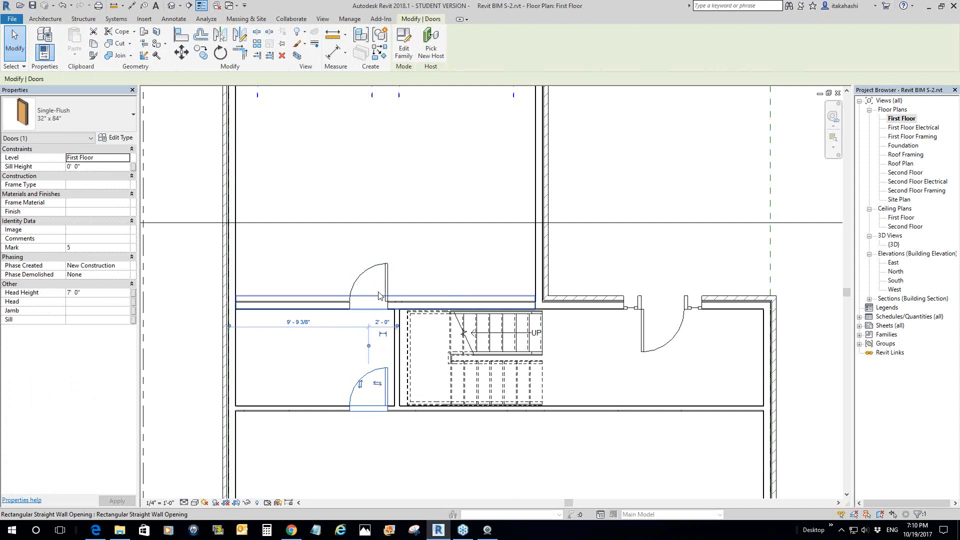
left_click(384, 292)
left_click(373, 373)
left_click(311, 355)
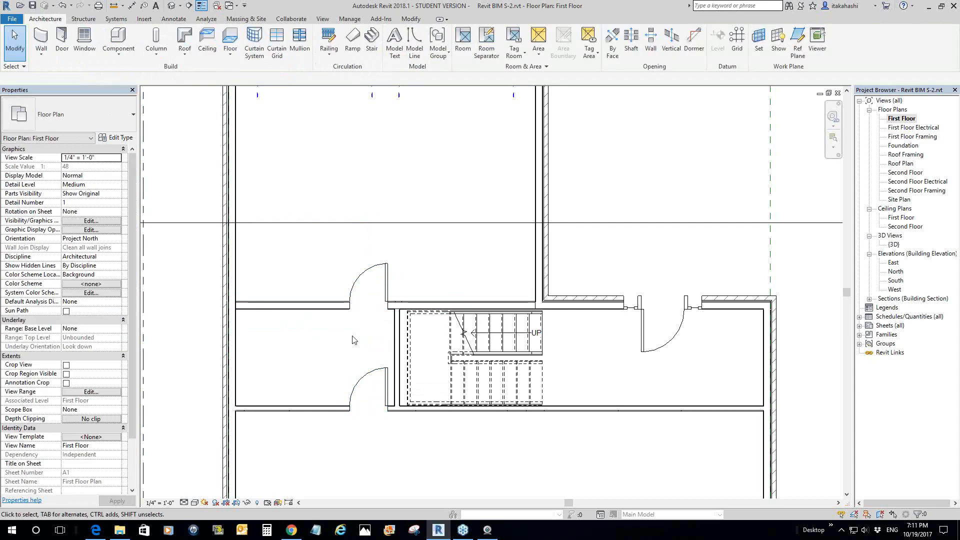
- Set the head height of the single-flush door in the upper horizontal wall to 8'-0"
left_click(360, 290)
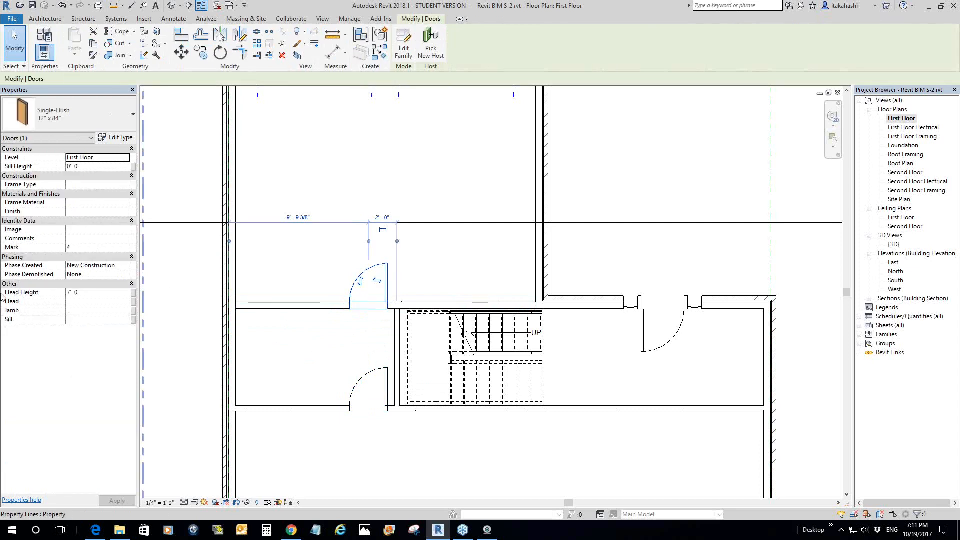
left_click(64, 294)
type("8")
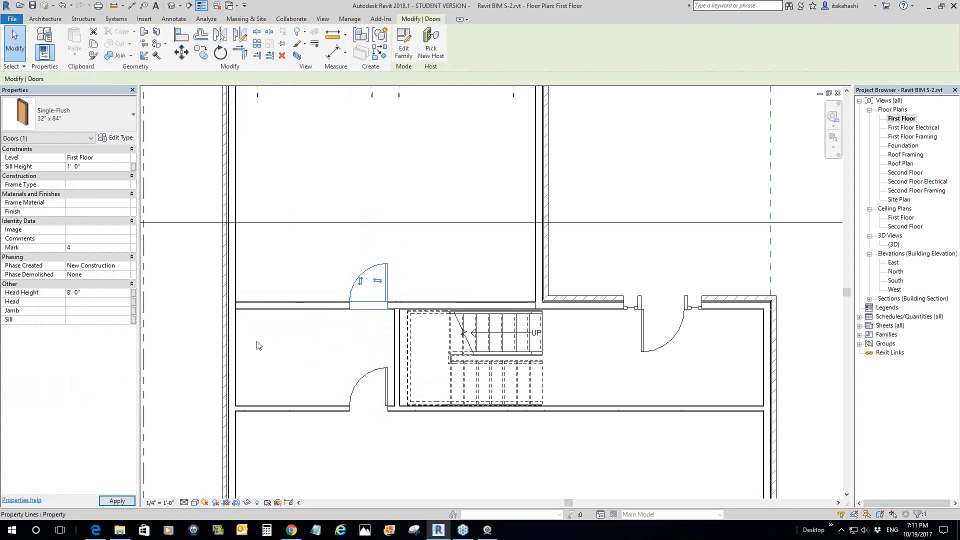
left_click(273, 345)
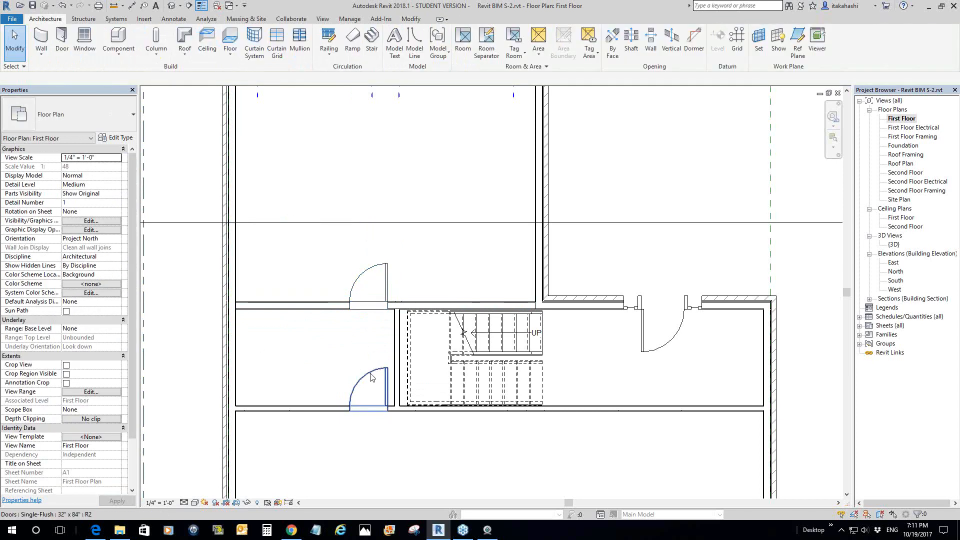
- Set the head height of both single-flush doors to 7'-0" together
left_click_drag(369, 441, 396, 441)
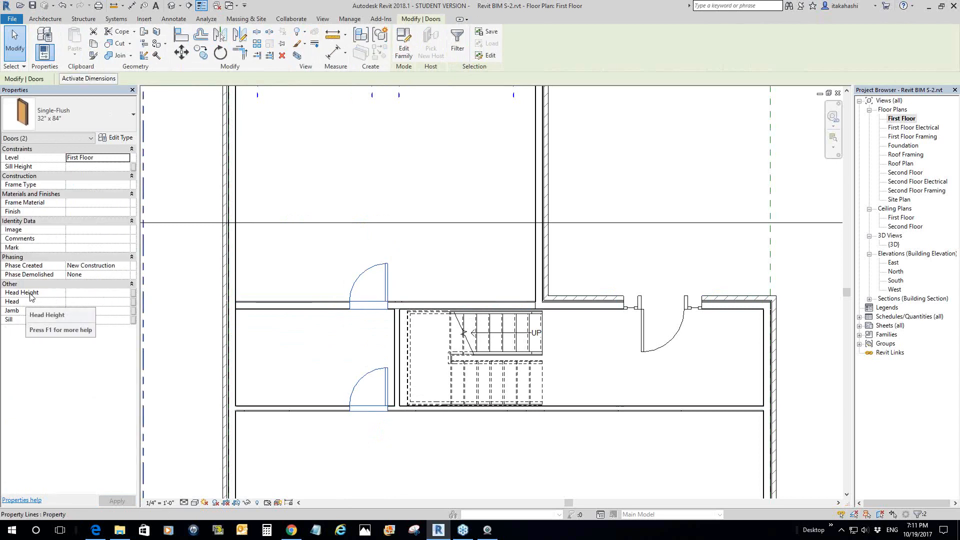
left_click(124, 294)
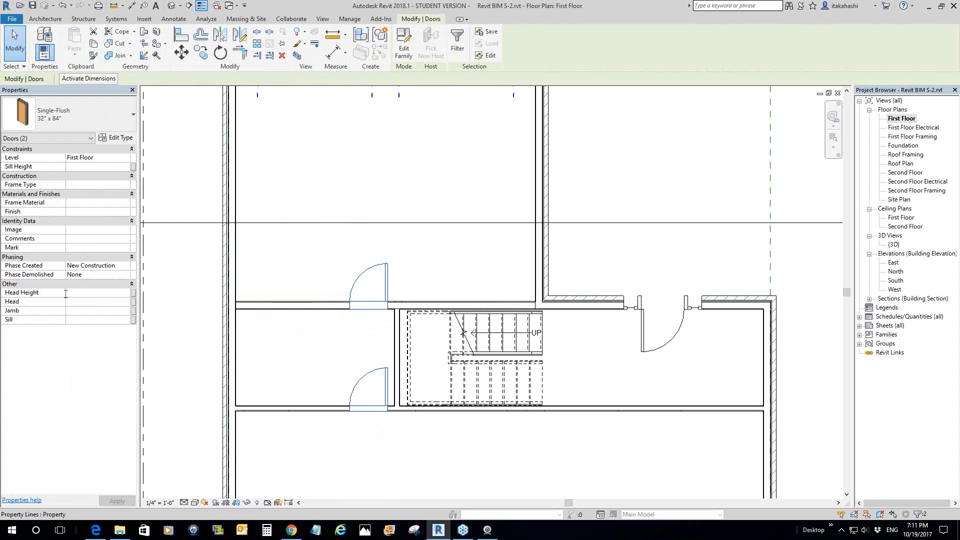
type("7")
key("Return")
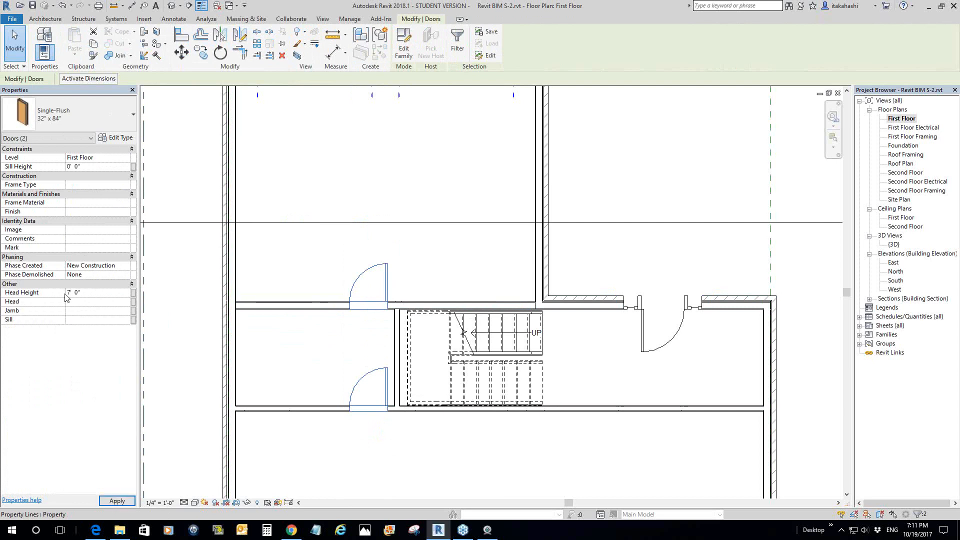
left_click(271, 361)
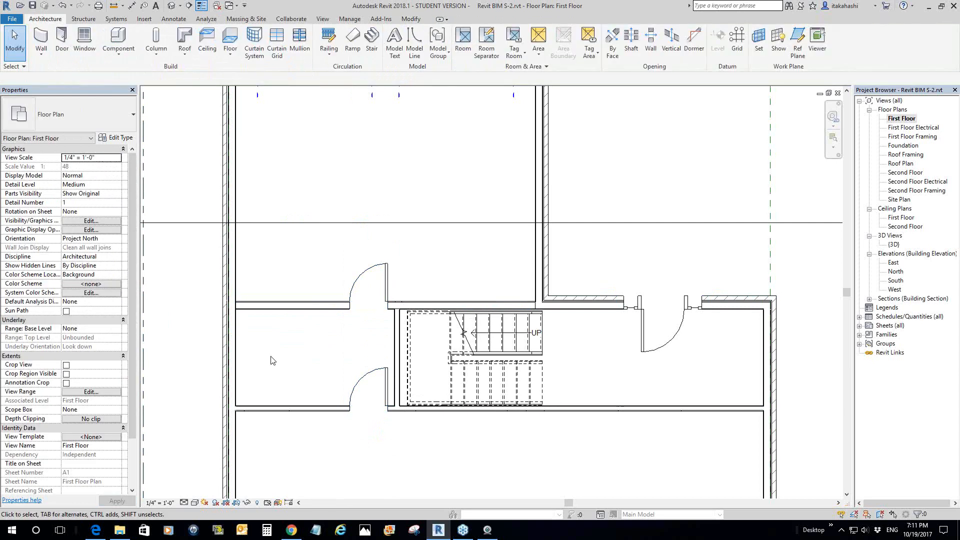
- Review the properties of the upper single-flush door, the wall opening it sits in and the adjoining exterior brick wall
left_click(355, 293)
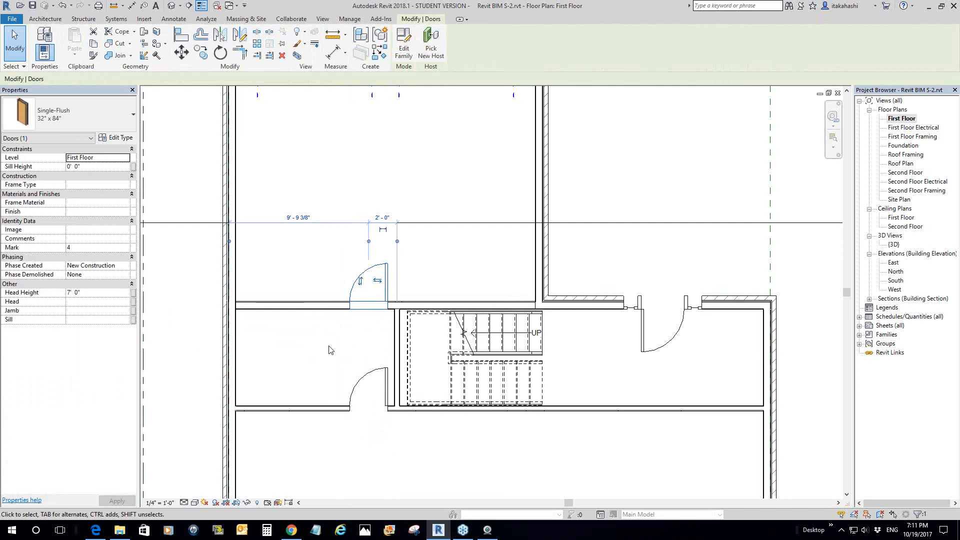
left_click(354, 363)
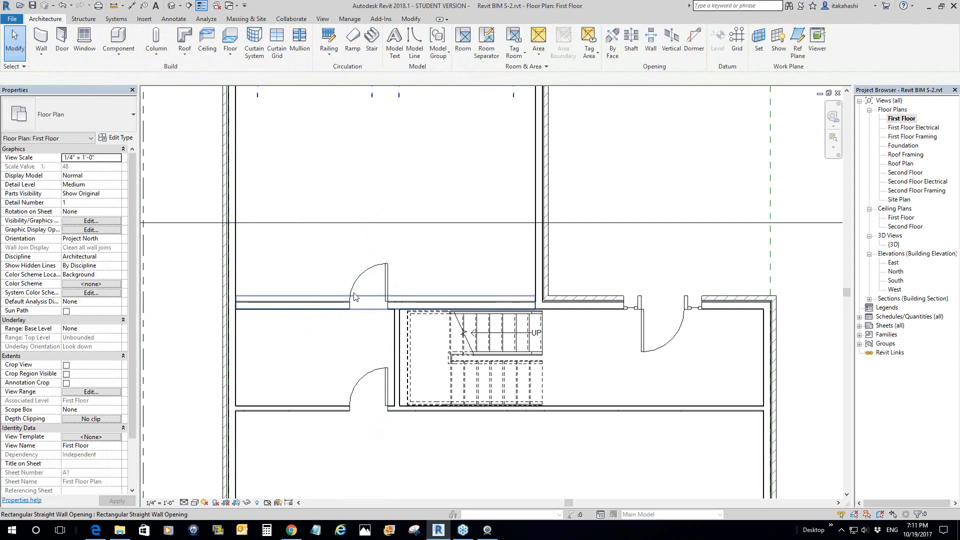
left_click(355, 292)
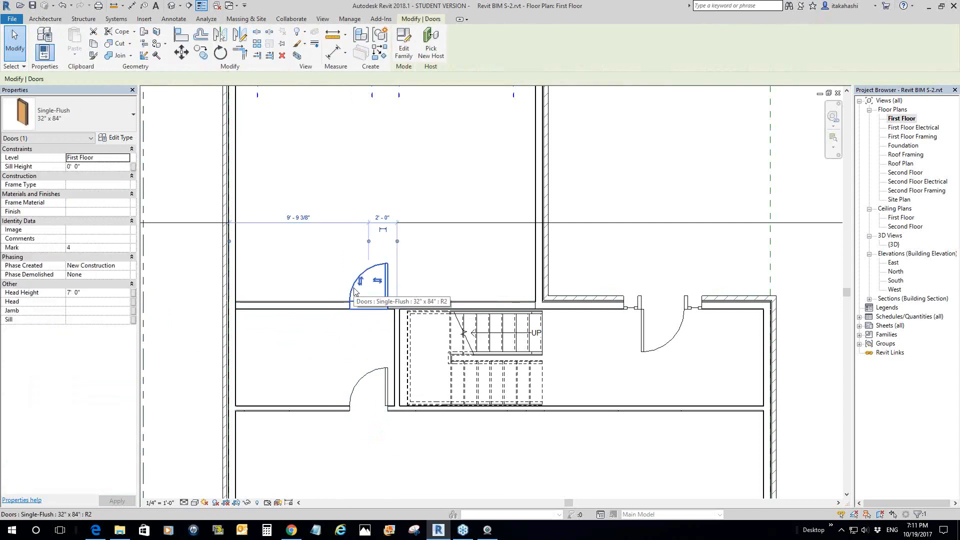
left_click(354, 330)
scroll(352, 339, "down", 2)
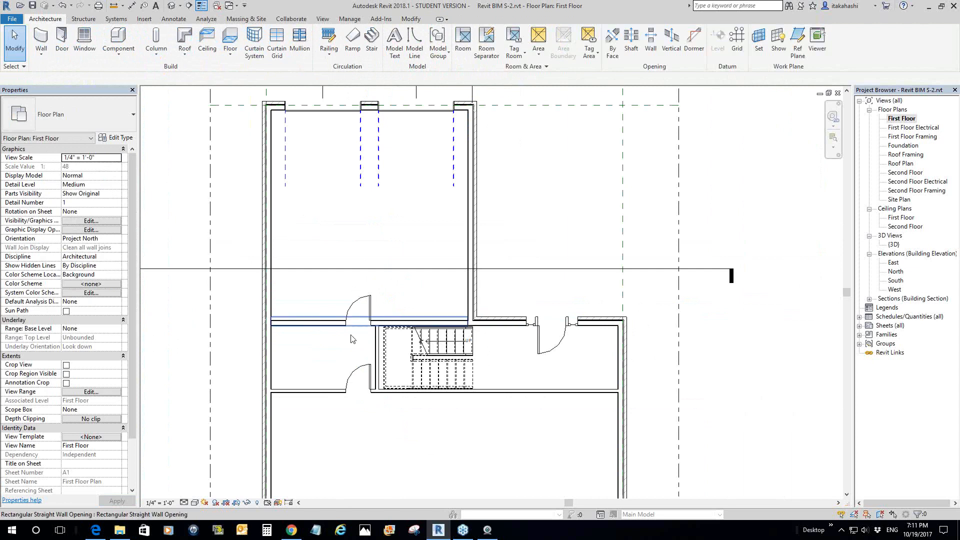
scroll(352, 335, "up", 2)
left_click(348, 300)
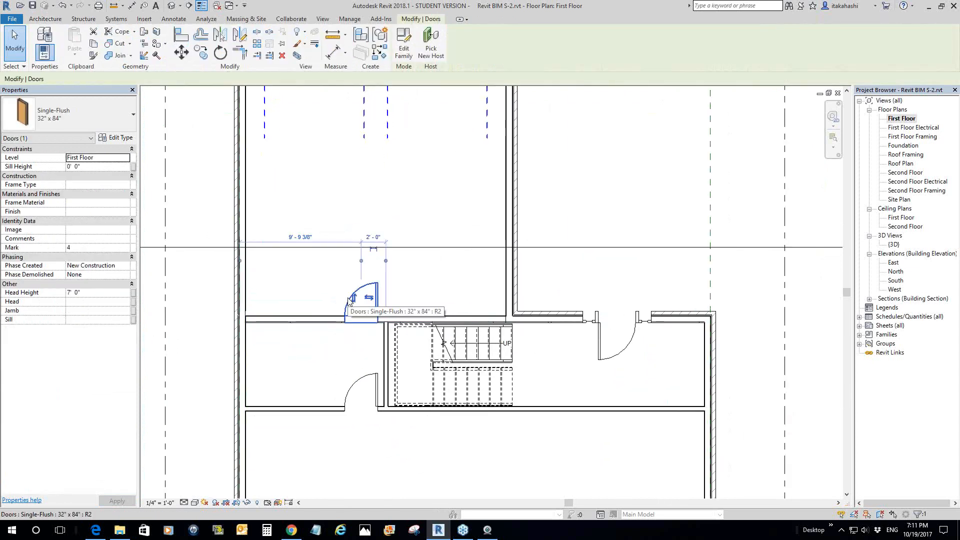
left_click(301, 323)
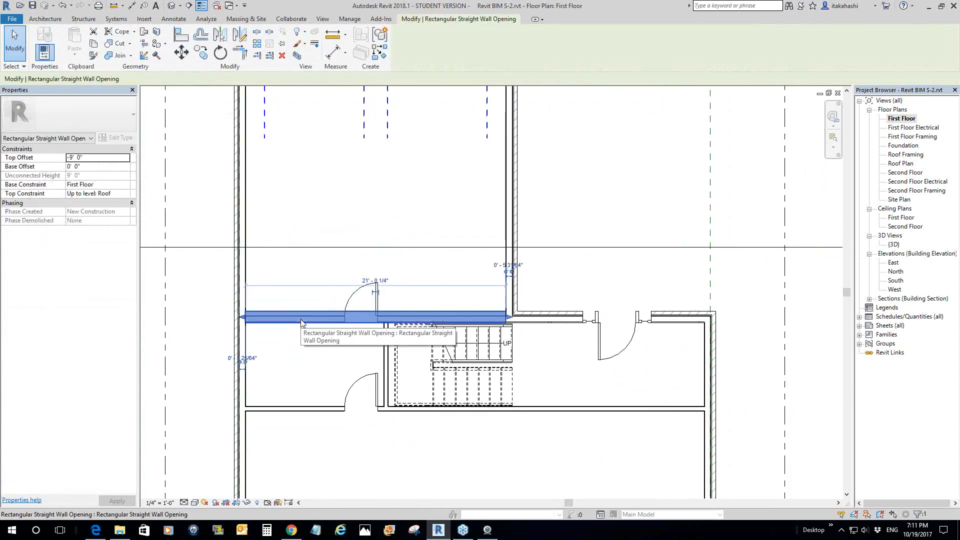
left_click(242, 300)
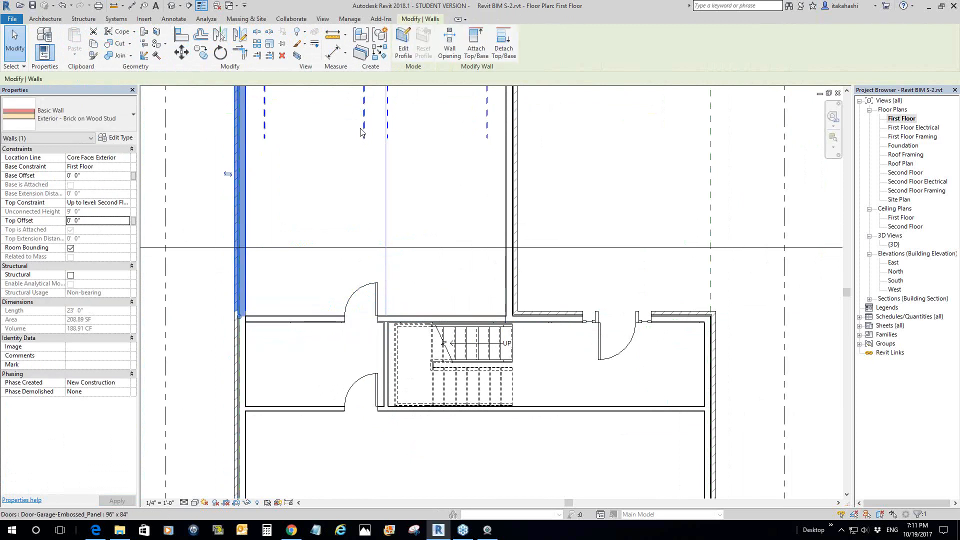
- Check the head heights of the garage door beside the corner and the front entry door with sidelights
left_click(395, 136)
left_click(388, 130)
scroll(445, 154, "down", 1)
middle_click_drag(446, 152, 422, 237)
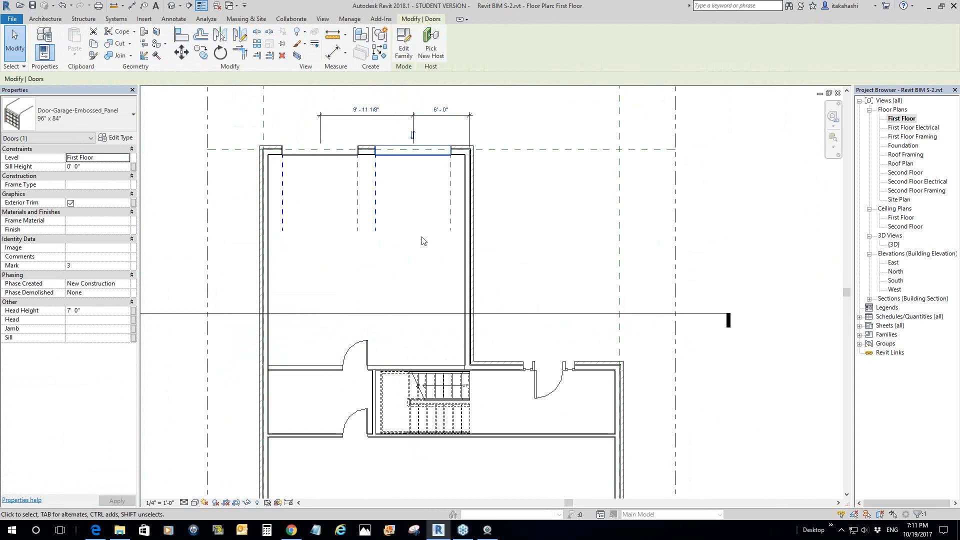
left_click(472, 200)
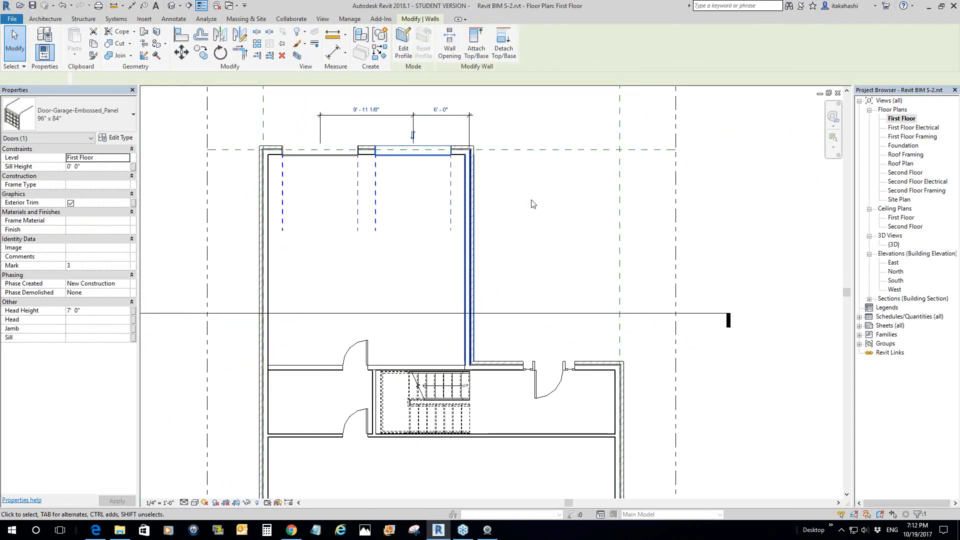
left_click(535, 379)
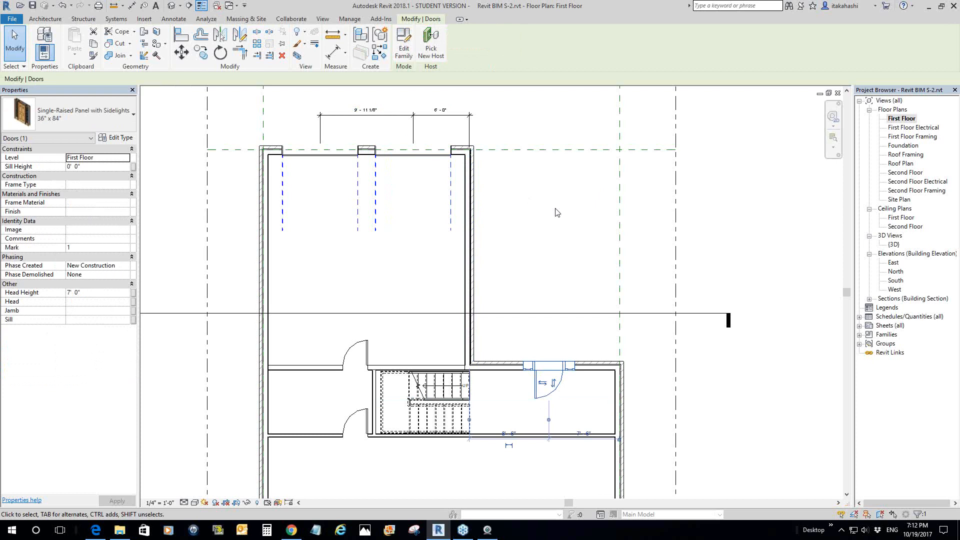
left_click(604, 194)
scroll(555, 207, "down", 2)
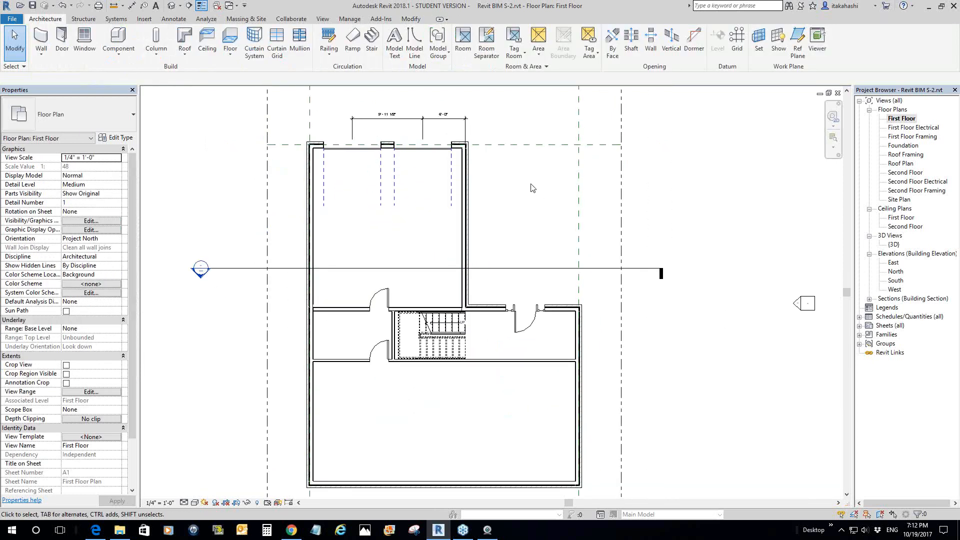
scroll(496, 371, "up", 2)
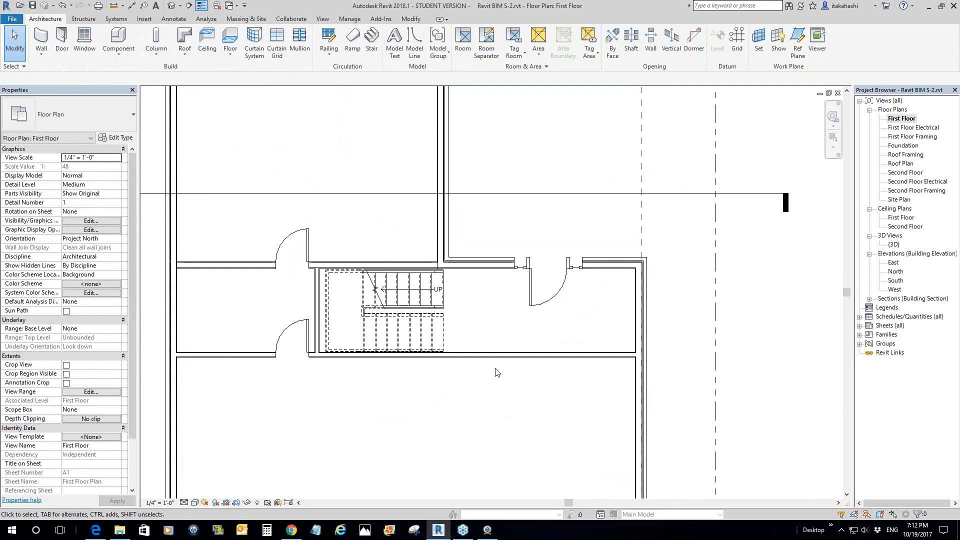
- Review the top, cut plane, bottom and view depth offsets in the first floor plan's view range without changing them
scroll(515, 162, "down", 1)
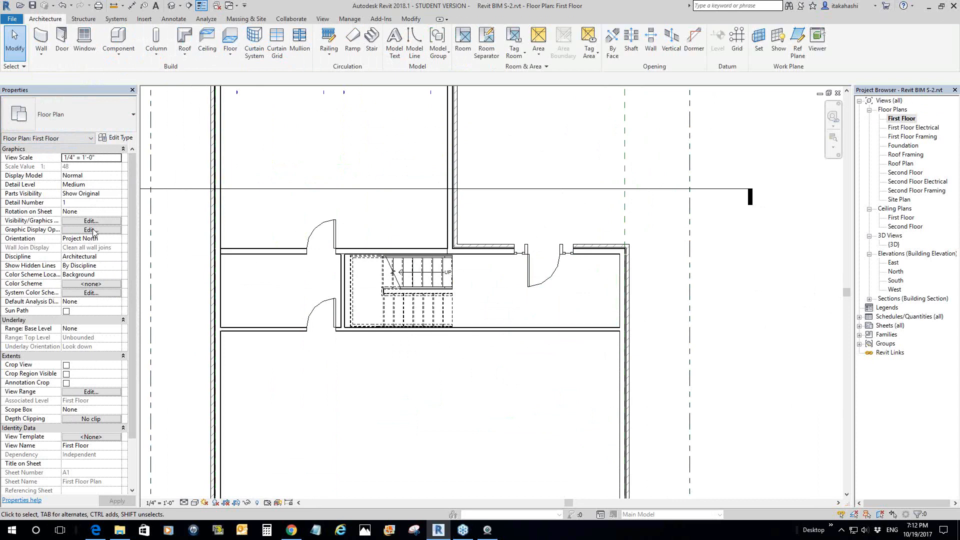
scroll(166, 275, "down", 2)
middle_click_drag(277, 274, 455, 358)
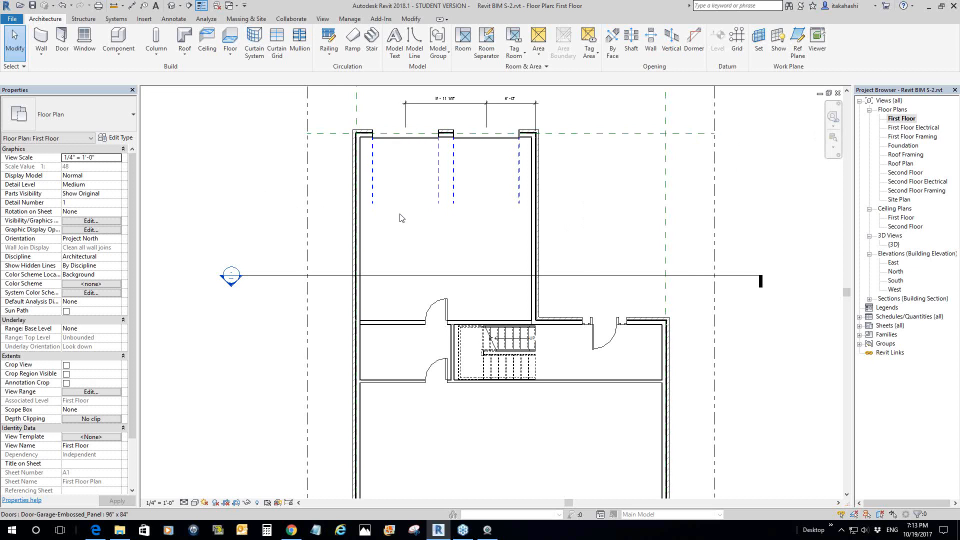
scroll(395, 250, "down", 2)
middle_click_drag(395, 249, 401, 216)
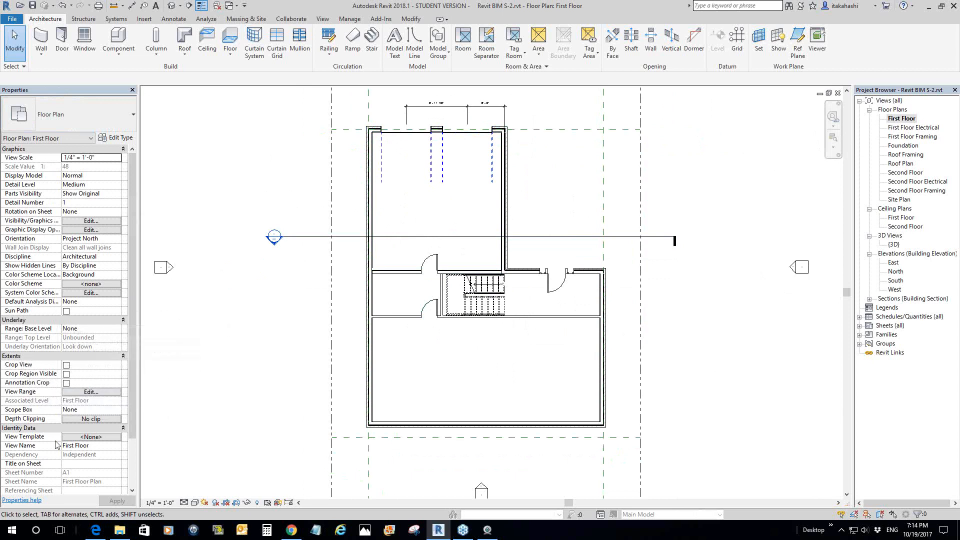
left_click_drag(131, 427, 131, 449)
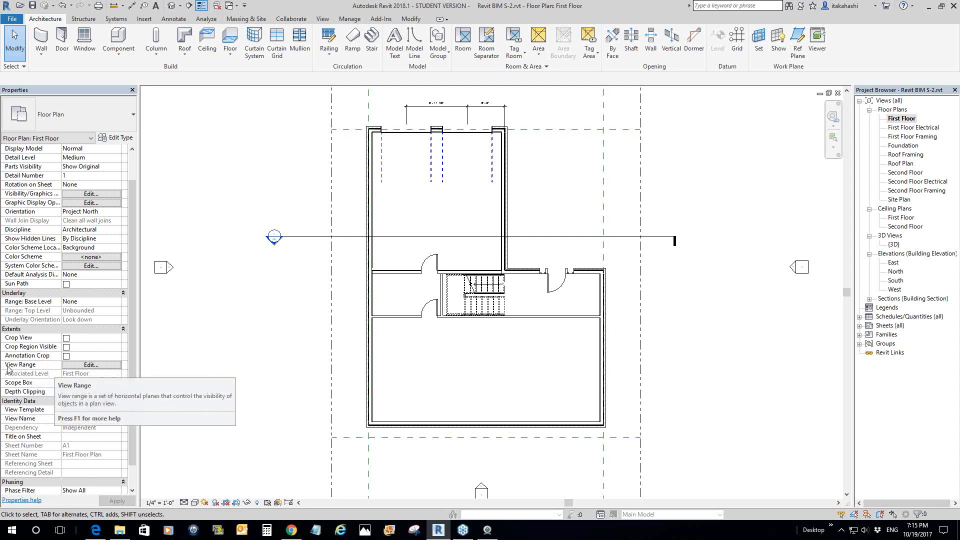
left_click(91, 366)
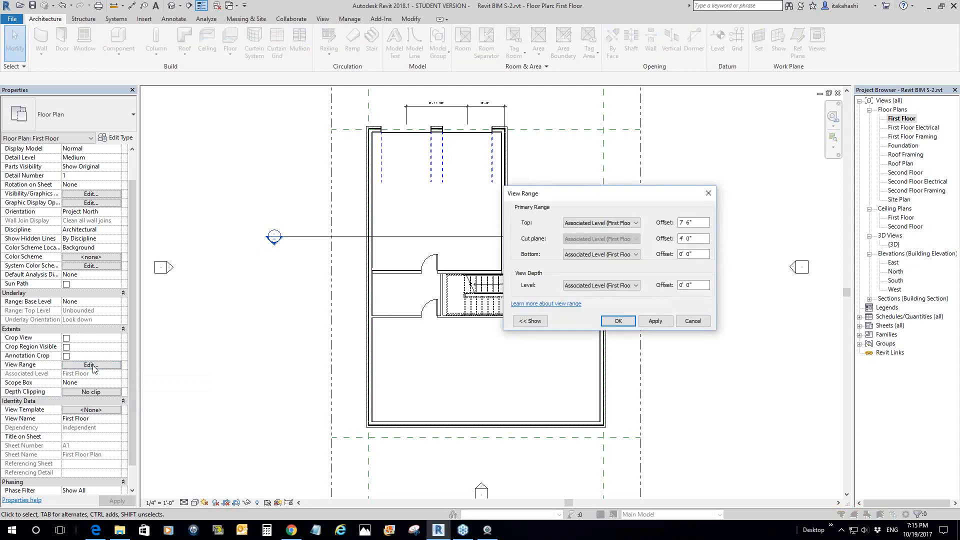
left_click(693, 223)
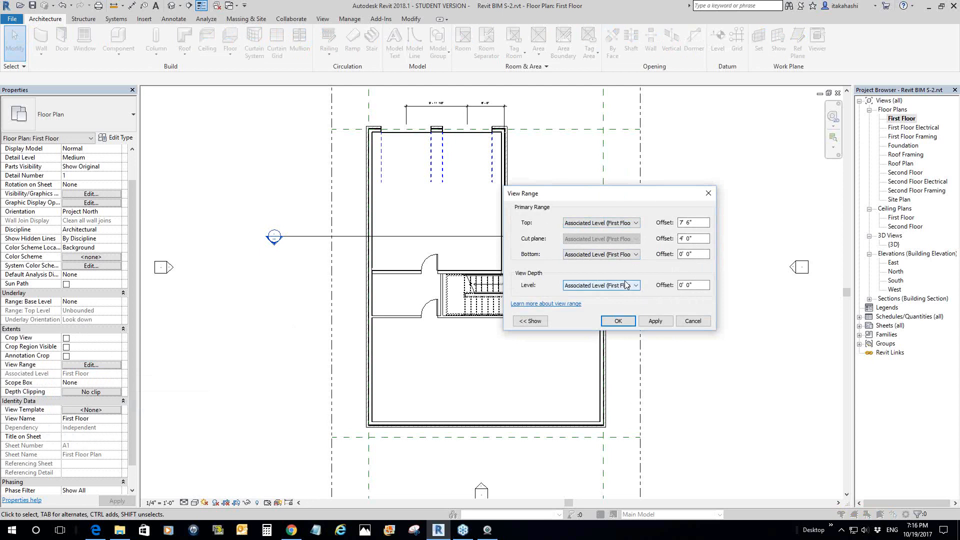
left_click(693, 321)
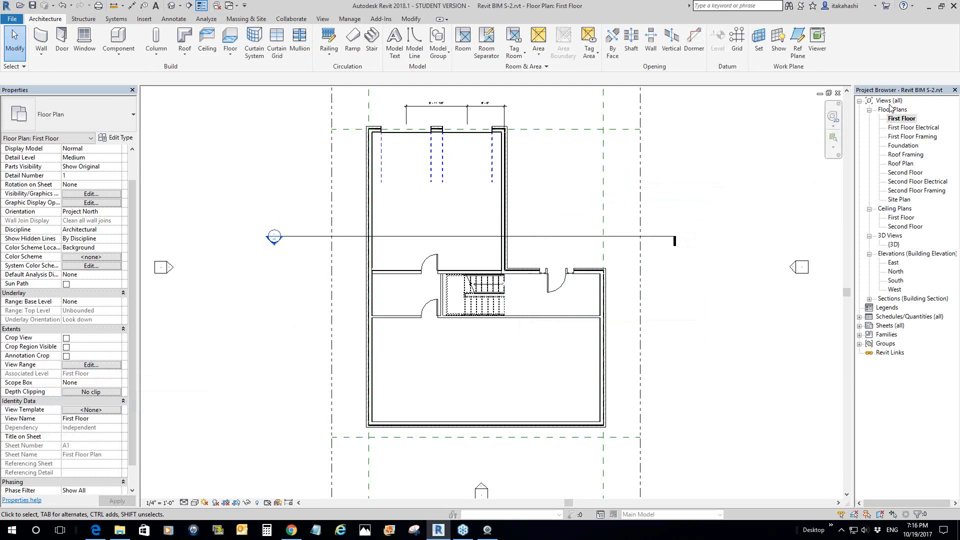
- Open the First Floor ceiling plan and set its detail level to Medium
double_click(898, 220)
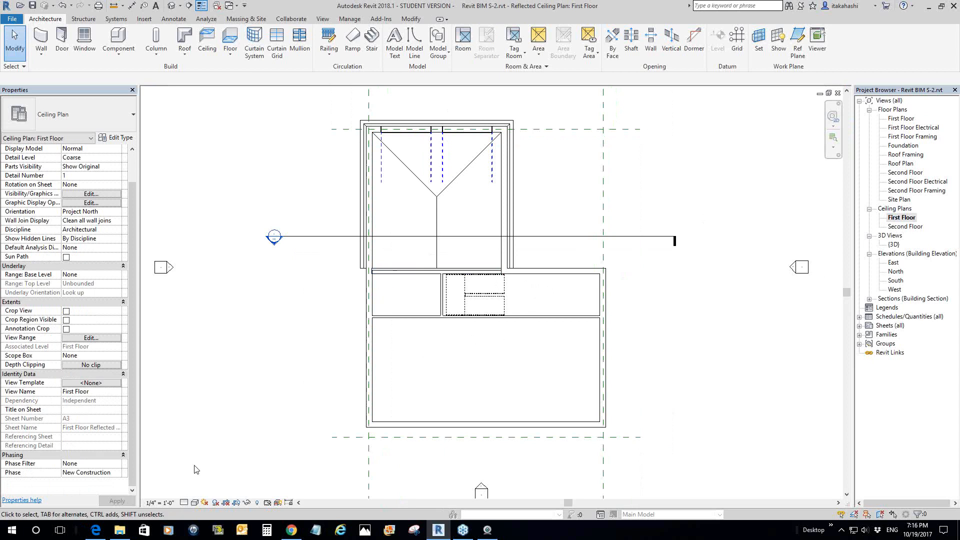
left_click(184, 503)
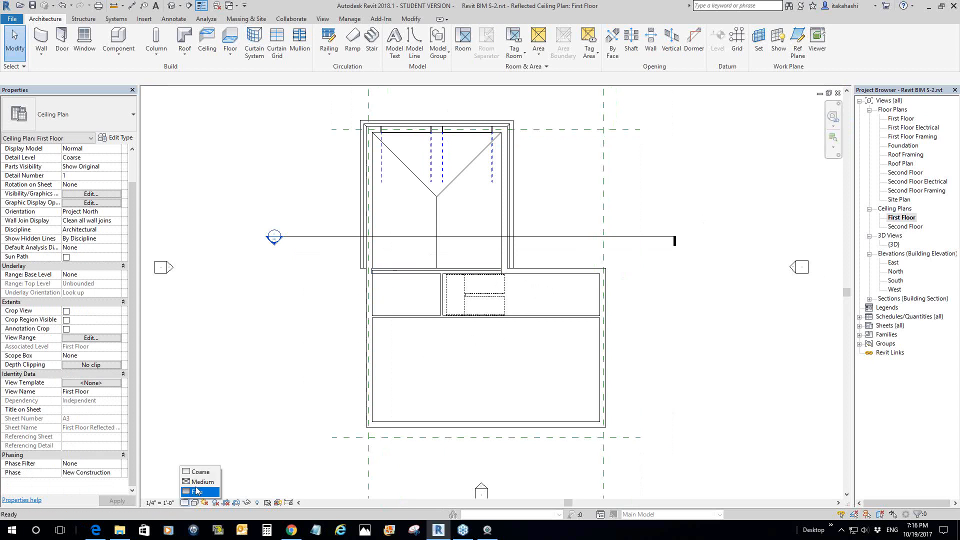
left_click(197, 482)
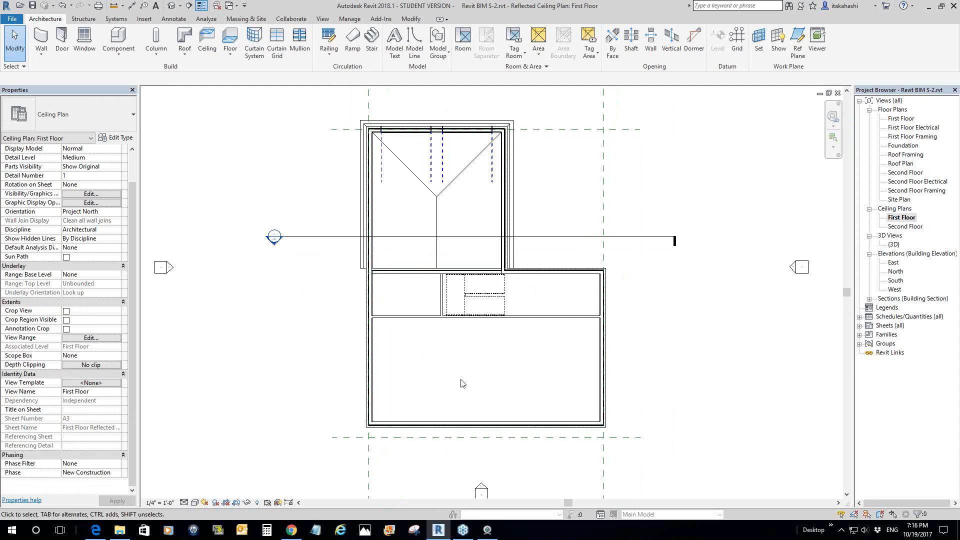
- Examine how the walls, stair and roof lines are shown in the first floor ceiling plan
scroll(388, 368, "up", 2)
scroll(388, 369, "up", 1)
scroll(475, 286, "down", 1)
middle_click_drag(513, 318, 488, 309)
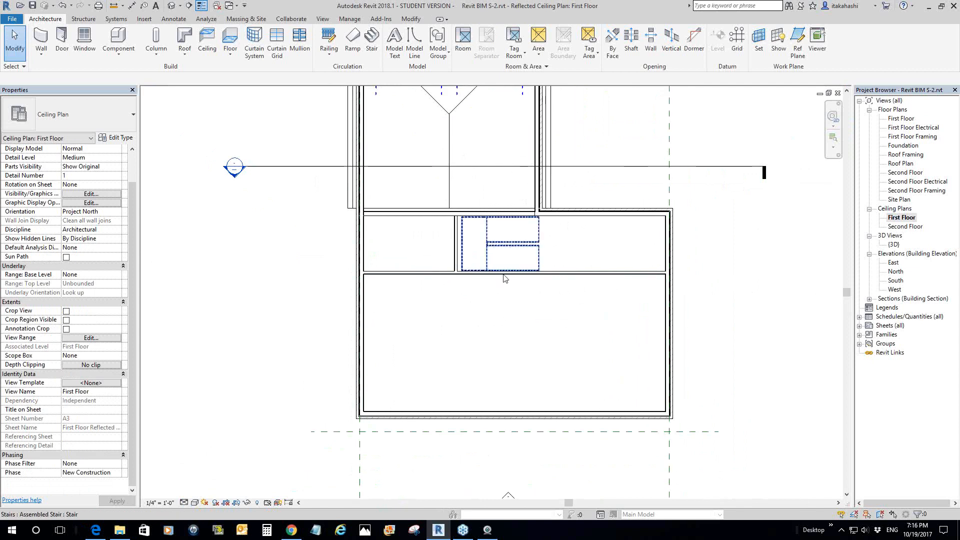
scroll(520, 259, "down", 1)
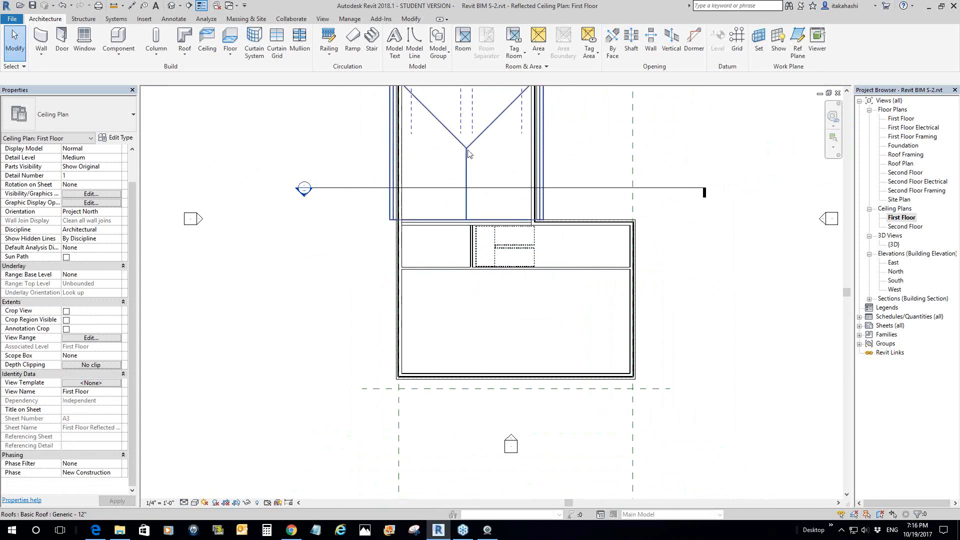
scroll(500, 269, "up", 2)
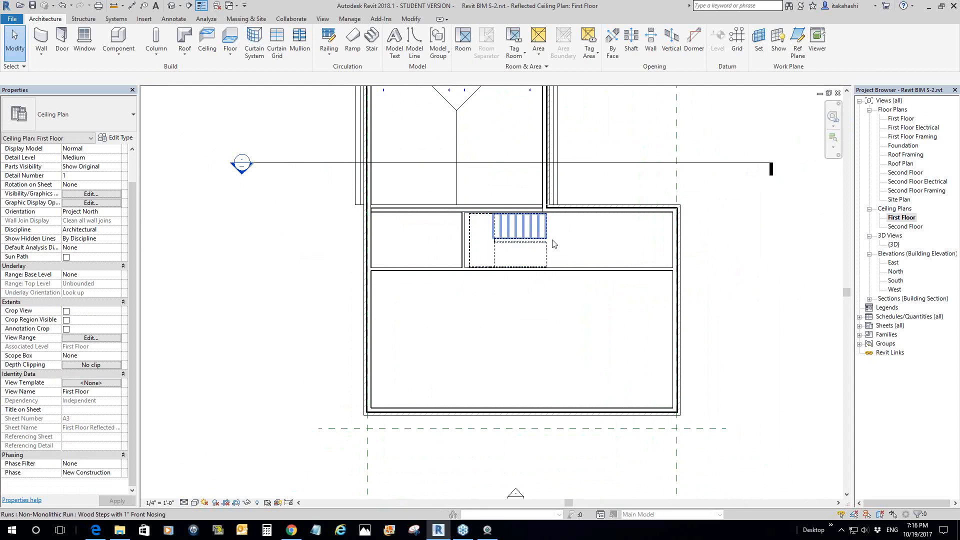
scroll(553, 242, "up", 2)
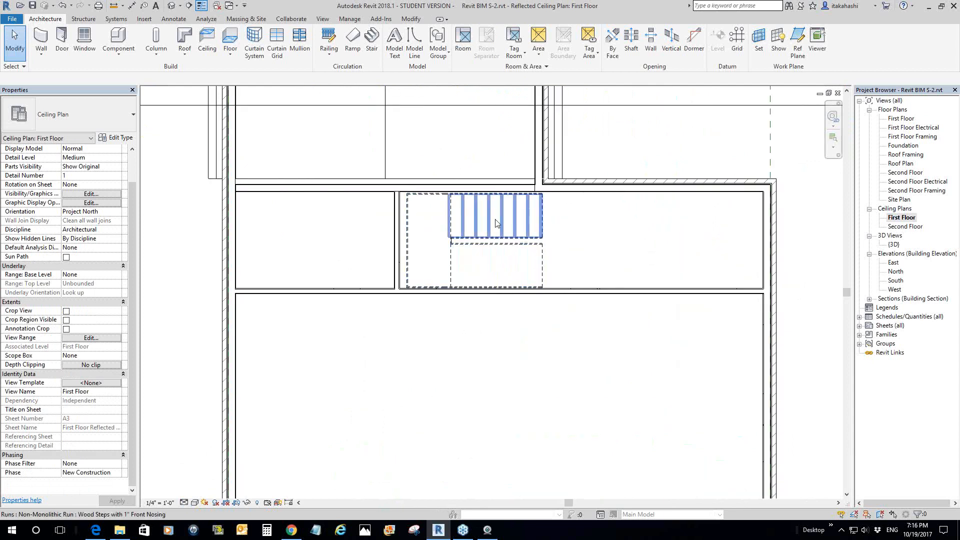
scroll(473, 271, "down", 2)
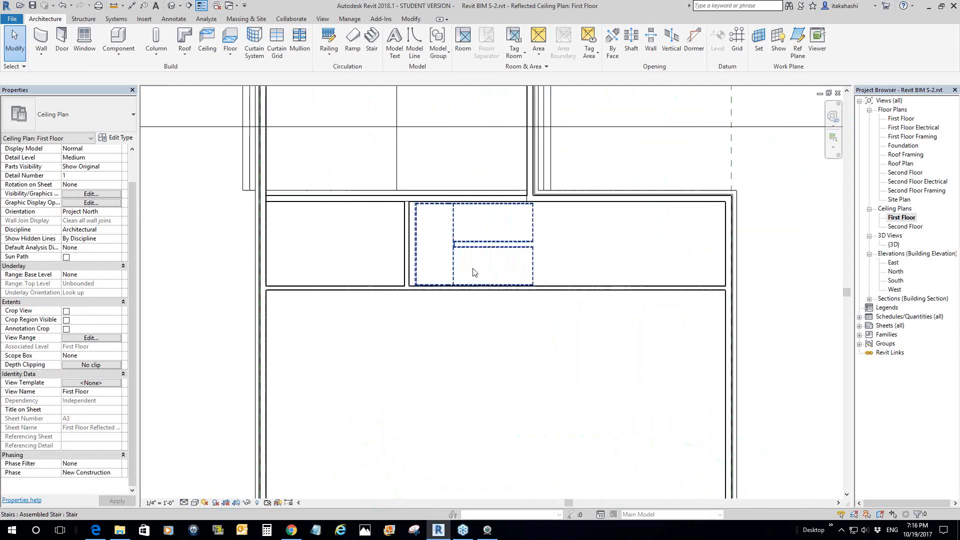
middle_click_drag(478, 320, 479, 319)
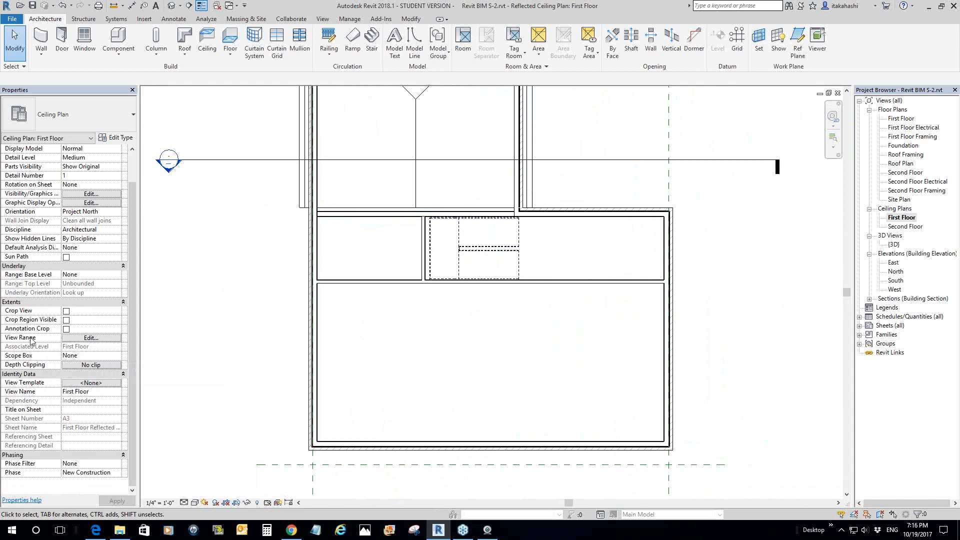
- Review the primary range and view depth settings in the ceiling plan's view range without changing them
left_click(78, 339)
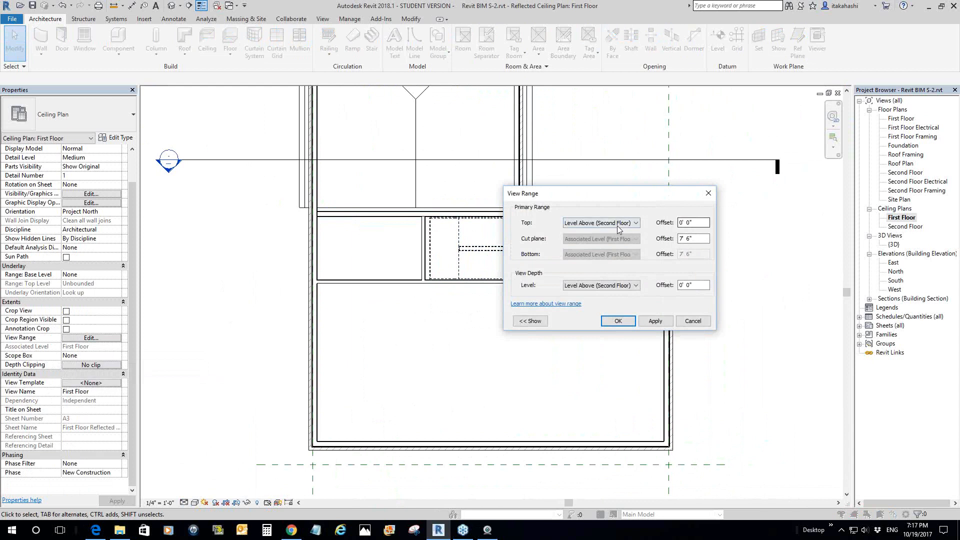
left_click(689, 224)
left_click(683, 284)
left_click(703, 323)
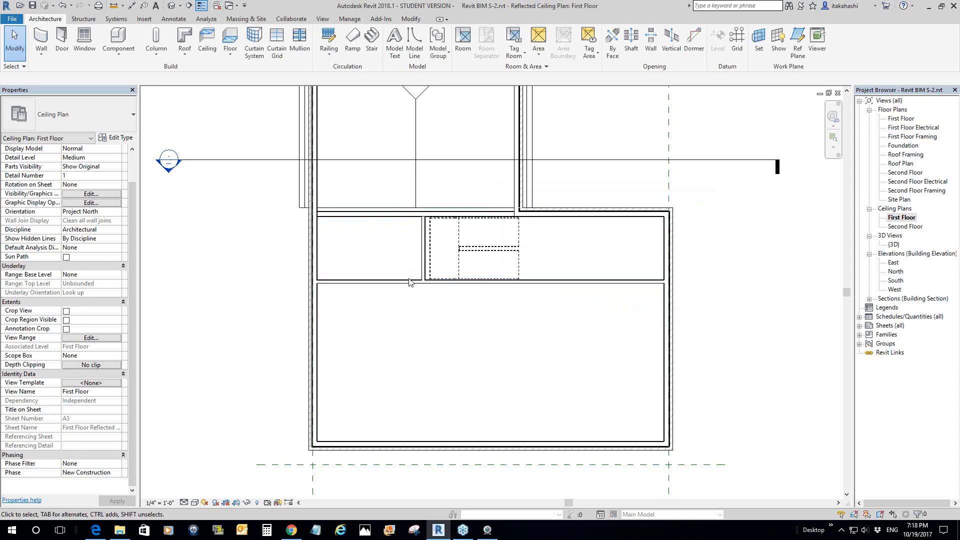
- Return to the First Floor floor plan and check the head height of the upper single-flush door
double_click(902, 119)
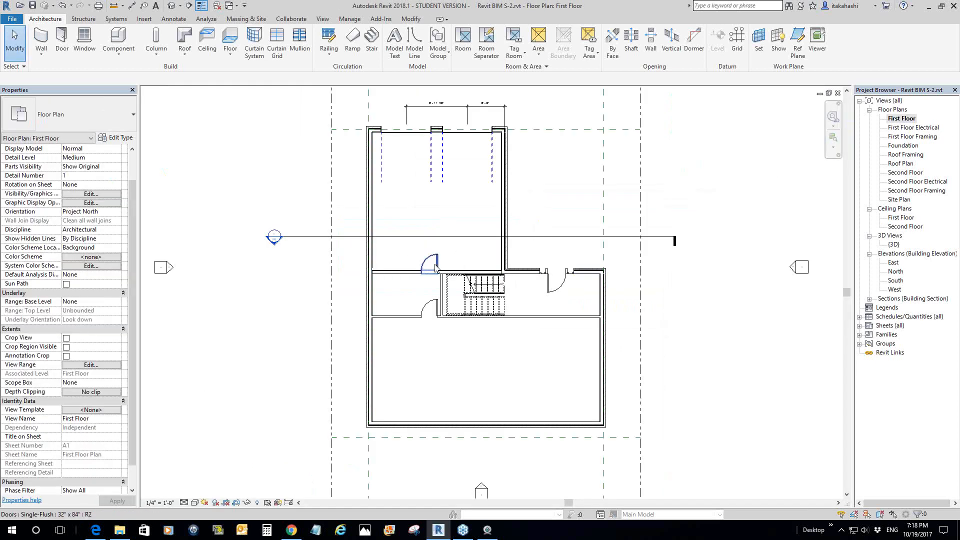
scroll(440, 265, "up", 2)
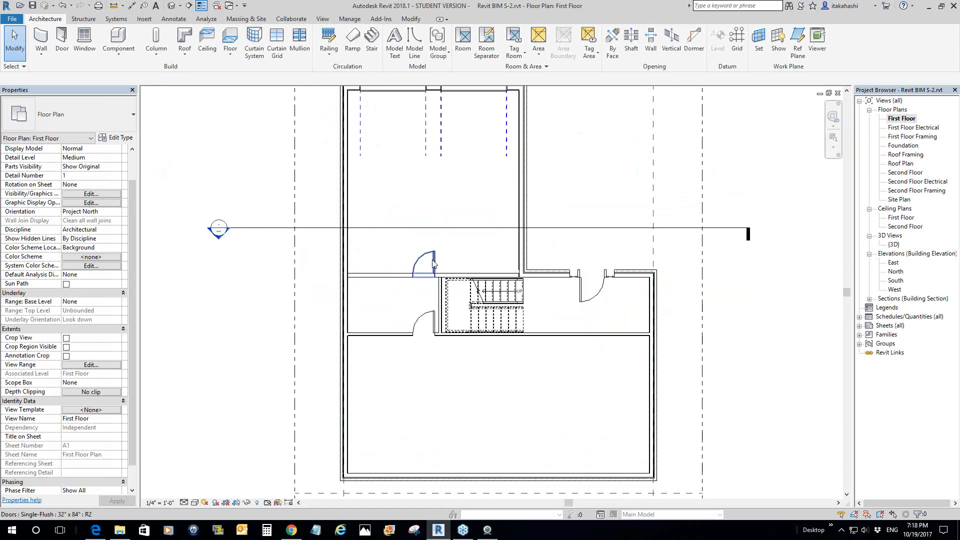
left_click(438, 267)
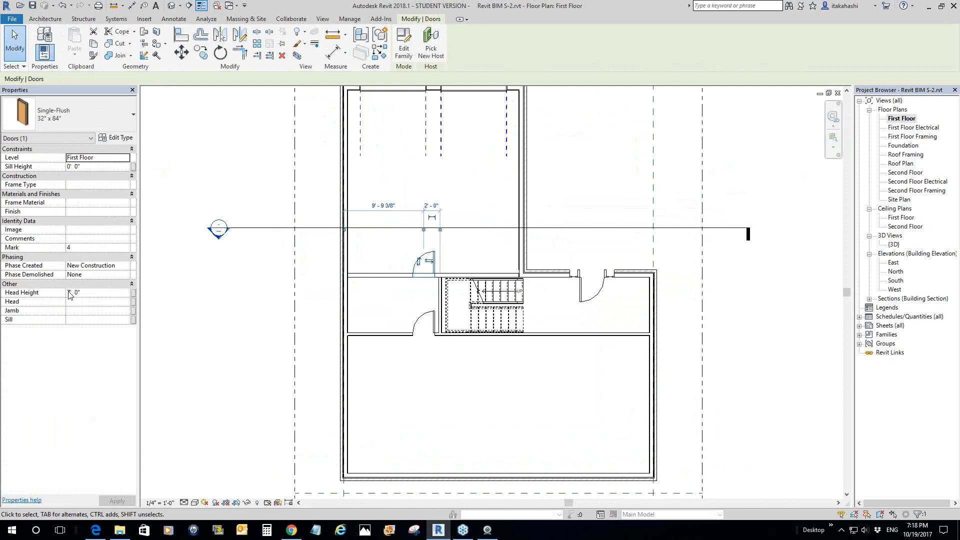
left_click(207, 308)
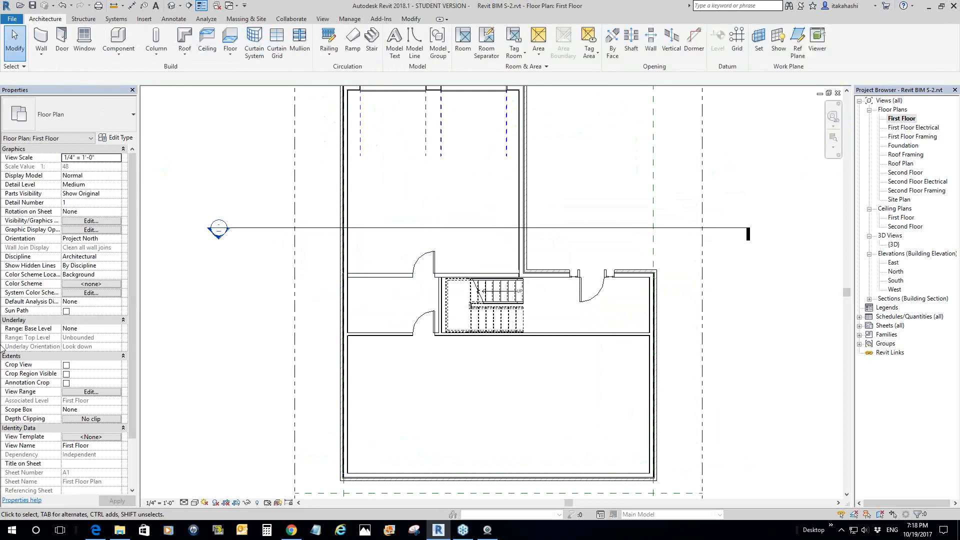
- Set the cut plane offset in the first floor plan's view range to 7'-6"
left_click(77, 394)
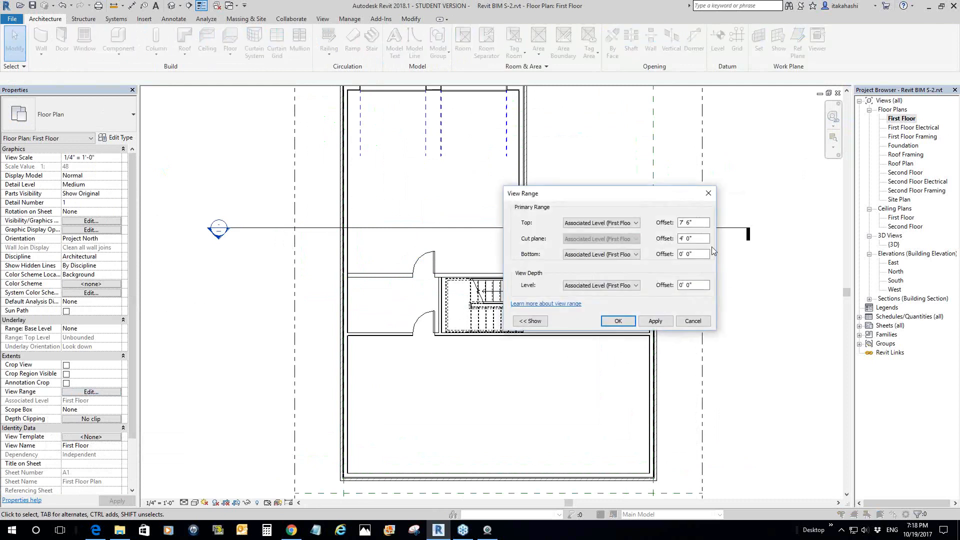
left_click(684, 223)
left_click(688, 239)
left_click_drag(694, 239, 679, 238)
type("7 6")
key("Return")
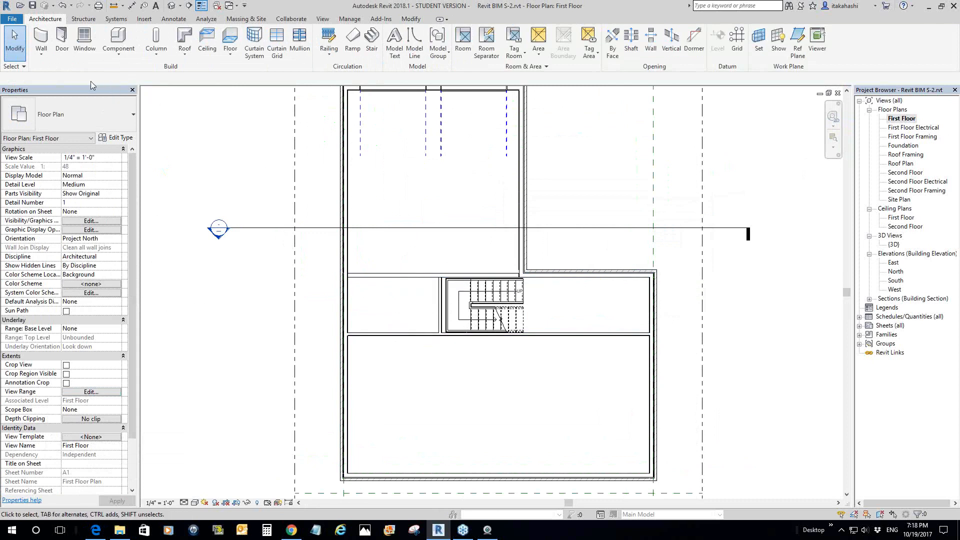
- Place a 36" x 48" Fixed with Trim window in the east exterior brick wall of the entry area, across from the stair
left_click(85, 56)
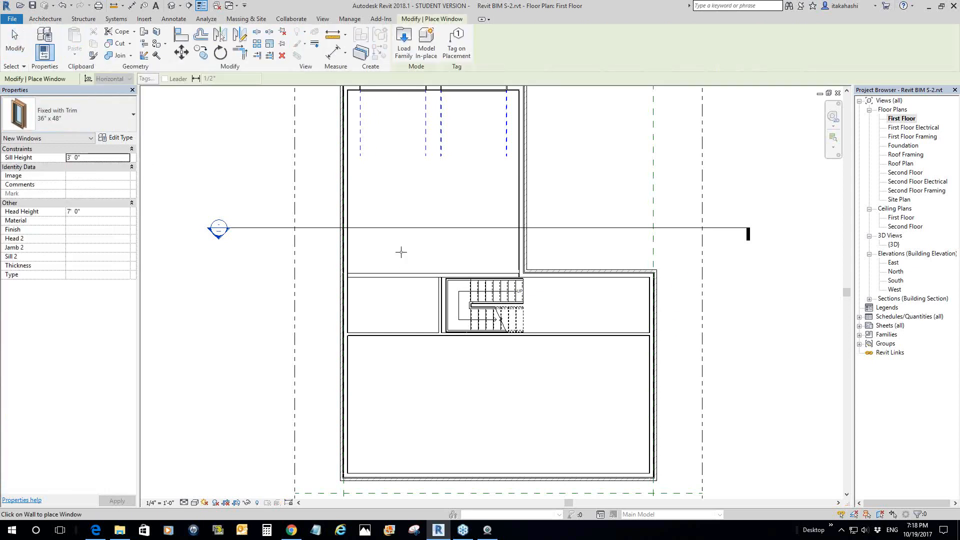
left_click(653, 302)
right_click(626, 189)
left_click(647, 199)
right_click(615, 189)
left_click(640, 193)
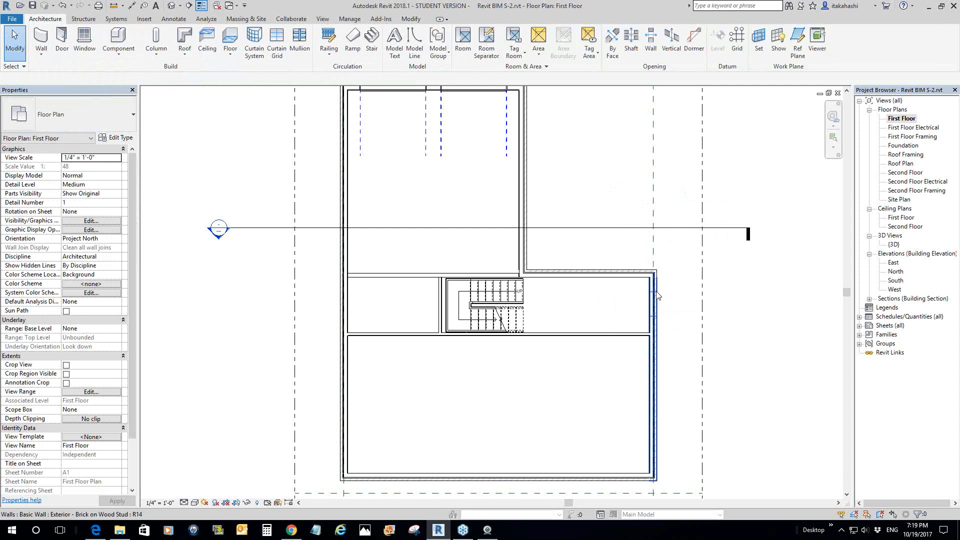
scroll(656, 298, "up", 3)
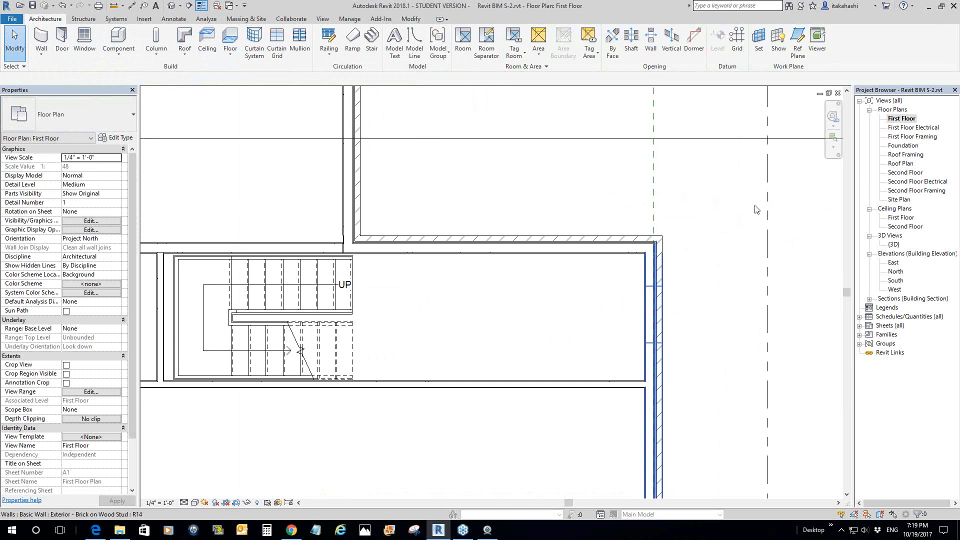
- Set the cut plane offset in the first floor plan's view range to 4'-0"
right_click(901, 119)
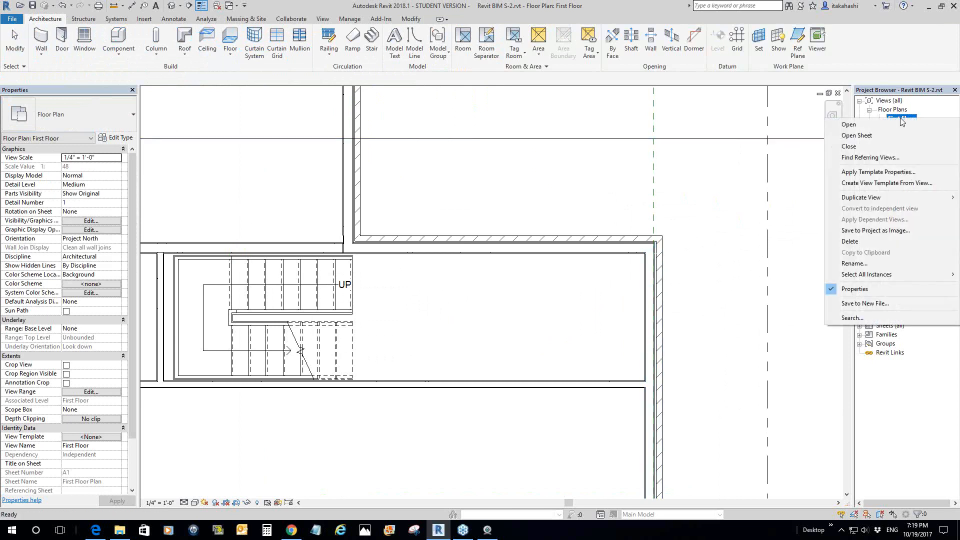
left_click(790, 120)
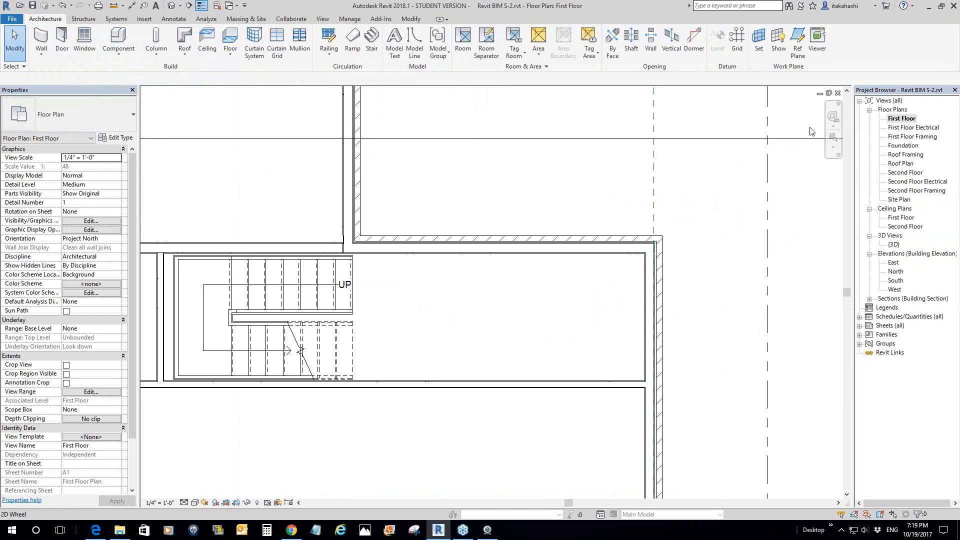
left_click(83, 393)
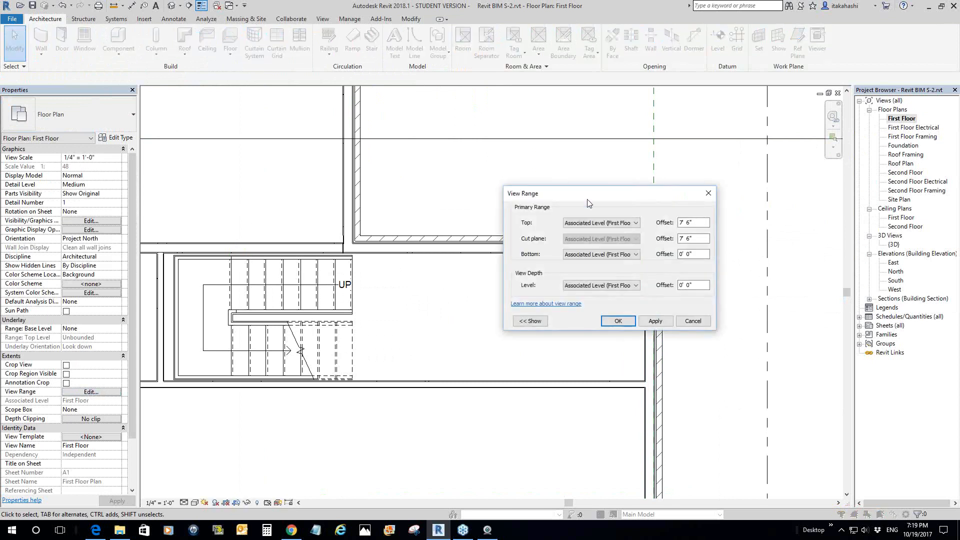
left_click_drag(694, 239, 665, 238)
type("4")
left_click(648, 323)
left_click(618, 321)
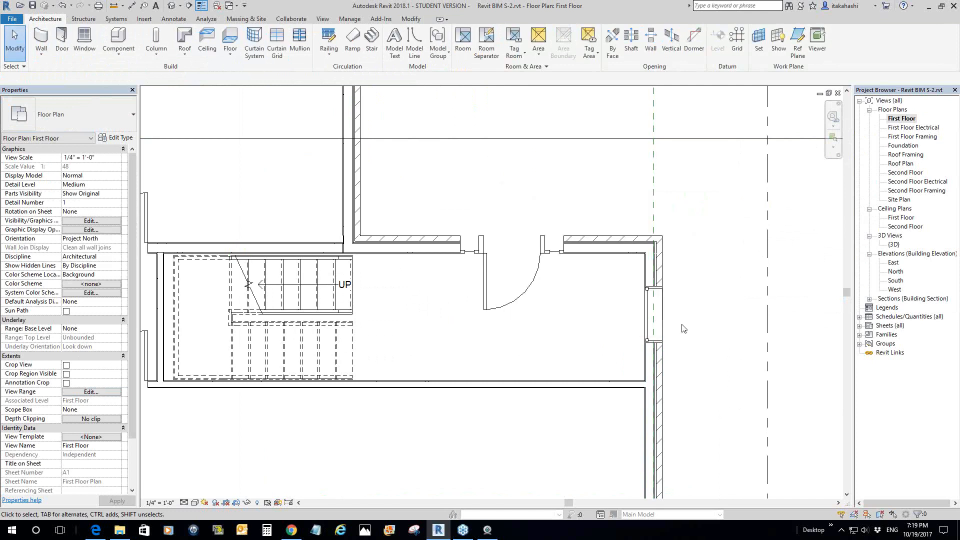
- Compare the head heights of the new window in the east wall and the upper single-flush door
scroll(401, 341, "down", 3)
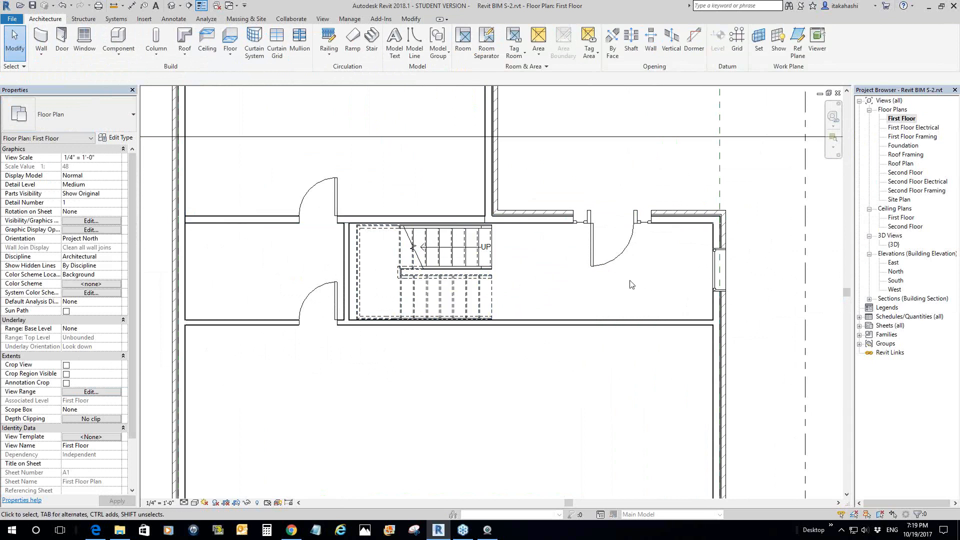
left_click(716, 268)
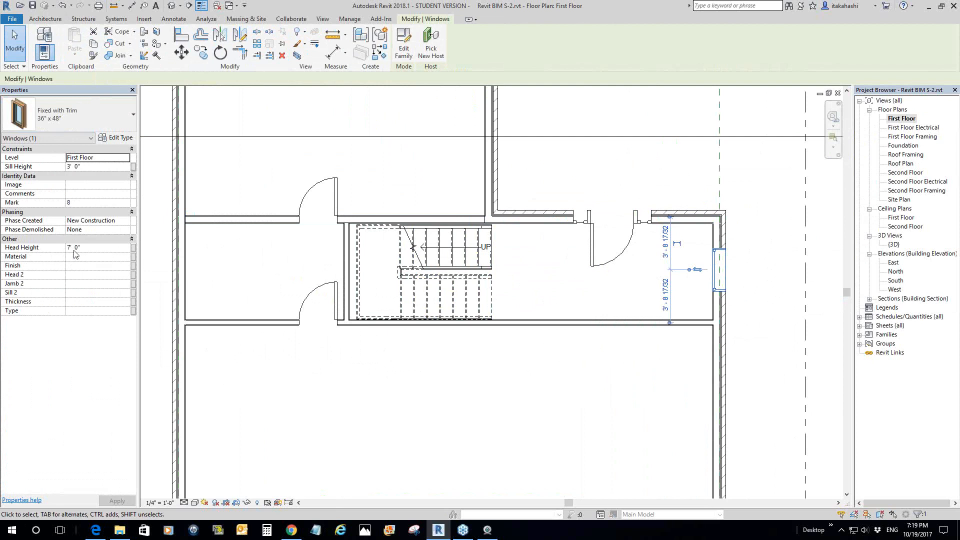
left_click(292, 245)
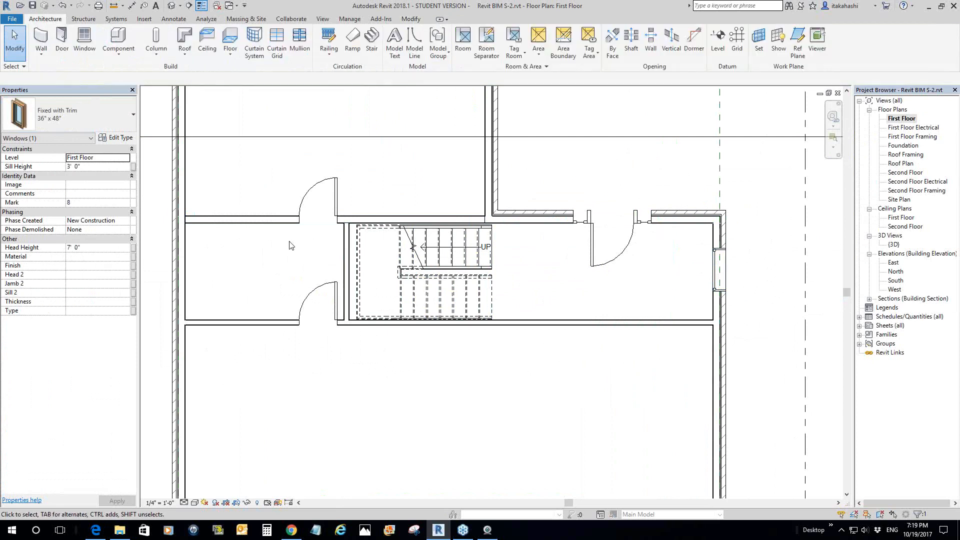
left_click(301, 194)
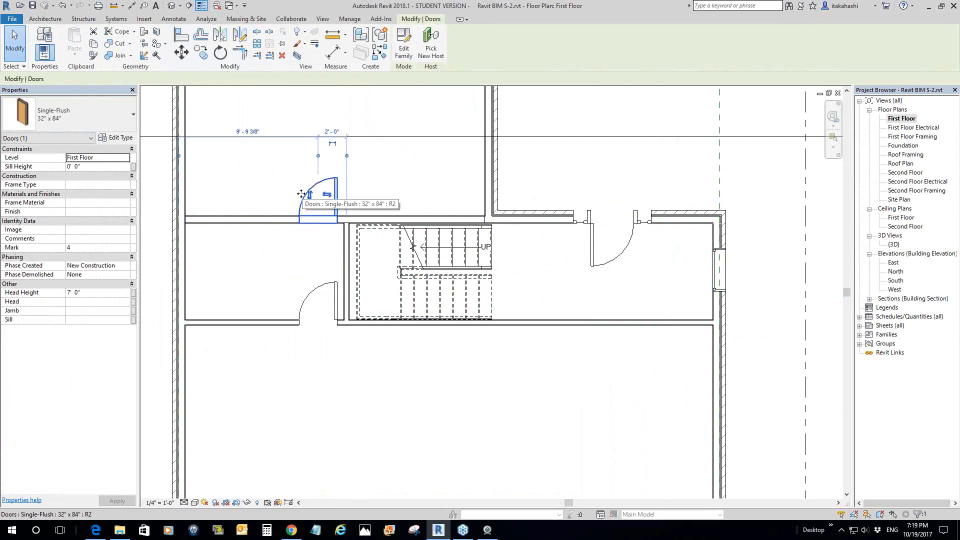
- Open the first floor plan's Visibility/Graphic Overrides and review the discipline filter list for the model categories
left_click(553, 173)
scroll(535, 325, "down", 3)
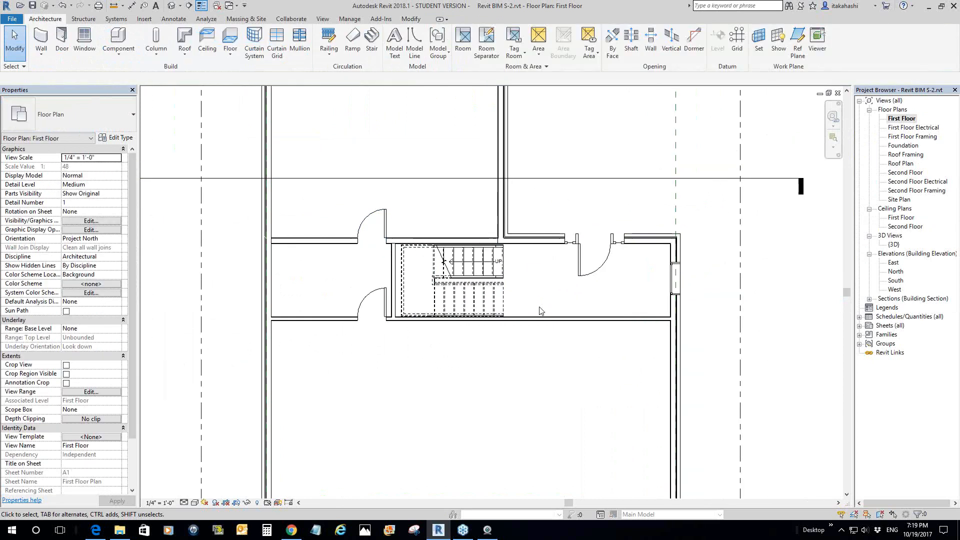
mouse_move(535, 325)
middle_mouse_down()
mouse_move(536, 312)
mouse_move(533, 337)
middle_mouse_up()
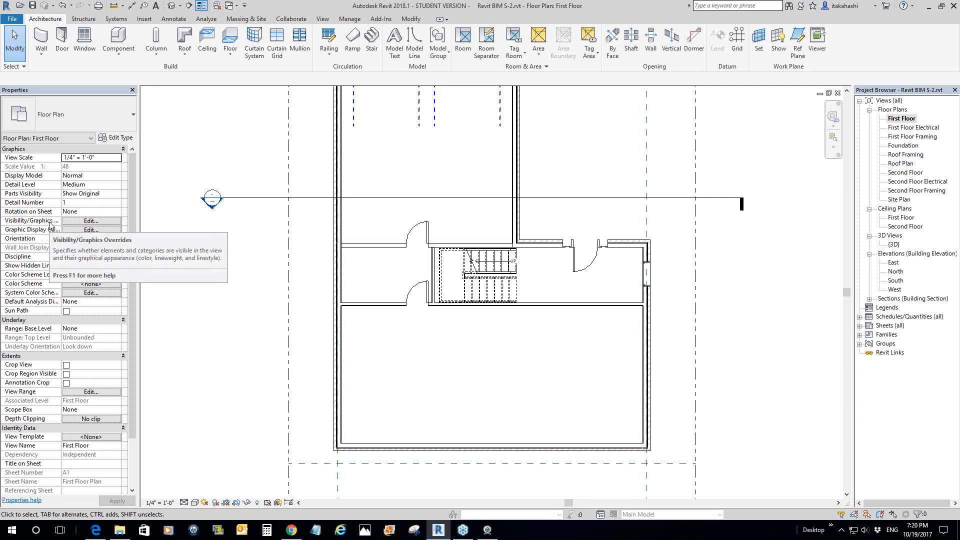
left_click(88, 223)
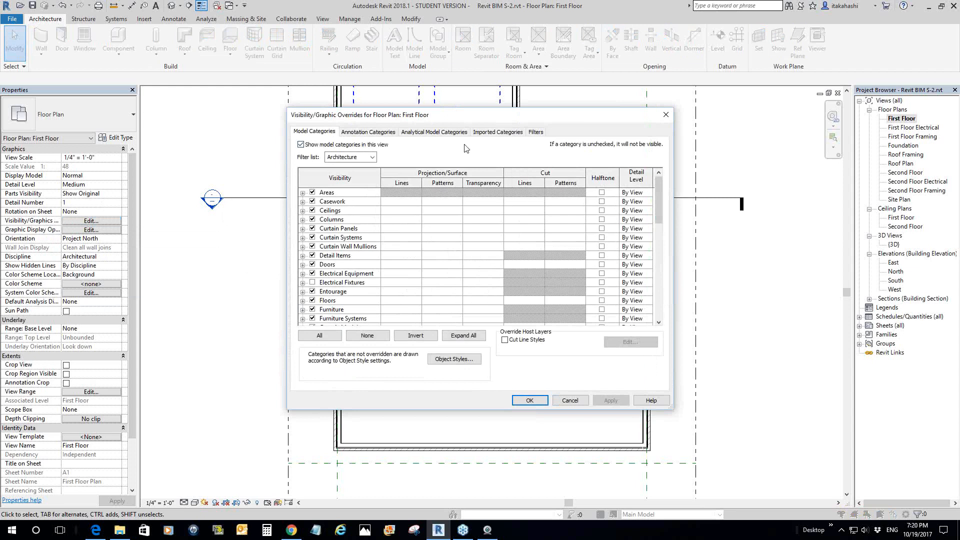
left_click_drag(481, 119, 650, 123)
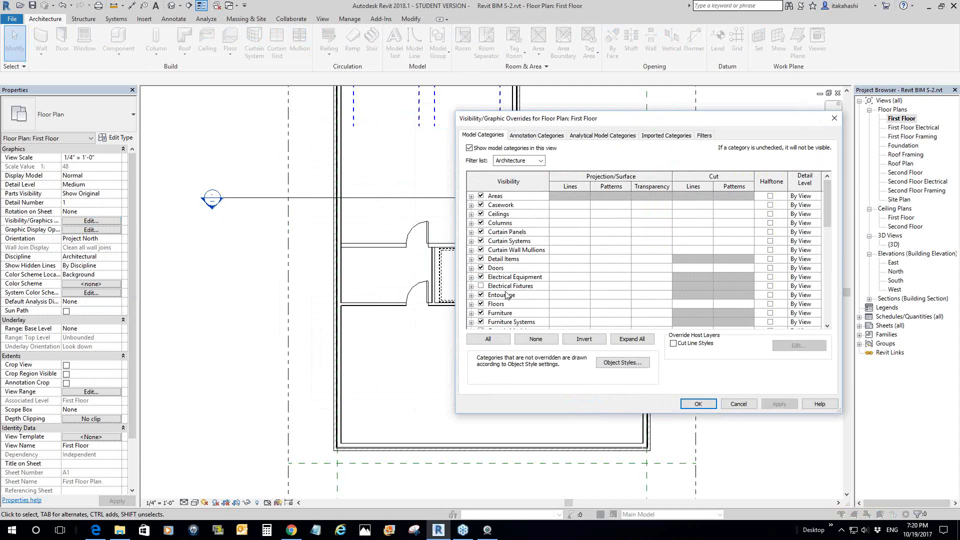
left_click(541, 161)
left_click(541, 161)
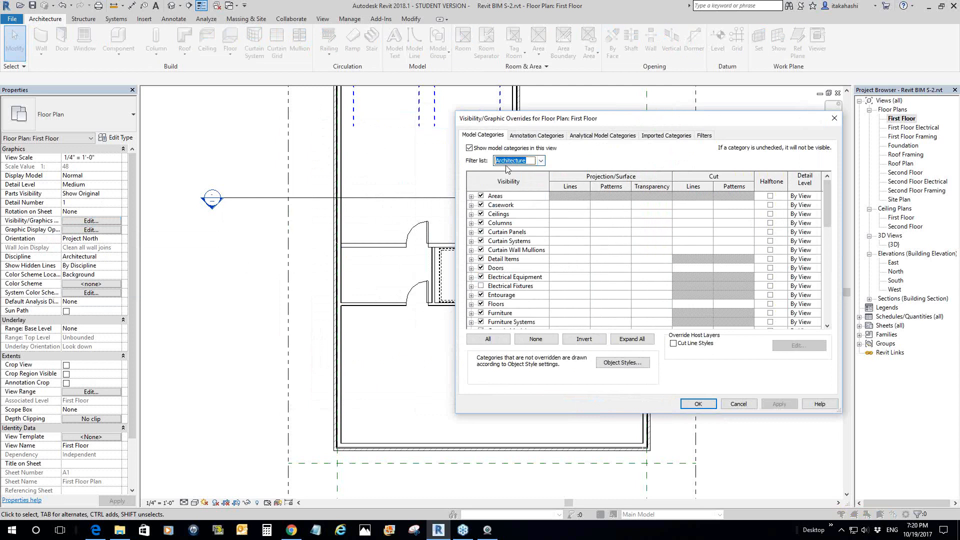
left_click(542, 161)
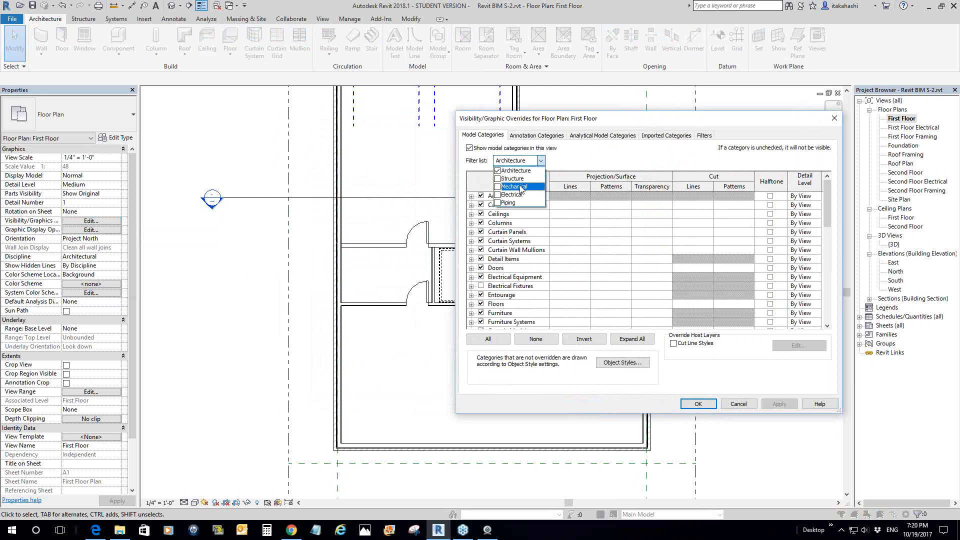
left_click(542, 160)
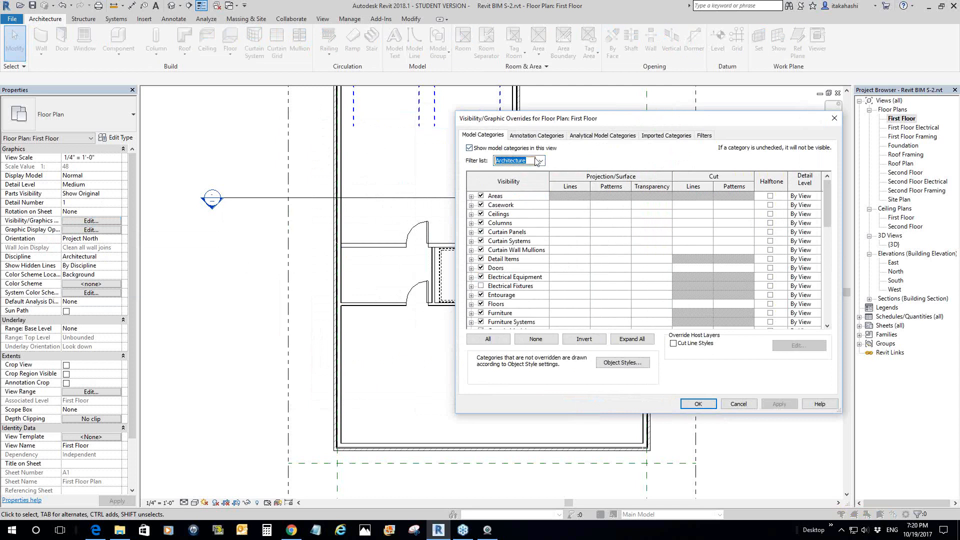
- Override the Walls category's cut pattern color with RGB 244-069-011 in the first floor plan and apply it
left_click_drag(826, 215, 838, 313)
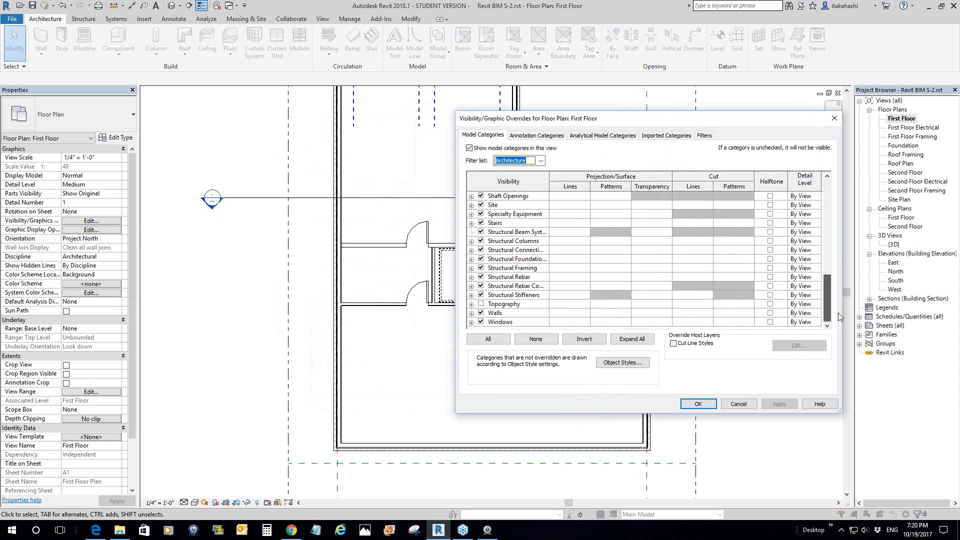
left_click(471, 313)
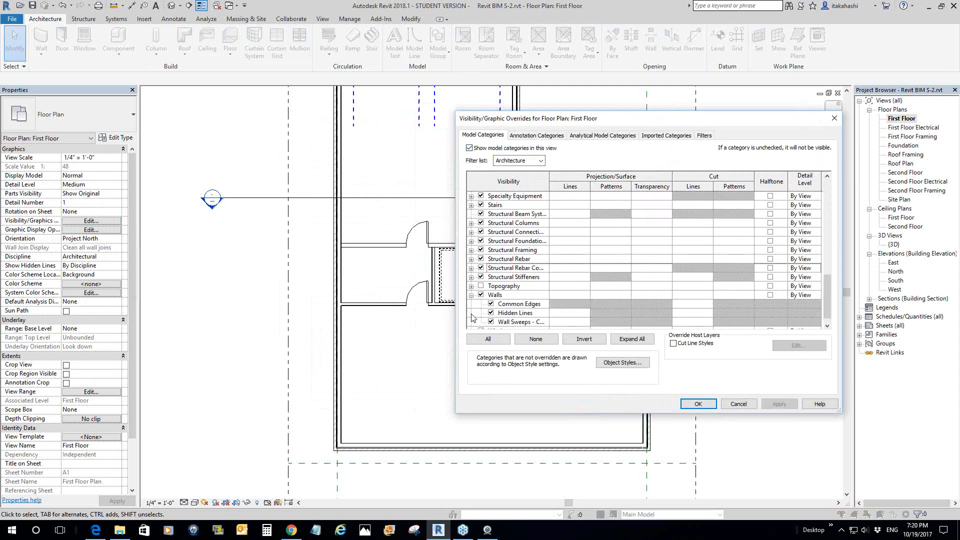
scroll(541, 310, "down", 1)
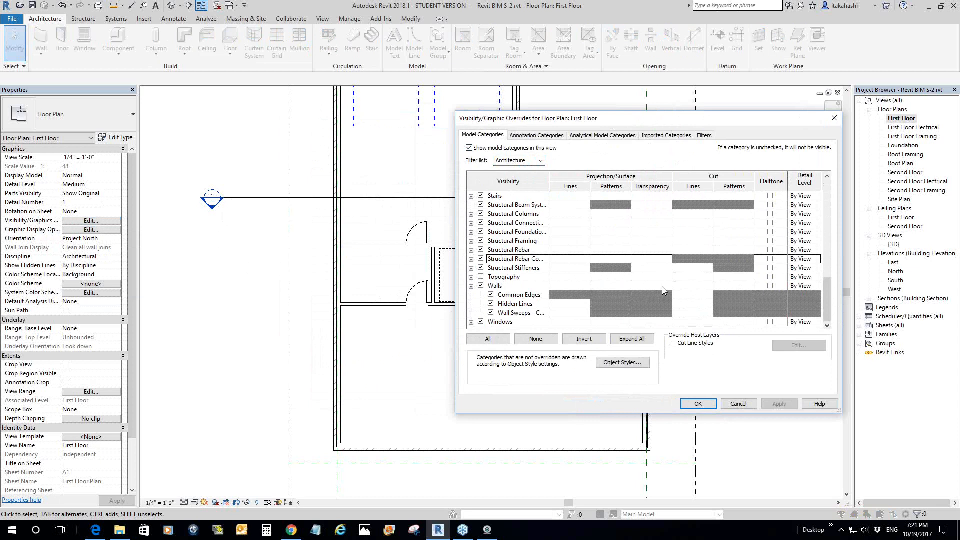
left_click(733, 287)
left_click(740, 286)
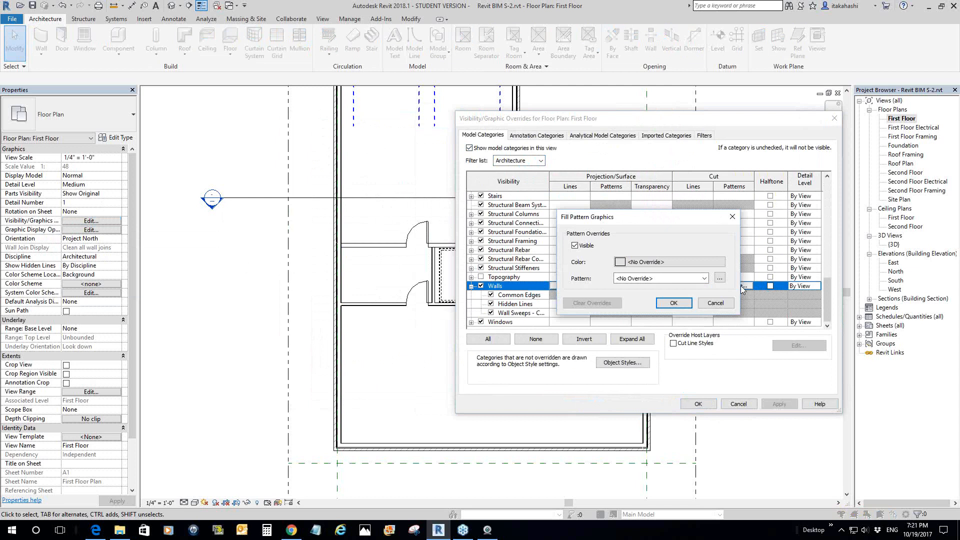
left_click(649, 264)
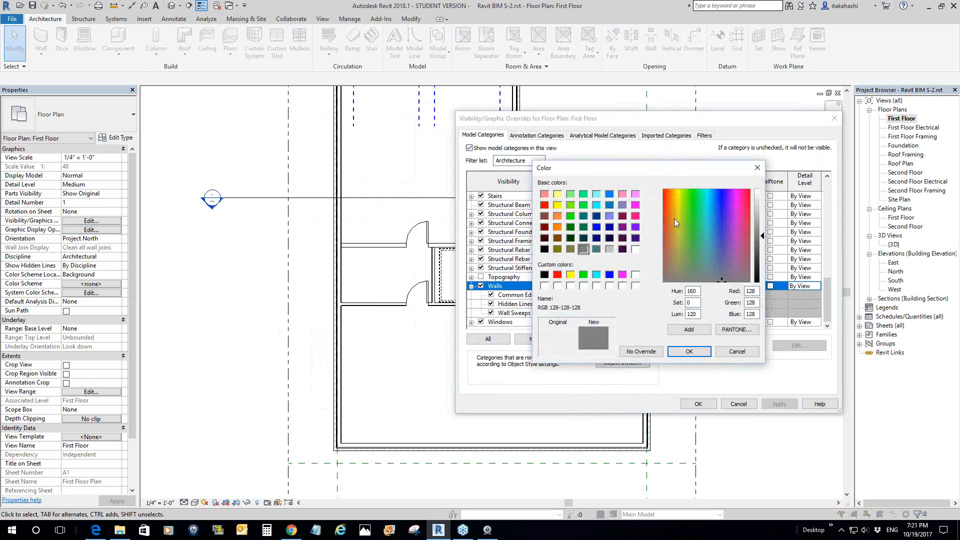
left_click(667, 197)
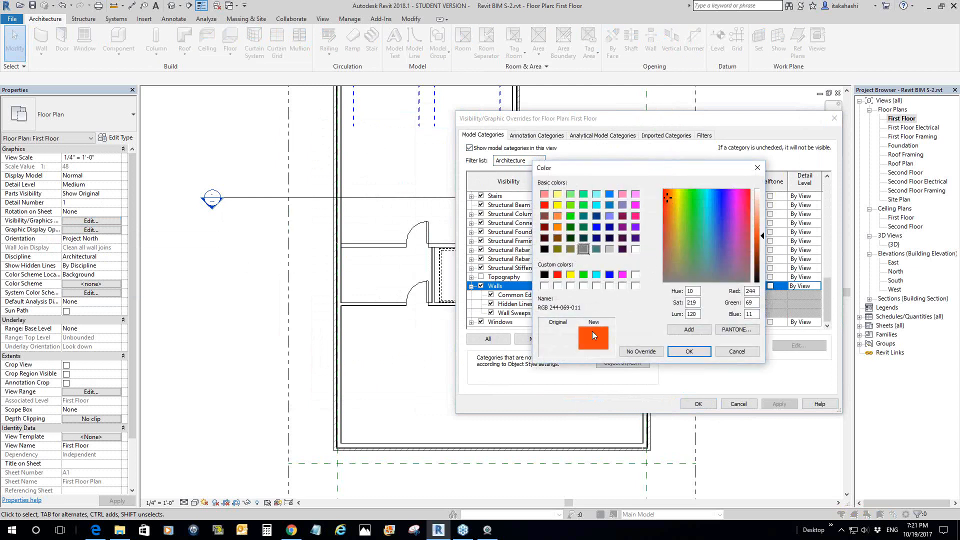
left_click(688, 351)
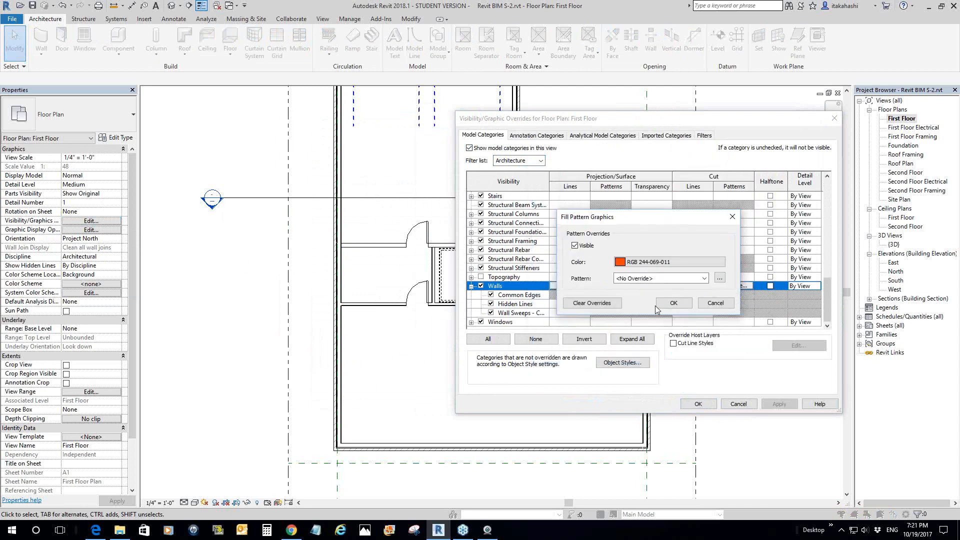
left_click(673, 303)
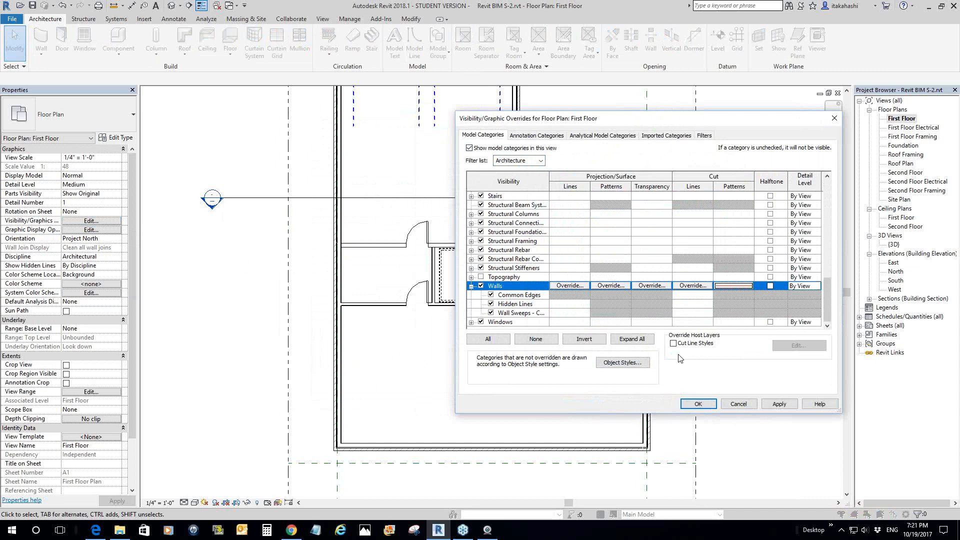
left_click(776, 405)
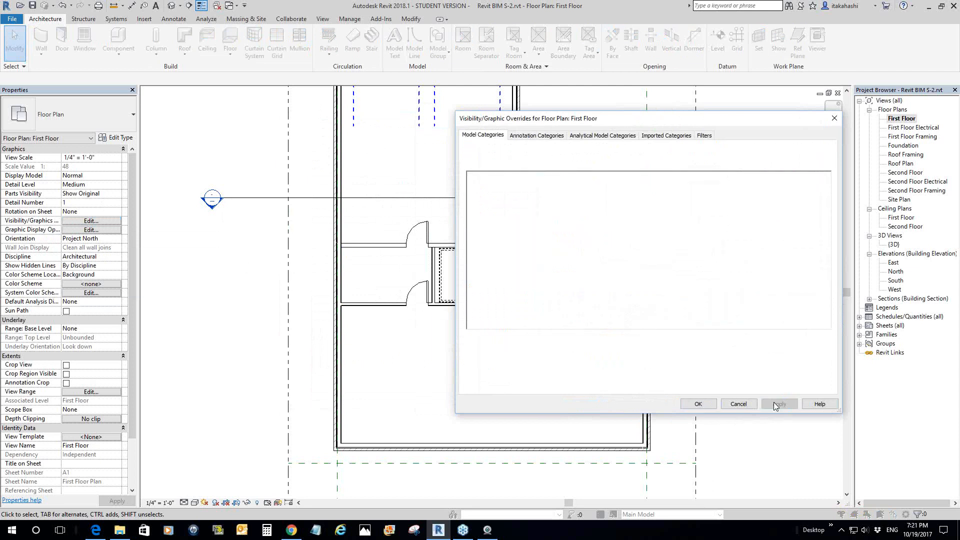
left_click(701, 404)
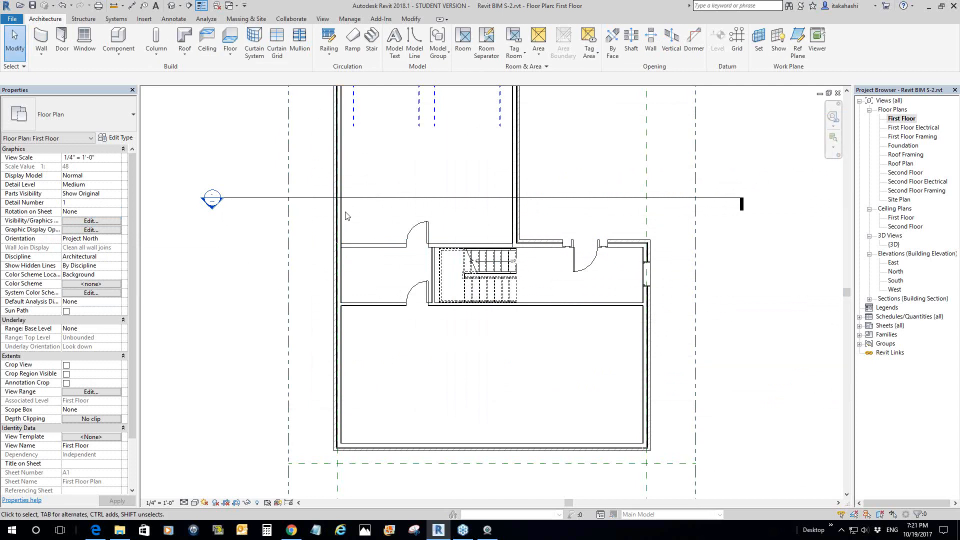
- Open Section 1 from its section marker and inspect the cut brick wall beneath the lower gable roof
double_click(211, 206)
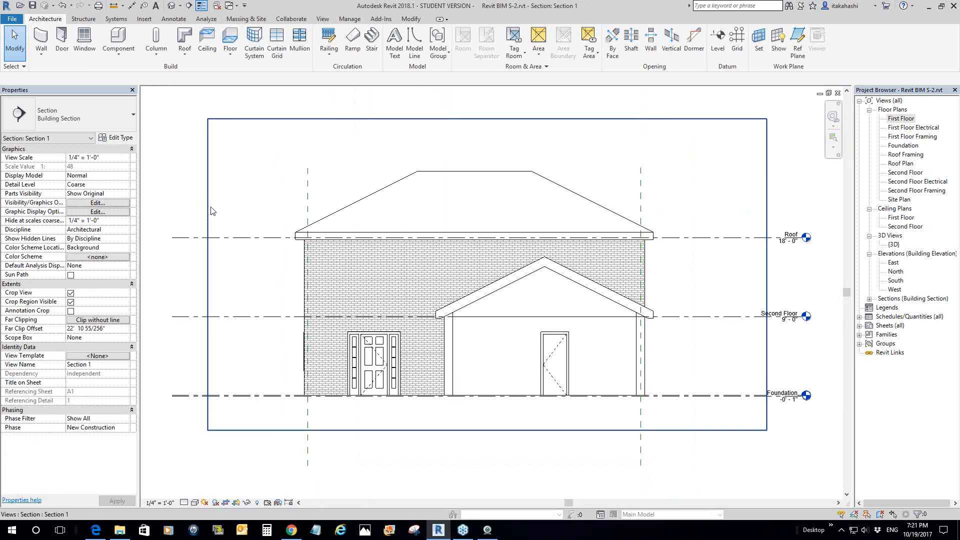
left_click(449, 351)
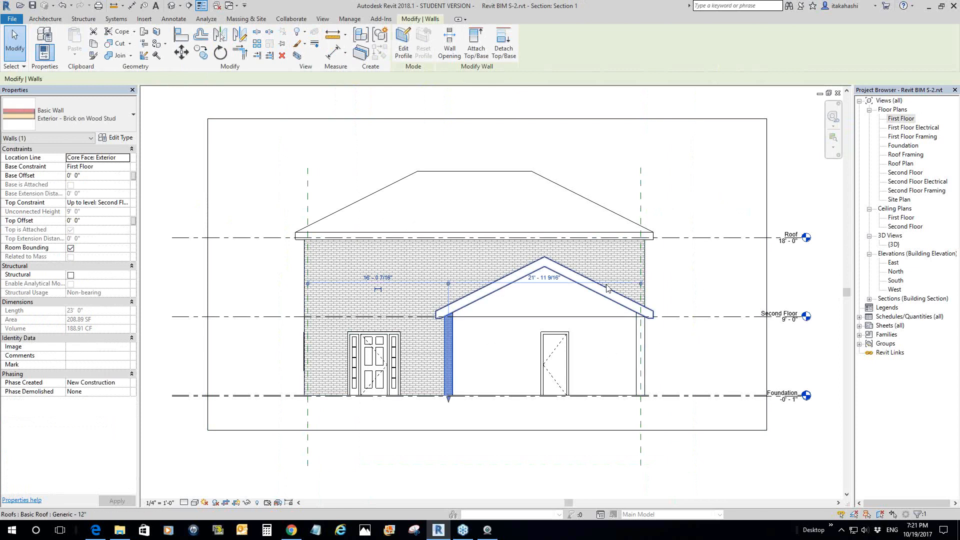
left_click(700, 296)
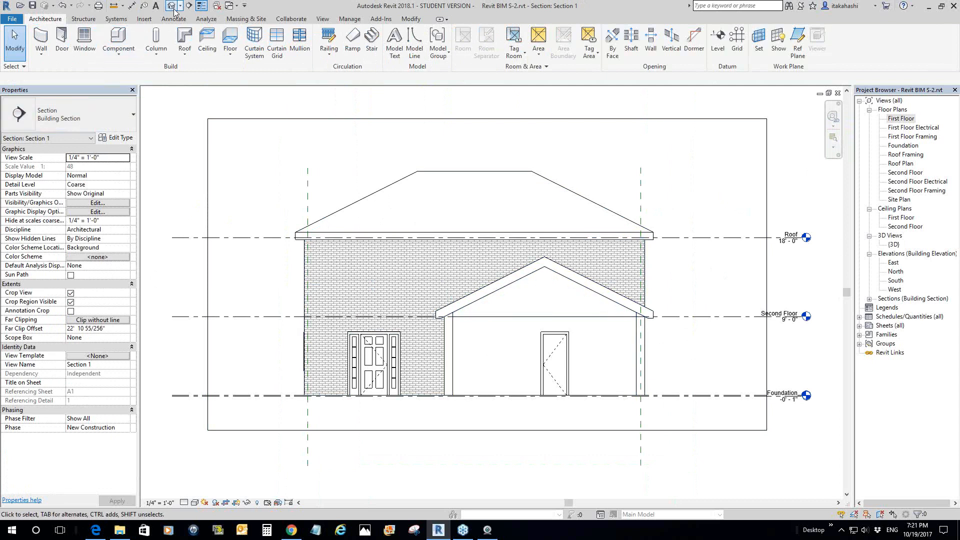
- Turn off the Thin Lines display and return to the First Floor plan to check the partition and exterior walls
left_click(201, 6)
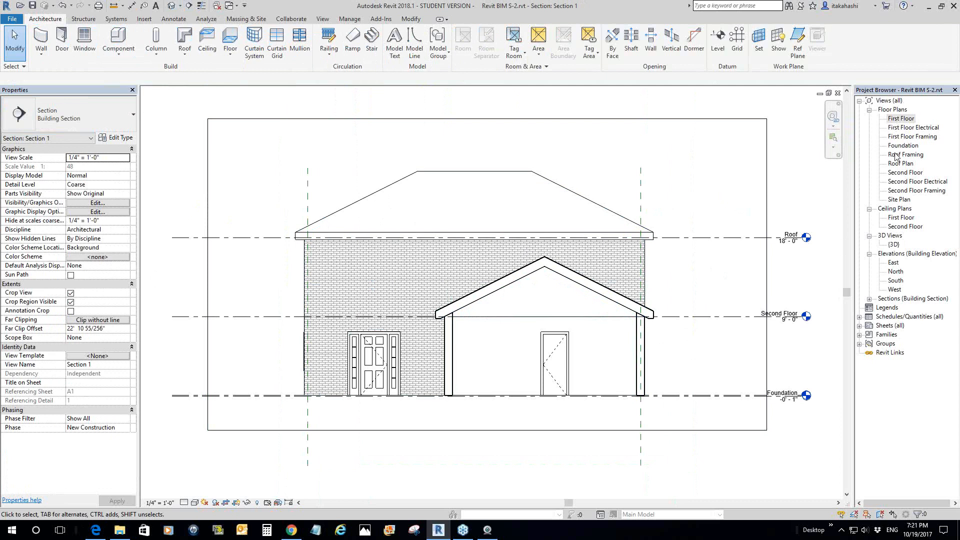
double_click(900, 118)
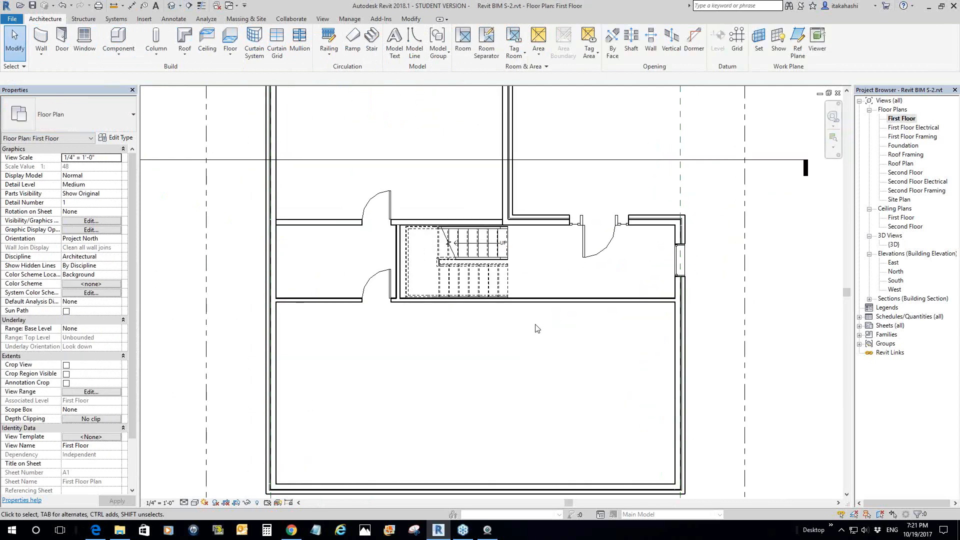
scroll(536, 328, "up", 2)
left_click(541, 287)
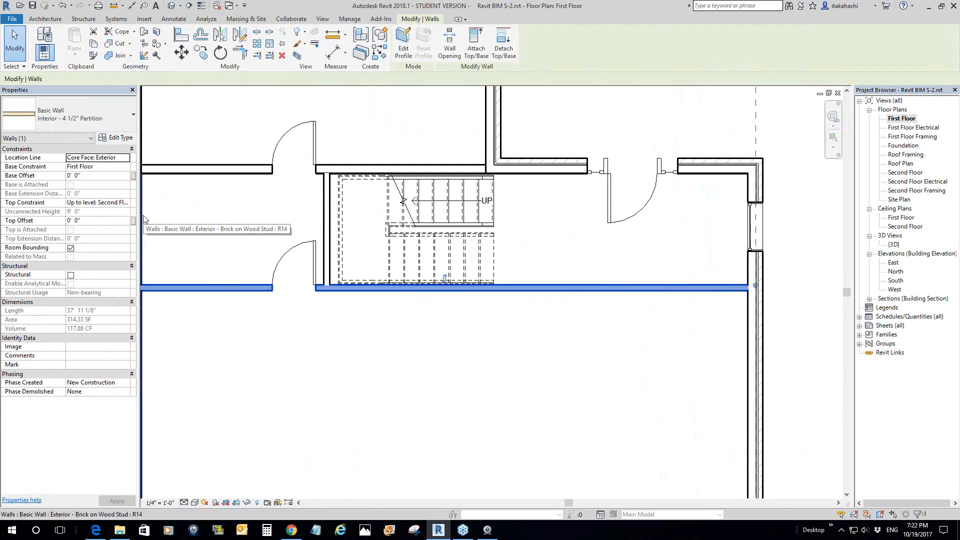
scroll(213, 318, "down", 1)
middle_click_drag(158, 372, 219, 323)
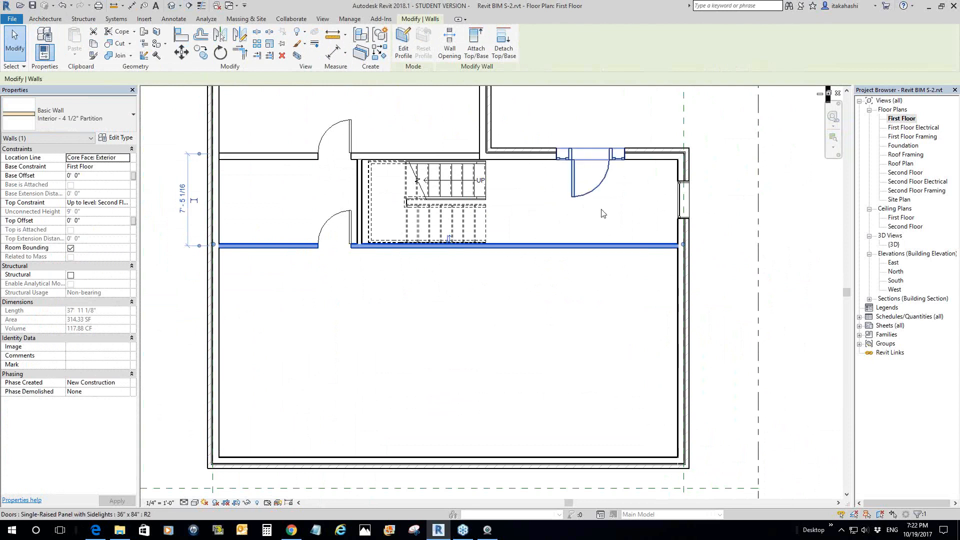
left_click(583, 314)
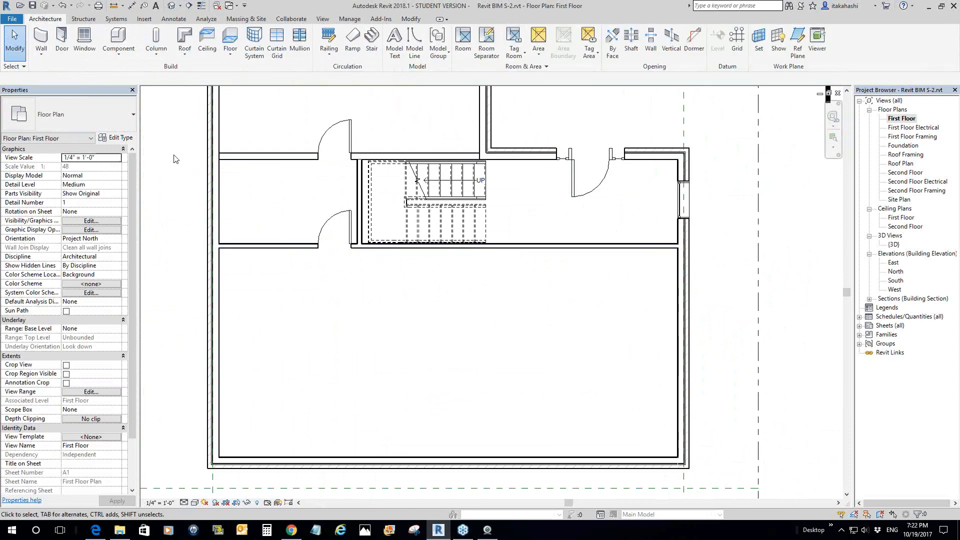
- Open the first floor plan's Visibility/Graphic Overrides and select the Walls model category
left_click(86, 221)
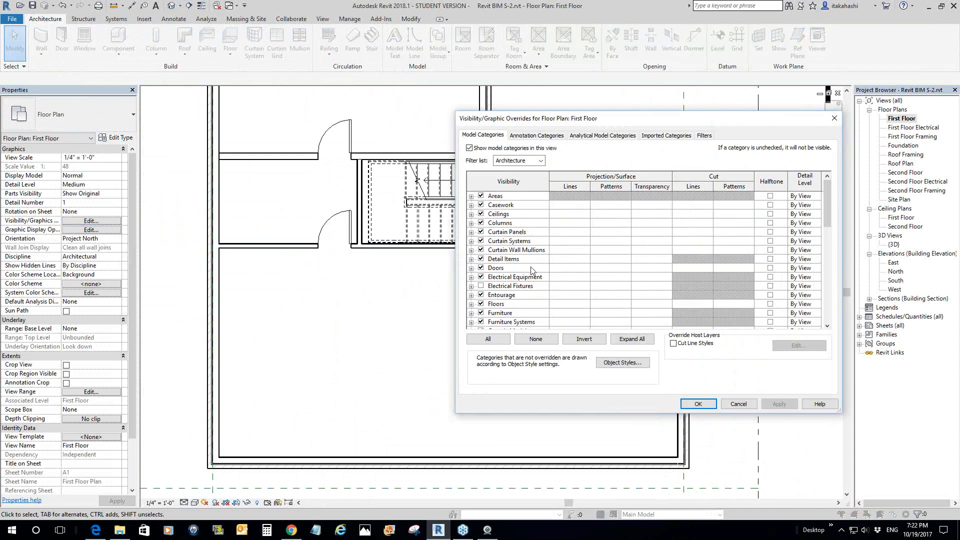
scroll(519, 280, "down", 2)
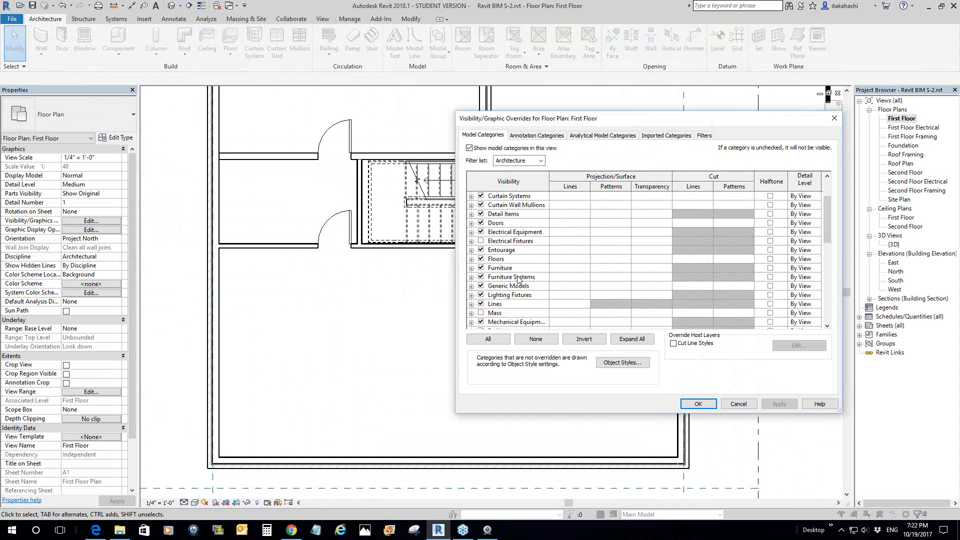
scroll(632, 298, "down", 3)
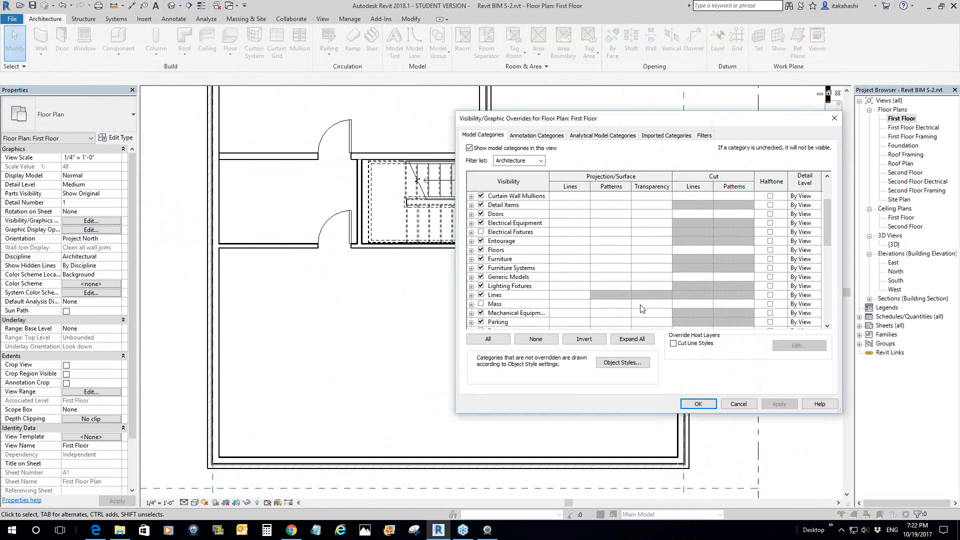
scroll(631, 297, "down", 4)
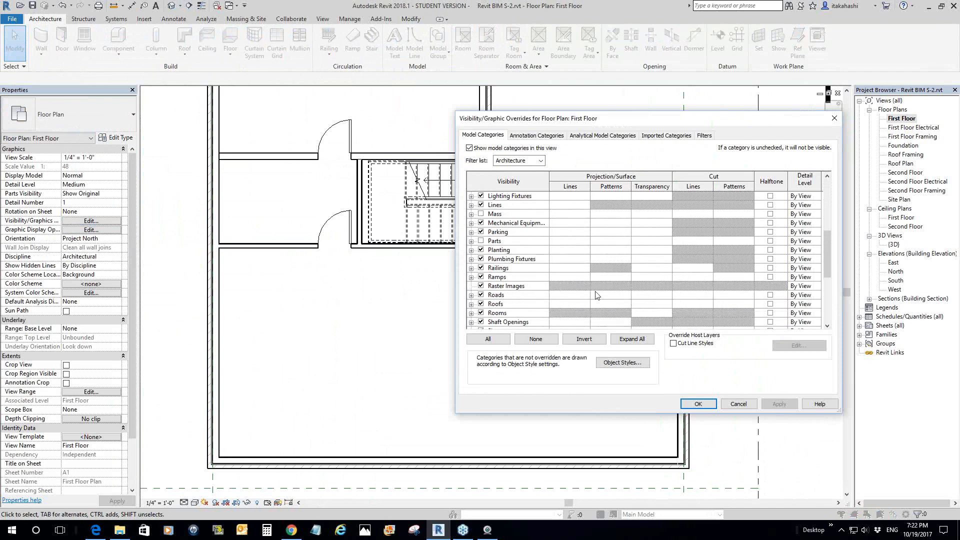
scroll(541, 292, "down", 2)
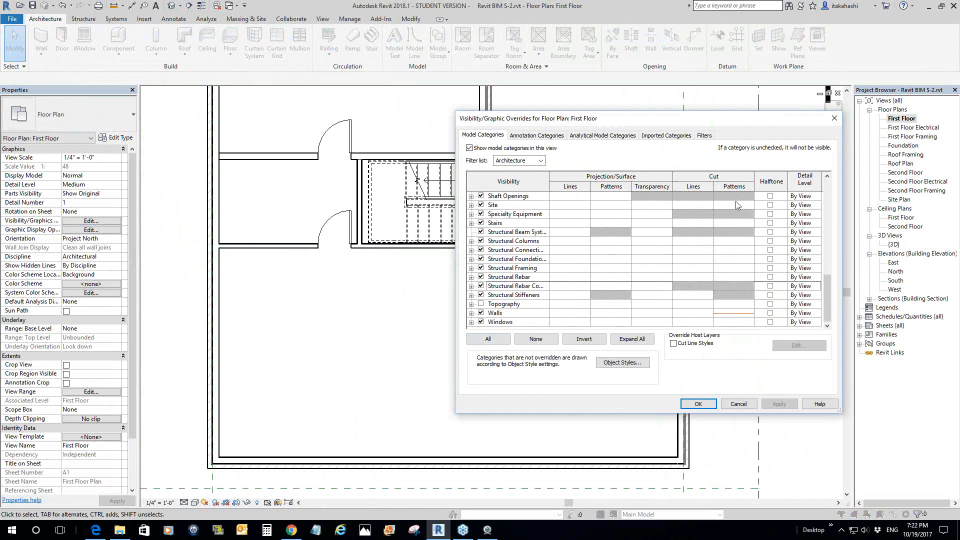
left_click(746, 315)
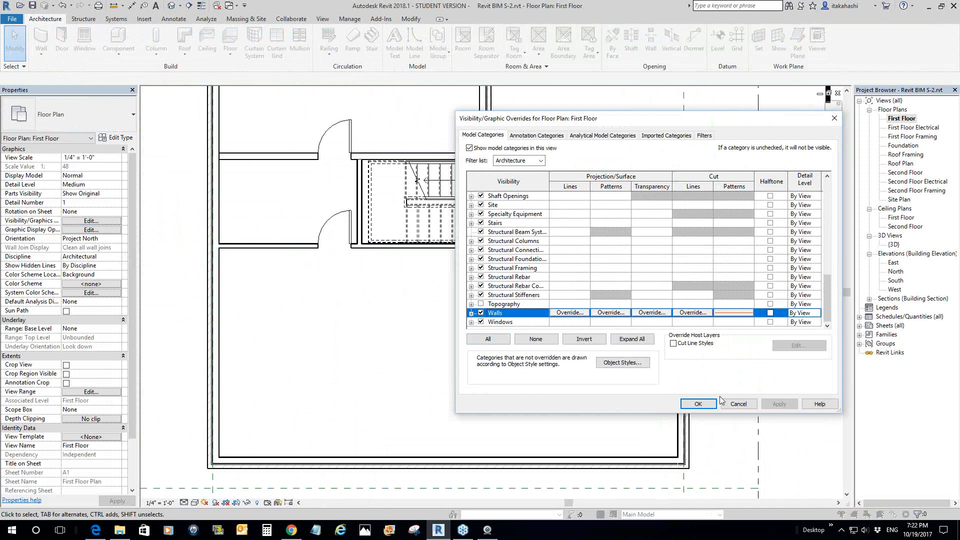
left_click(729, 314)
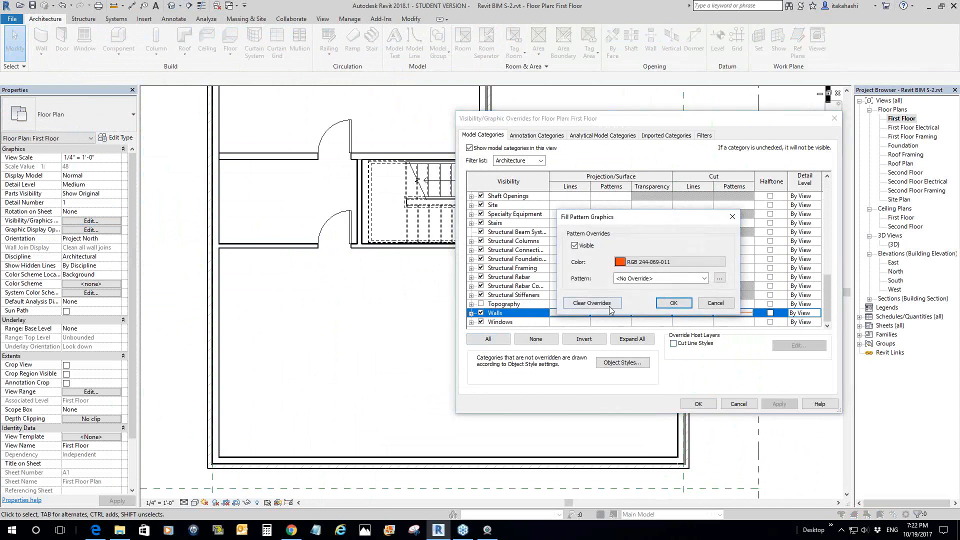
left_click(613, 305)
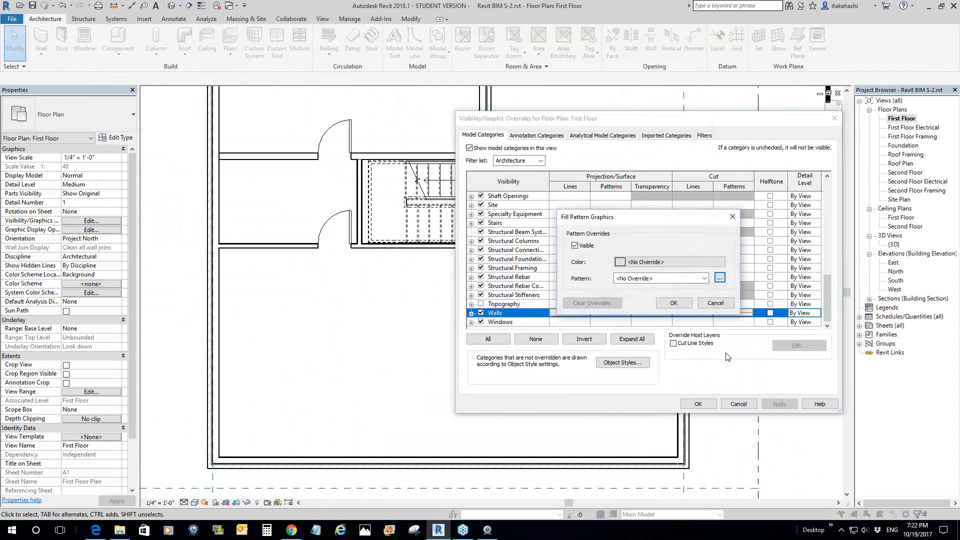
left_click(716, 306)
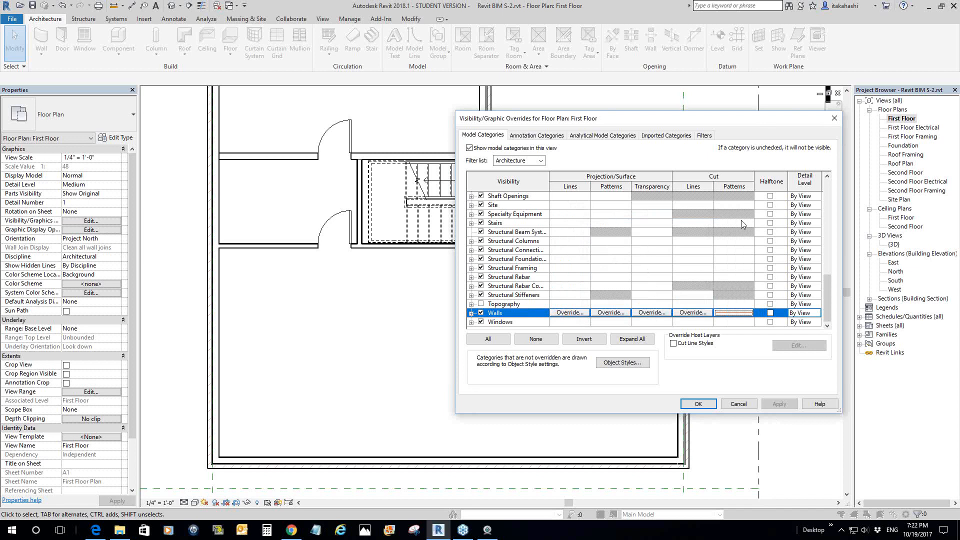
- Override the Walls category's cut pattern with Solid fill in the first floor plan and apply it
left_click(729, 313)
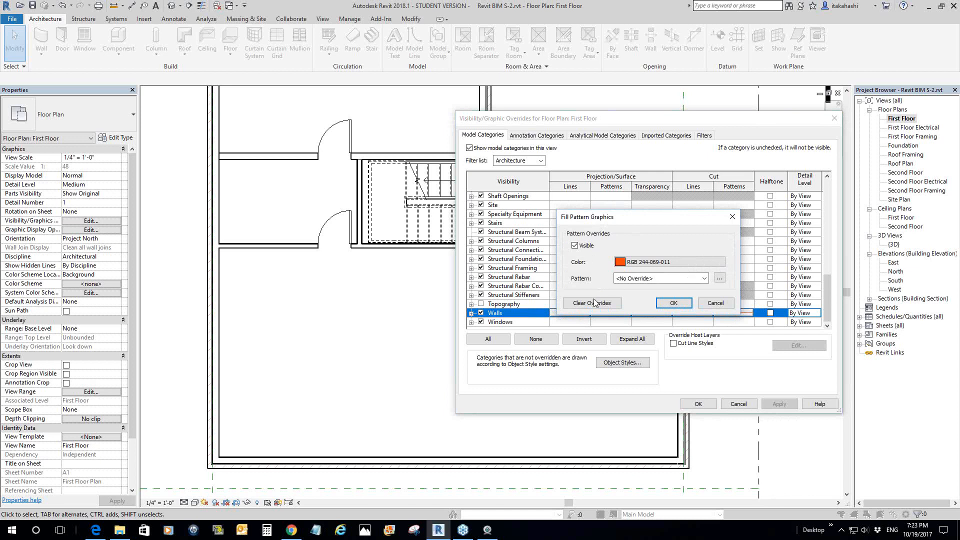
left_click(720, 279)
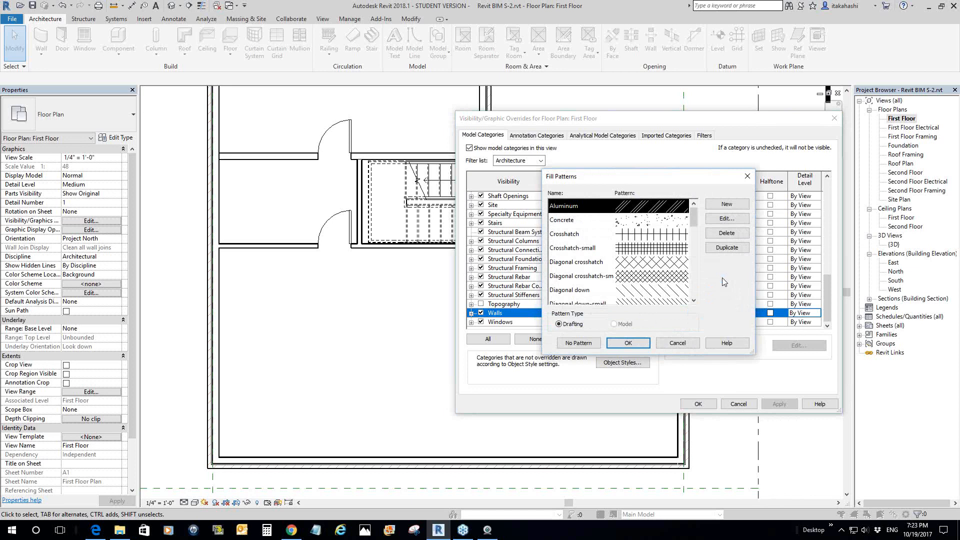
left_click_drag(693, 215, 698, 279)
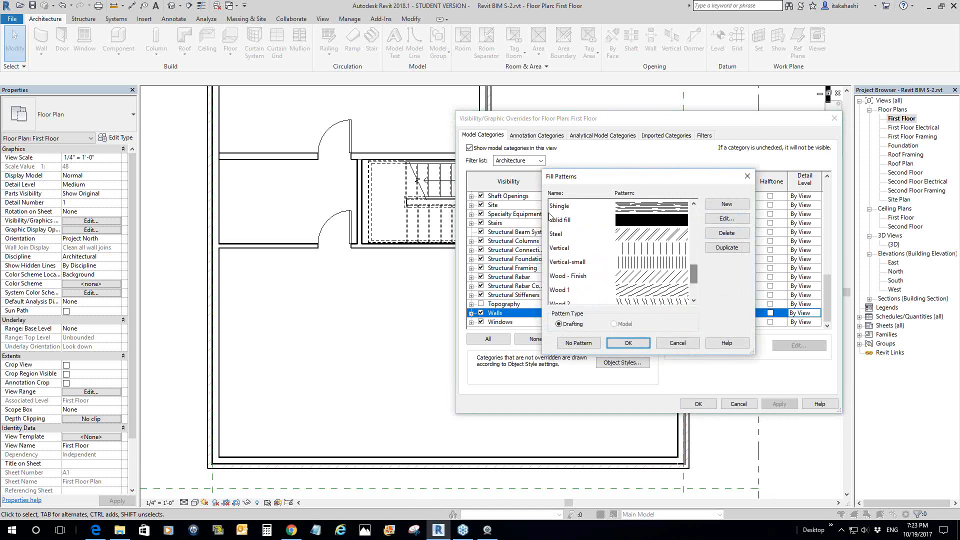
left_click(552, 219)
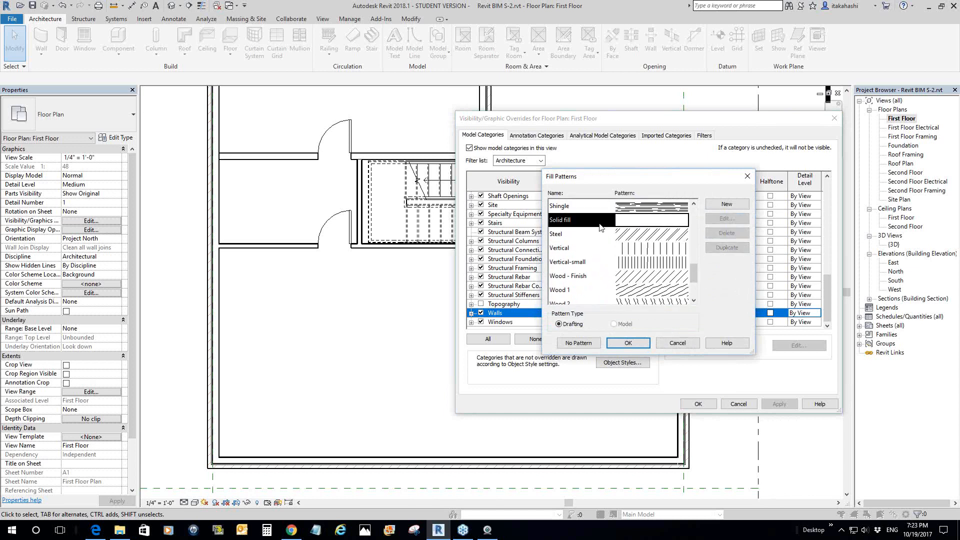
left_click(620, 346)
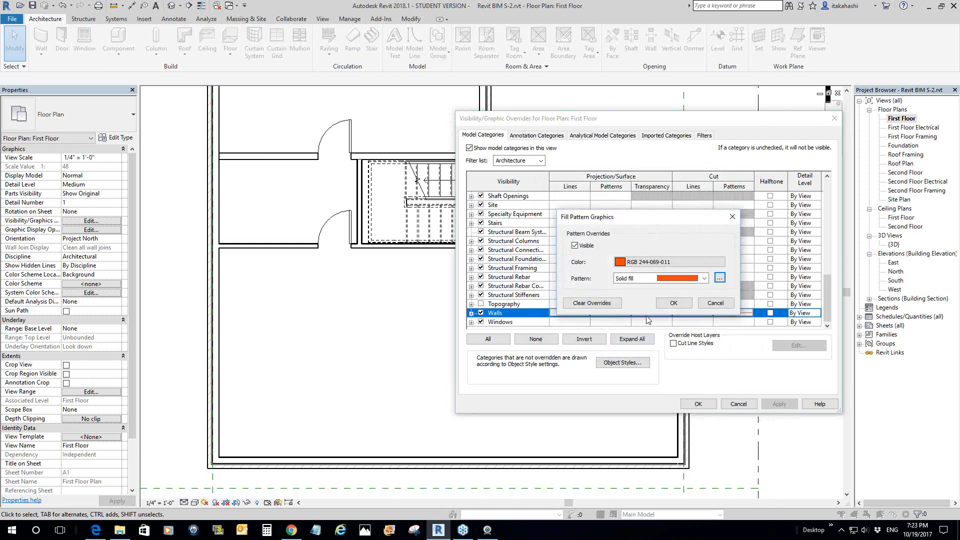
left_click(670, 304)
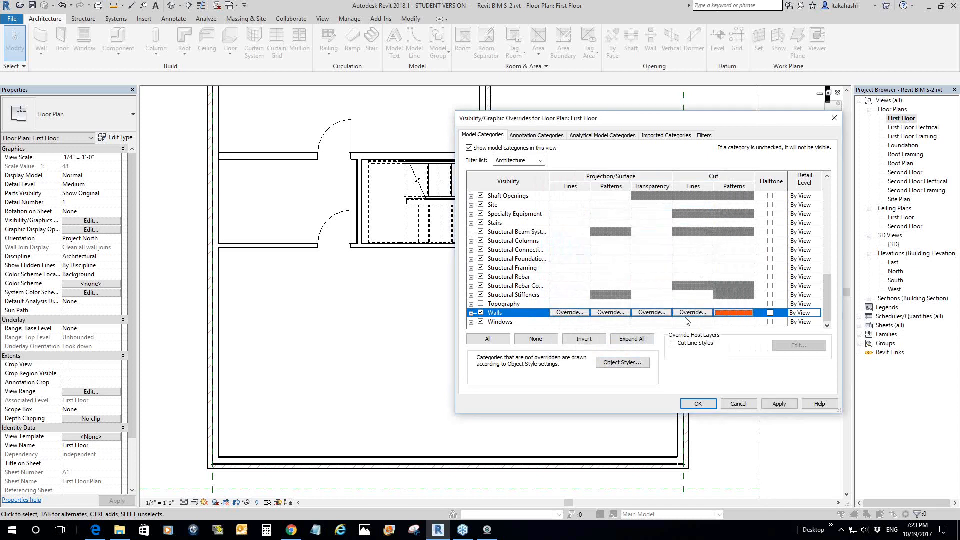
left_click(783, 404)
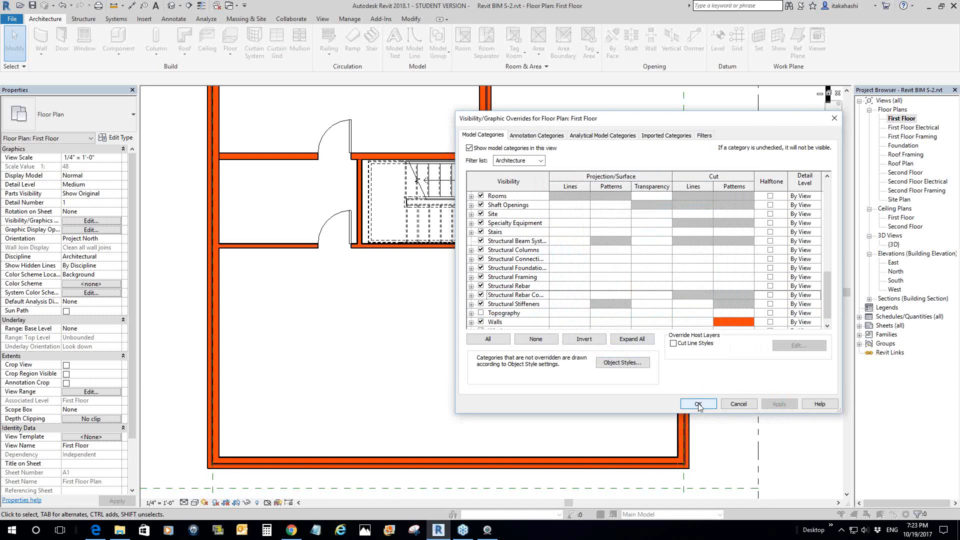
left_click(698, 404)
- Change the Walls category's solid cut pattern color to gray RGB 128-128-128 in the first floor plan and apply it
scroll(577, 387, "down", 5)
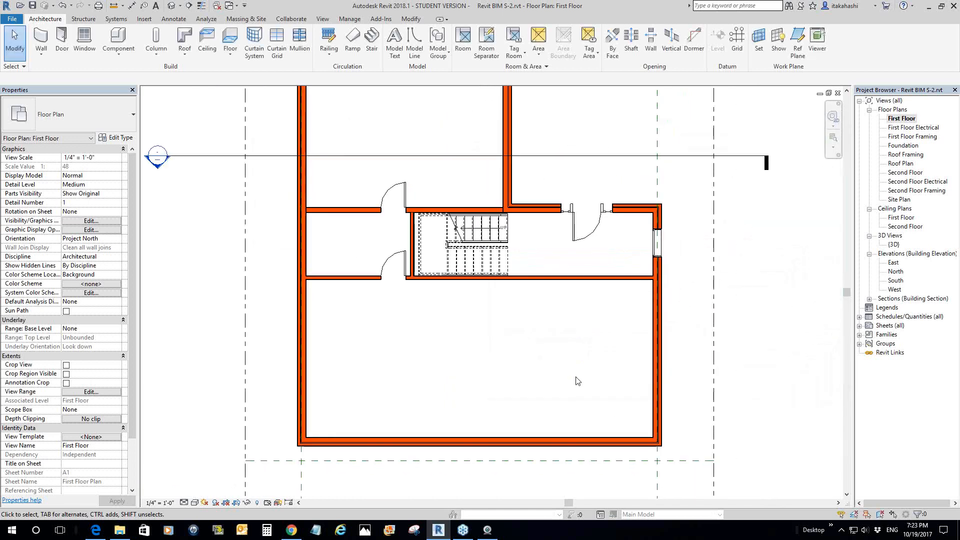
middle_click_drag(583, 384, 571, 372)
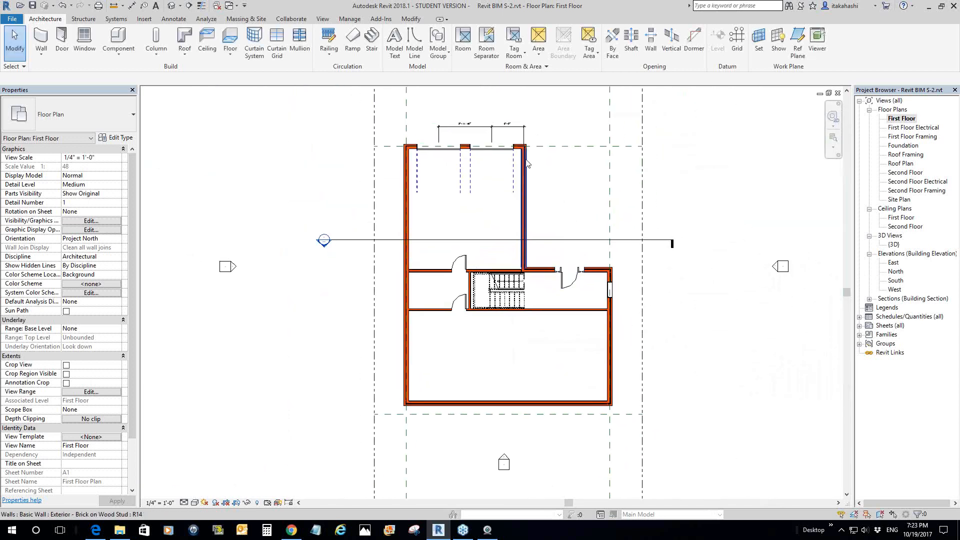
scroll(524, 269, "up", 3)
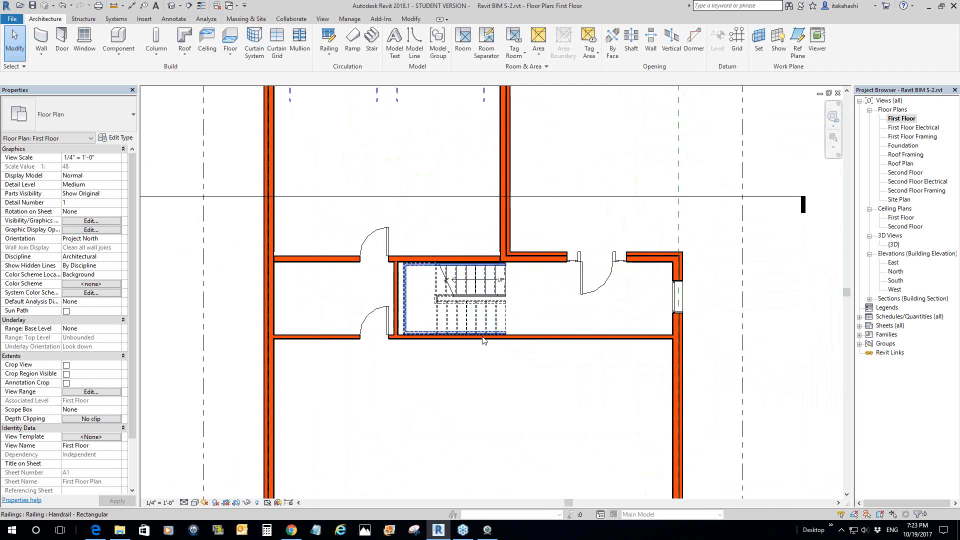
scroll(482, 340, "down", 1)
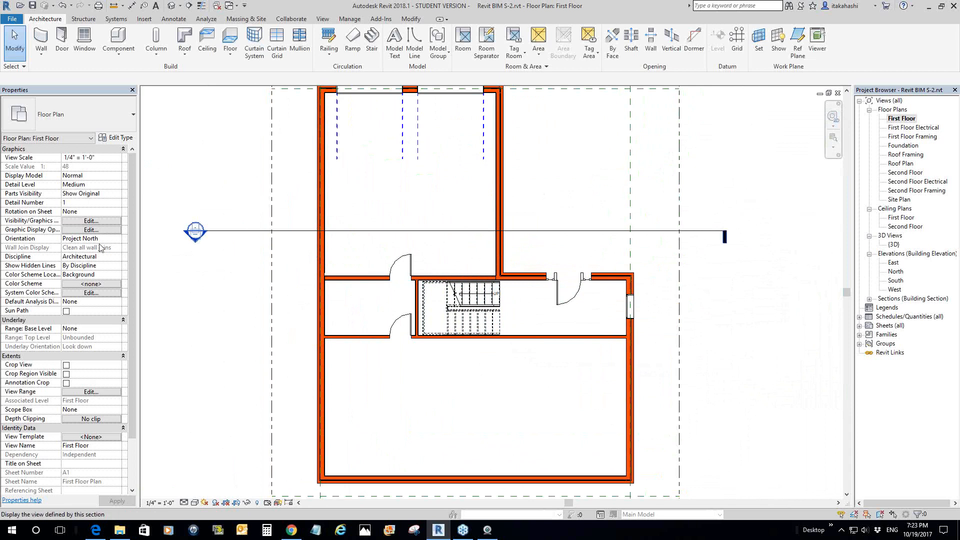
left_click(90, 221)
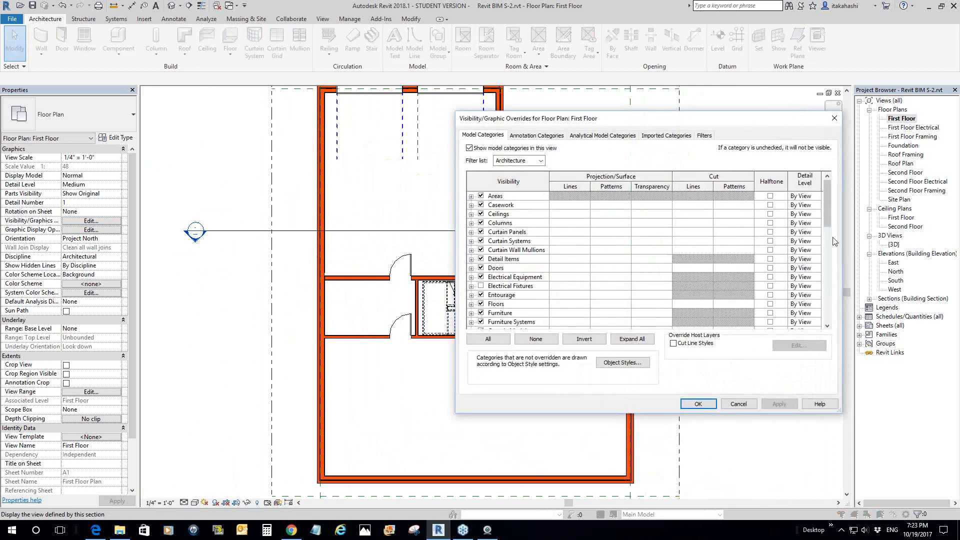
left_click_drag(827, 218, 827, 313)
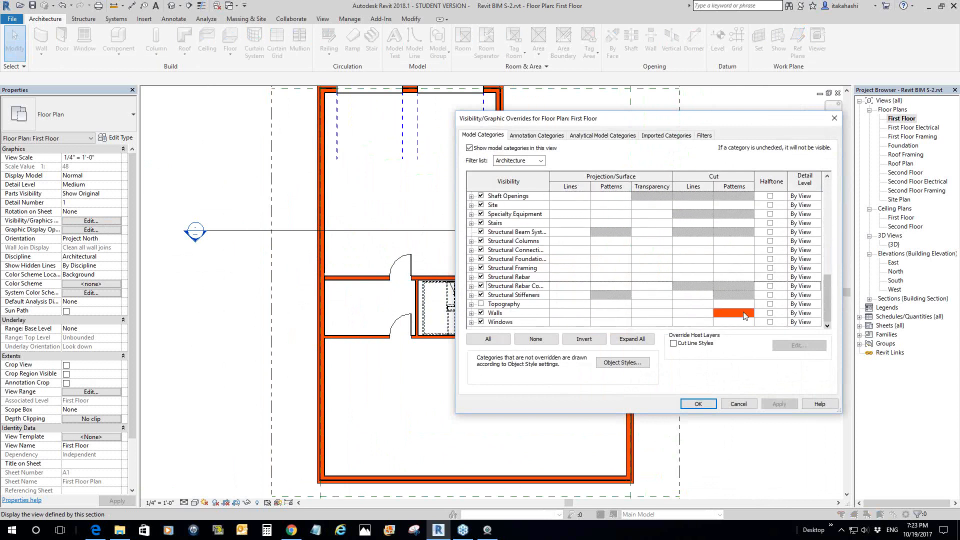
left_click(743, 314)
left_click(744, 314)
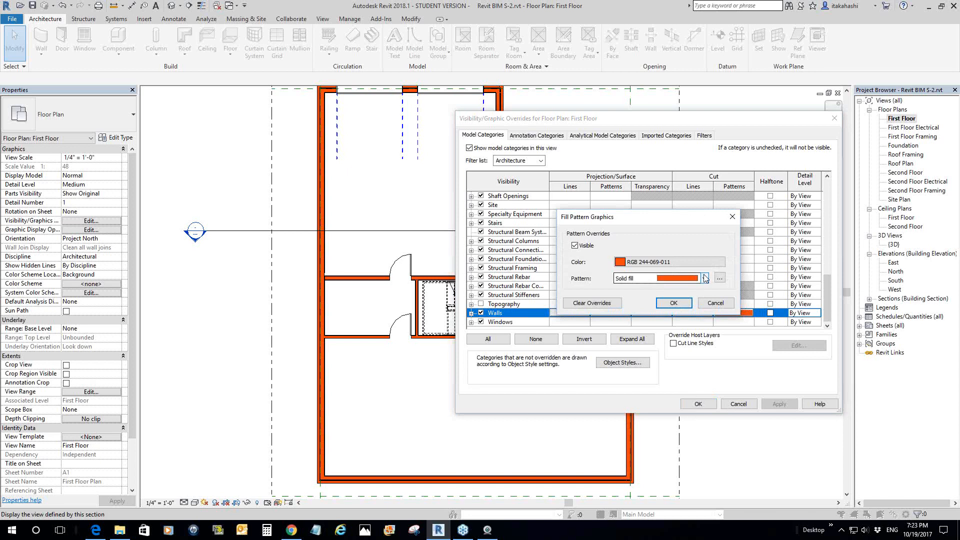
left_click(665, 261)
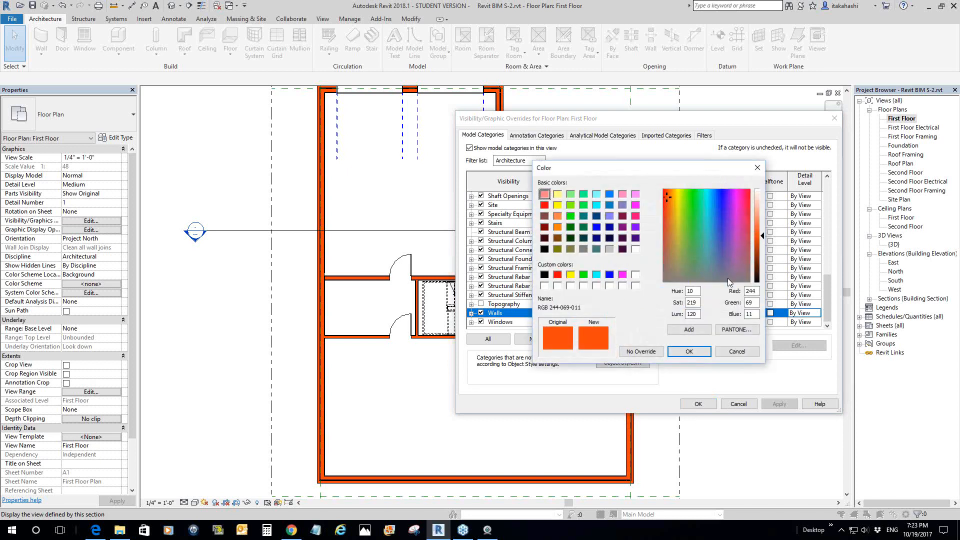
left_click(584, 249)
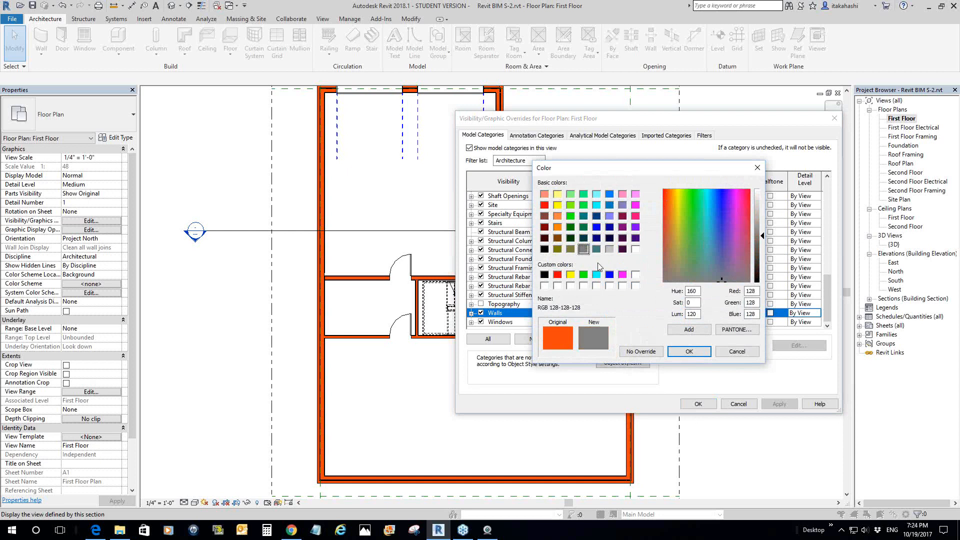
left_click(689, 351)
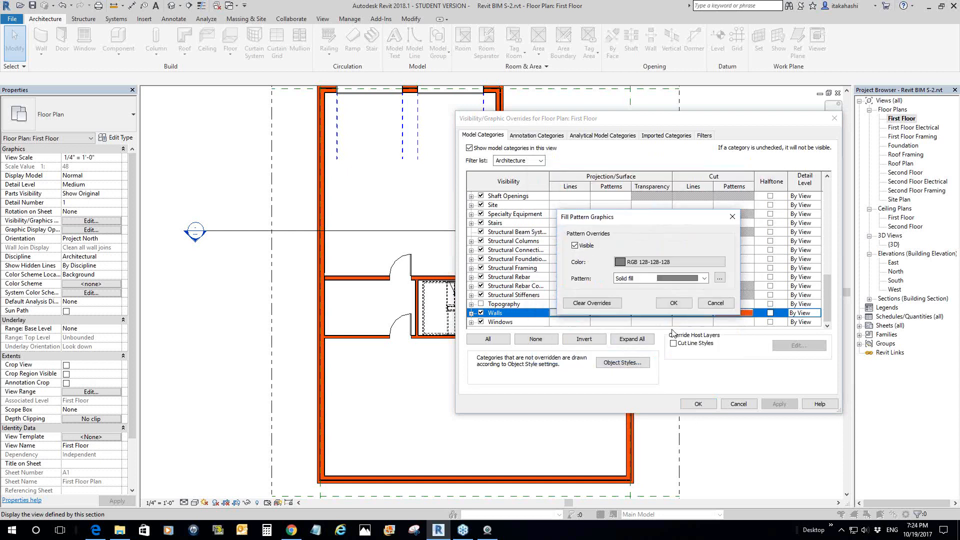
left_click(680, 303)
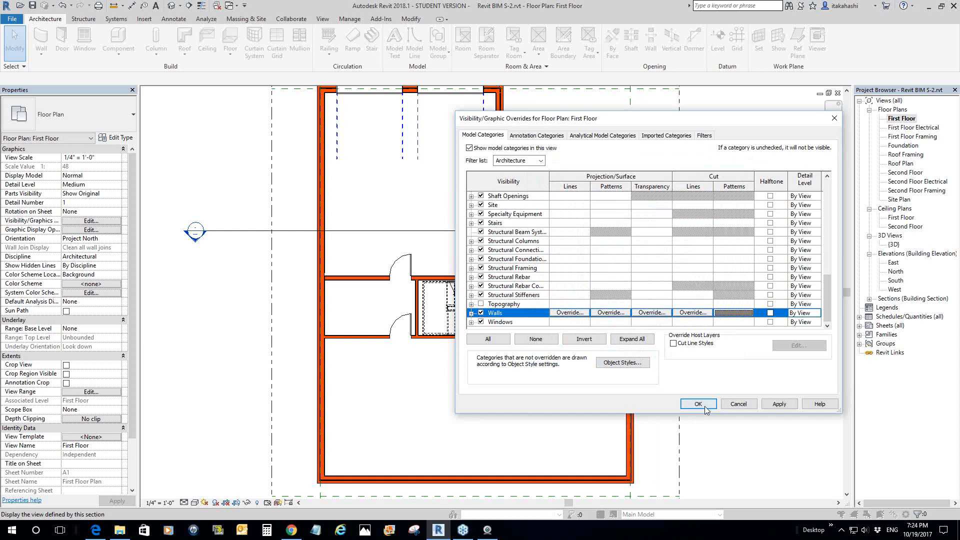
left_click(781, 403)
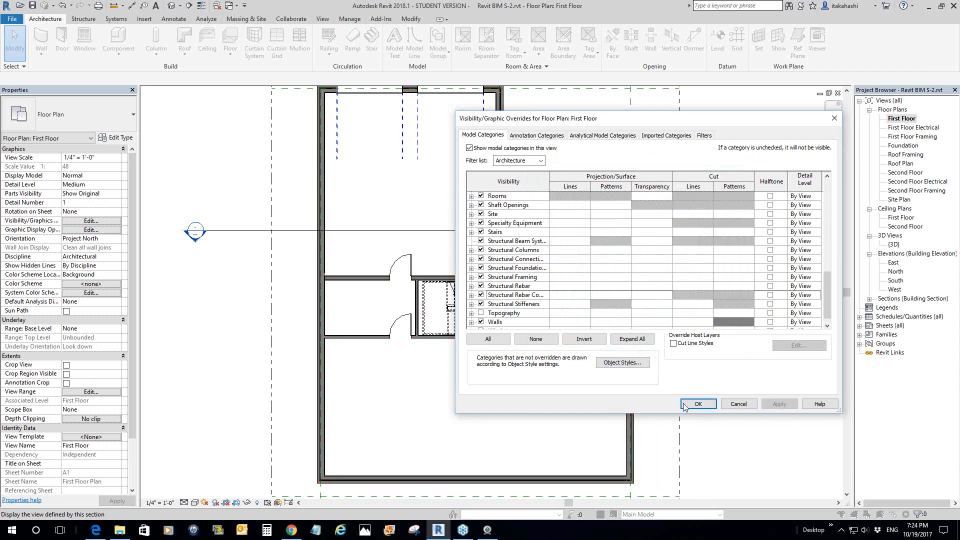
left_click(698, 404)
- Review the first floor plan's Graphic Display Options without changes, and inspect the lower-left exterior brick wall's properties
scroll(621, 460, "down", 2)
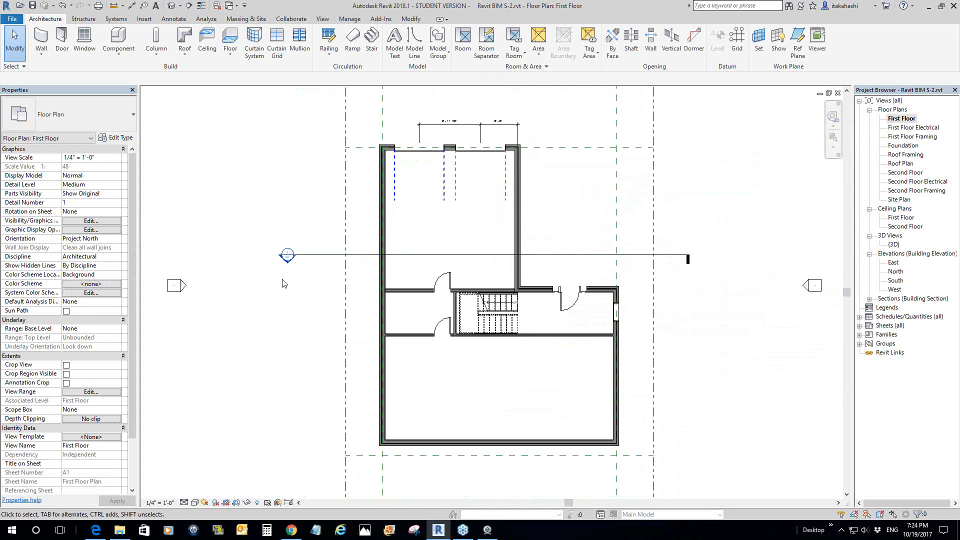
left_click(67, 231)
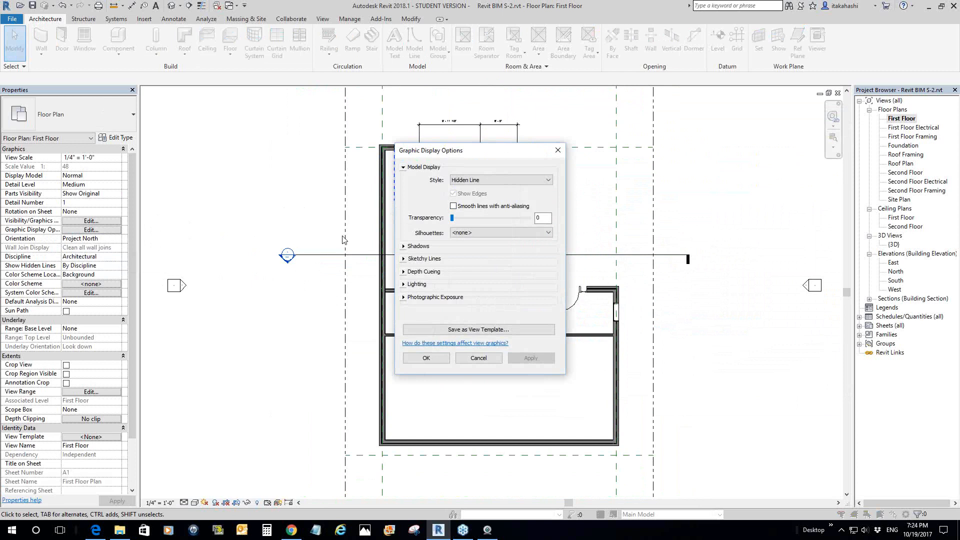
left_click(472, 359)
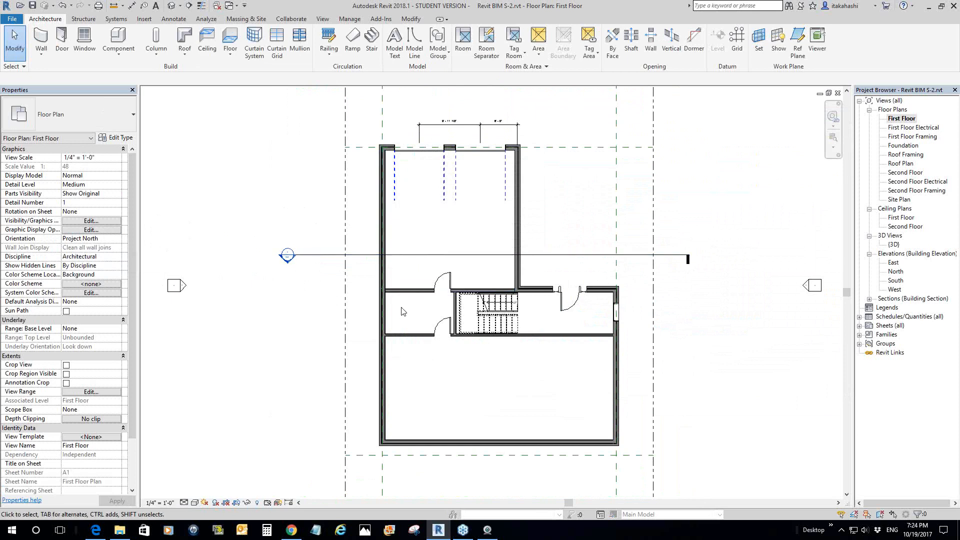
left_click(381, 311)
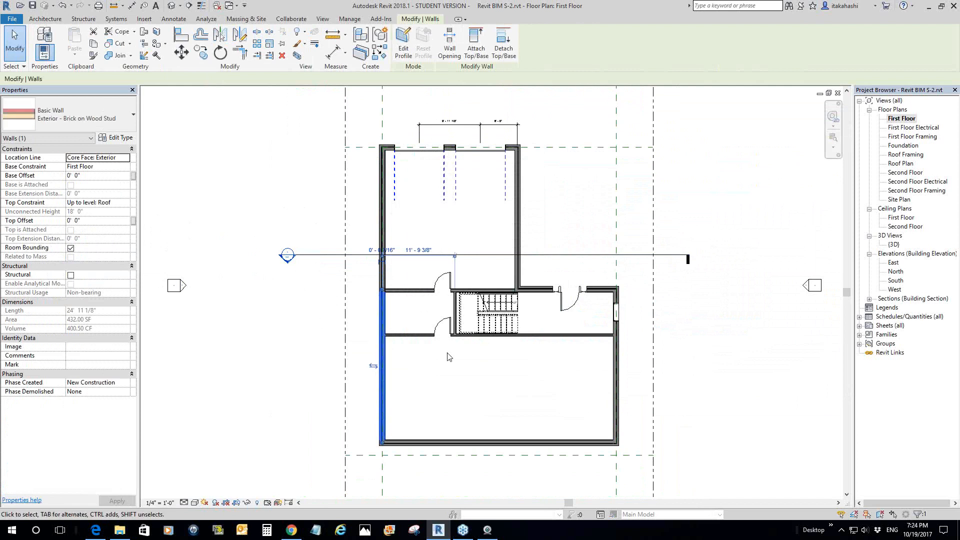
left_click(451, 378)
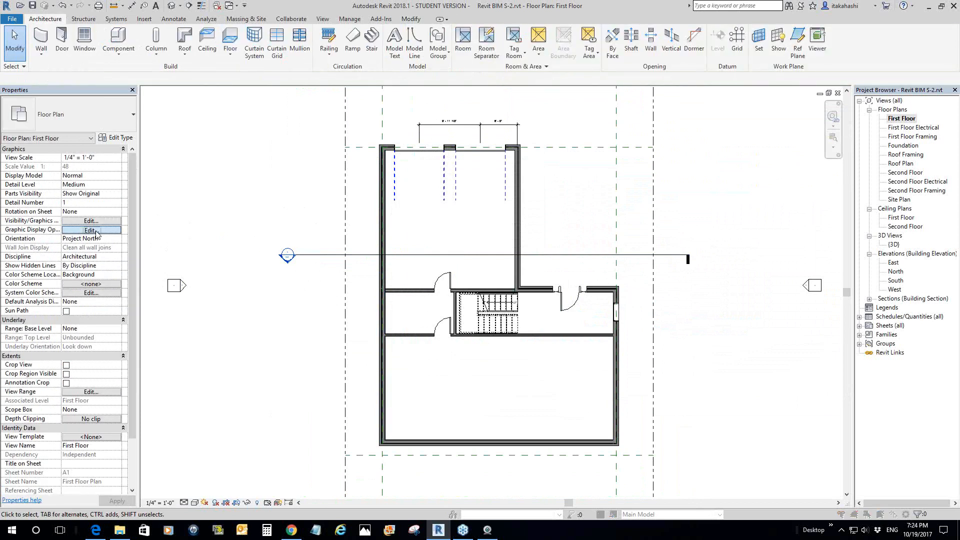
- Set the model display transparency to 53 in the first floor plan's Graphic Display Options, apply it and check the walls
left_click(96, 231)
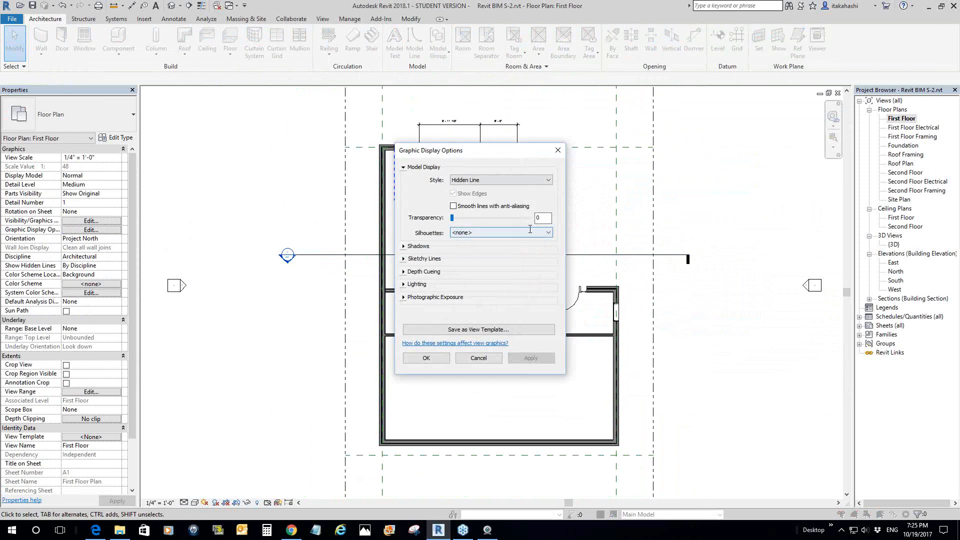
left_click_drag(452, 218, 485, 218)
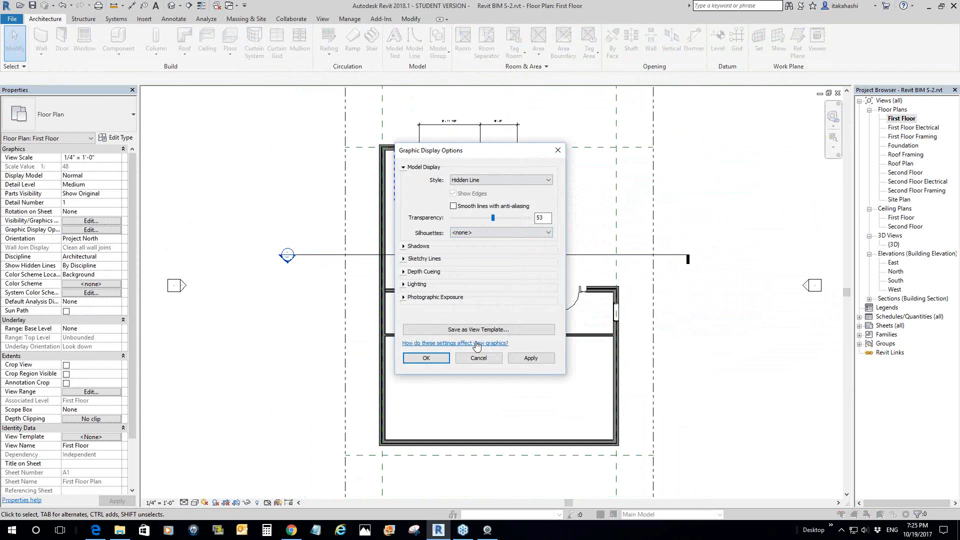
left_click(509, 356)
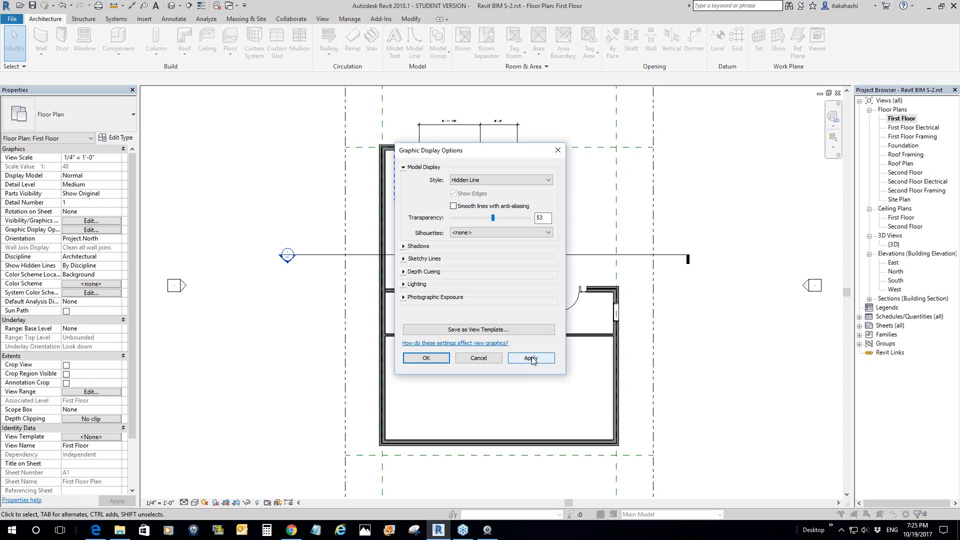
left_click(424, 358)
scroll(408, 315, "up", 5)
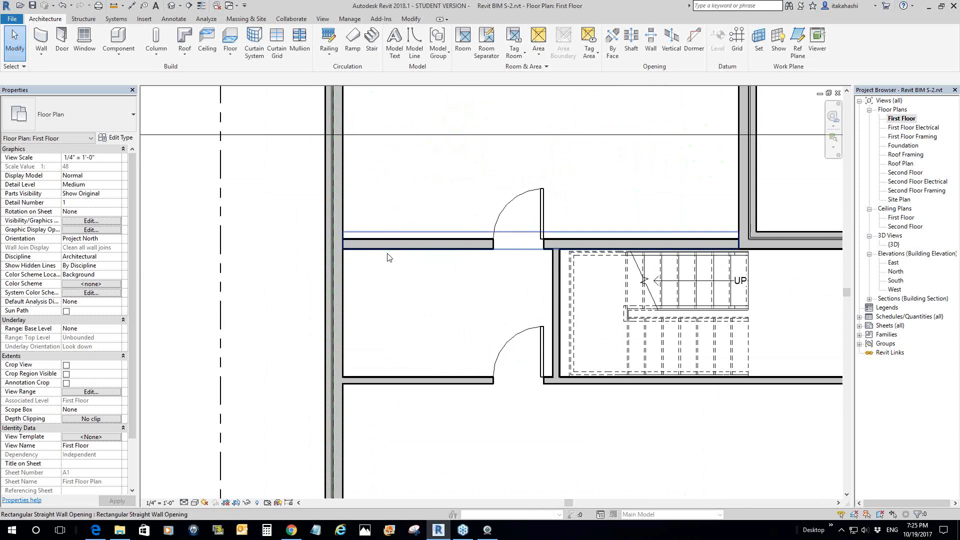
scroll(395, 279, "down", 3)
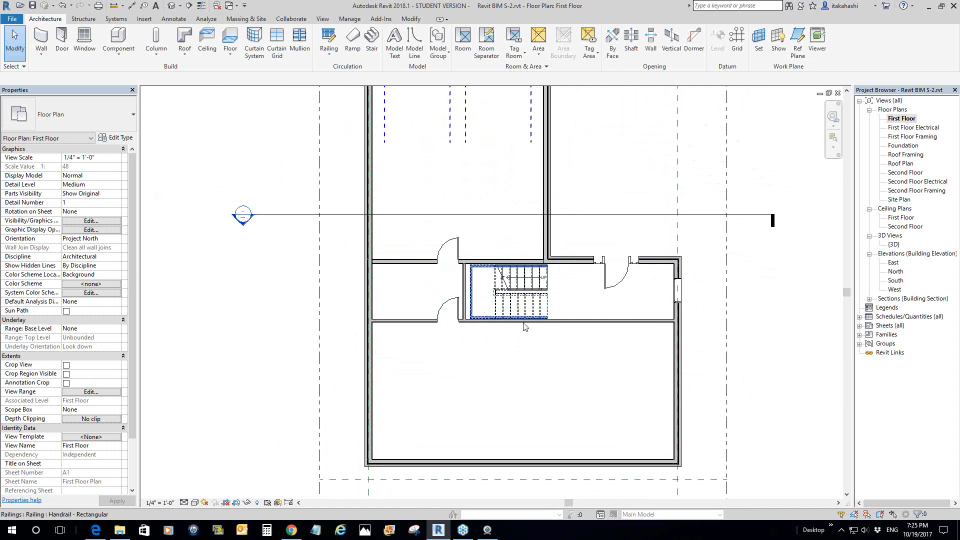
scroll(525, 365, "down", 1)
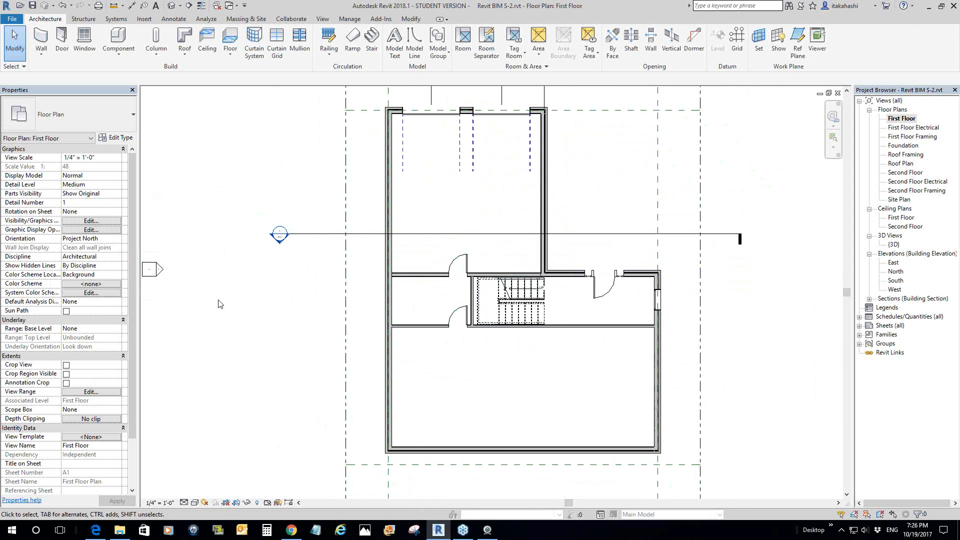
left_click(101, 286)
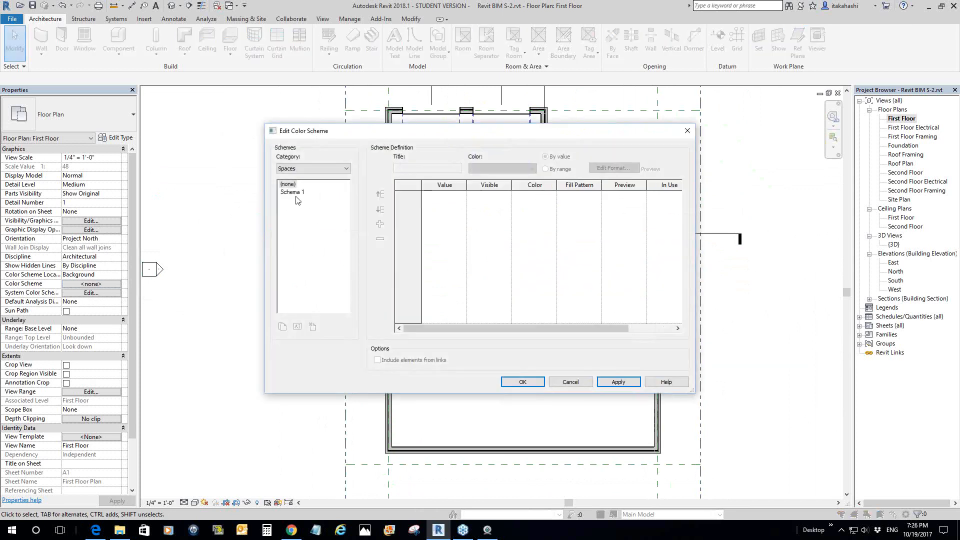
left_click(294, 169)
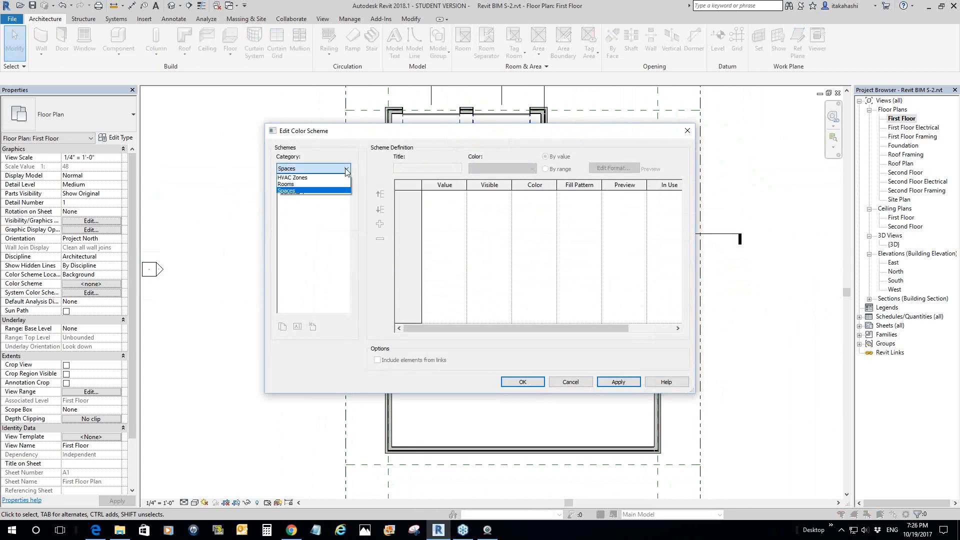
left_click(287, 184)
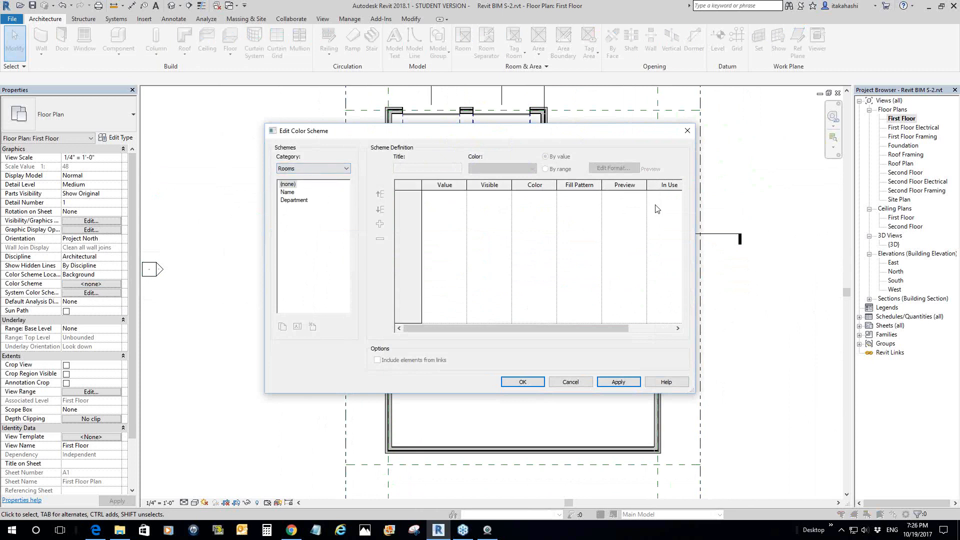
left_click(570, 383)
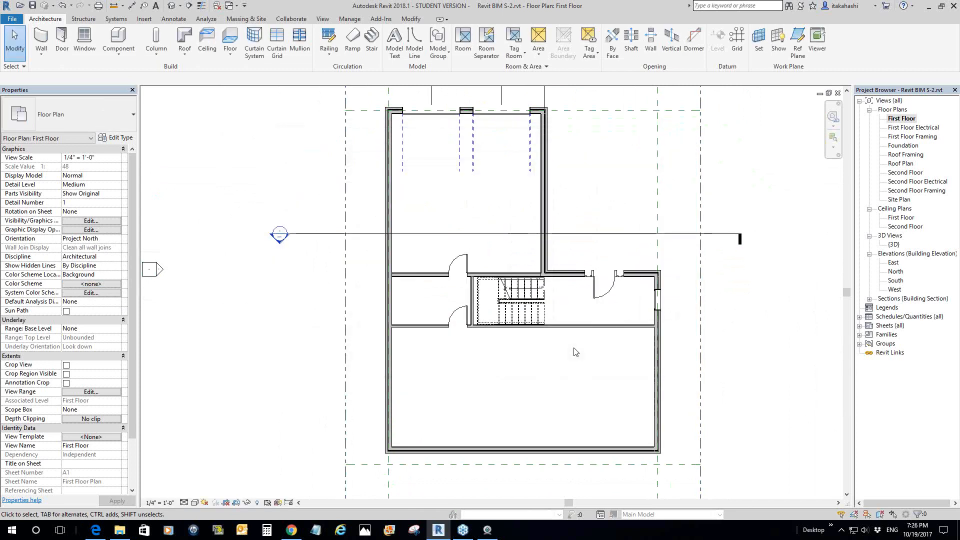
- Place tagged rooms in order in the north space, the stair hall, the large south space and the small space west of the stair
left_click(463, 40)
left_click(464, 191)
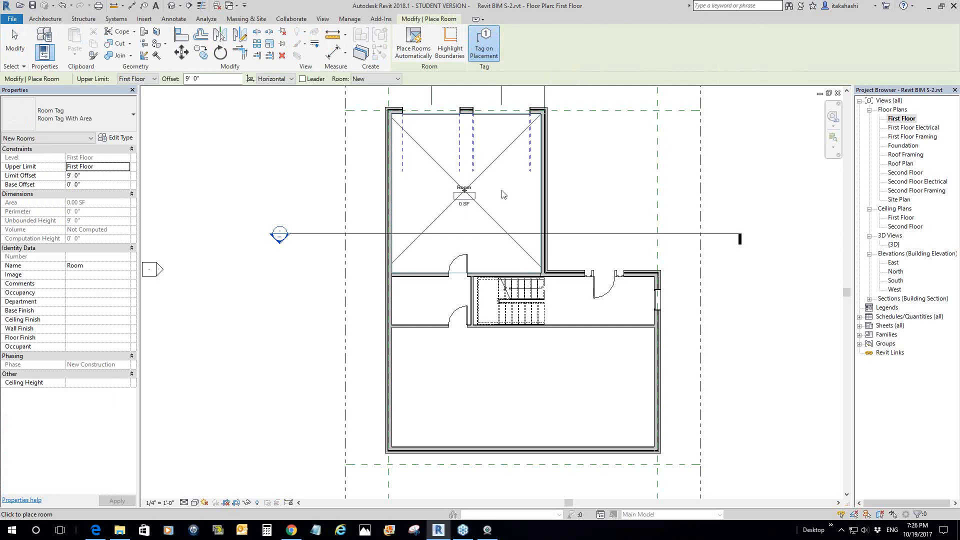
left_click(596, 306)
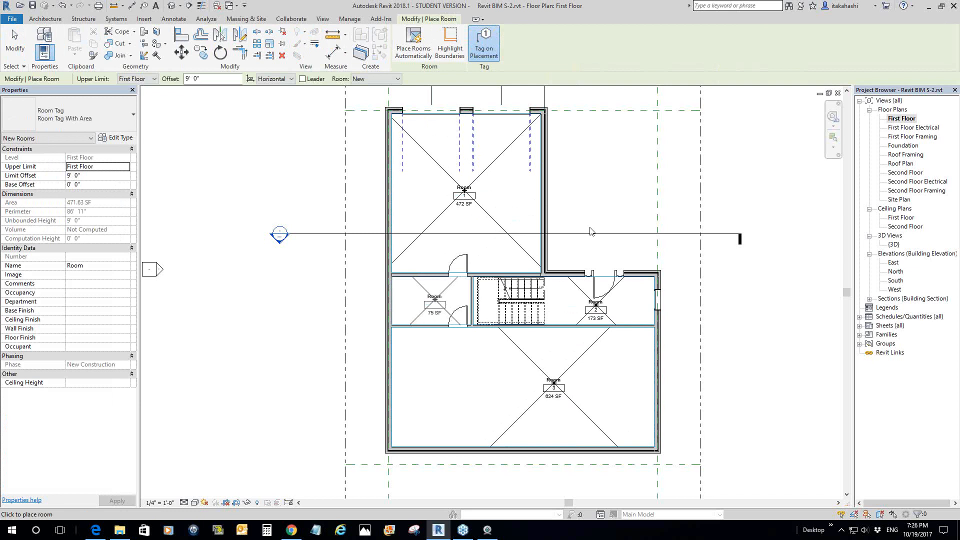
right_click(605, 187)
left_click(623, 195)
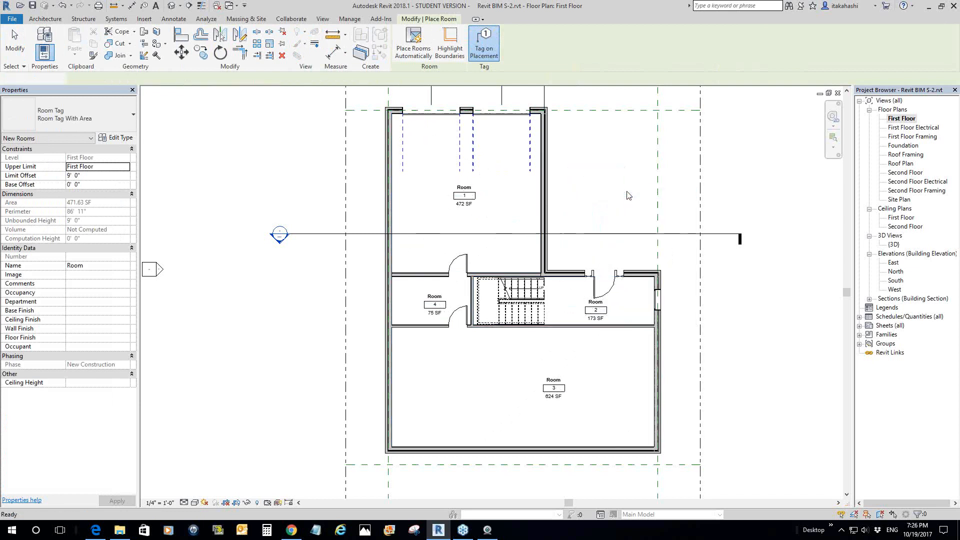
right_click(628, 193)
left_click(642, 199)
scroll(580, 288, "up", 1)
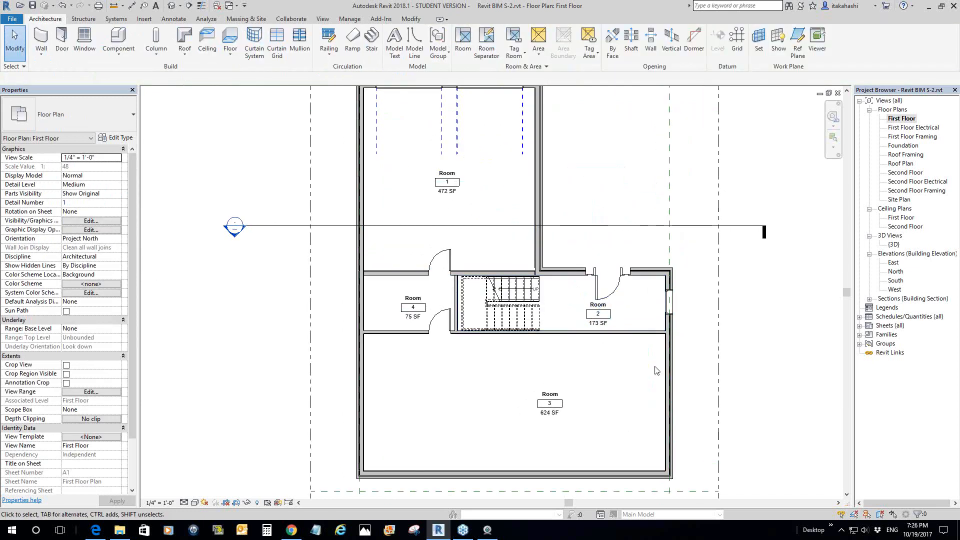
- Name the stair hall room Entry and the small room west of the stair Utility
left_click(579, 315)
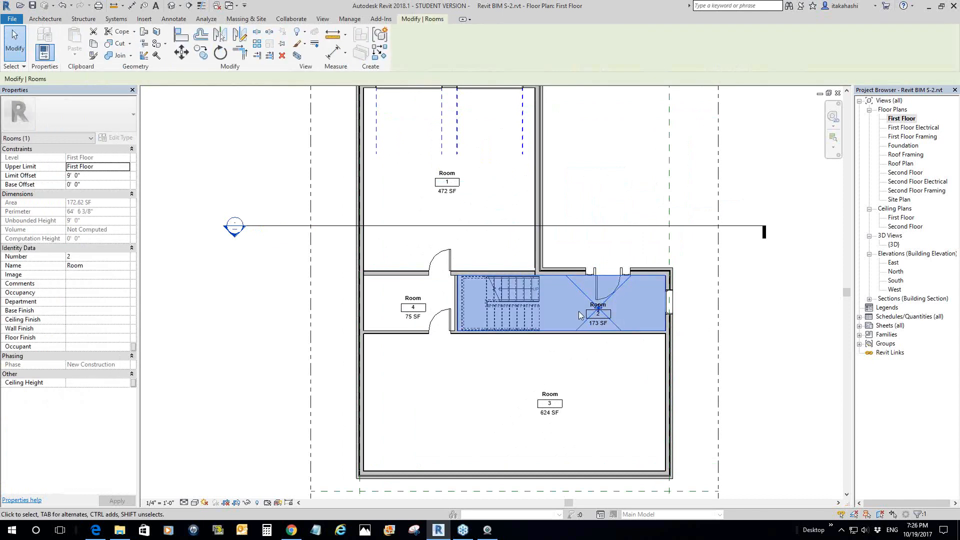
left_click(75, 265)
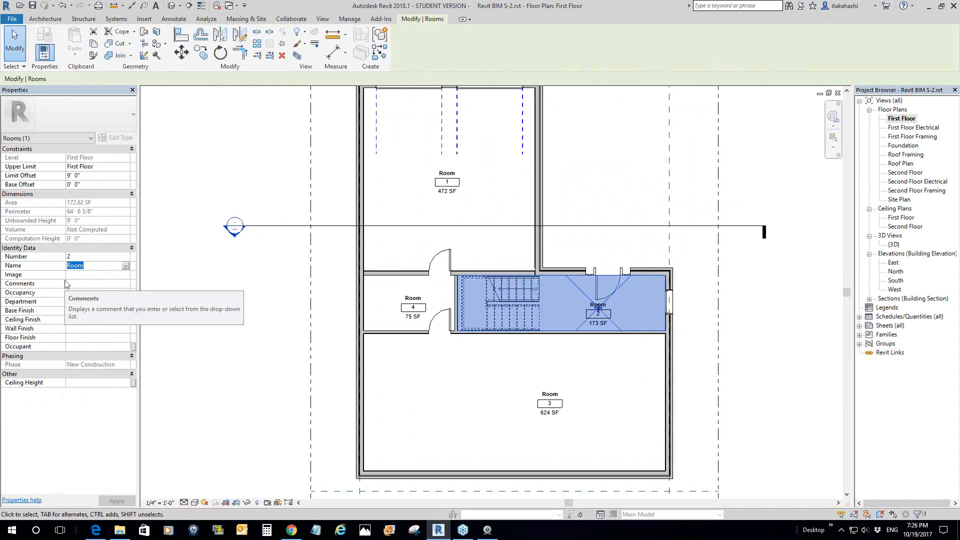
type("Entry")
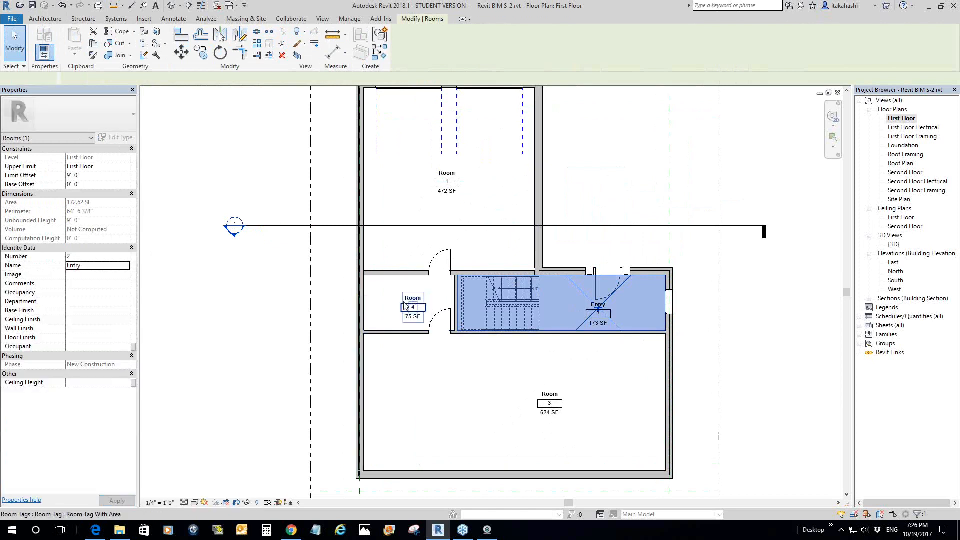
double_click(407, 297)
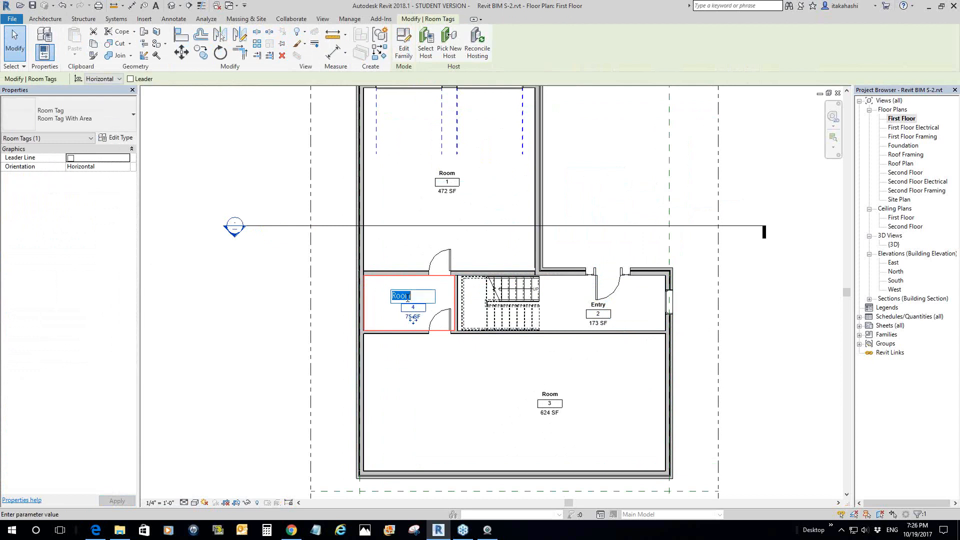
type("Utility")
left_click(402, 200)
- Rename the north room Garage and the large south room Living through their room tags
left_click(442, 182)
left_click(444, 173)
type("Garage")
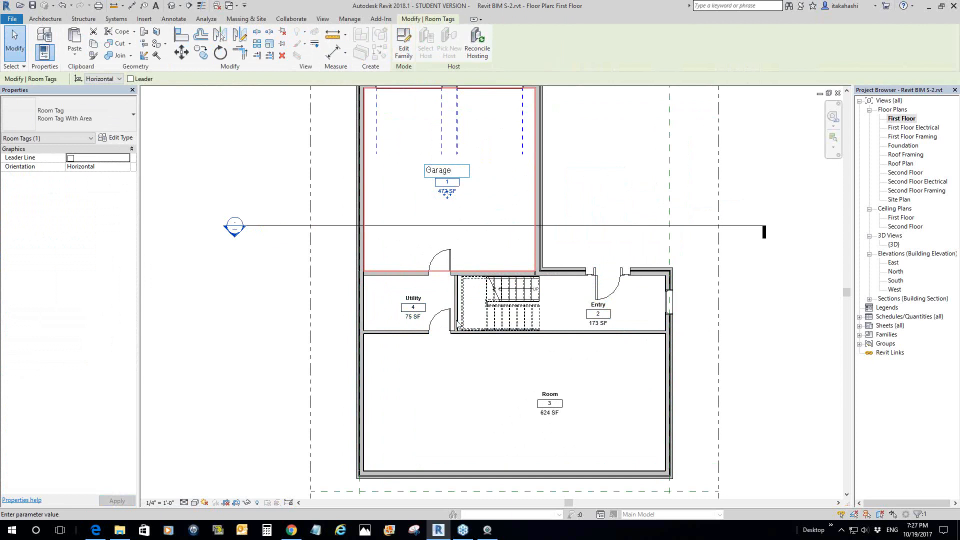
left_click(450, 364)
left_click(556, 395)
left_click(556, 394)
type("Livi")
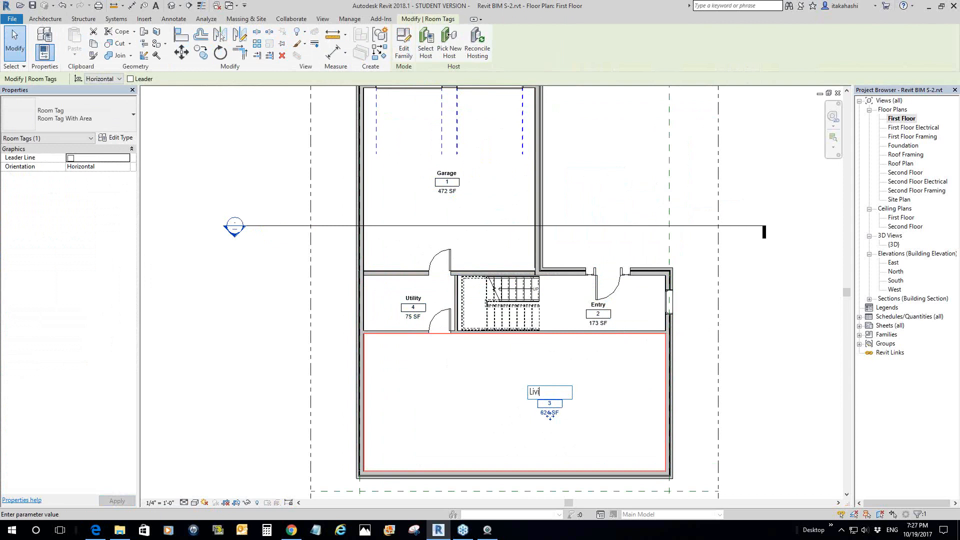
type("ng")
key("Return")
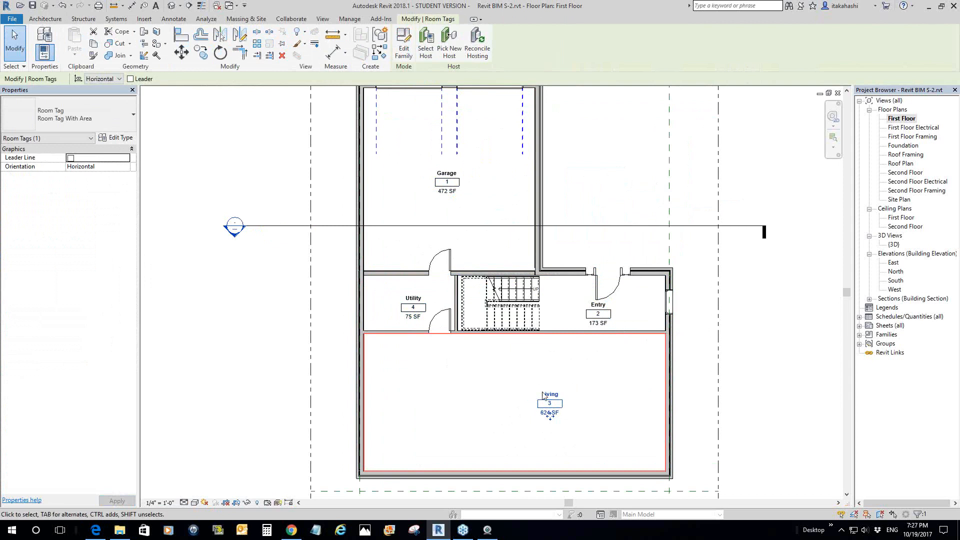
left_click(605, 215)
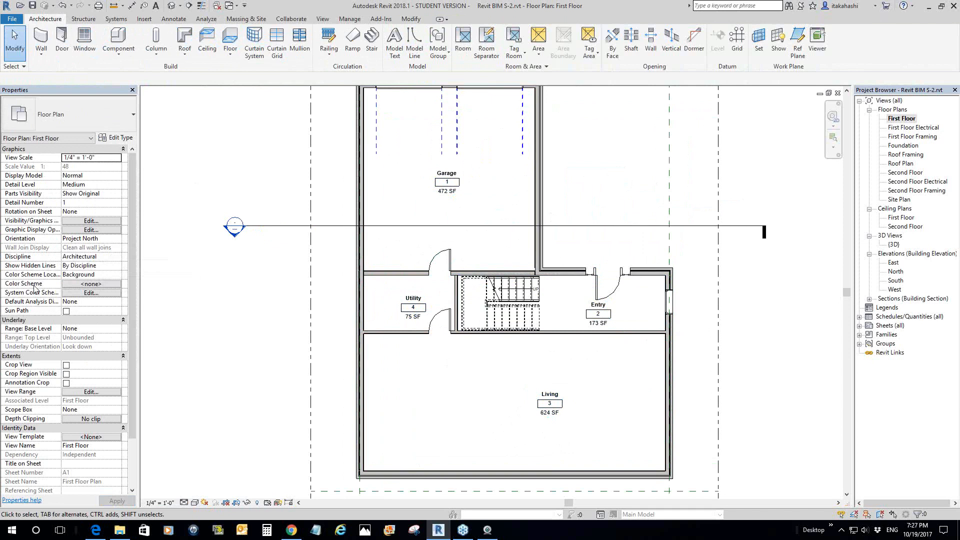
- Apply the Rooms category's Name color scheme to the first floor plan
left_click(67, 285)
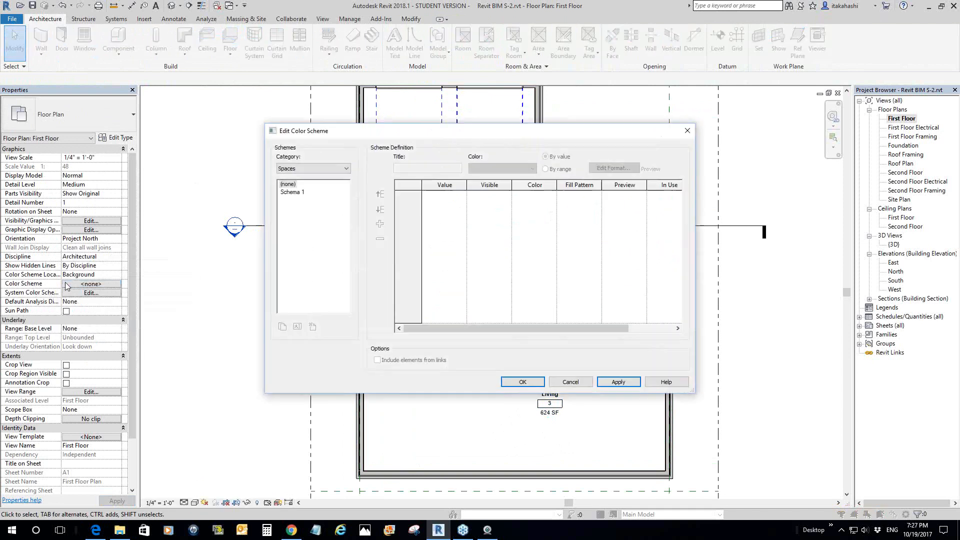
left_click(343, 170)
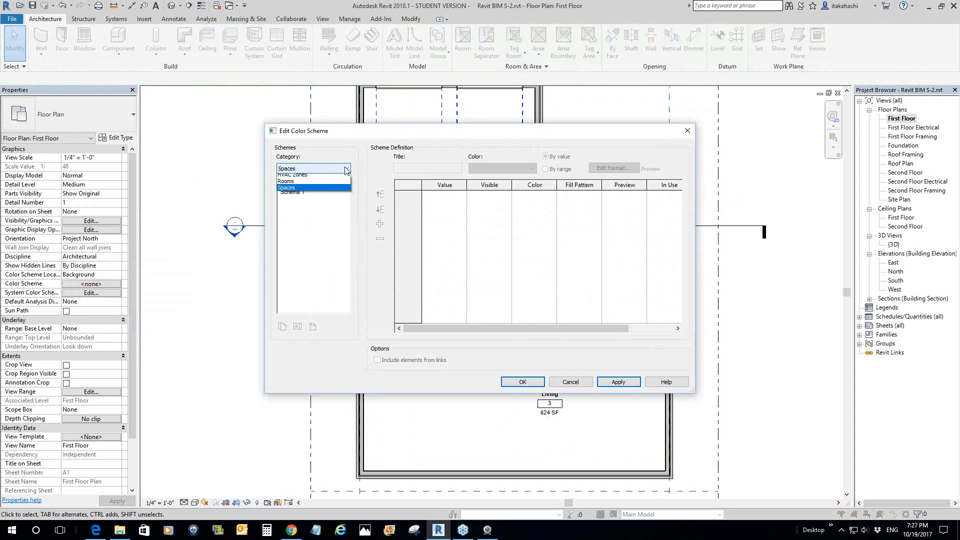
left_click(284, 185)
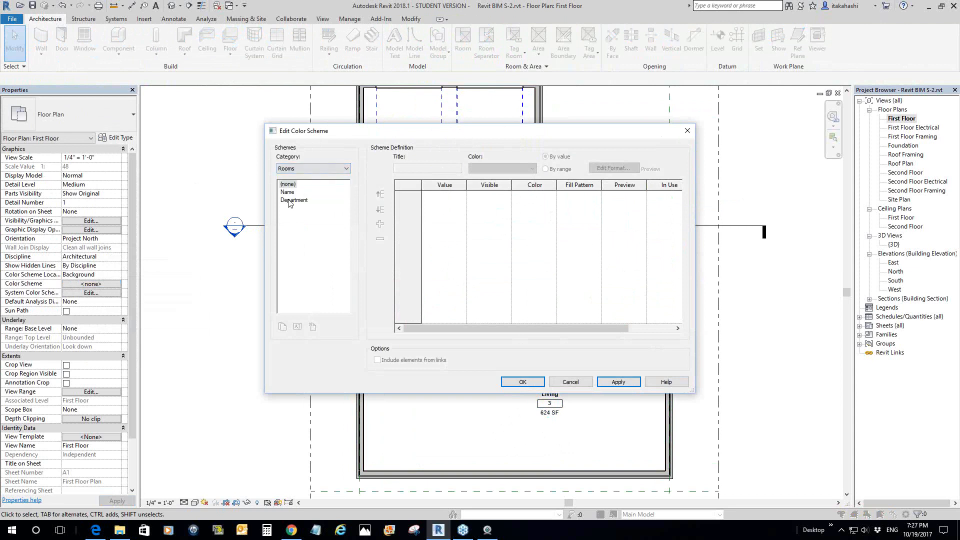
left_click(288, 194)
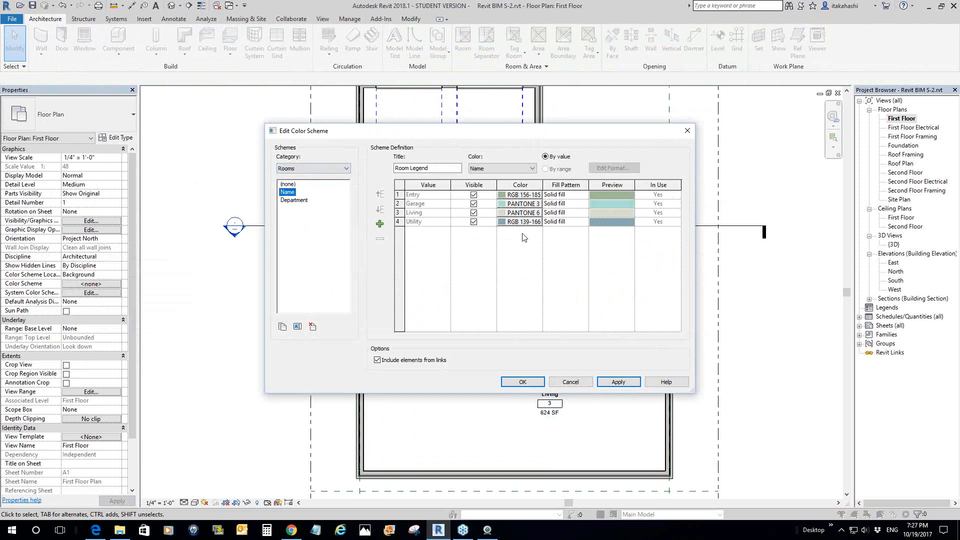
left_click(627, 383)
left_click(515, 382)
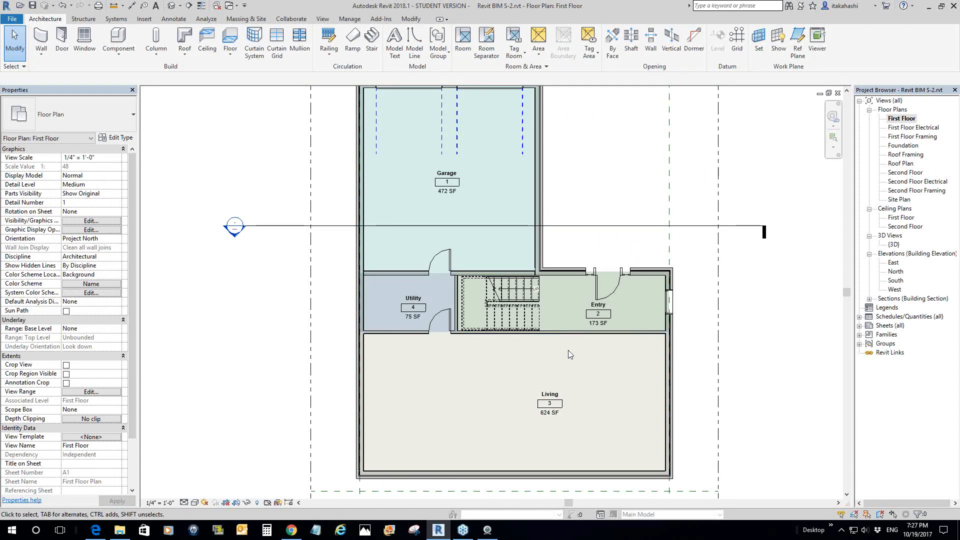
- Examine the color-filled first floor plan, its remaining view properties and the properties of the garage's east exterior wall
scroll(253, 296, "down", 1)
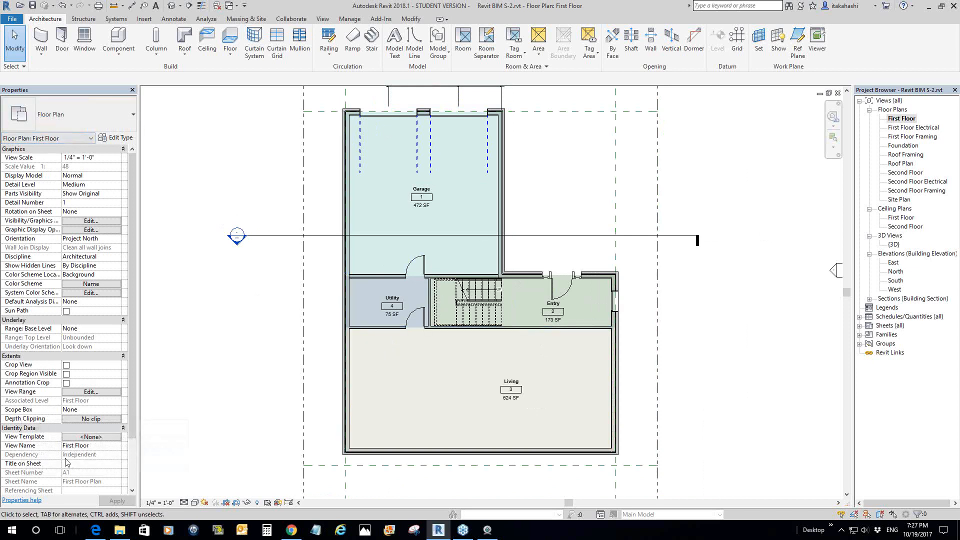
left_click_drag(132, 433, 132, 486)
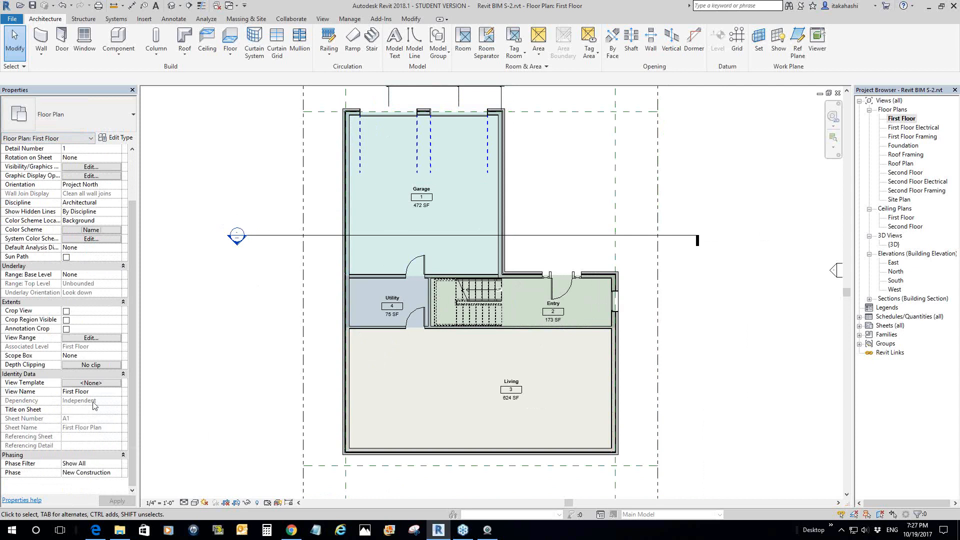
left_click(91, 167)
scroll(255, 281, "down", 2)
middle_click_drag(284, 291, 356, 299)
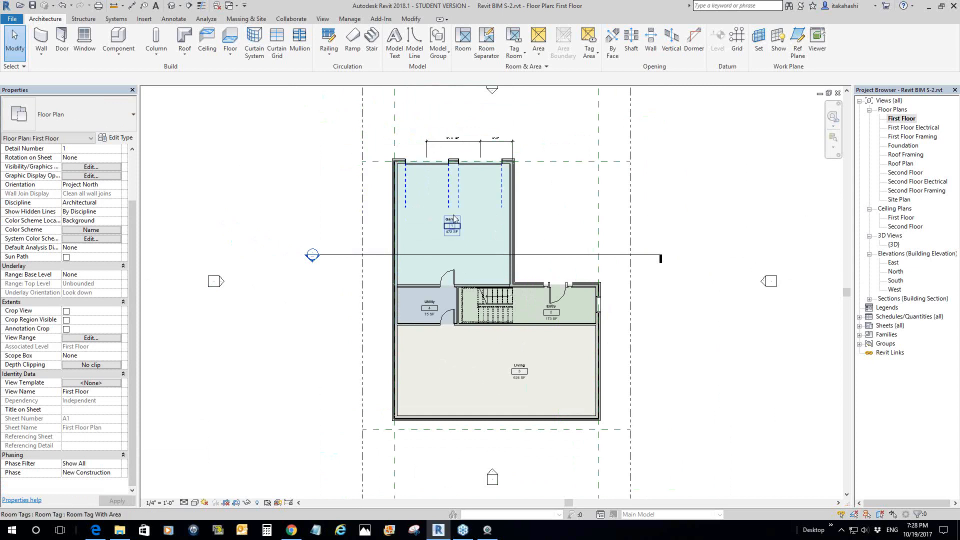
scroll(549, 216, "up", 1)
scroll(549, 215, "up", 1)
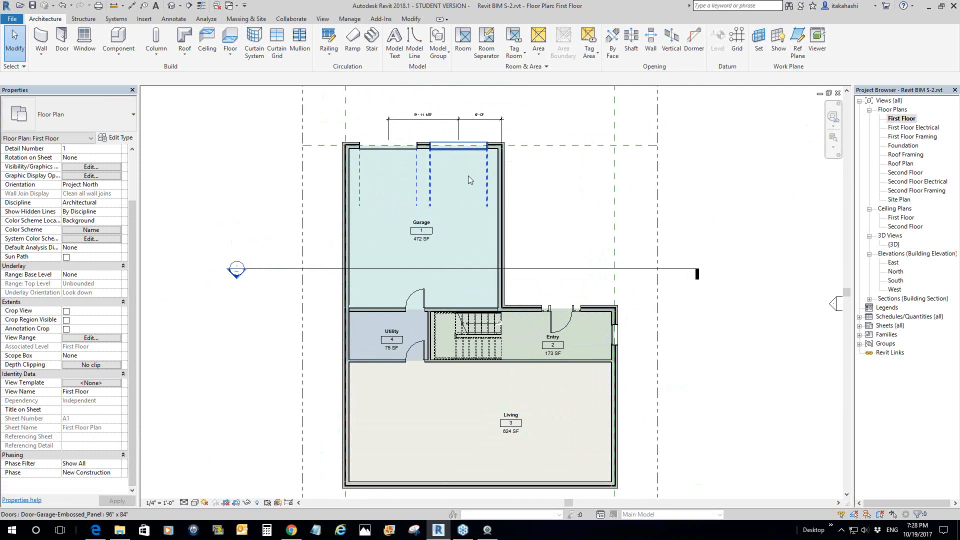
left_click(502, 184)
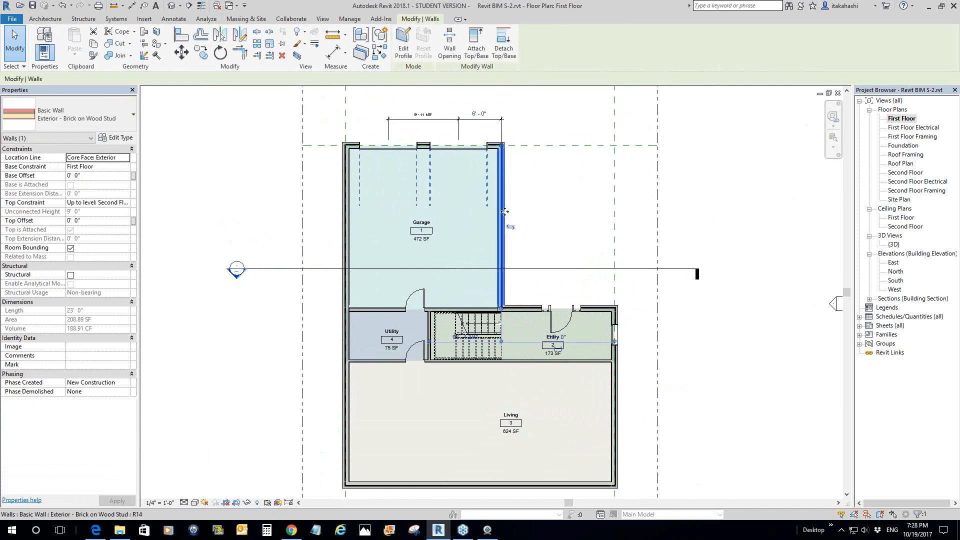
key("Escape")
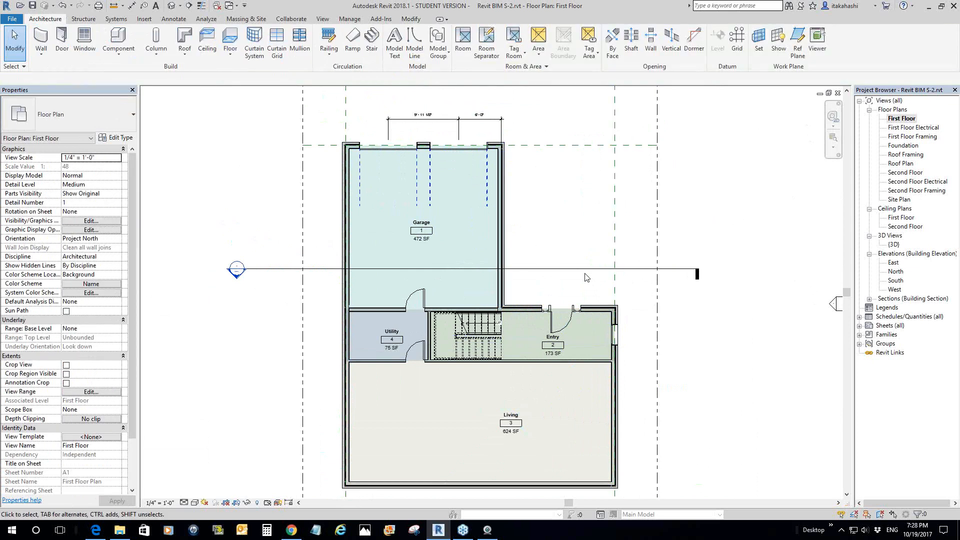
left_click(569, 315)
left_click(561, 197)
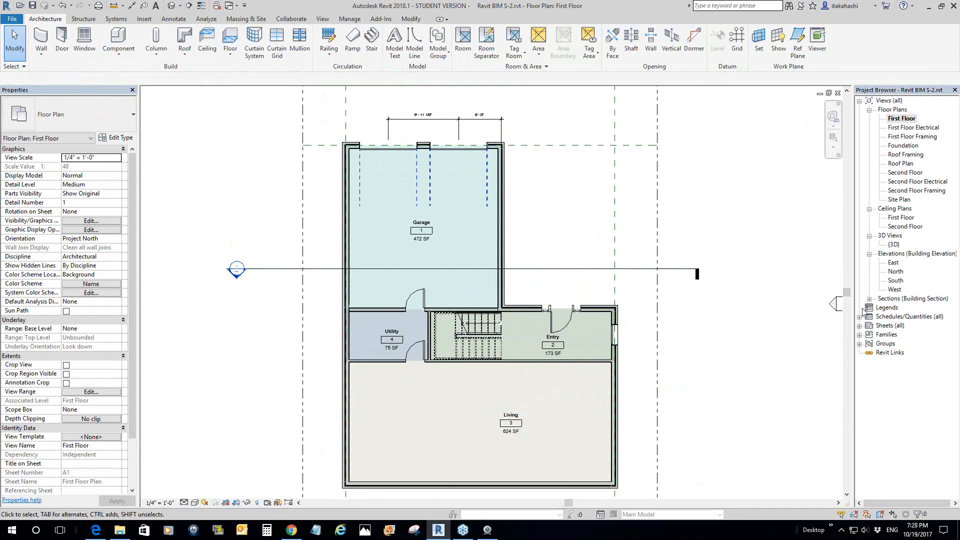
- Expand the project's Families through the Doors category down to the types of the Single-Flush family
left_click(859, 335)
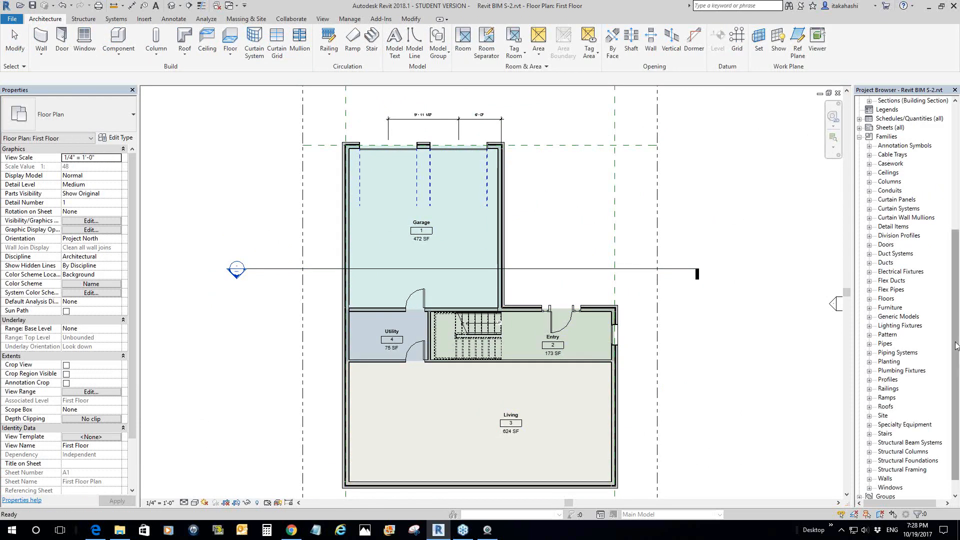
left_click_drag(955, 345, 955, 378)
scroll(955, 377, "up", 3)
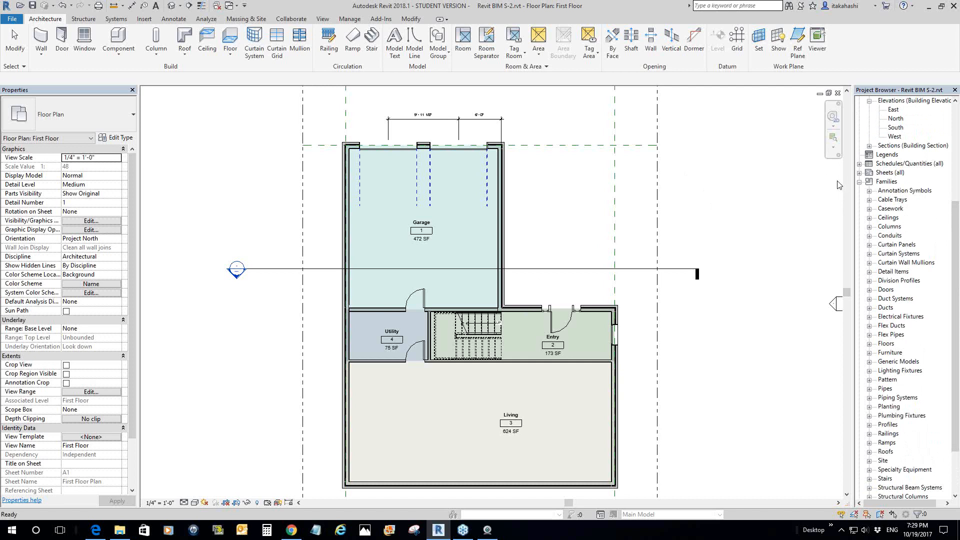
left_click_drag(956, 308, 959, 351)
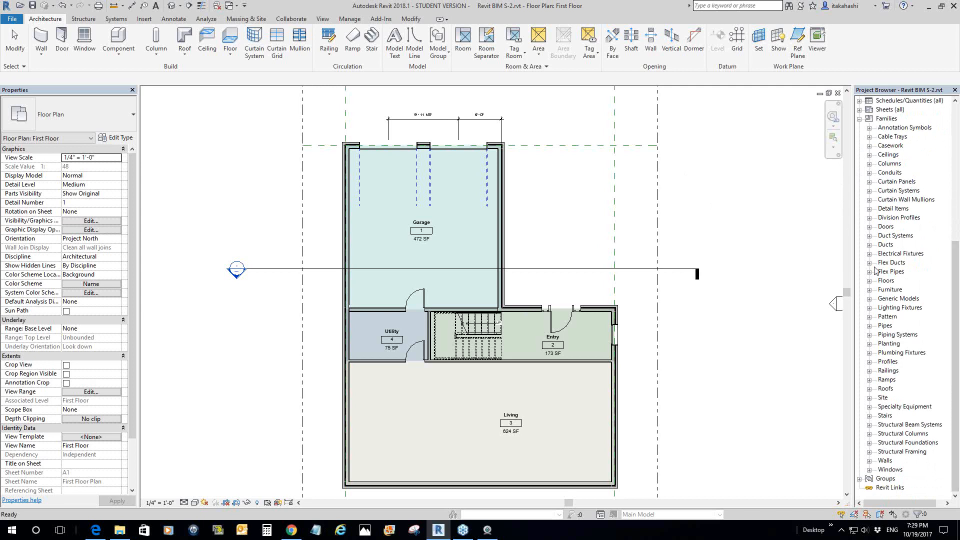
left_click(869, 227)
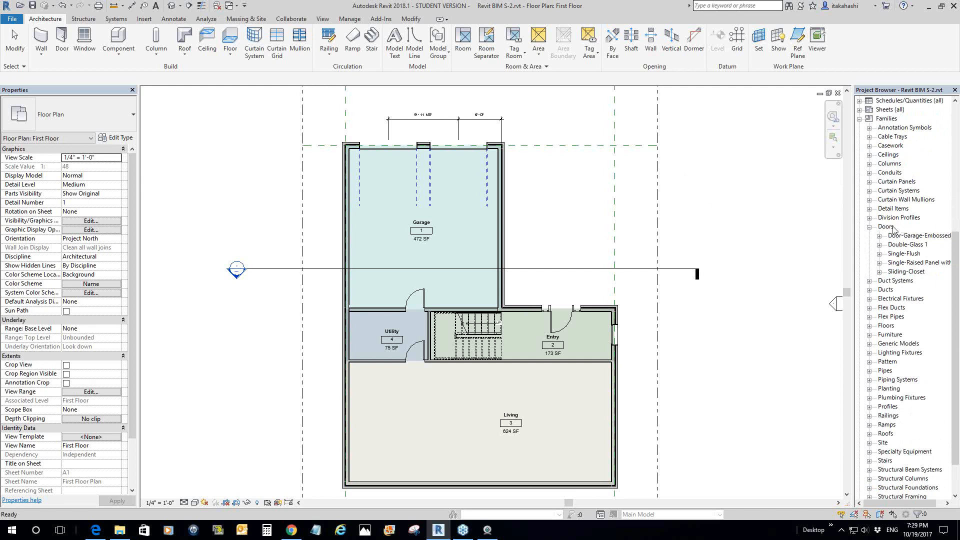
left_click(880, 254)
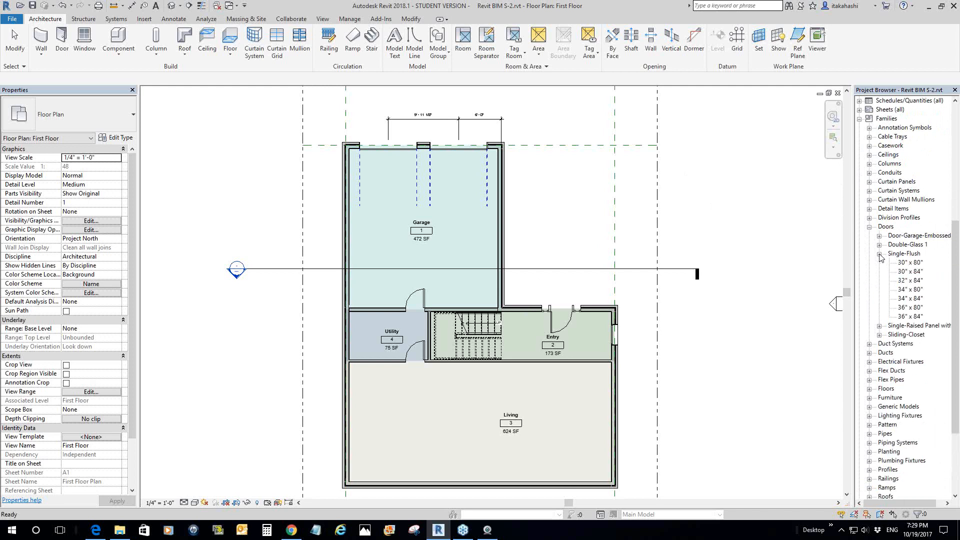
- Compare the properties available for the Doors category, the Single-Flush family and its 30" x 80" and 30" x 84" types
left_click(894, 254)
left_click(903, 263)
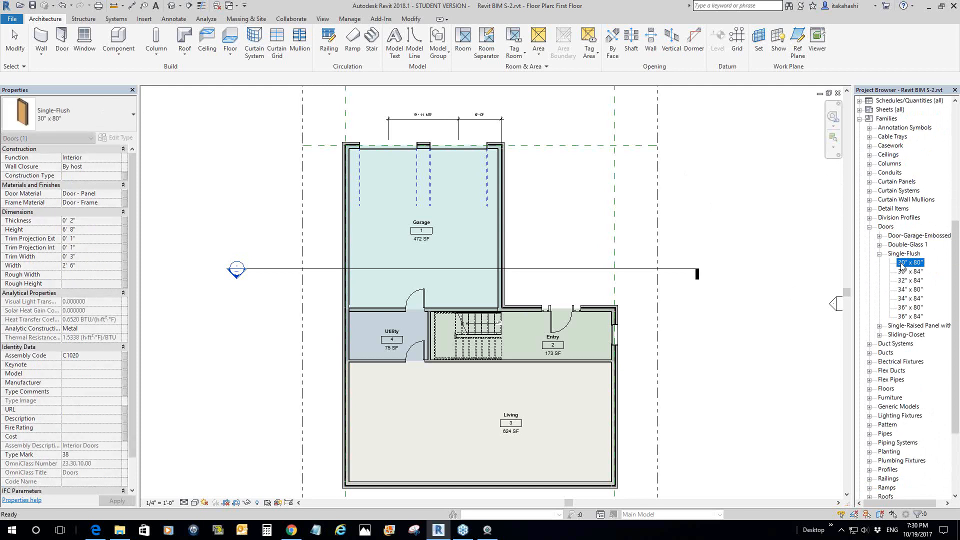
left_click(903, 272)
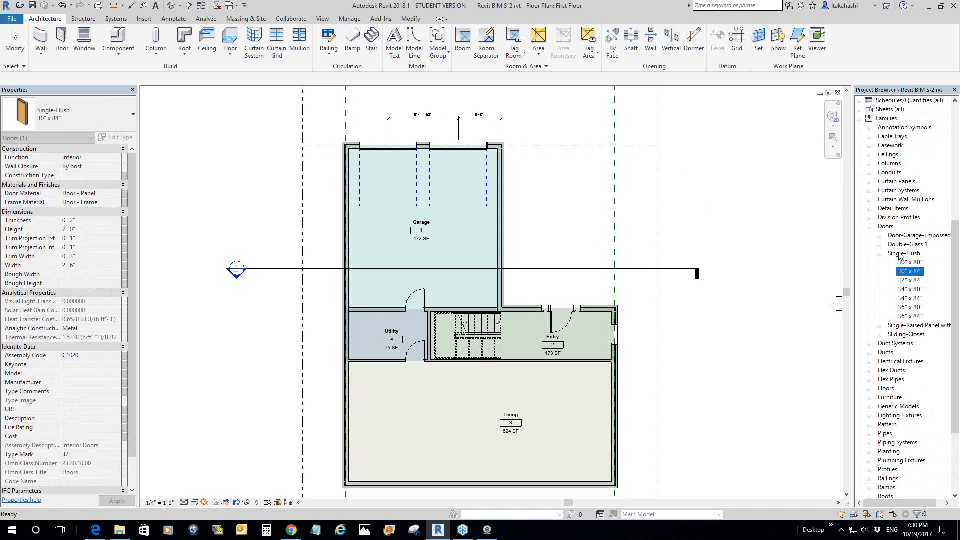
left_click(901, 255)
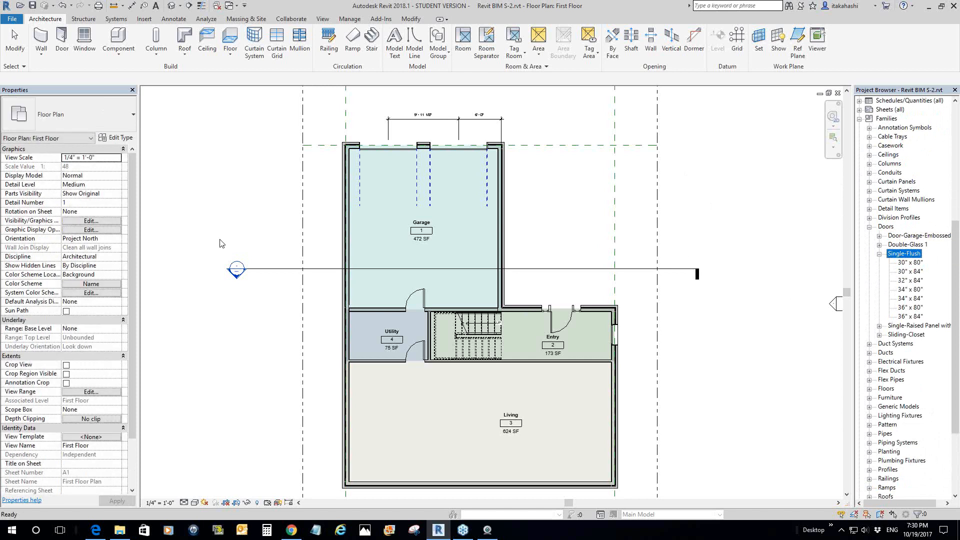
left_click(756, 206)
left_click(915, 255)
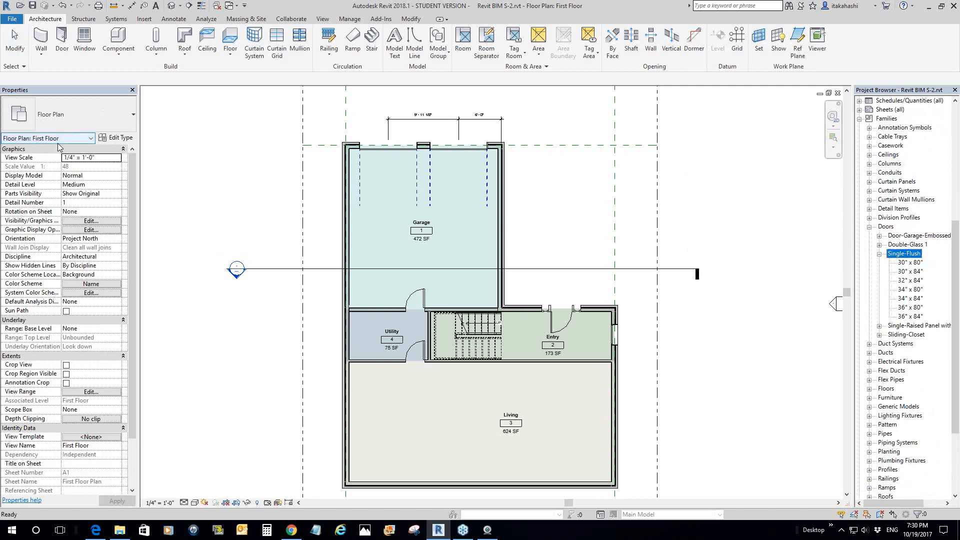
left_click(753, 189)
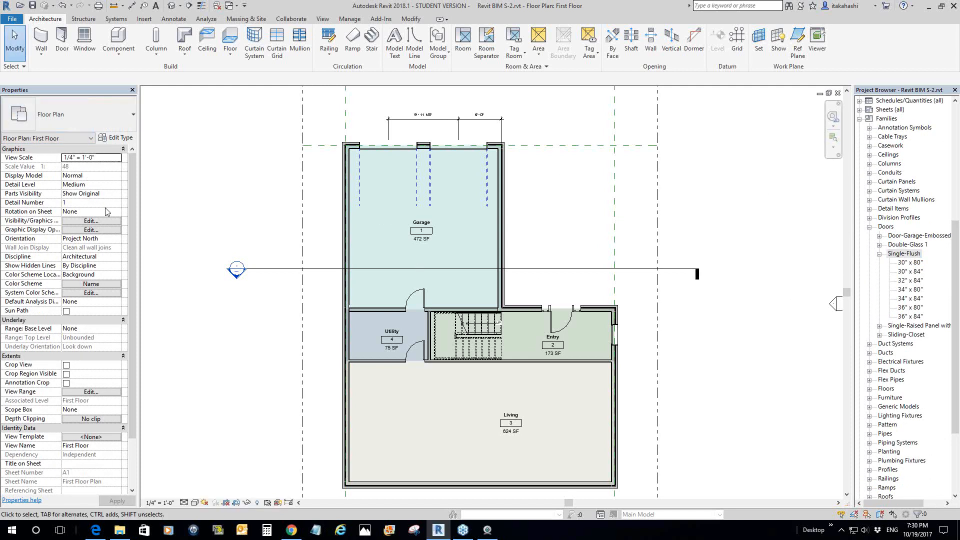
left_click(907, 262)
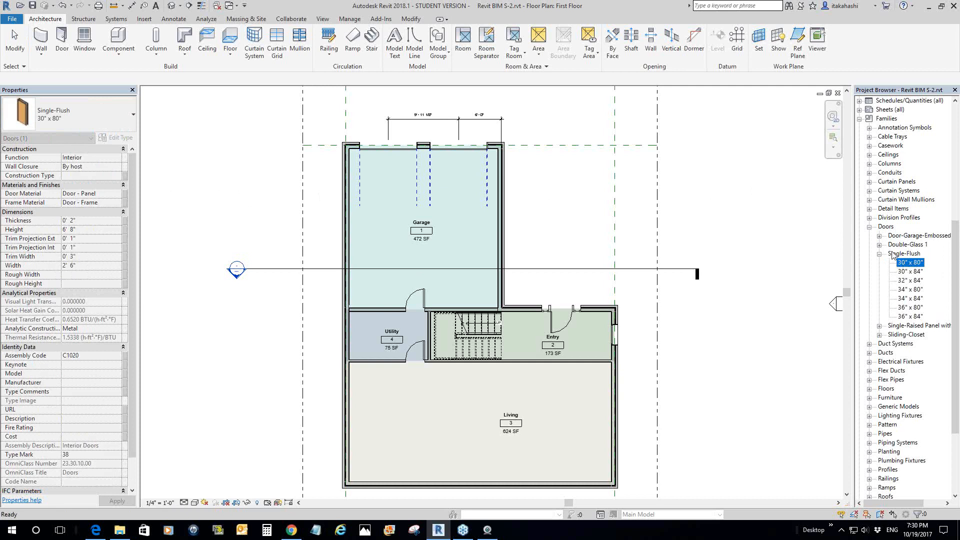
left_click(906, 257)
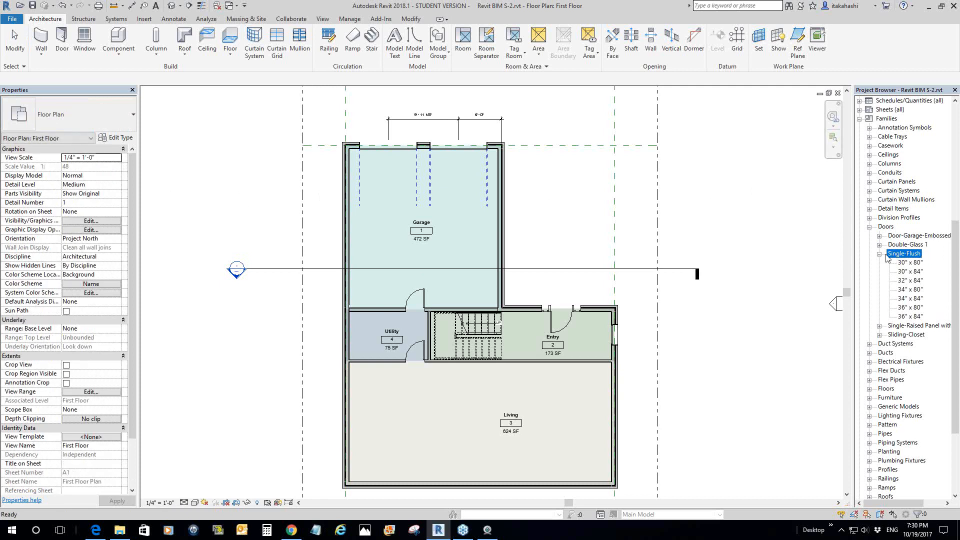
left_click(885, 227)
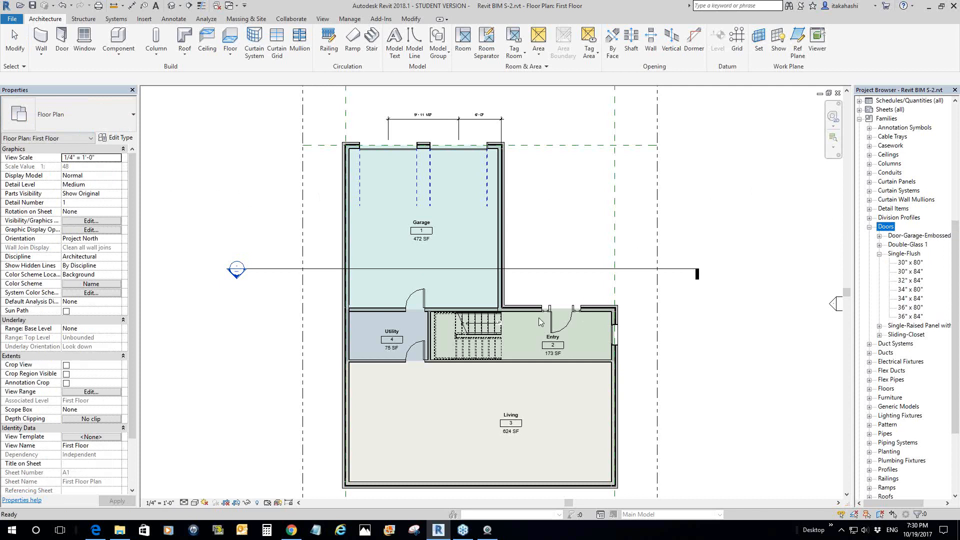
- Compare the instance properties of the door between Garage and Utility with the Single-Flush 32" x 84" type properties
left_click(556, 231)
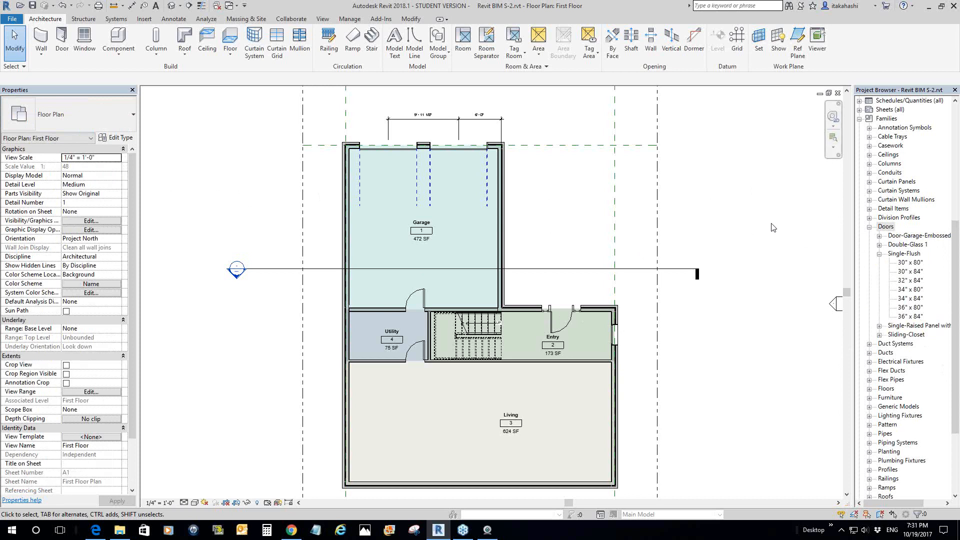
left_click(423, 301)
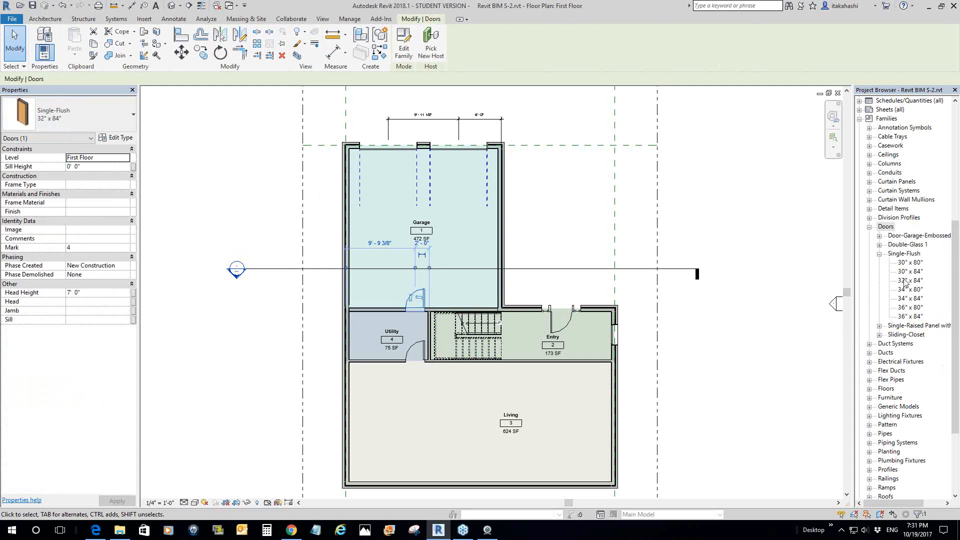
left_click(906, 281)
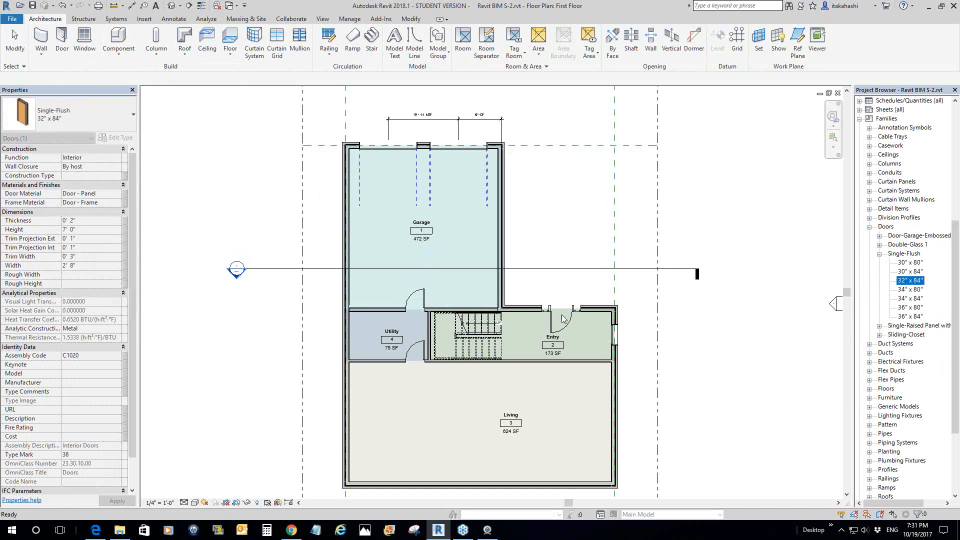
- Flip the door between Garage and Utility so it swings into Utility with its hinge on the east side
left_click(418, 296)
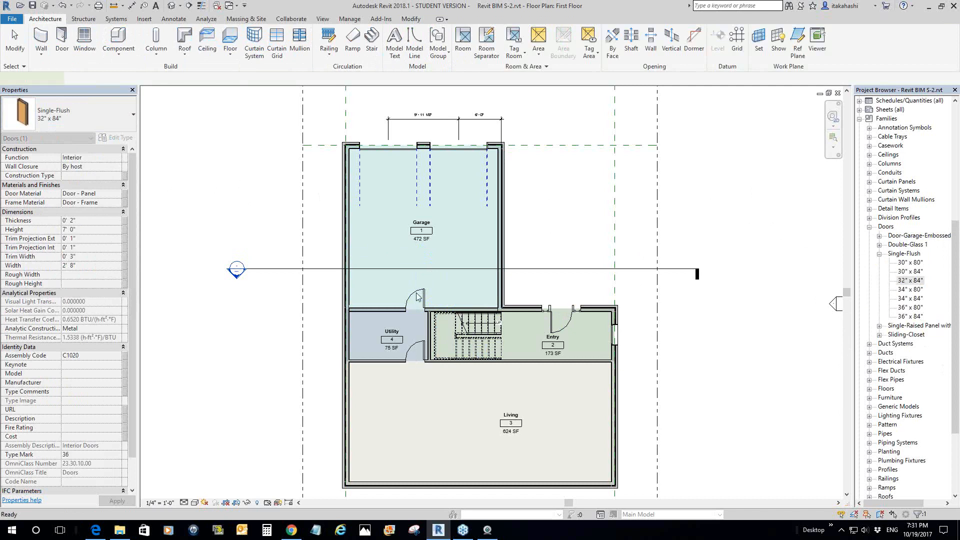
left_click(418, 296)
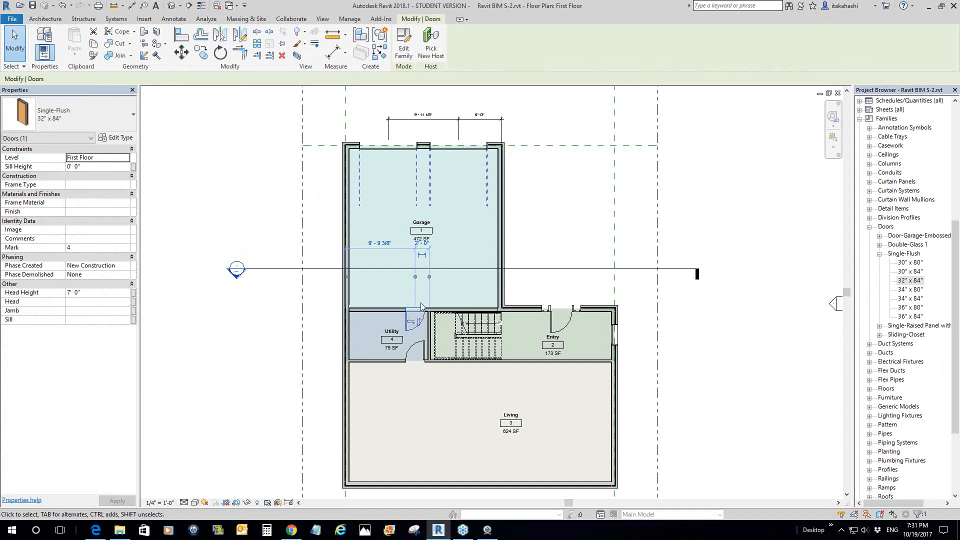
left_click(410, 325)
key("Escape")
- Open the type properties of the door between Garage and Utility, and make the dialog narrower and taller to read its parameters
left_click(414, 324)
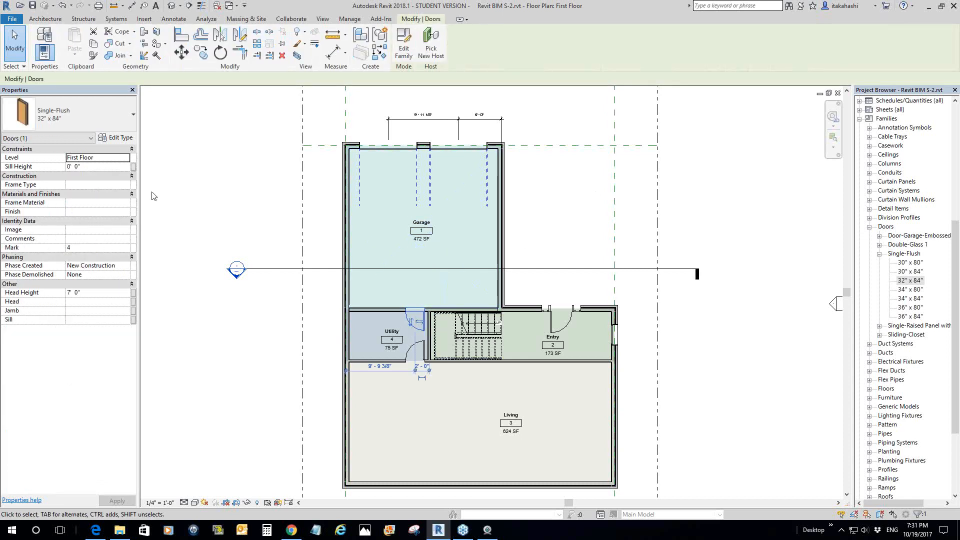
left_click(120, 140)
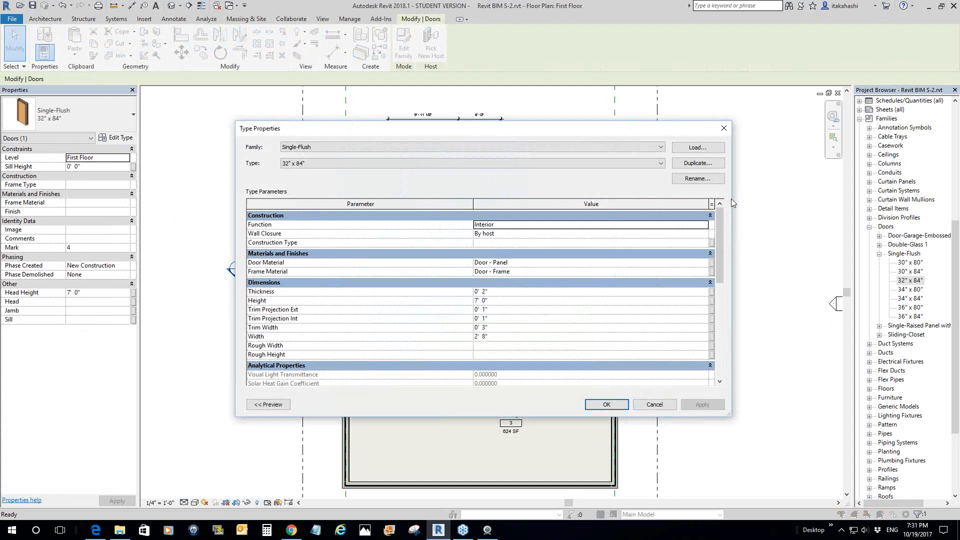
left_click_drag(731, 199, 534, 193)
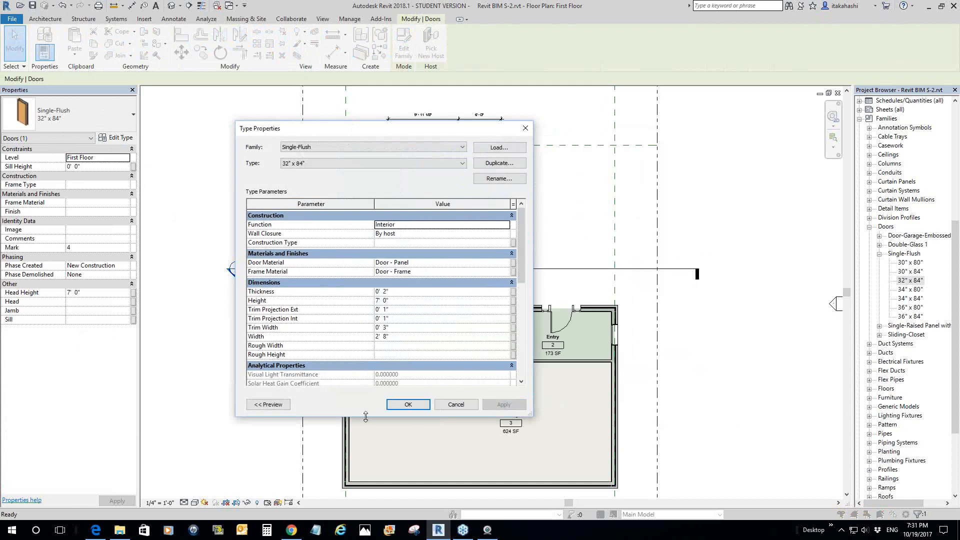
left_click_drag(366, 417, 366, 494)
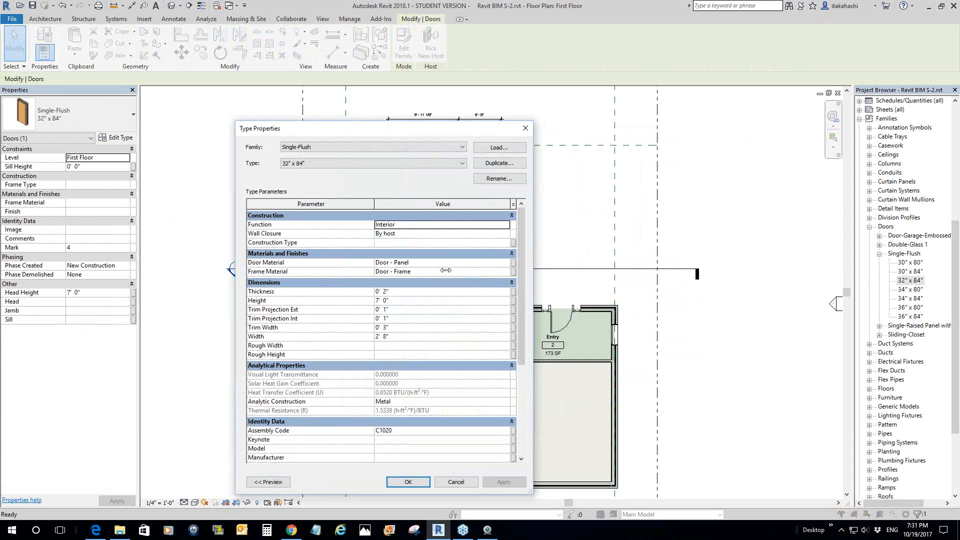
- Leave the door's type properties unchanged and inspect the Single-Flush 32" x 84" type from the project's door families
left_click(913, 280)
left_click(525, 128)
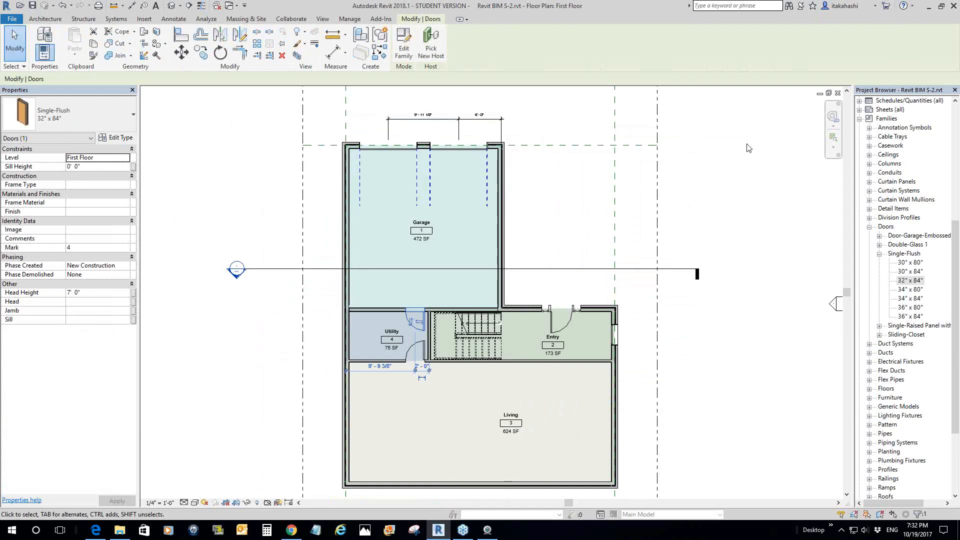
left_click(903, 283)
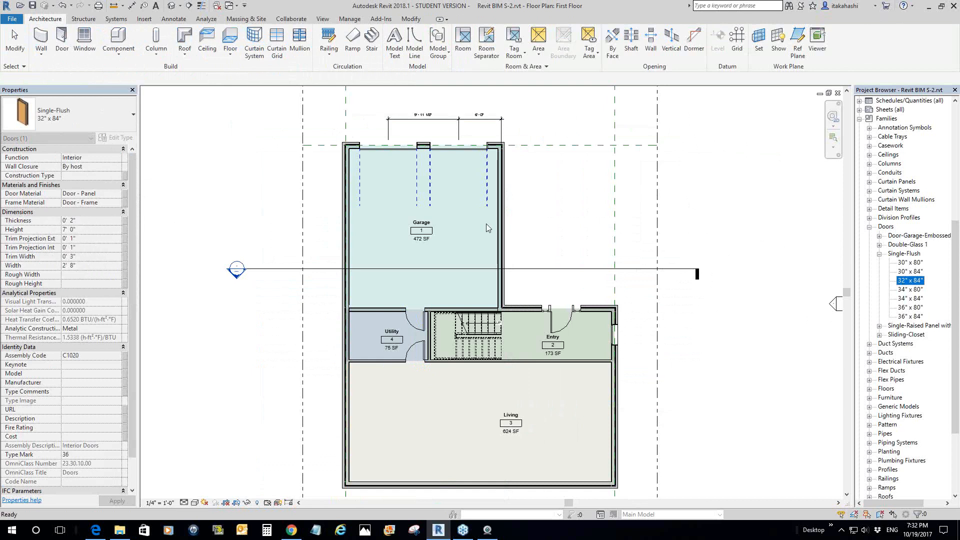
- Flip the facing of the door between the Garage and Utility rooms so it swings into the Garage
left_click(415, 322)
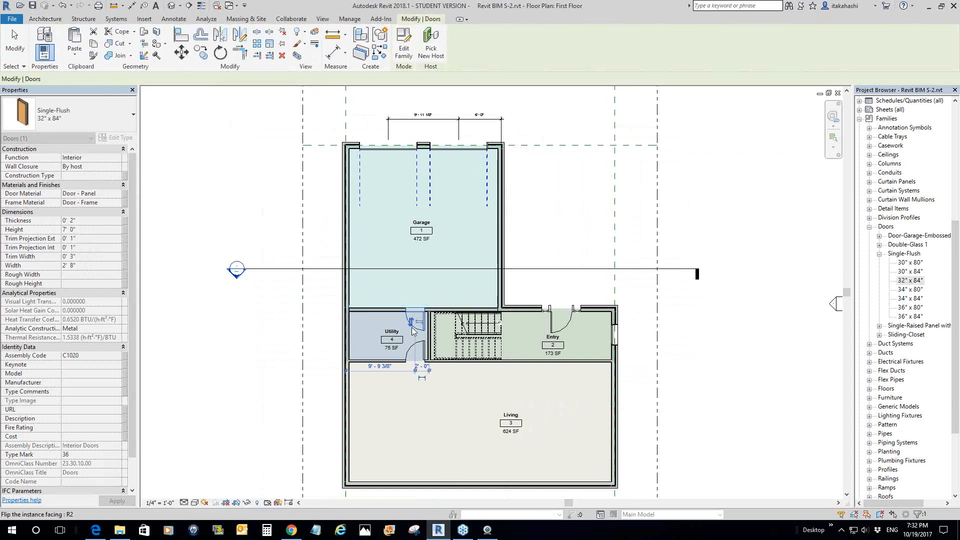
left_click(413, 329)
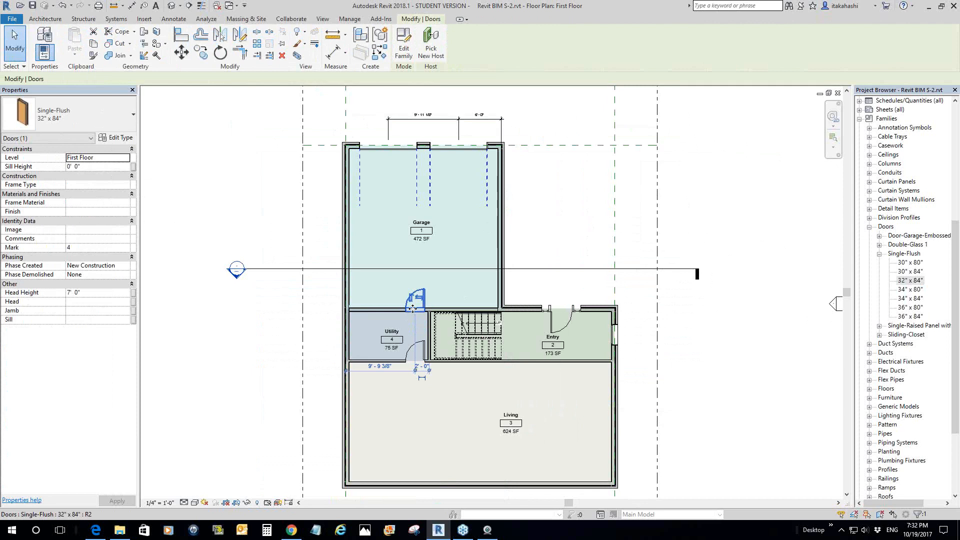
- Compare the garage–utility door's instance and type properties with the Single-Flush 32" x 84" type in the project families
left_click(123, 138)
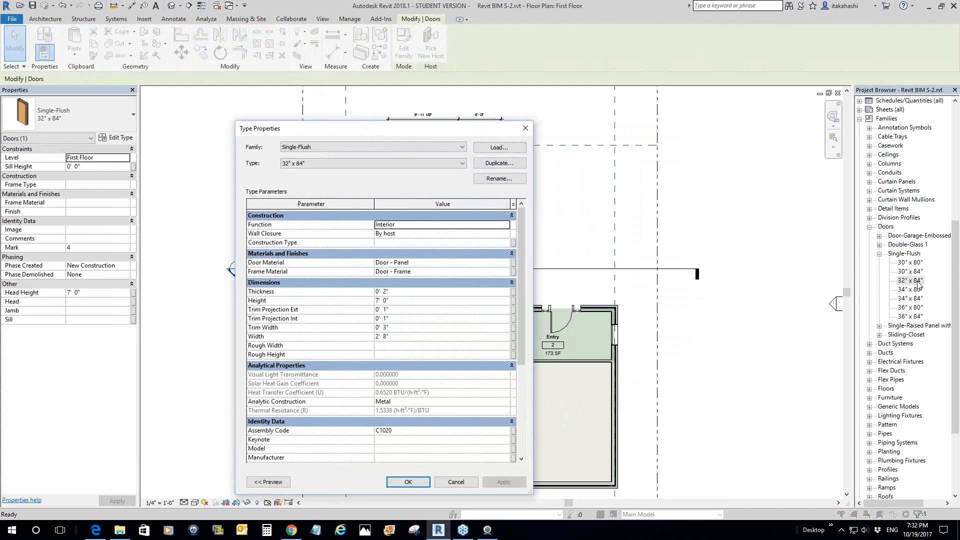
left_click(525, 128)
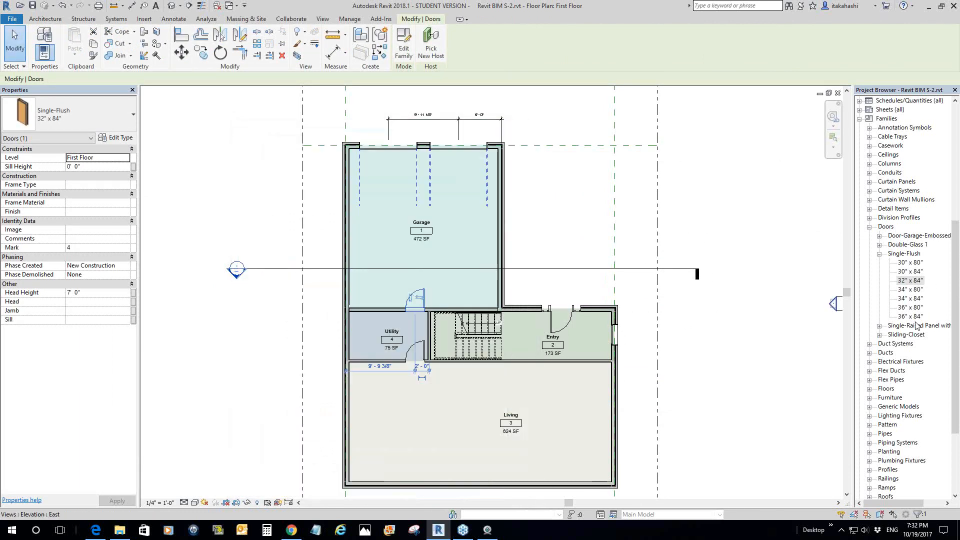
left_click(910, 280)
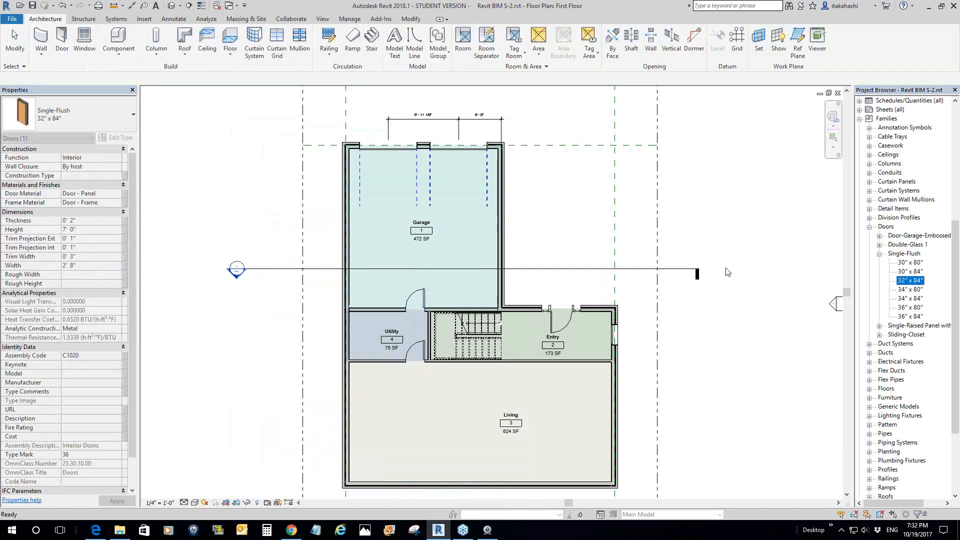
left_click(82, 228)
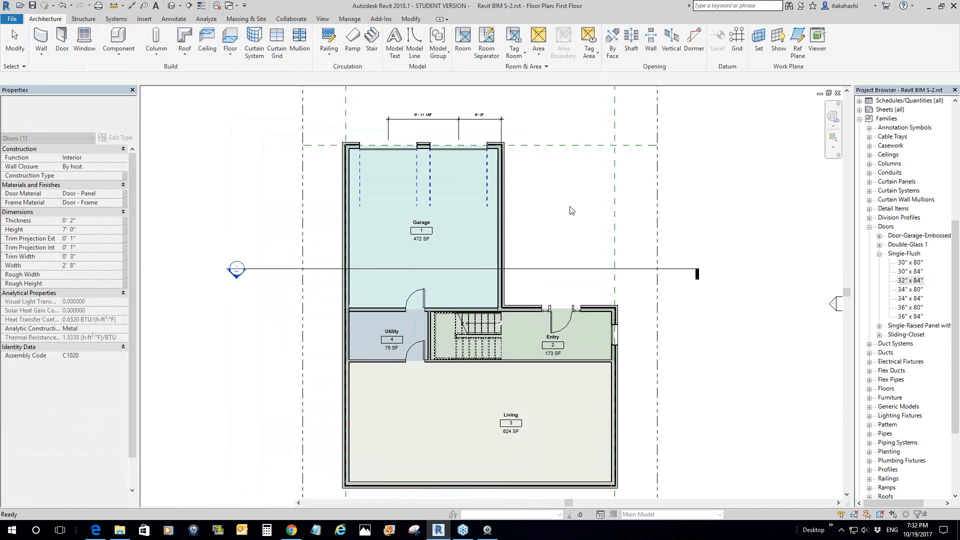
left_click(416, 299)
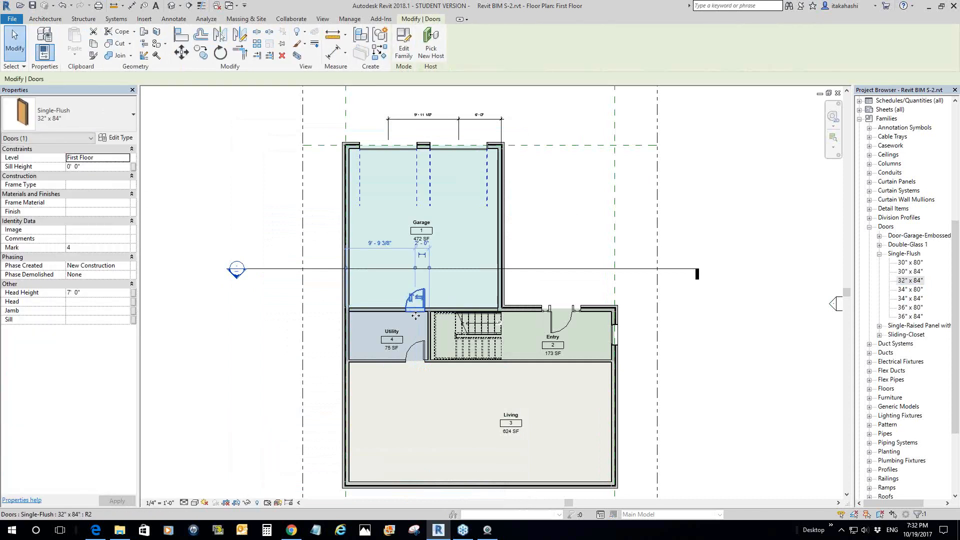
- Open the type properties of the door between Utility and Living and switch it to the 30" x 84" type
left_click(411, 364)
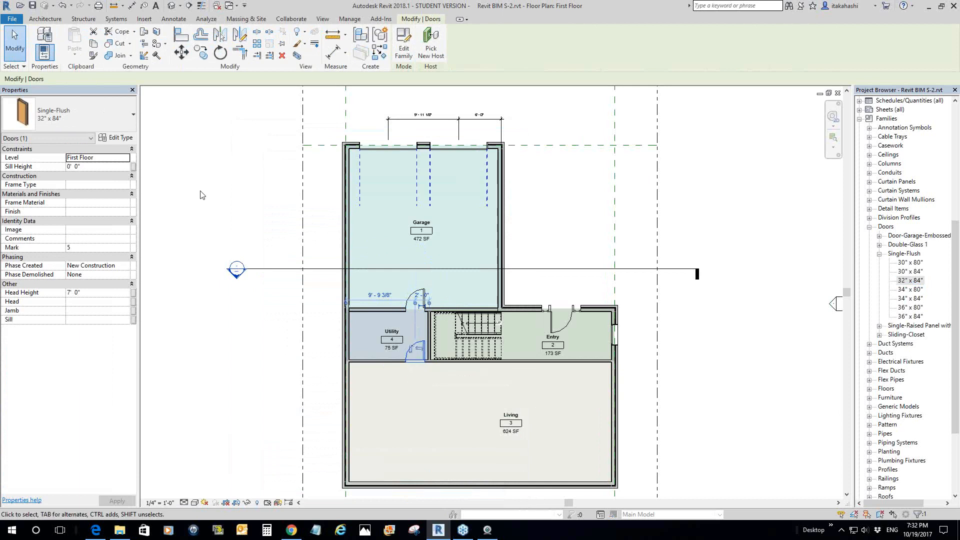
left_click(119, 138)
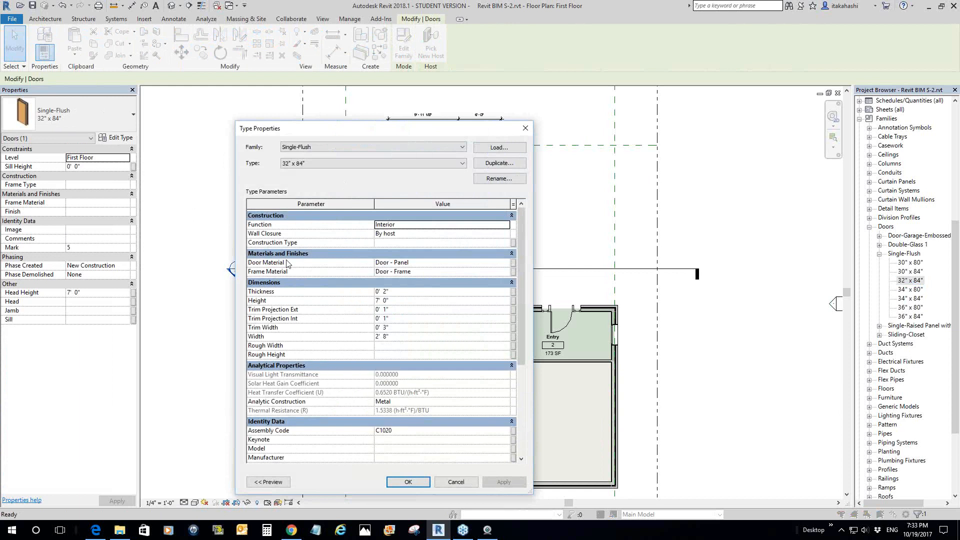
left_click(462, 164)
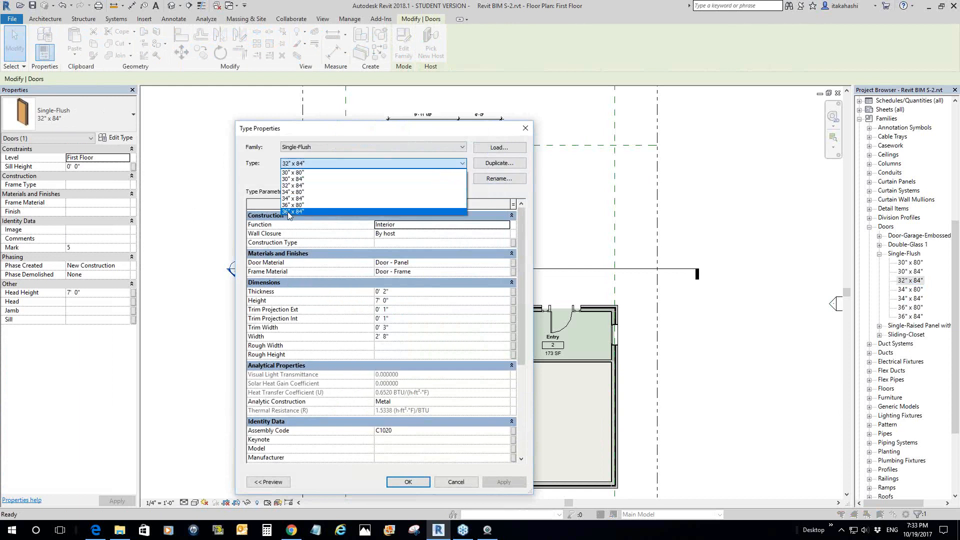
left_click(303, 172)
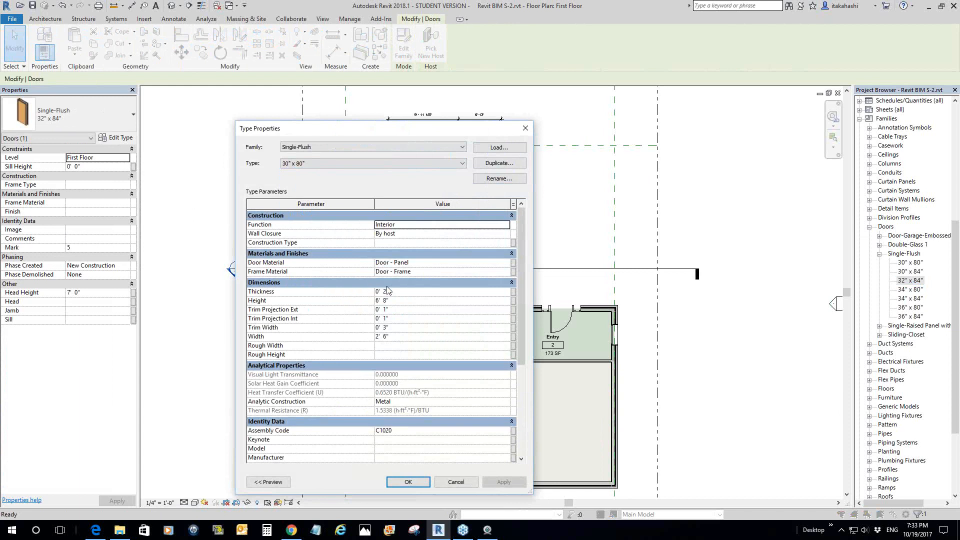
left_click(300, 163)
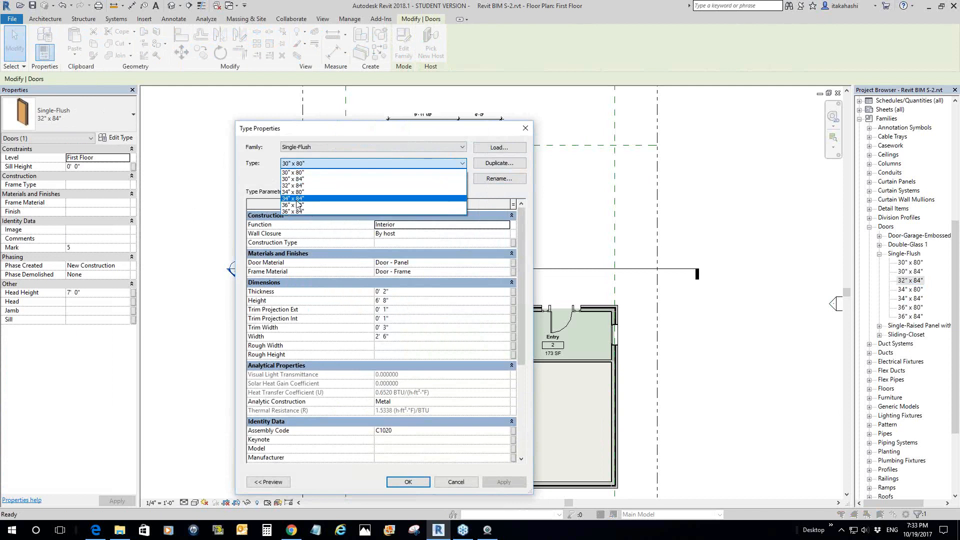
left_click(295, 179)
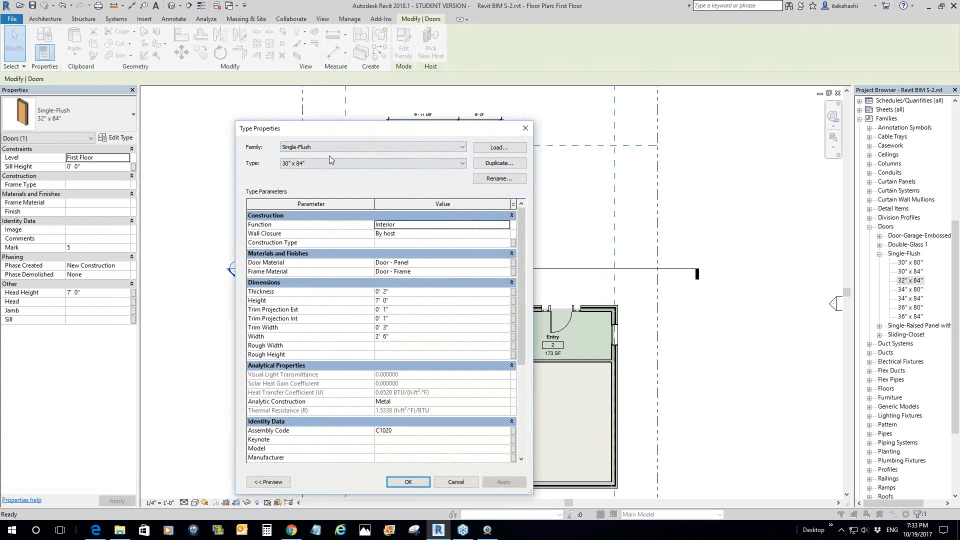
- Duplicate the Single-Flush 30" x 84" door type, keeping the suggested name
left_click(511, 165)
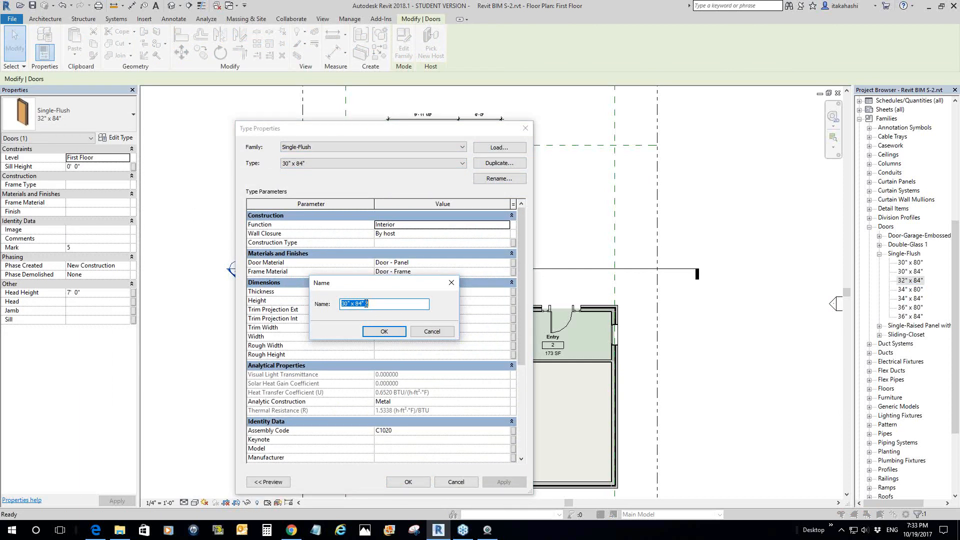
left_click(383, 331)
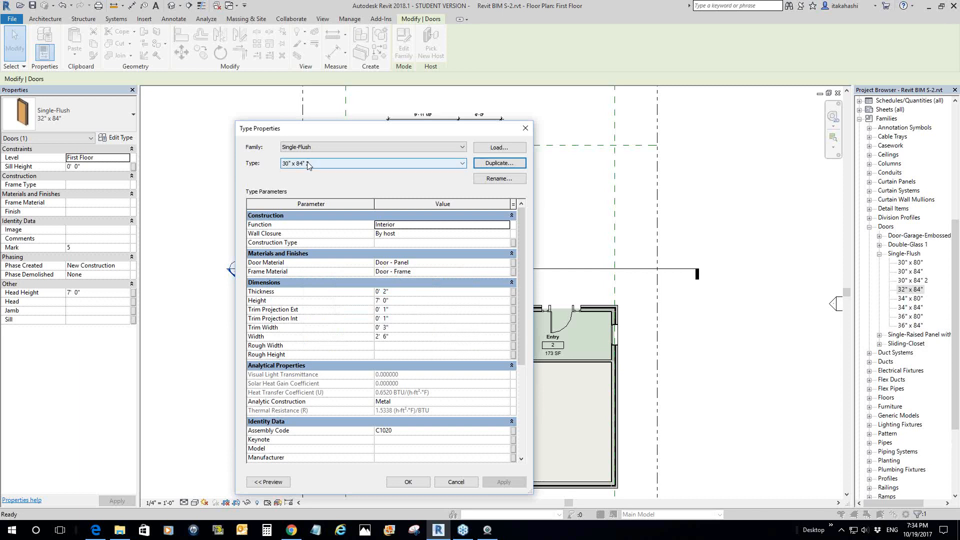
left_click(499, 179)
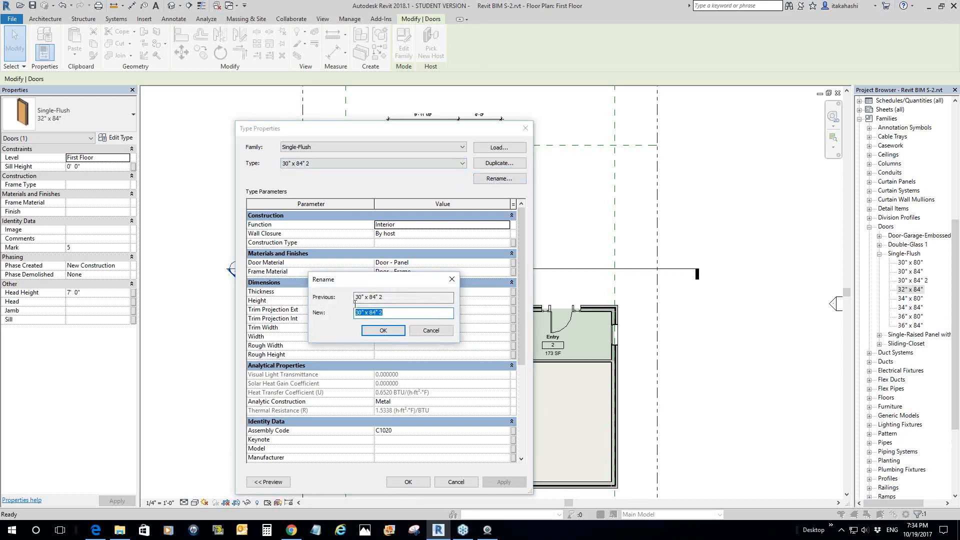
left_click(431, 331)
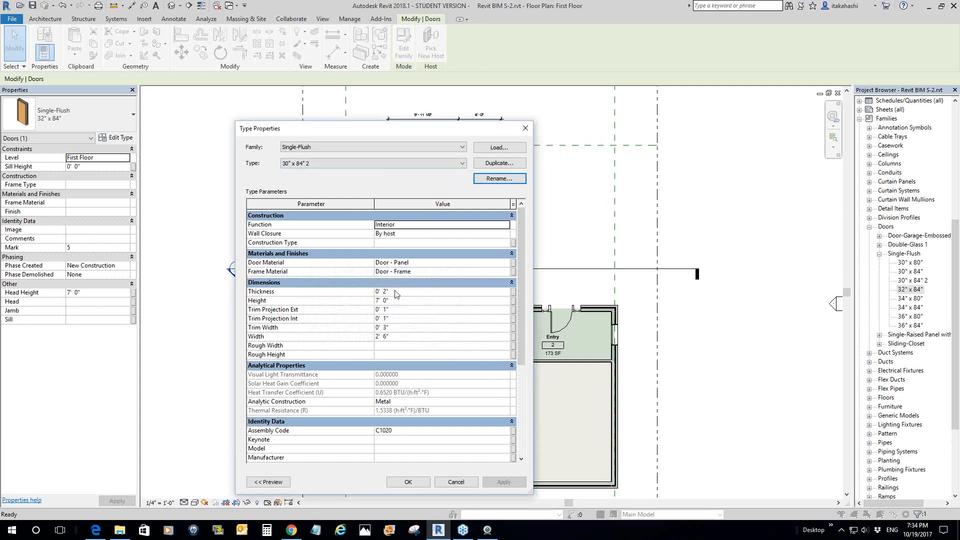
- Set the duplicated door type's height to 8' 0", rename it 30" x 96", and apply it to the utility–living door
left_click(379, 302)
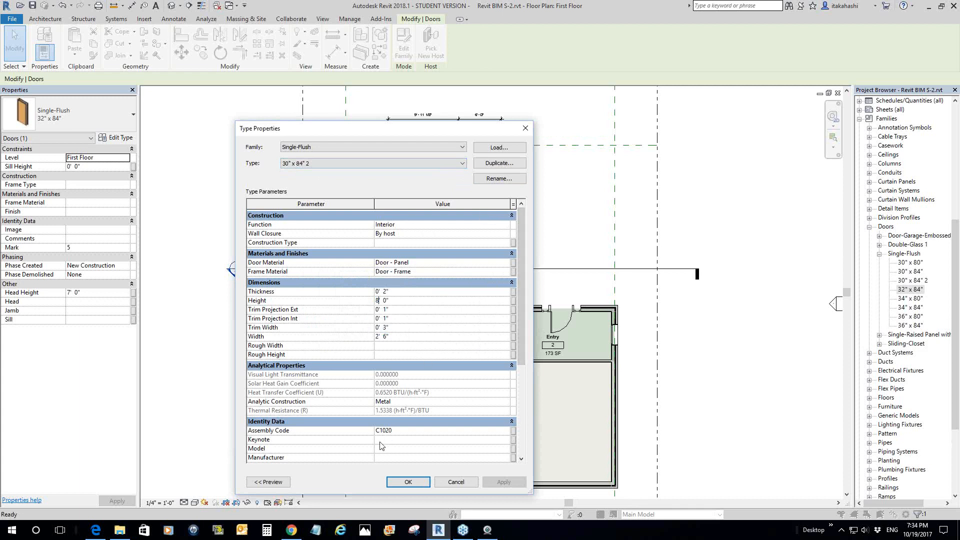
left_click_drag(524, 359, 534, 332)
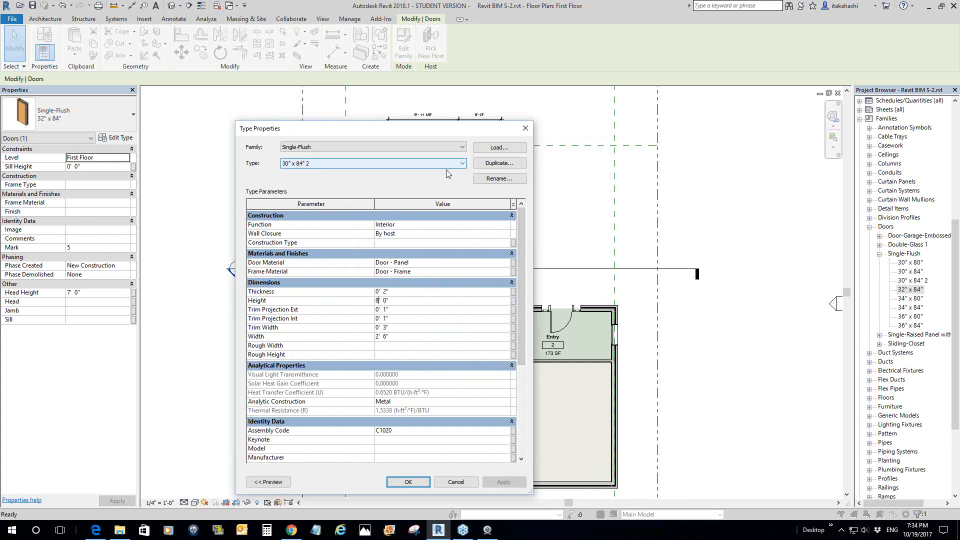
left_click(498, 178)
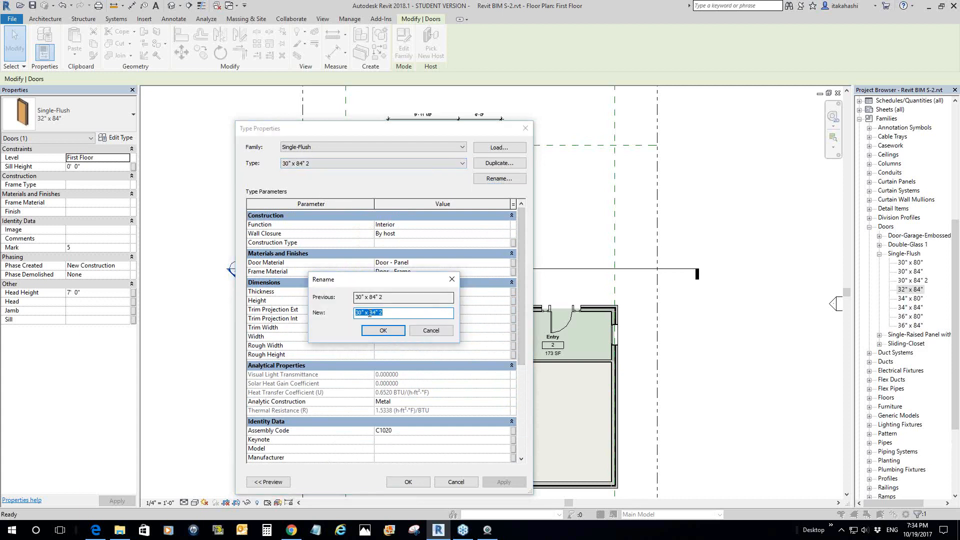
left_click(373, 313)
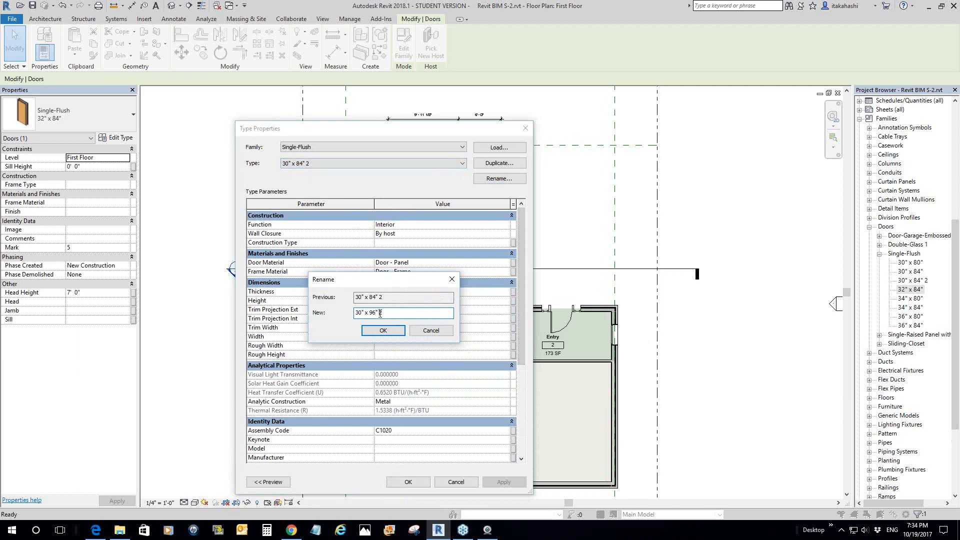
left_click(398, 332)
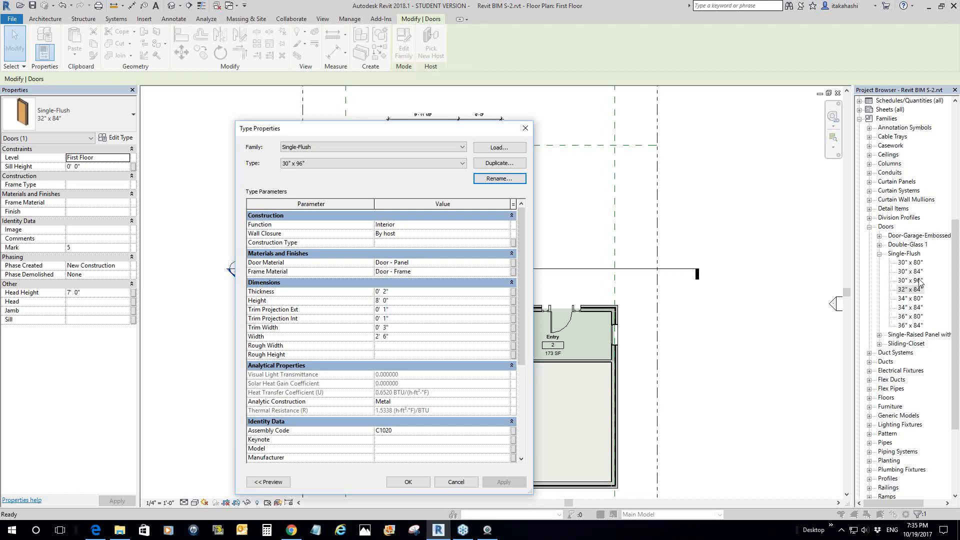
left_click(416, 486)
- Compare the types and head heights of the garage–utility and utility–living doors
left_click(683, 305)
scroll(408, 368, "up", 3)
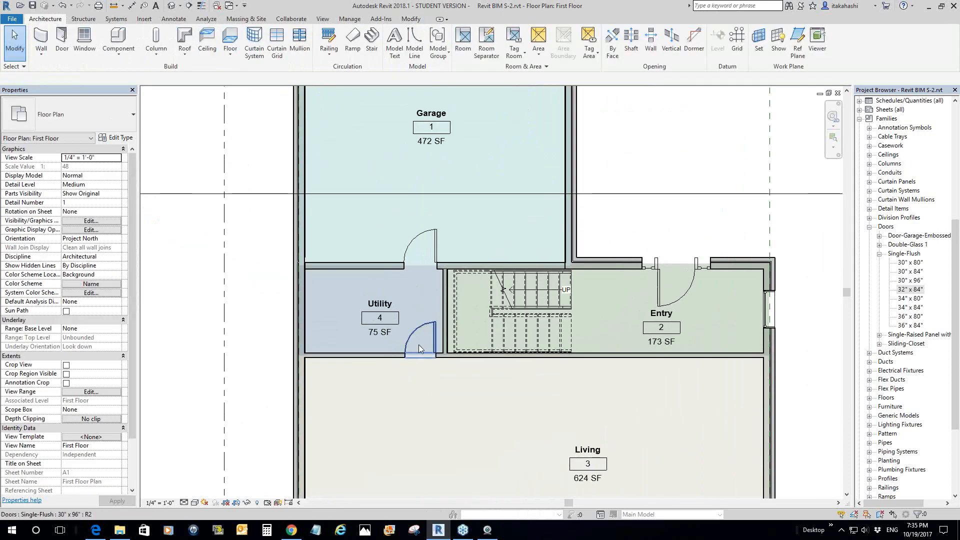
left_click(416, 350)
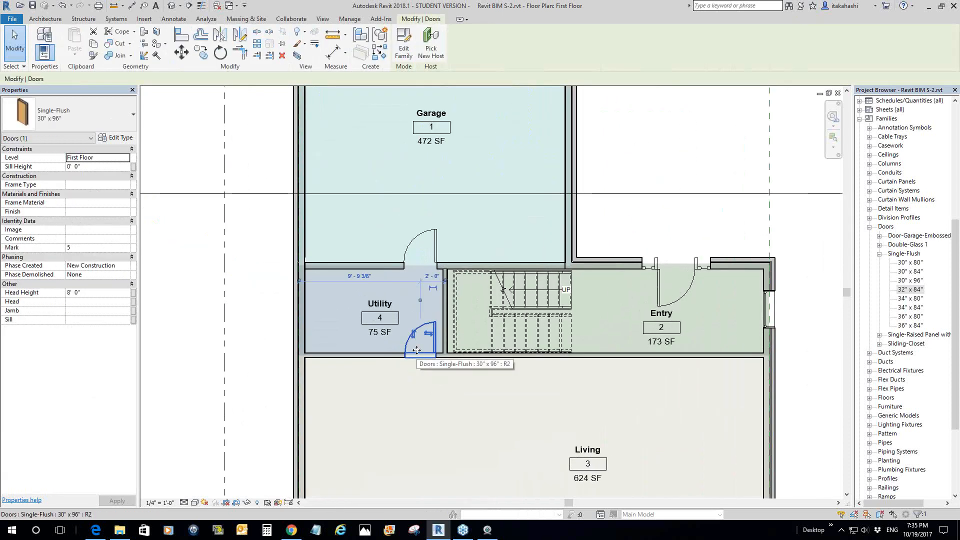
left_click(437, 249)
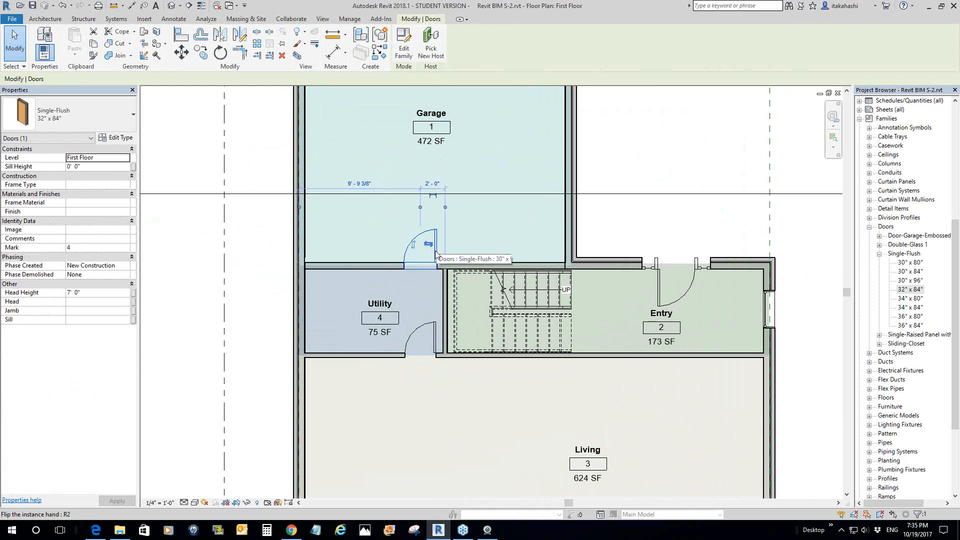
left_click(427, 328)
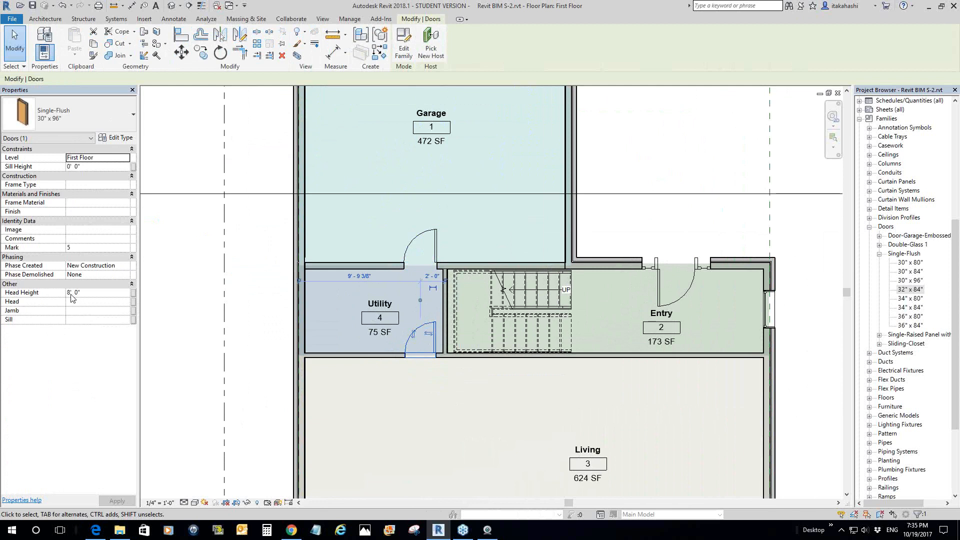
left_click(435, 253)
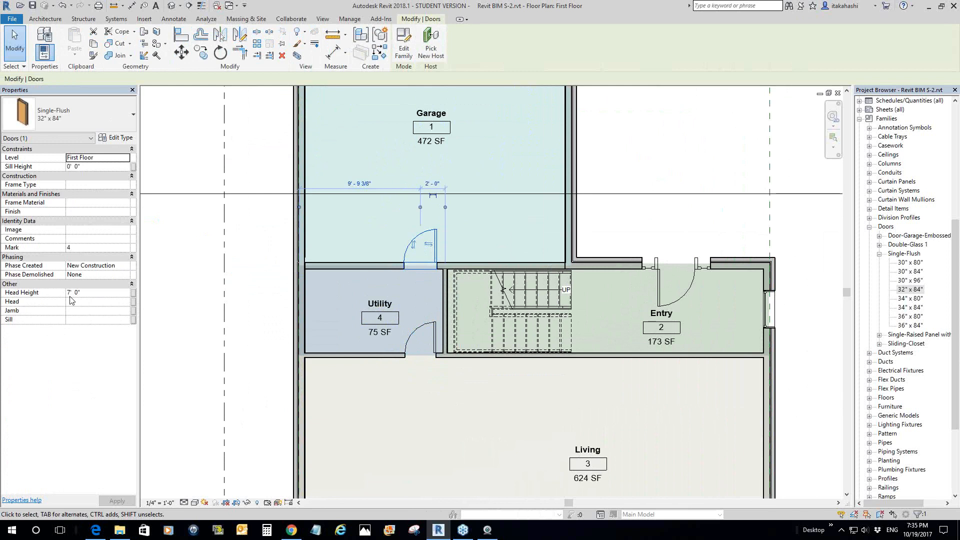
left_click(420, 348)
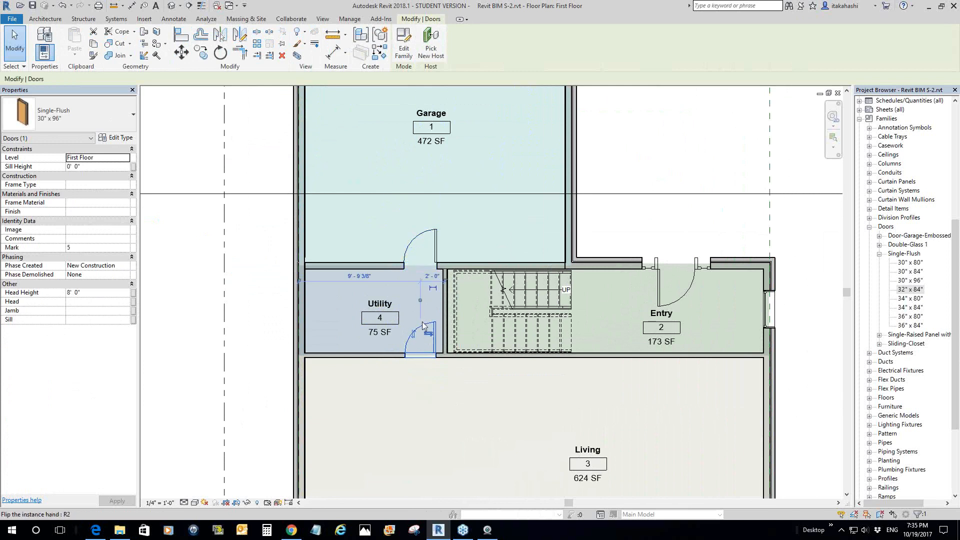
key("Escape")
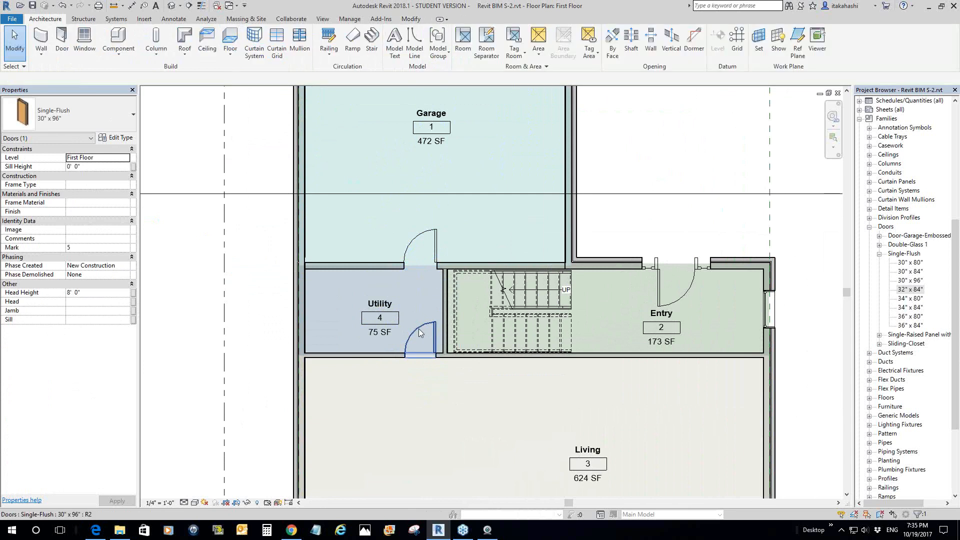
- Open the First Floor view's type properties and duplicate the Floor Plan type with the suggested name
scroll(413, 415, "down", 3)
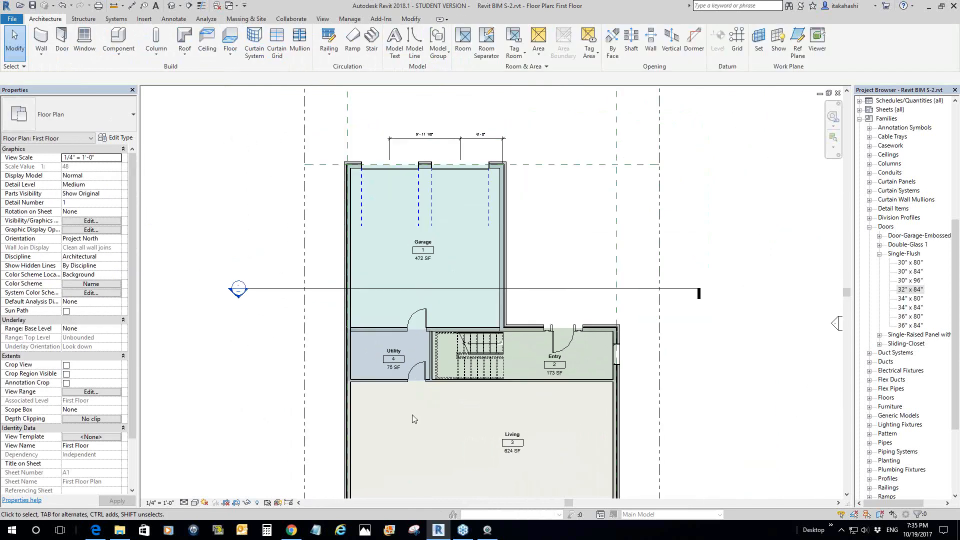
middle_click_drag(412, 415, 422, 398)
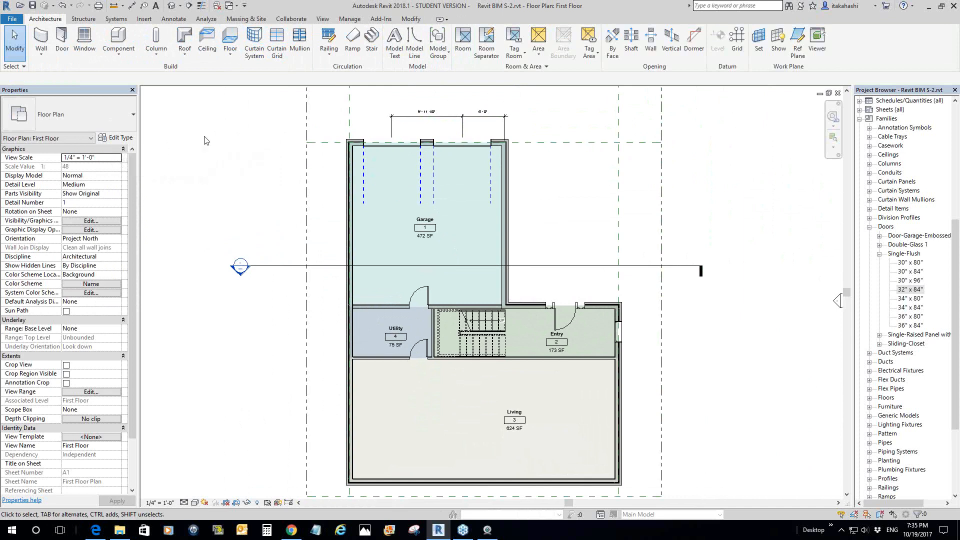
left_click(122, 140)
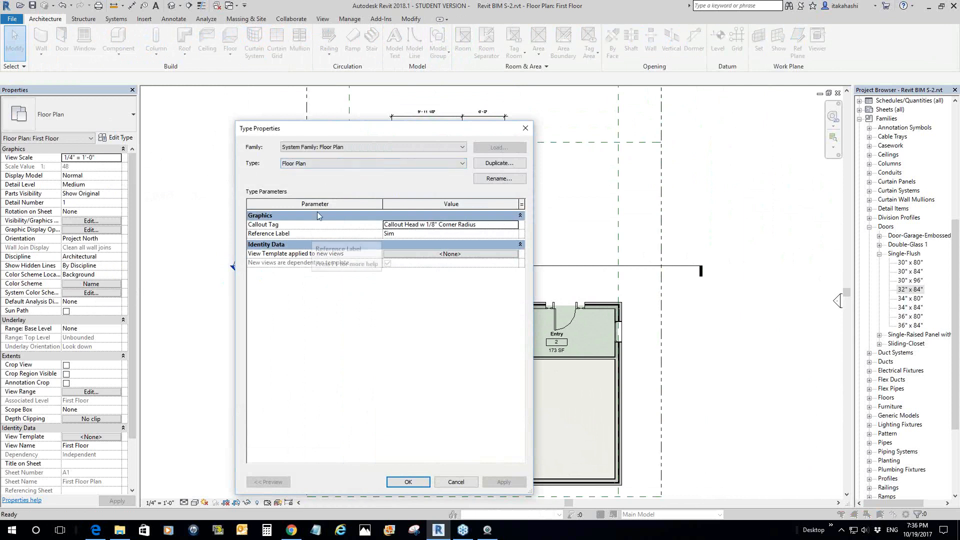
left_click(499, 163)
left_click(378, 332)
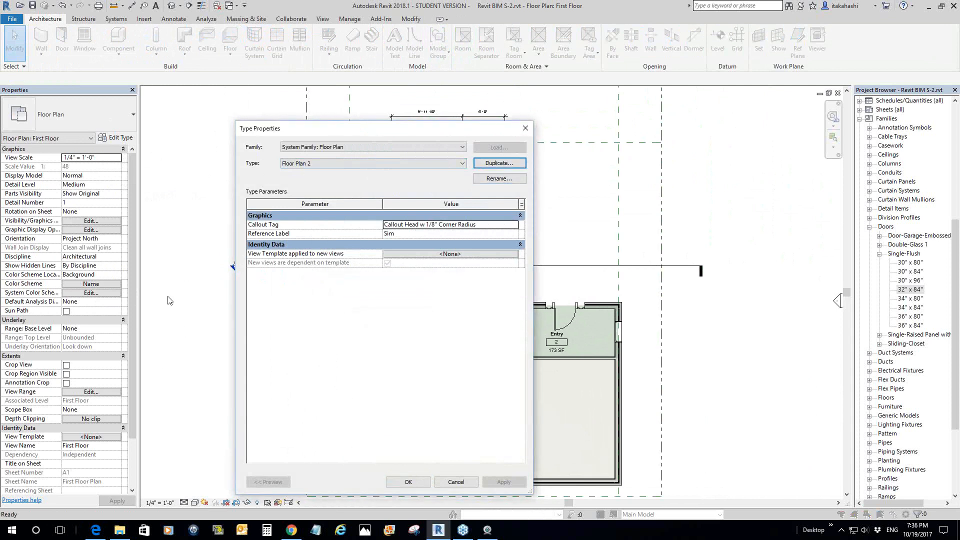
- Discard the view type duplication and compare the properties of the Living room with those of its room tag
left_click(457, 482)
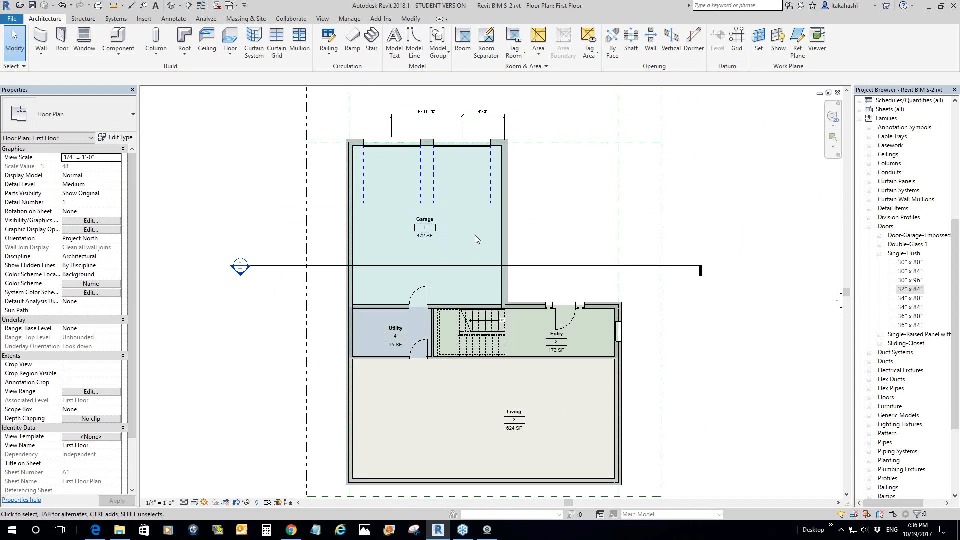
scroll(467, 233, "up", 2)
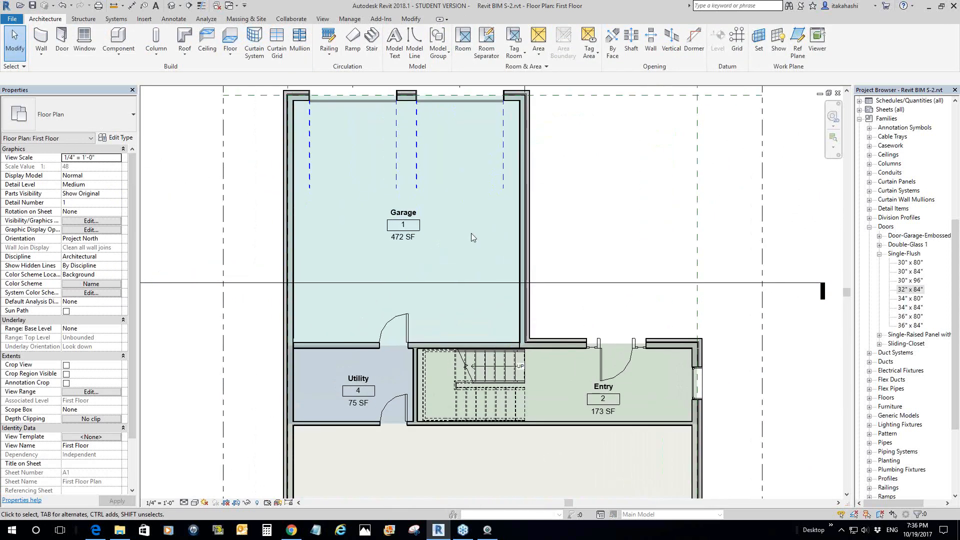
scroll(551, 283, "down", 1)
middle_click_drag(558, 294, 571, 272)
scroll(574, 377, "up", 3)
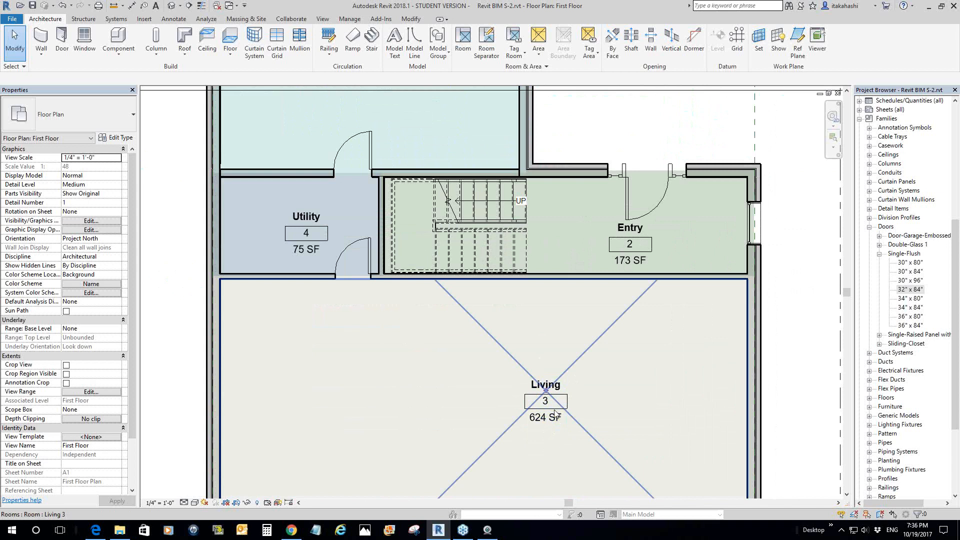
left_click(560, 378)
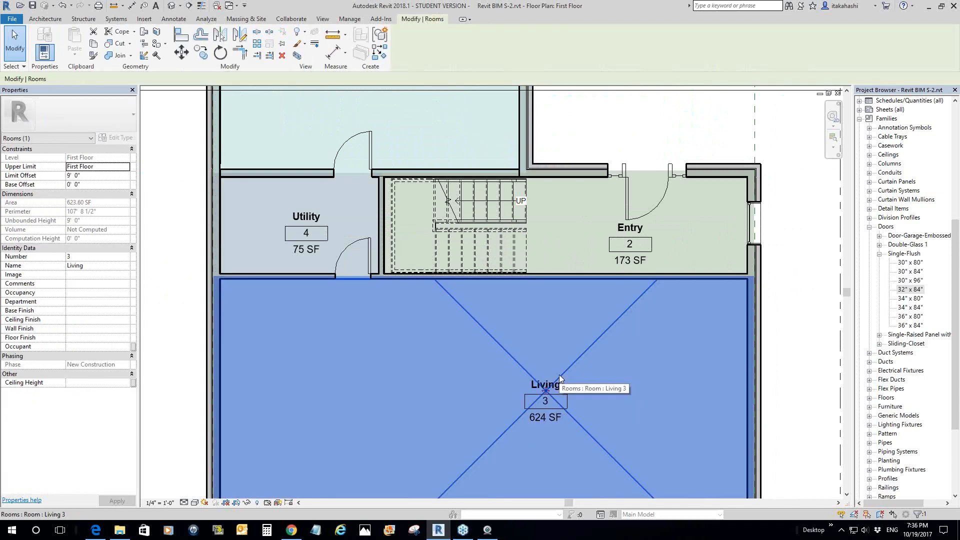
key("Tab")
left_click(560, 379)
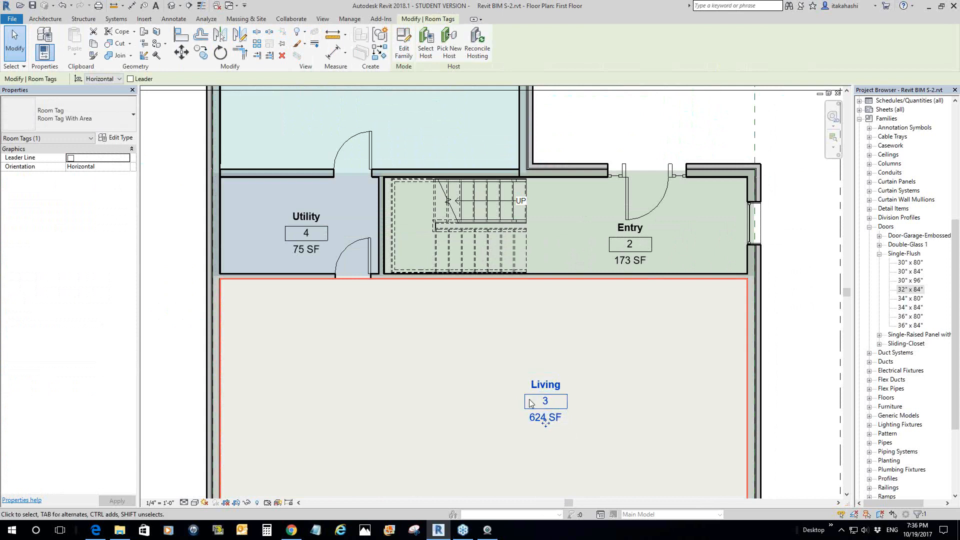
left_click(183, 366)
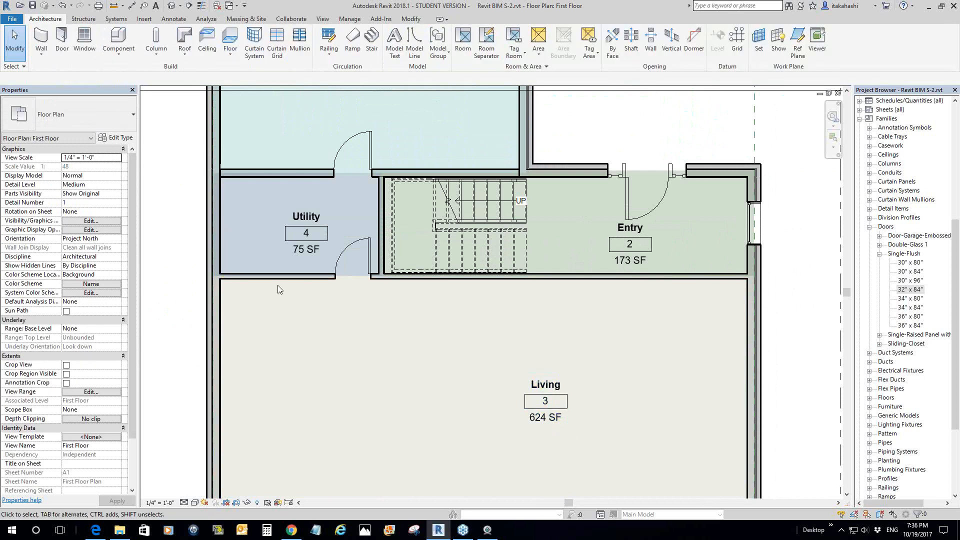
- Set the Living room's number to 100 in the room's instance properties
left_click(500, 344)
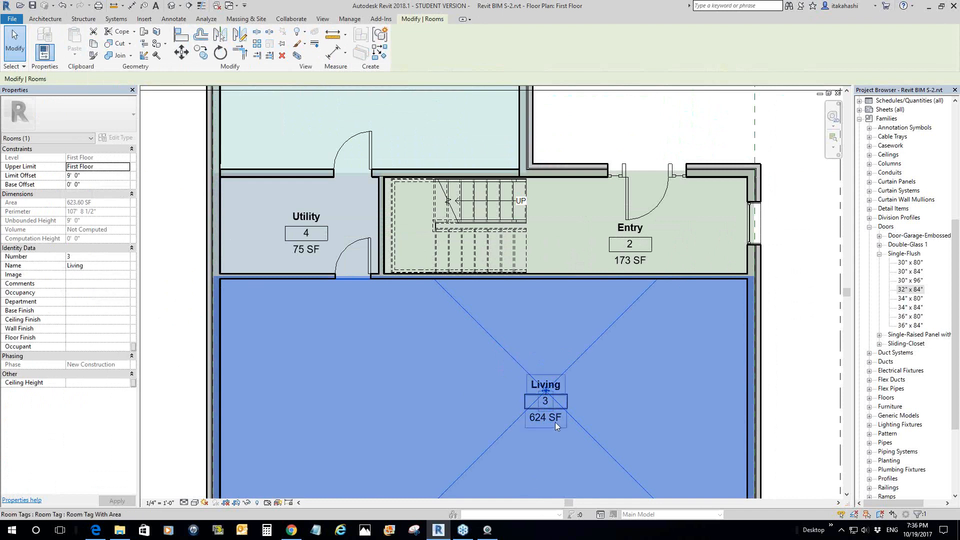
left_click(71, 257)
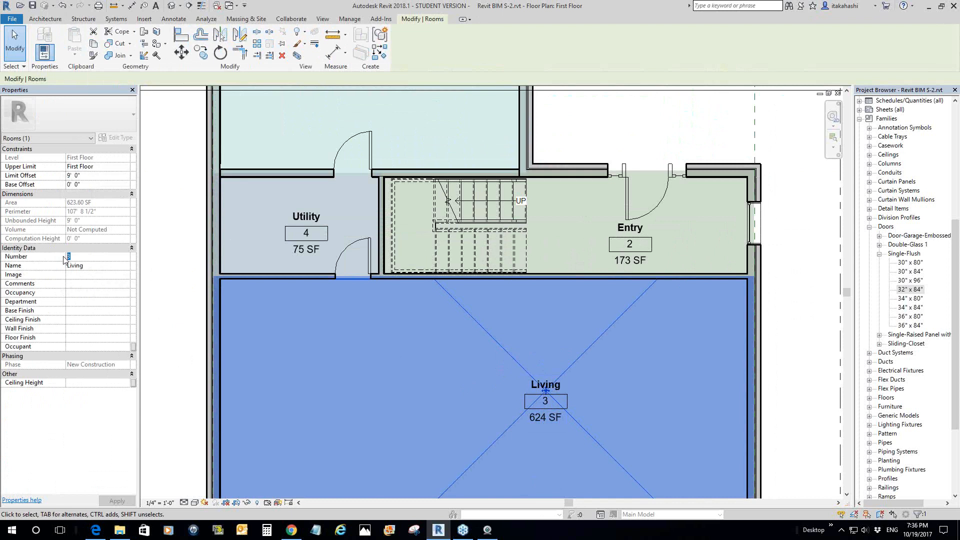
type("100")
key("Return")
key("Escape")
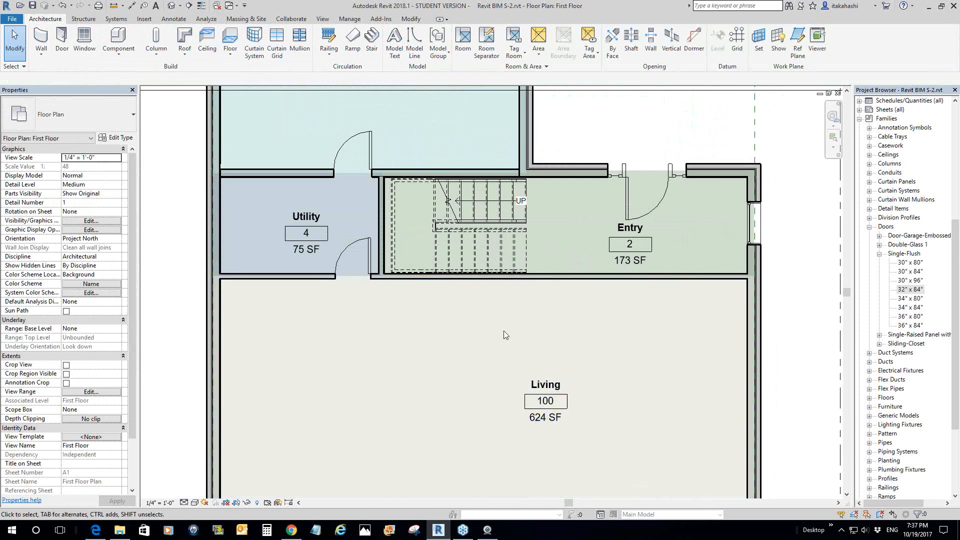
- Delete the Living room's tag without deleting the room itself
left_click(495, 344)
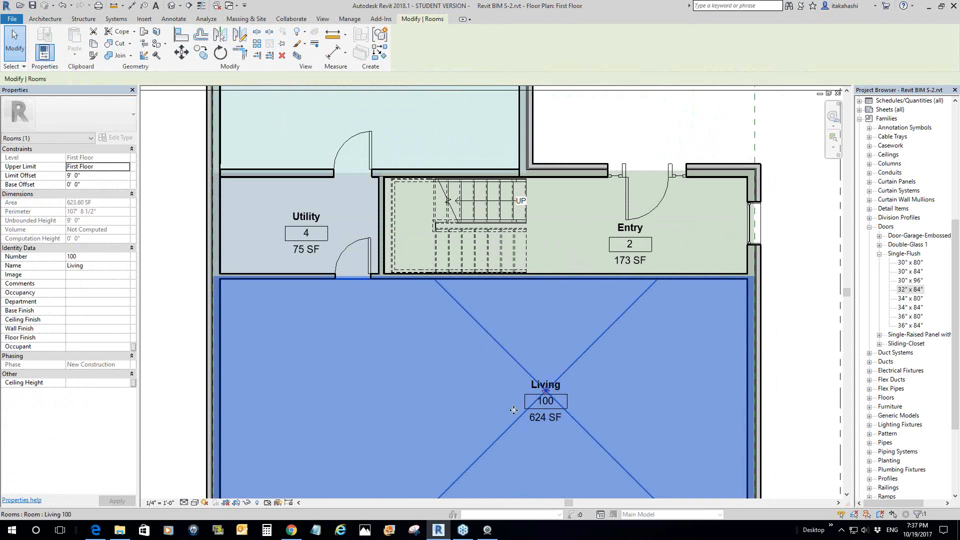
left_click(814, 378)
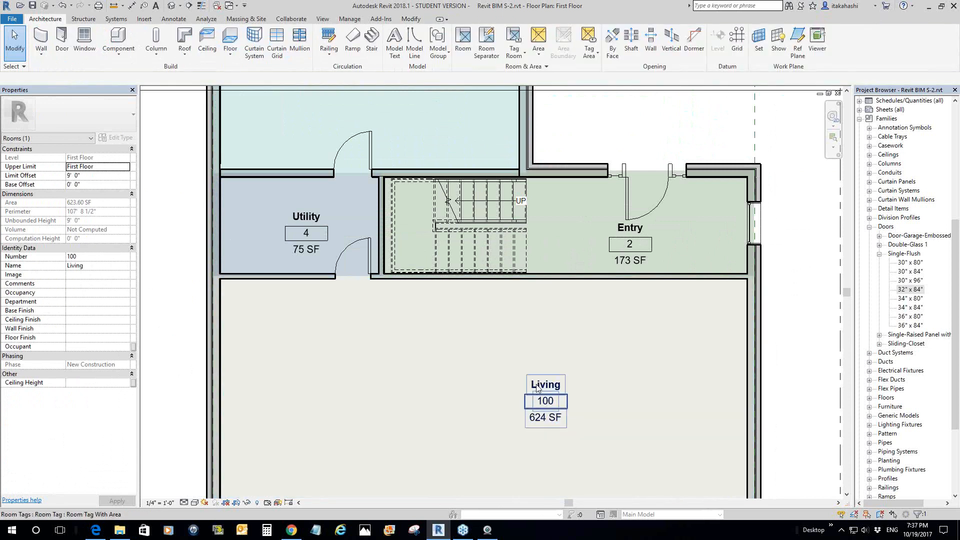
left_click(538, 385)
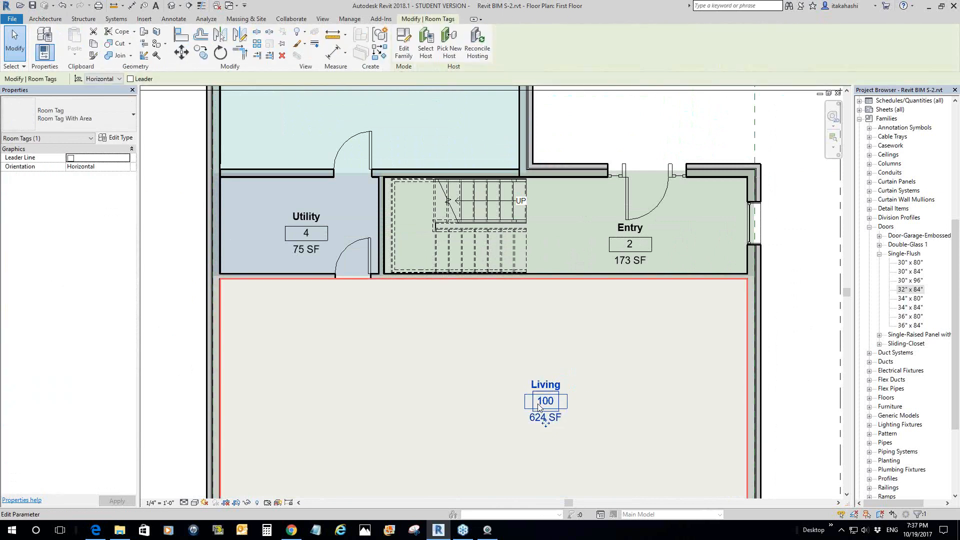
left_click(538, 402)
left_click(540, 382)
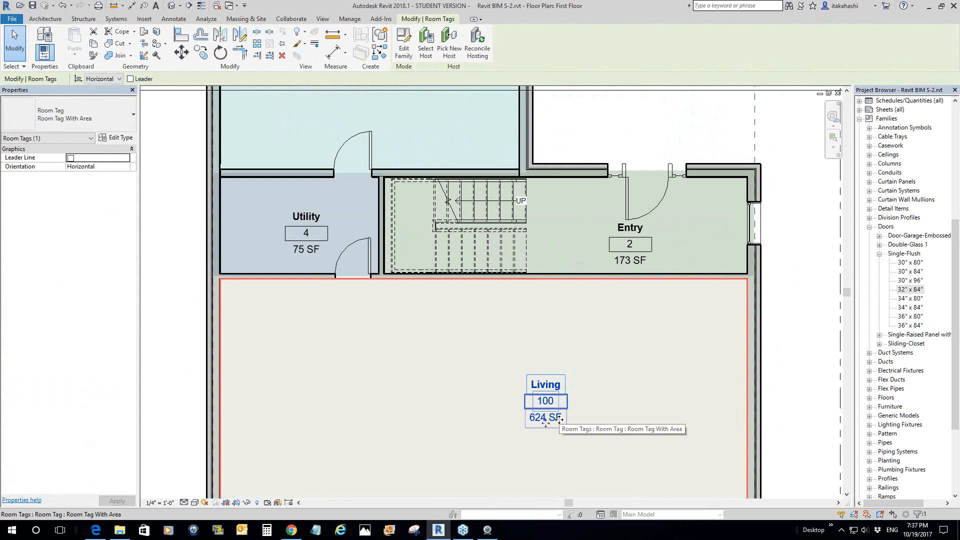
key("Delete")
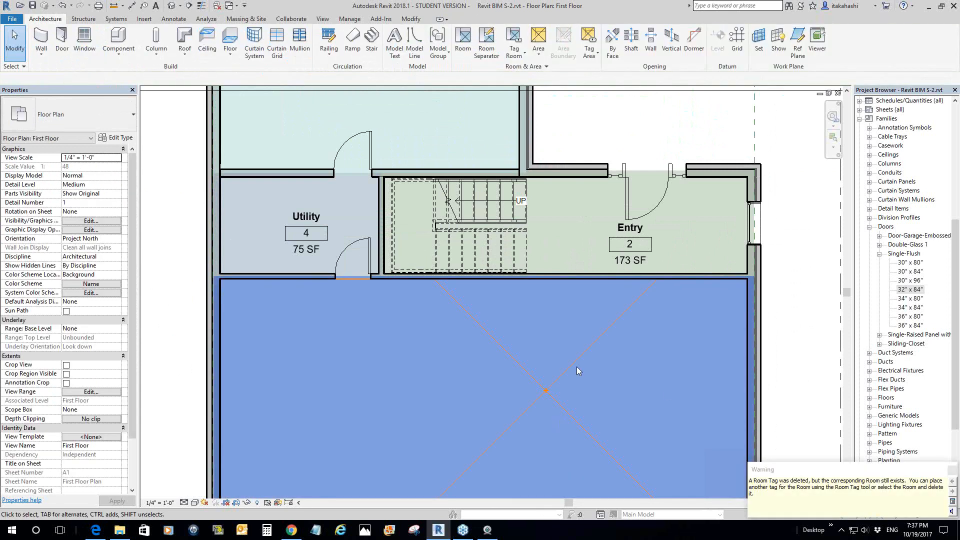
key("Delete")
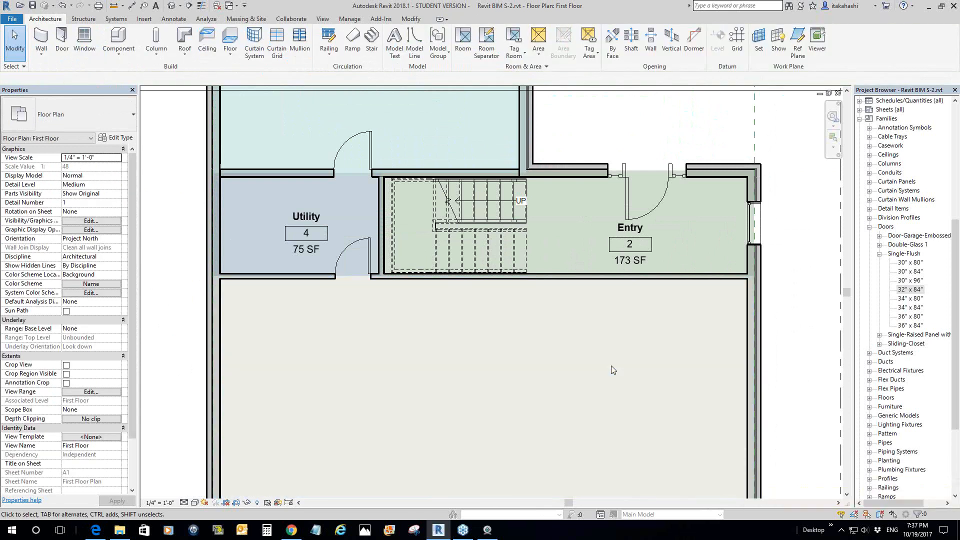
- Check the properties of the untagged Living room and save the project
left_click(550, 400)
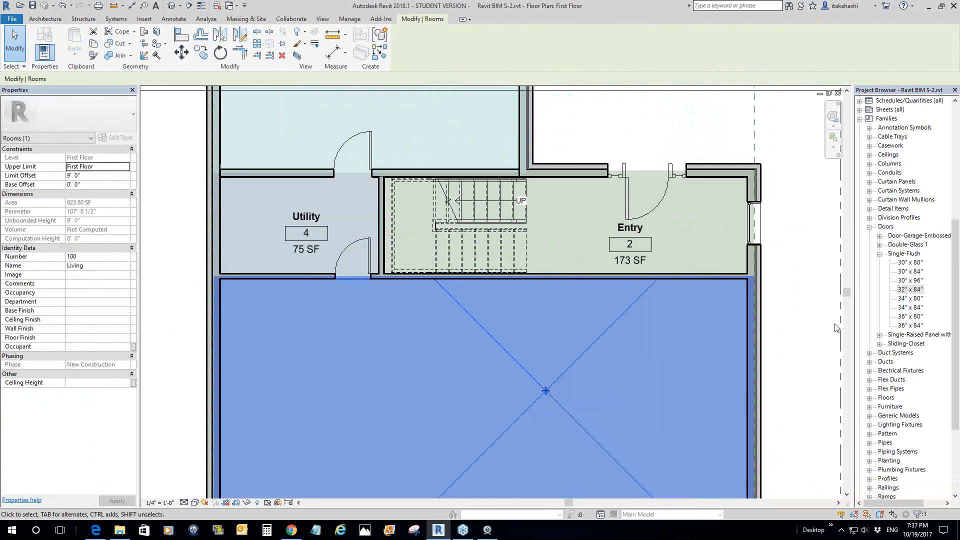
left_click(810, 328)
scroll(480, 326, "down", 1)
scroll(479, 326, "down", 1)
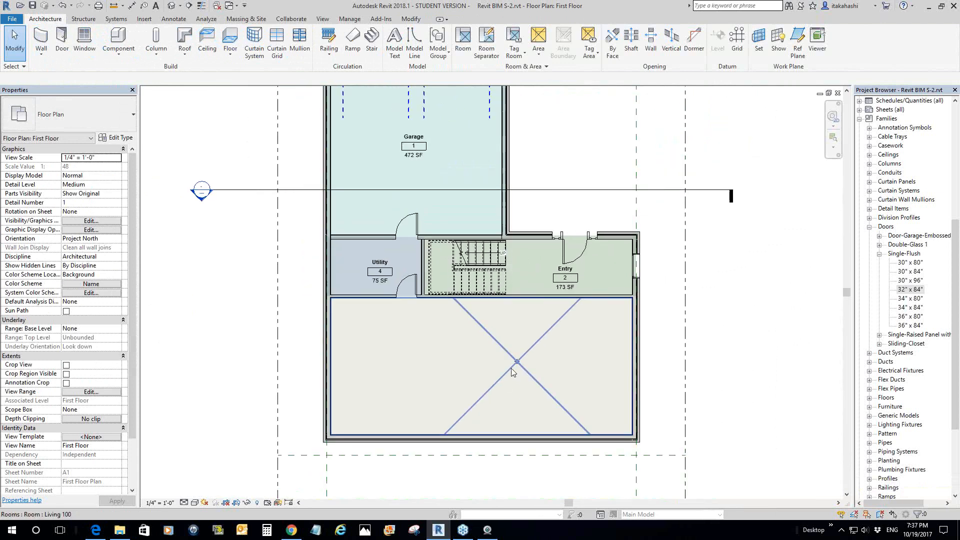
scroll(514, 368, "up", 1)
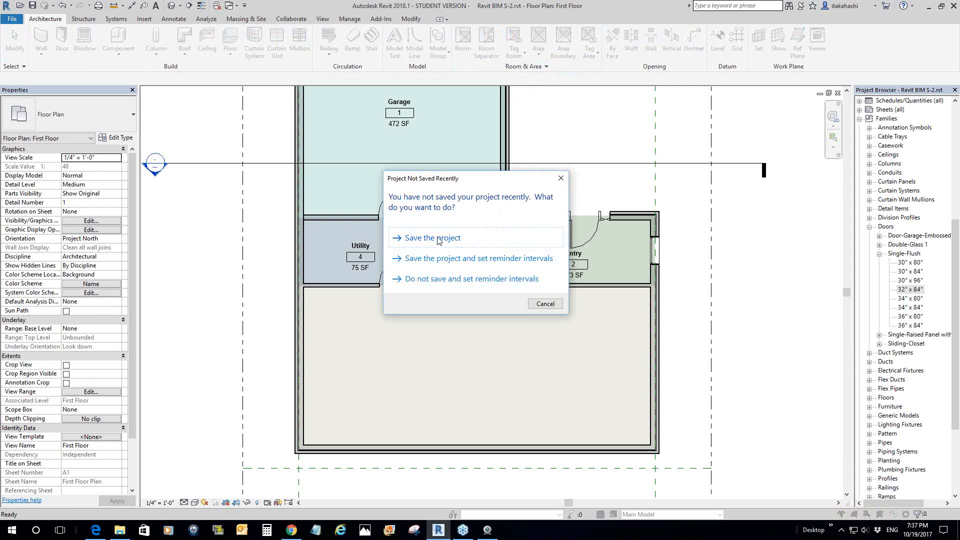
left_click(438, 238)
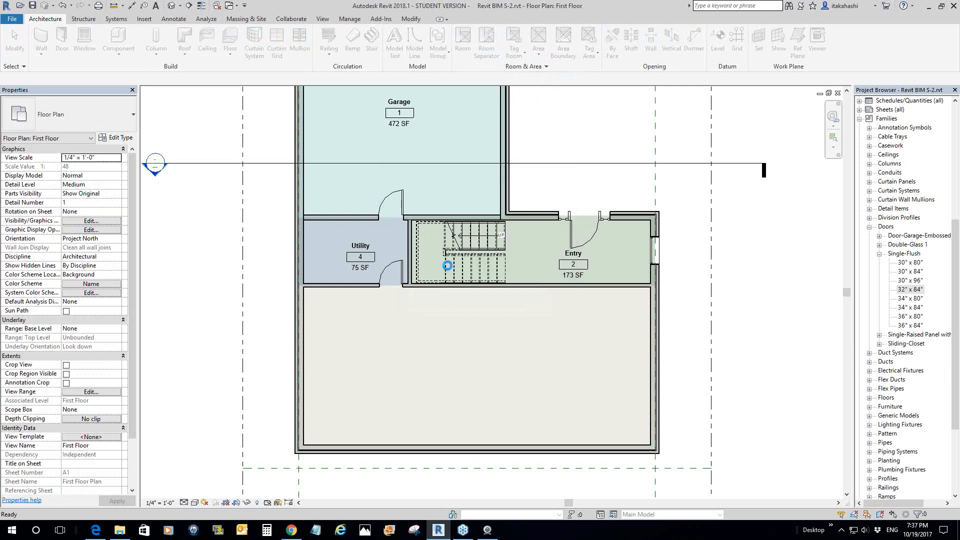
- Place a new Room Tag With Area on the Living room, just below the room's center
key("r")
key("t")
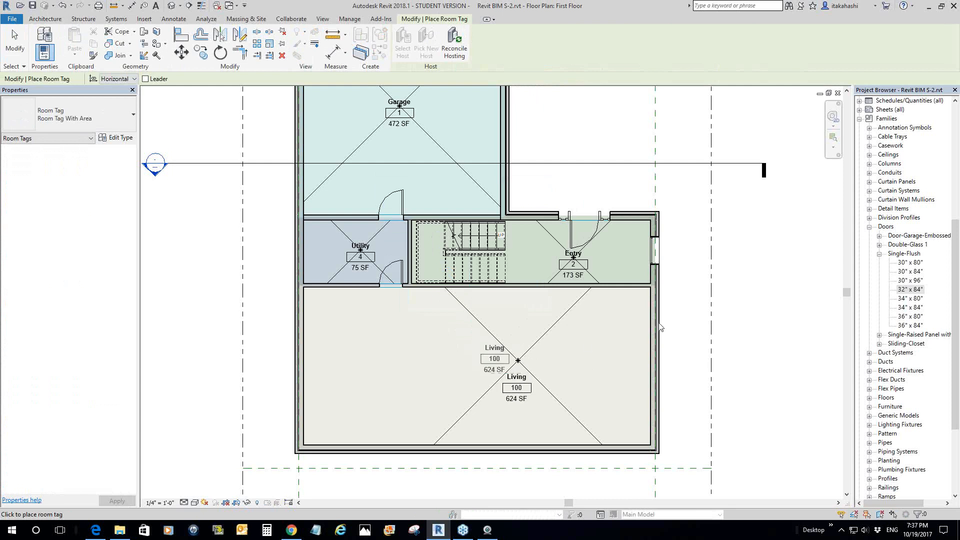
right_click(740, 316)
left_click(756, 319)
right_click(759, 323)
left_click(773, 325)
- Change the Living room's tag to the plain Room Tag type
left_click(523, 394)
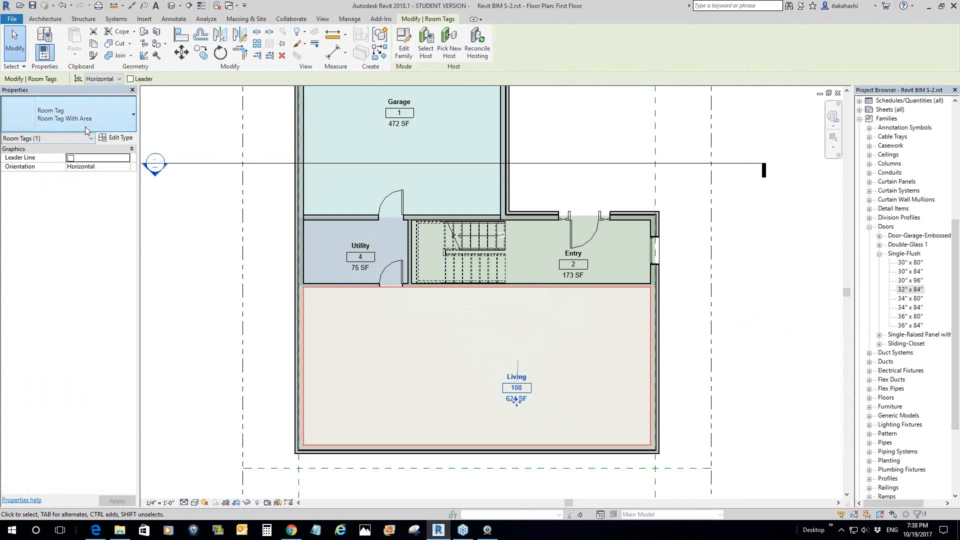
left_click(133, 116)
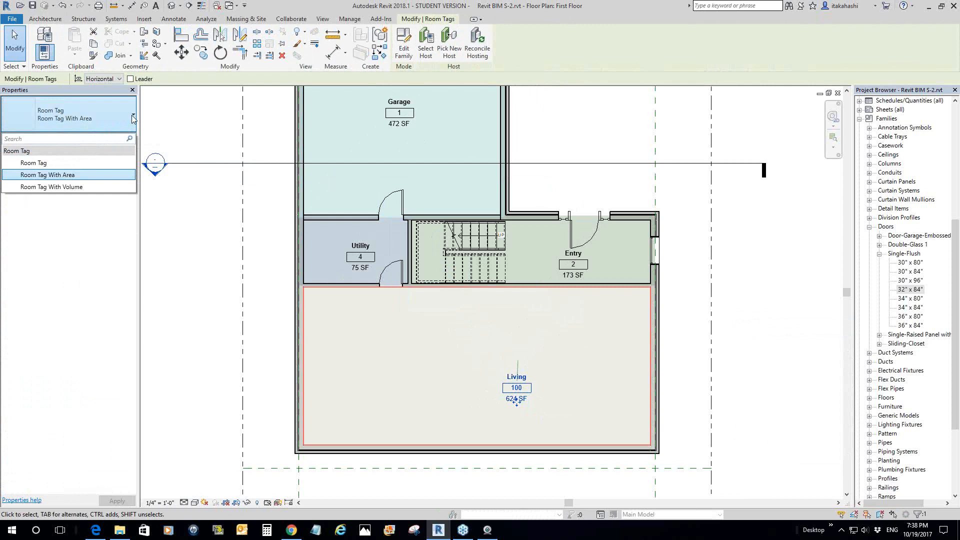
left_click(28, 163)
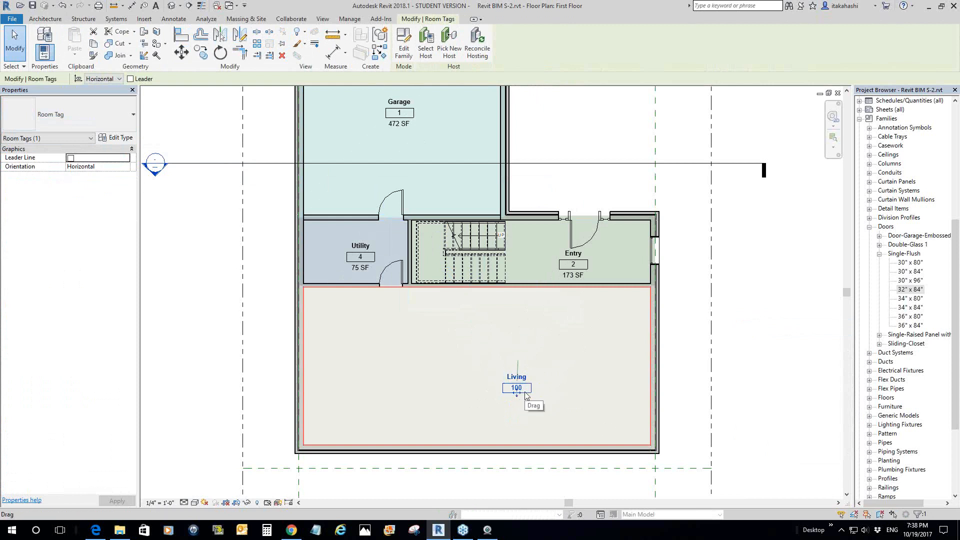
- Duplicate the Living tag's type as Room Tag 2 and turn off Show Room Number
left_click(121, 138)
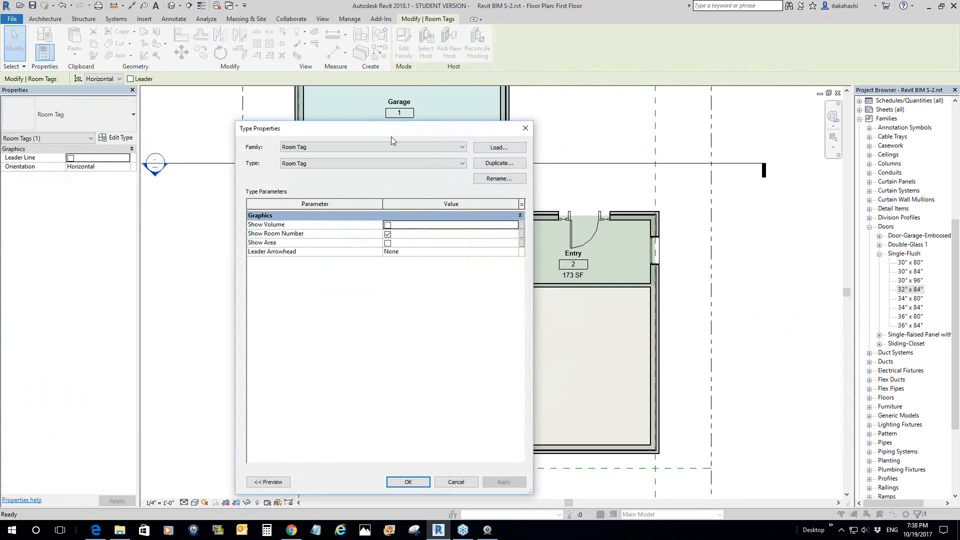
left_click(499, 163)
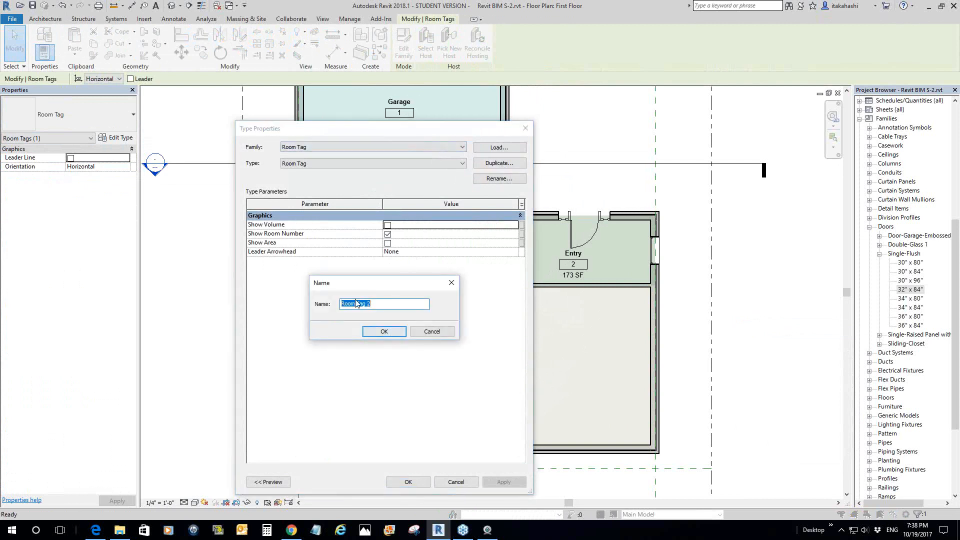
left_click(385, 332)
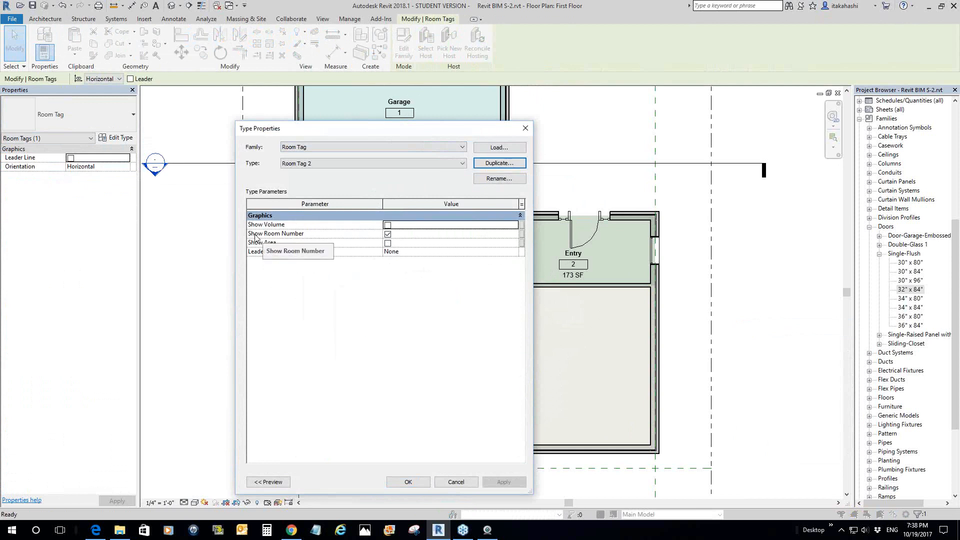
left_click(387, 235)
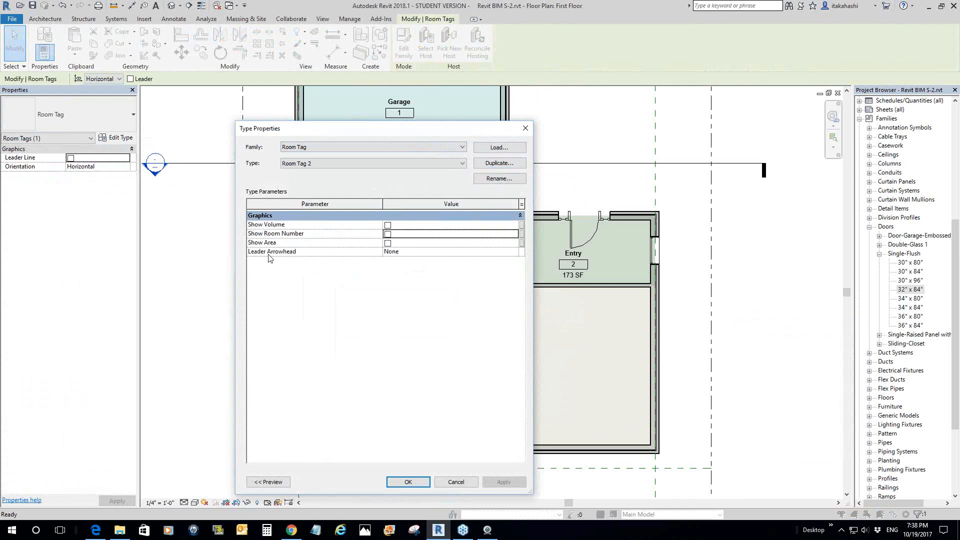
left_click(406, 481)
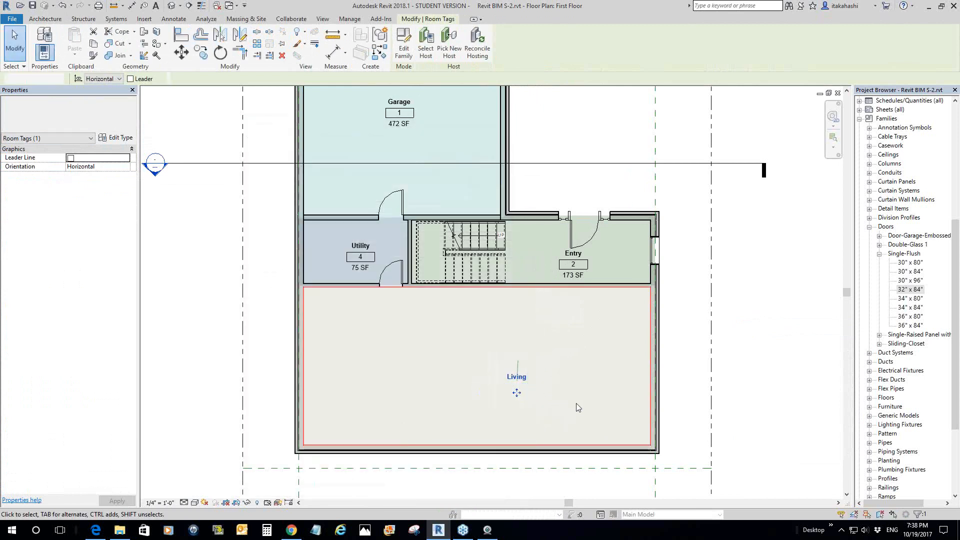
left_click(576, 403)
- Compare the tag types and displayed information of the Living and Entry room tags
scroll(510, 392, "up", 3)
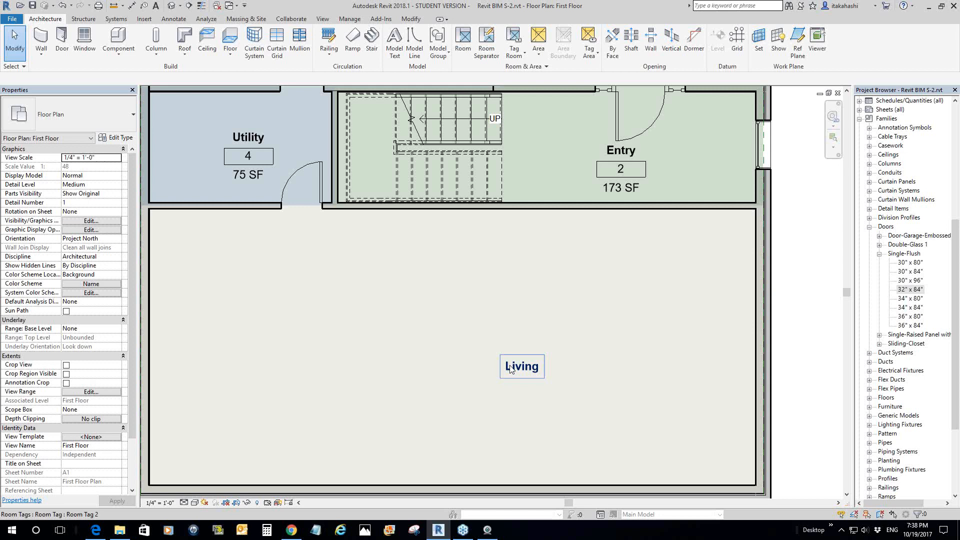
left_click(524, 369)
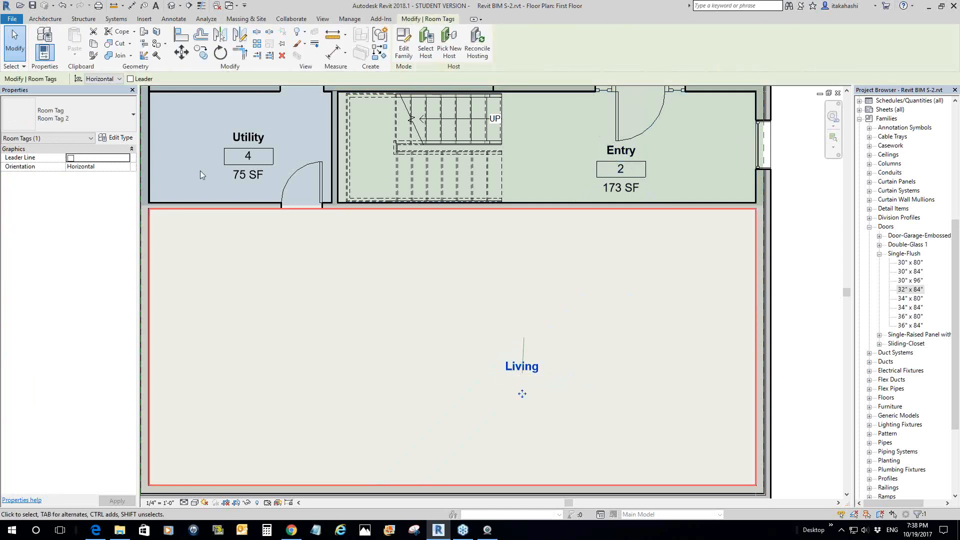
scroll(308, 276, "down", 2)
scroll(308, 276, "down", 1)
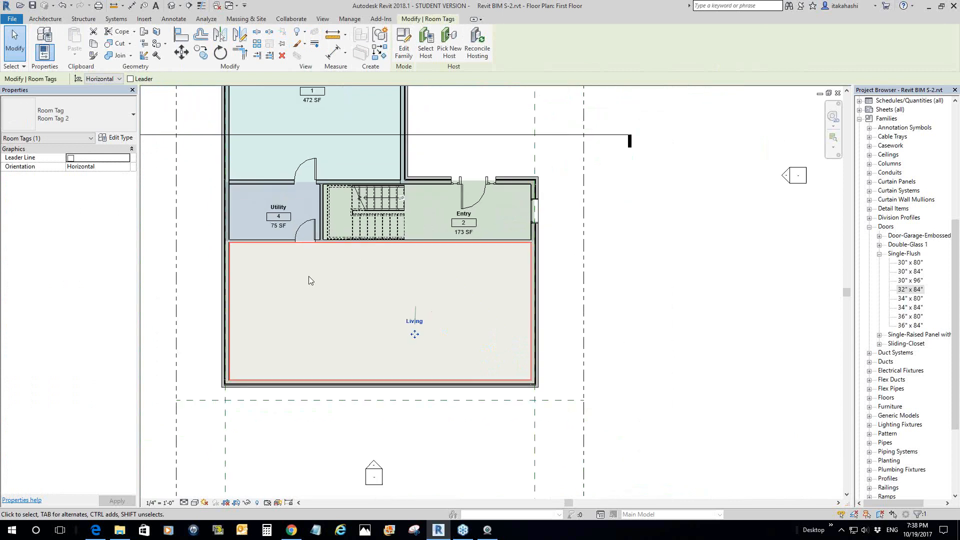
middle_click_drag(309, 277, 390, 396)
scroll(399, 209, "up", 3)
scroll(398, 206, "down", 3)
middle_click_drag(399, 206, 400, 88)
scroll(410, 269, "up", 1)
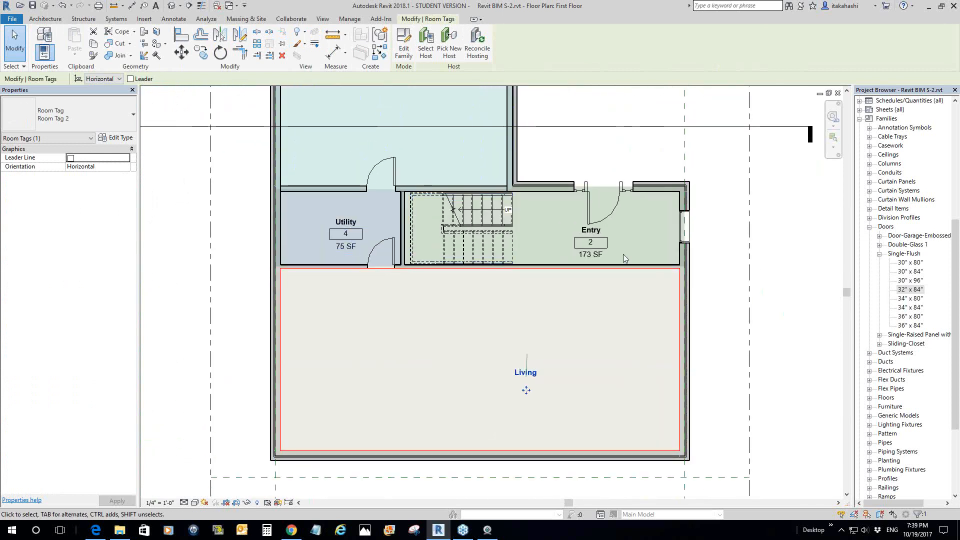
scroll(600, 240, "up", 3)
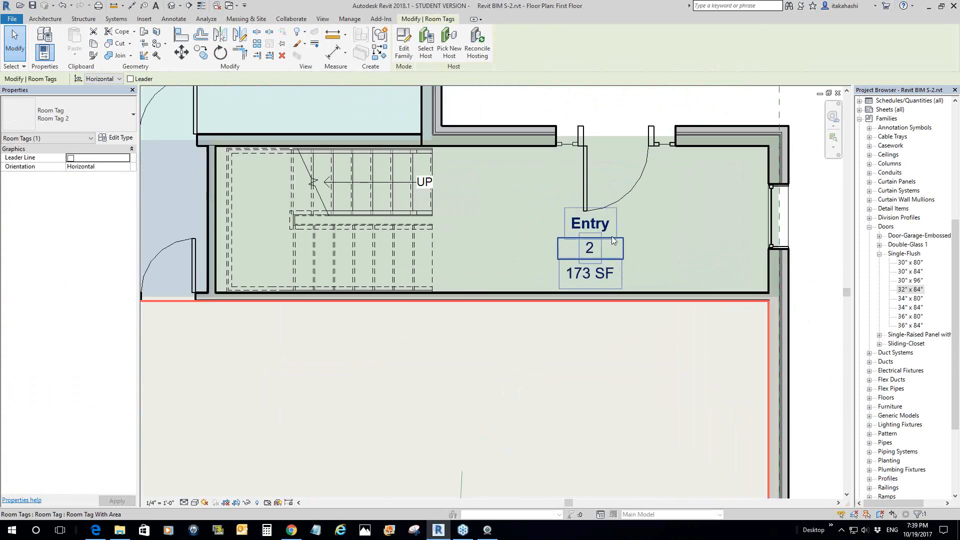
left_click(608, 239)
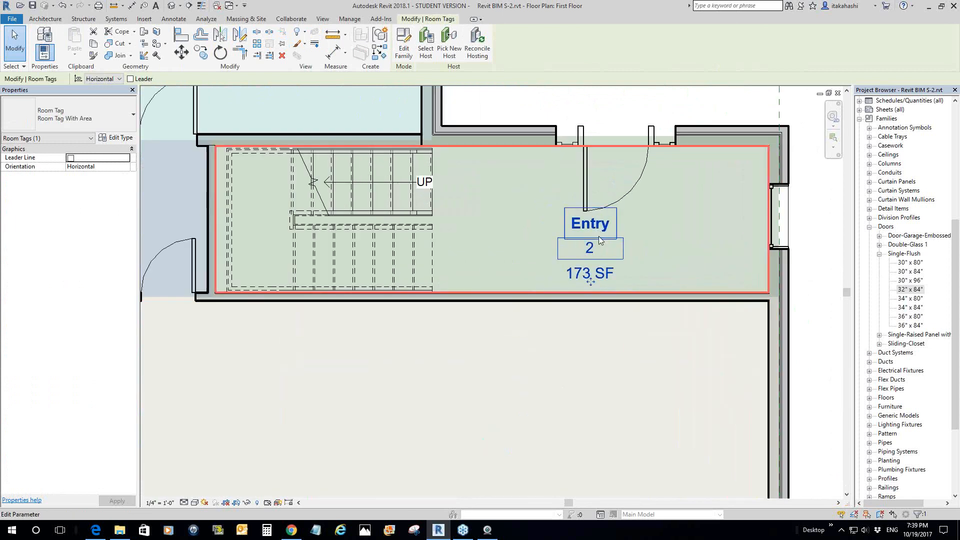
left_click(601, 233)
left_click(610, 251)
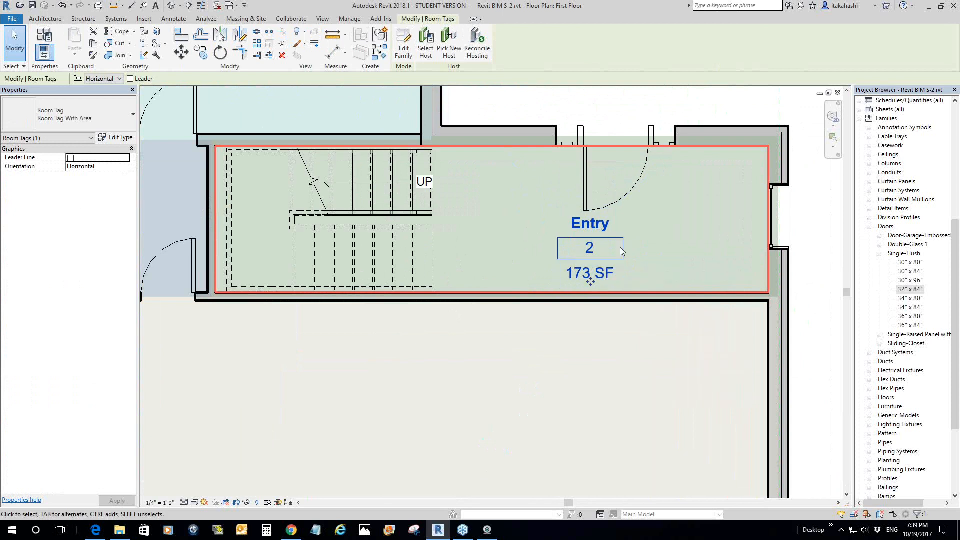
- Review the type properties of the Entry room's tag
left_click(90, 140)
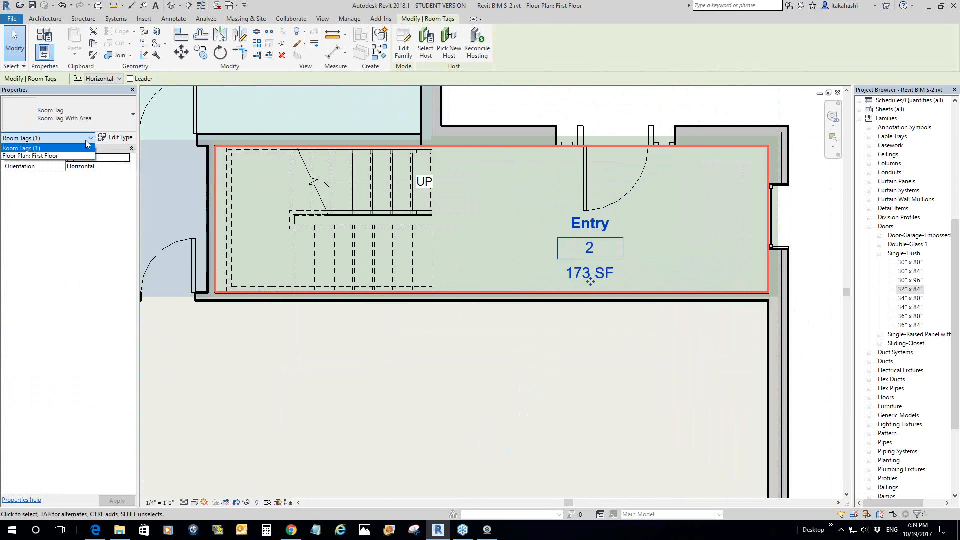
left_click(88, 148)
left_click(119, 140)
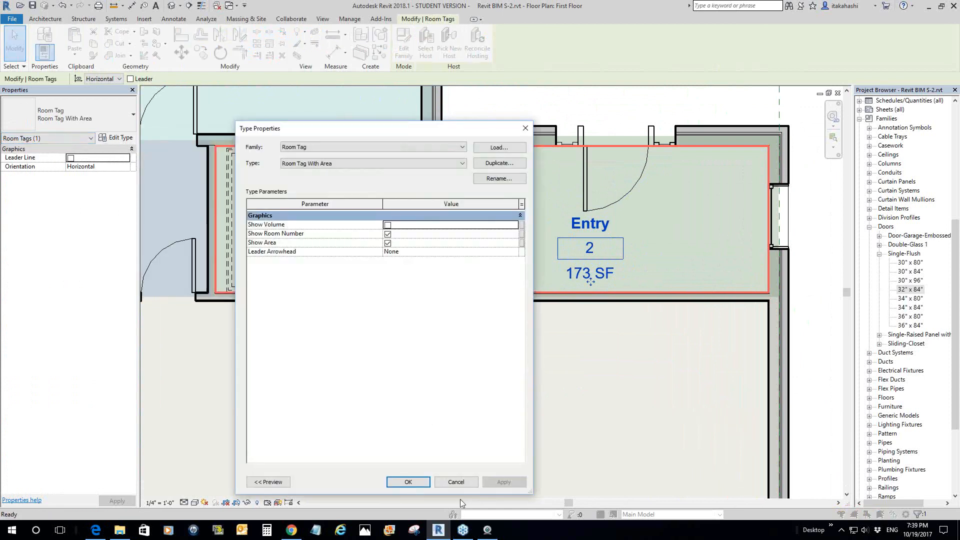
left_click(456, 482)
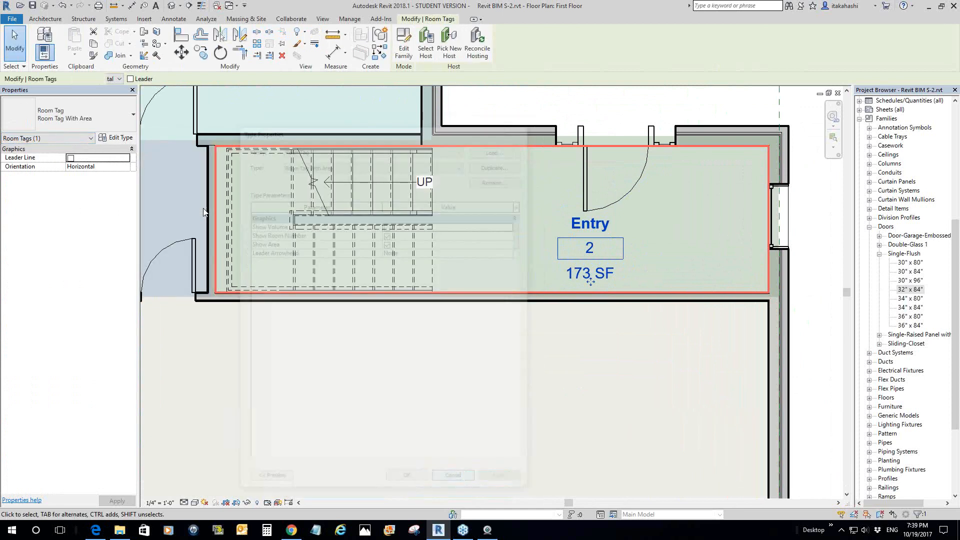
- Change the Entry room's tag to the Room Tag With Volume type
left_click(135, 117)
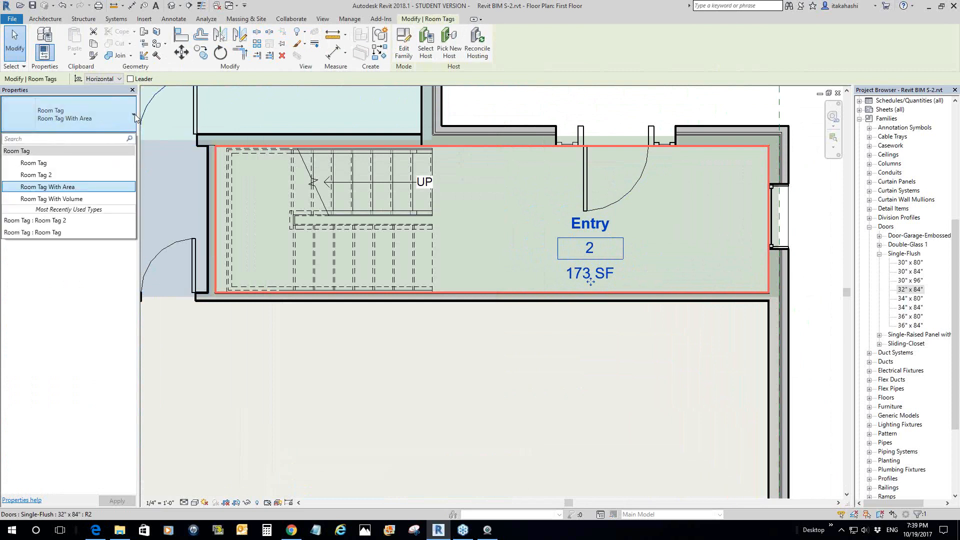
left_click(66, 198)
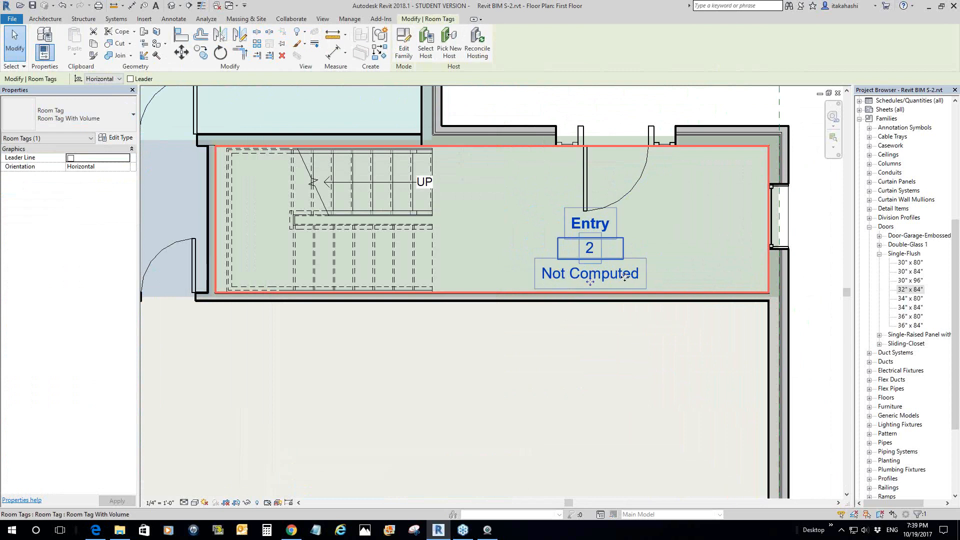
left_click(576, 289)
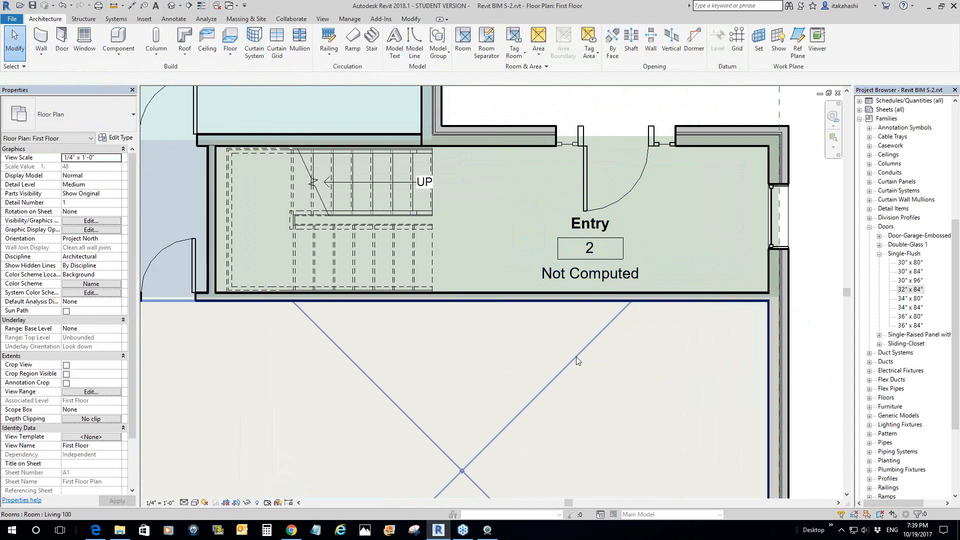
- Set the project's room volume computations to Areas and Volumes, keeping room area computed at wall finish
scroll(575, 350, "down", 2)
scroll(576, 354, "down", 1)
left_click(572, 296)
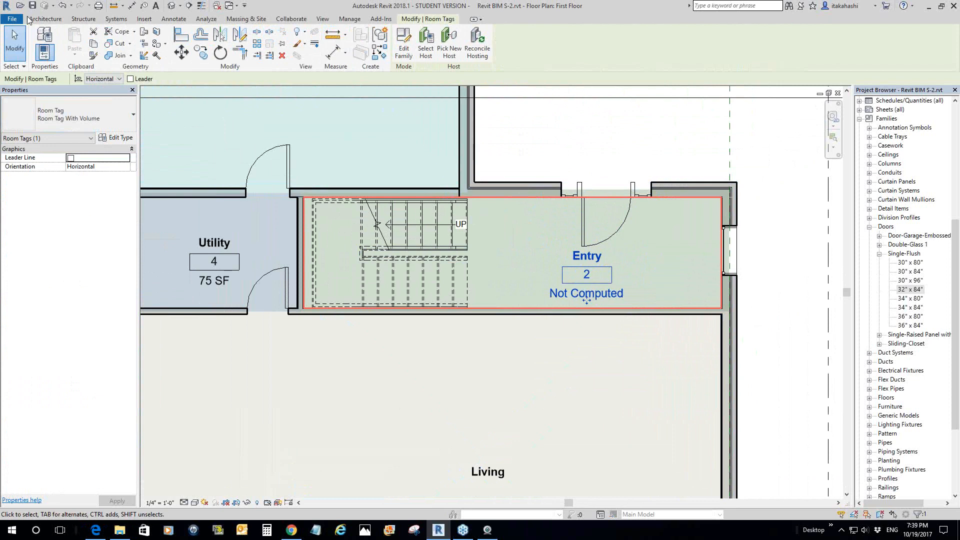
left_click(569, 247)
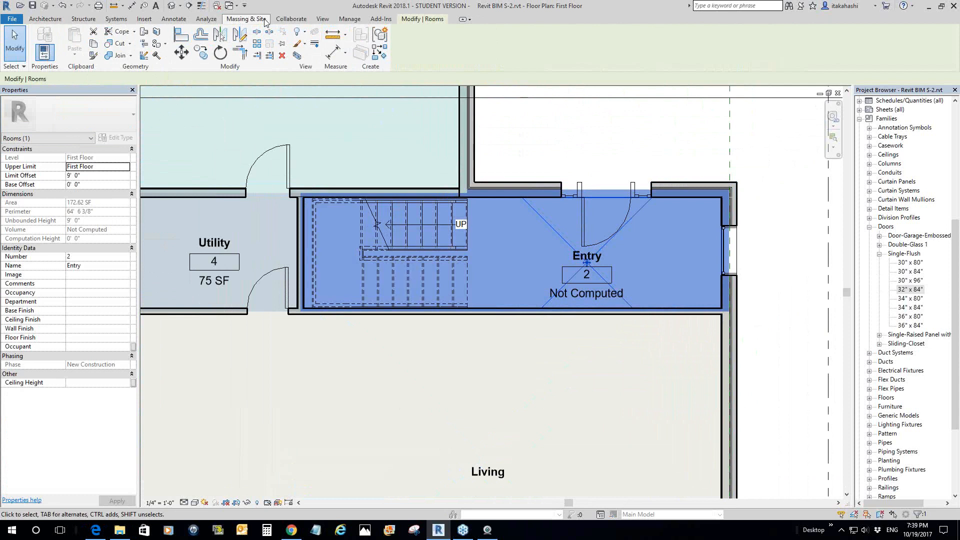
left_click(39, 20)
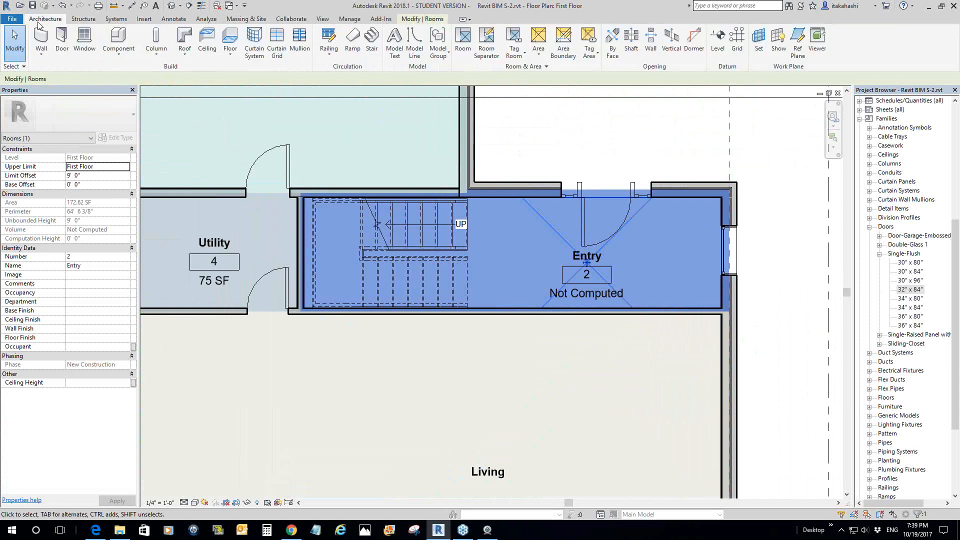
left_click(547, 67)
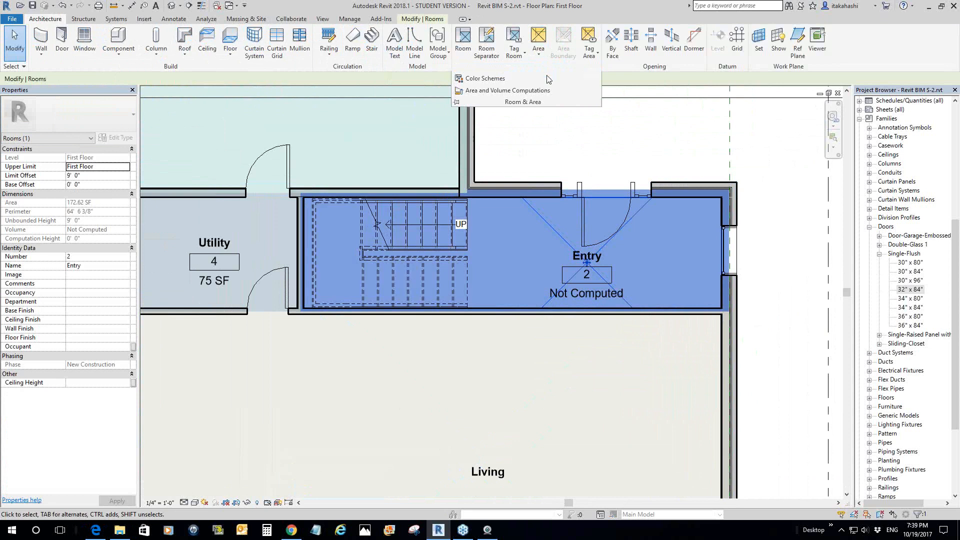
left_click(497, 95)
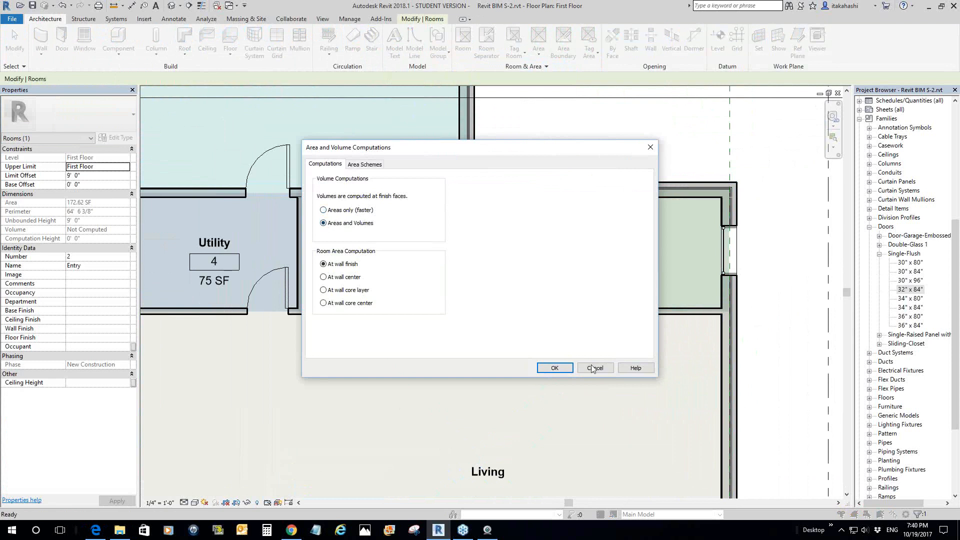
left_click(555, 368)
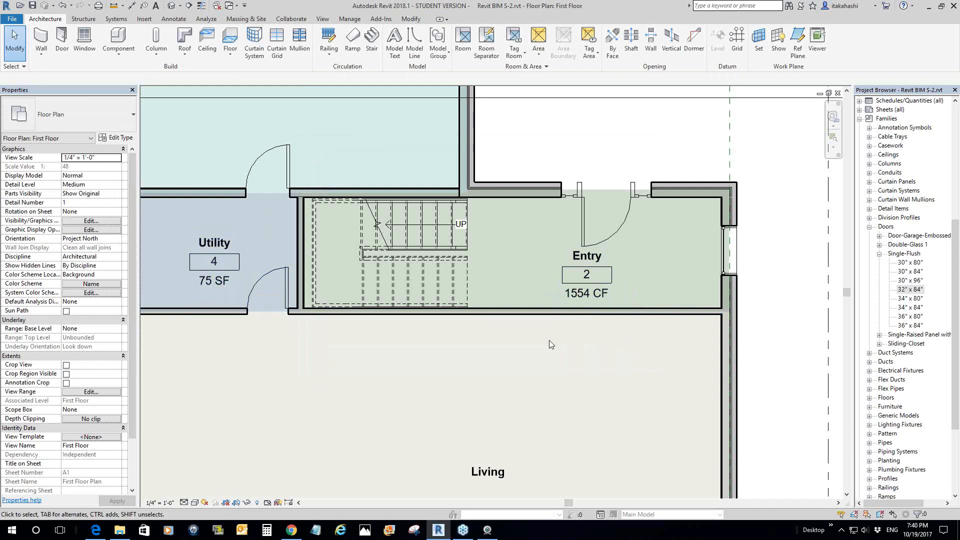
- Examine the available wall types for the exterior wall running along the right side of the Living and Entry rooms
scroll(577, 151, "down", 2)
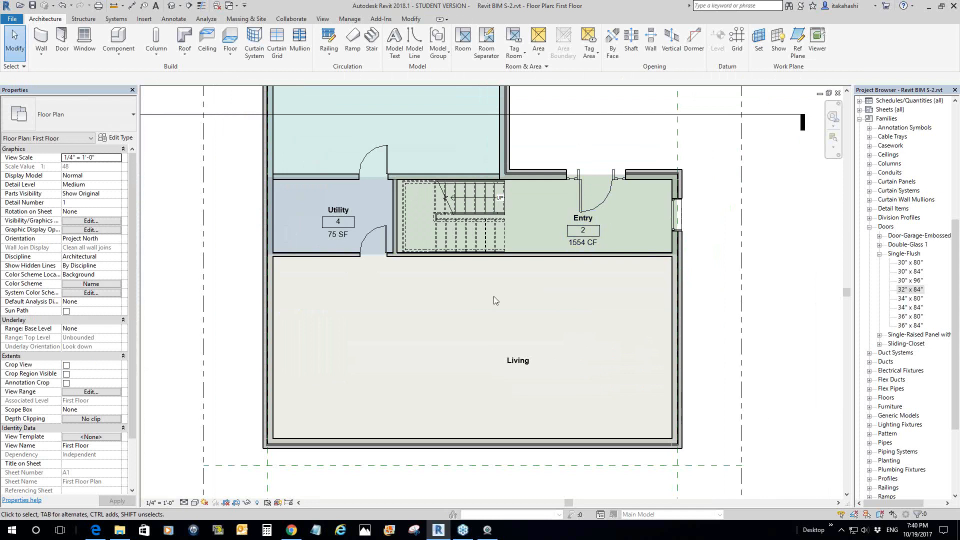
scroll(494, 300, "down", 1)
middle_click_drag(494, 300, 552, 356)
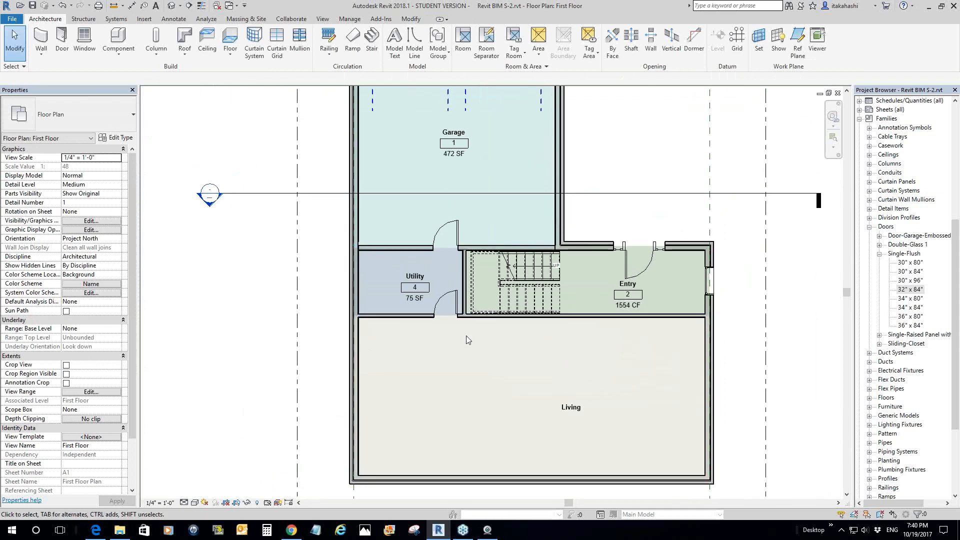
left_click(709, 330)
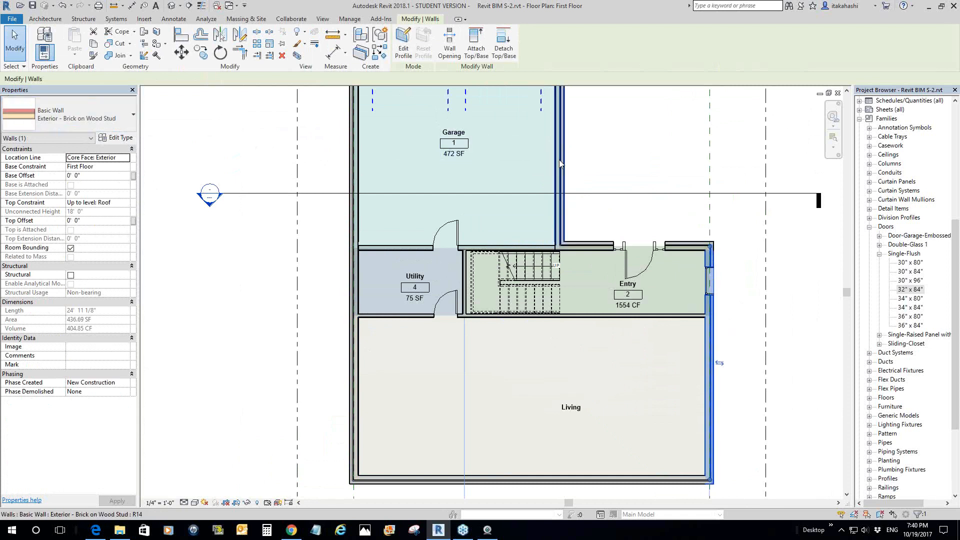
left_click(730, 274)
left_click(716, 262)
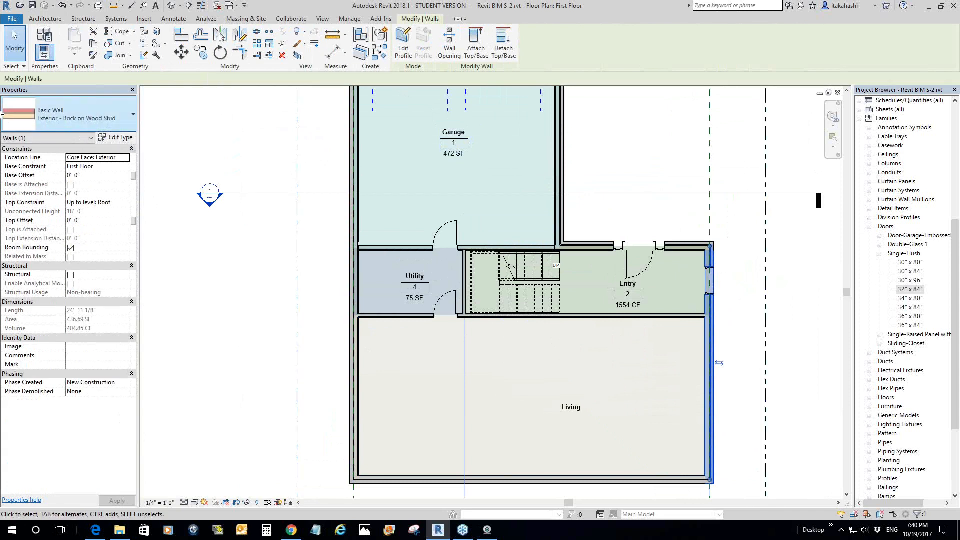
left_click(127, 118)
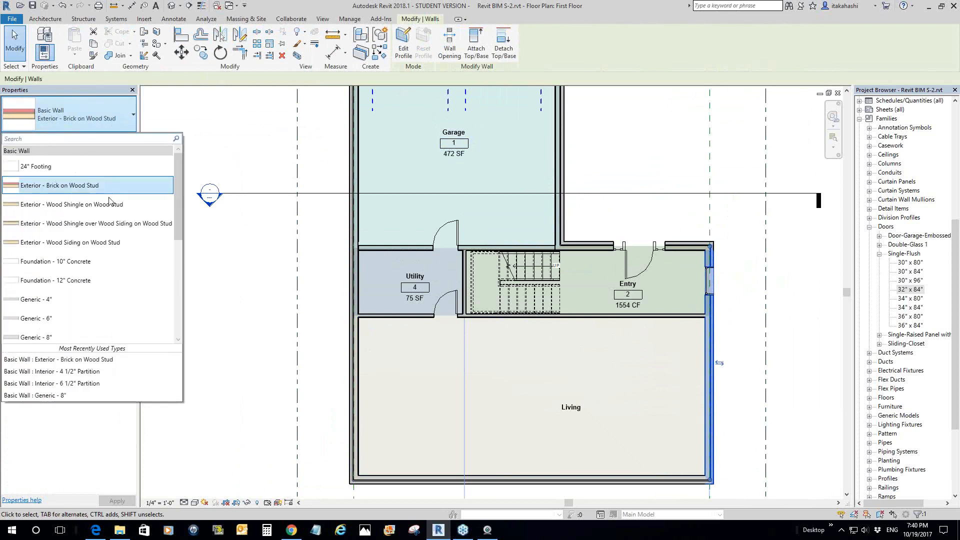
left_click(74, 188)
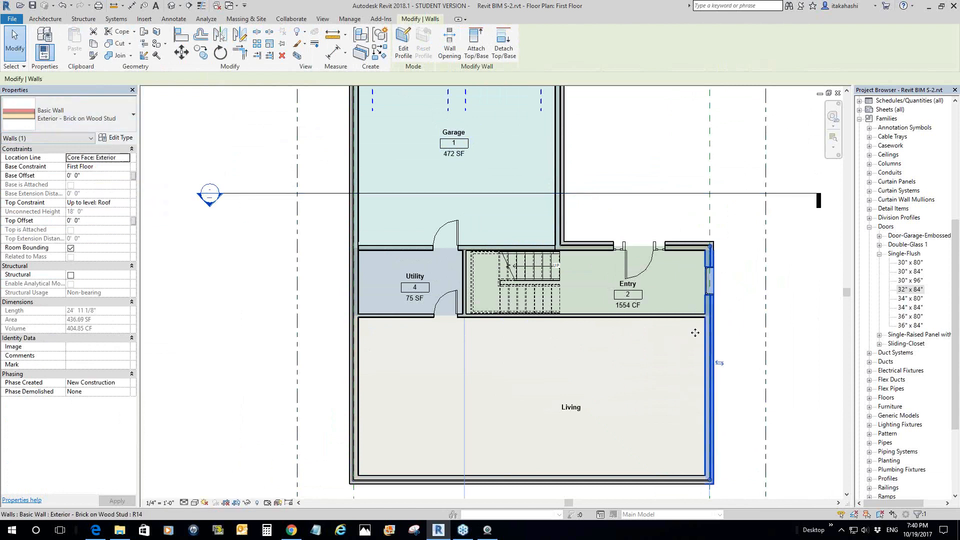
key("Escape")
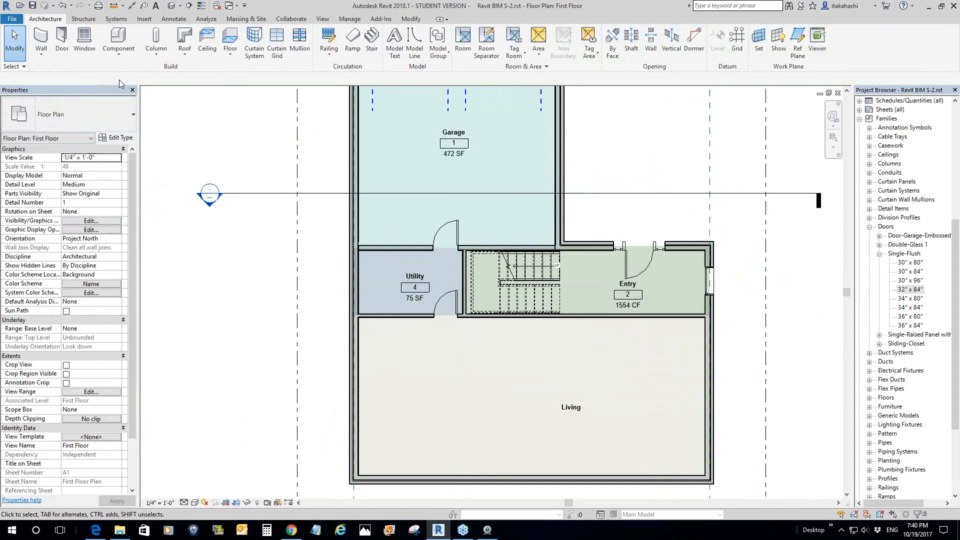
left_click(41, 39)
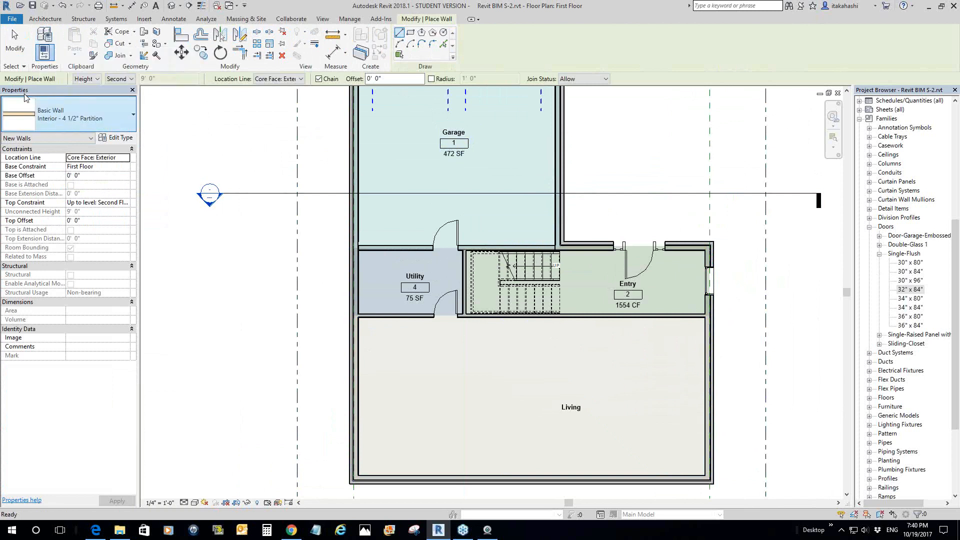
left_click(134, 118)
left_click(134, 118)
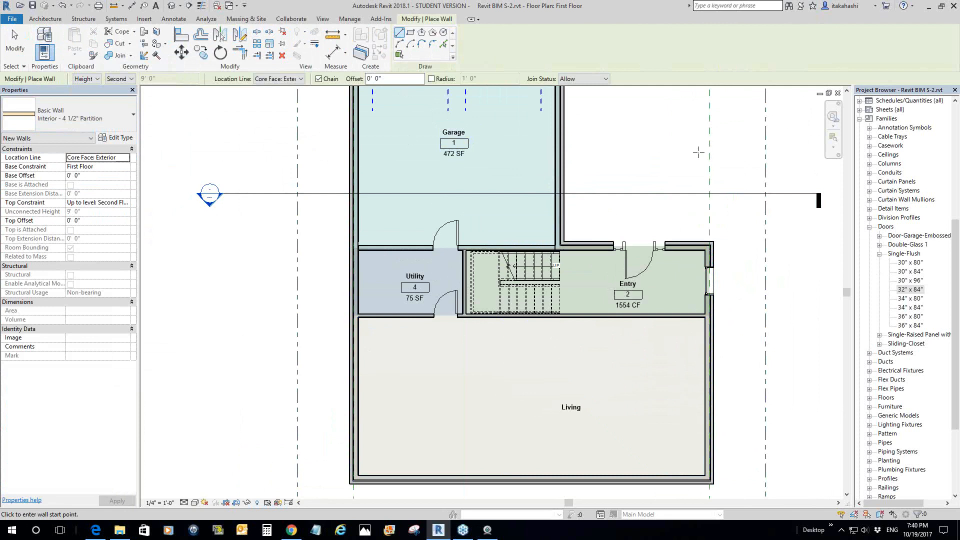
key("Escape")
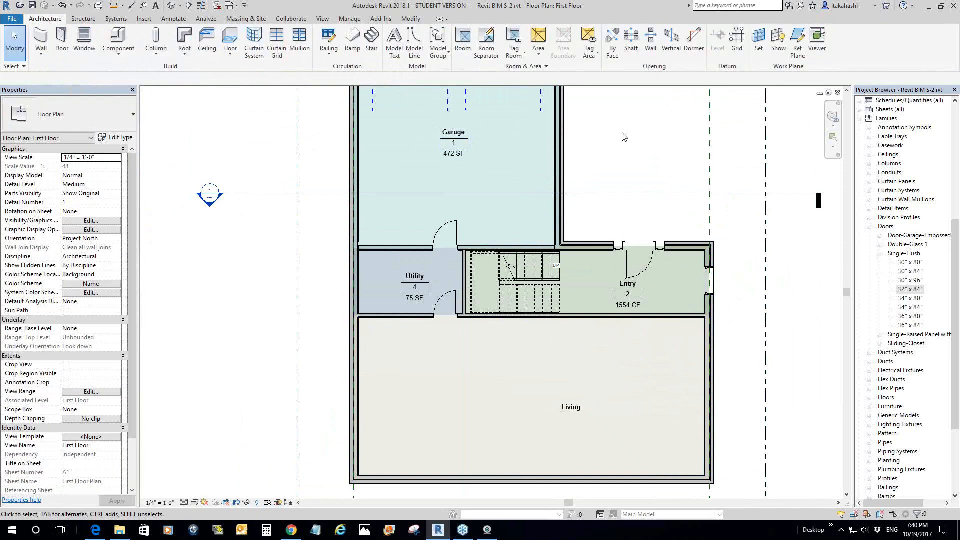
- Inspect the wall type and instance properties of the Garage's right exterior wall
left_click(561, 150)
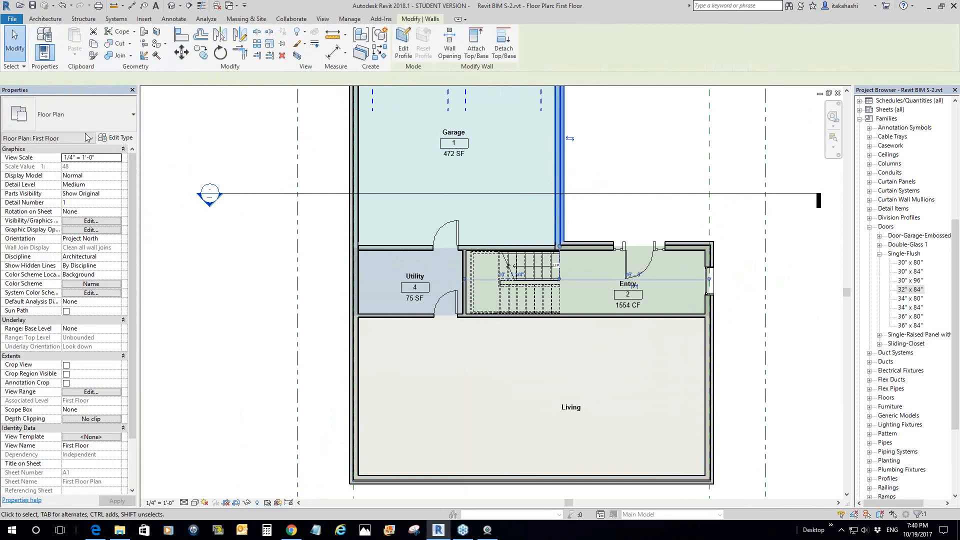
left_click(125, 116)
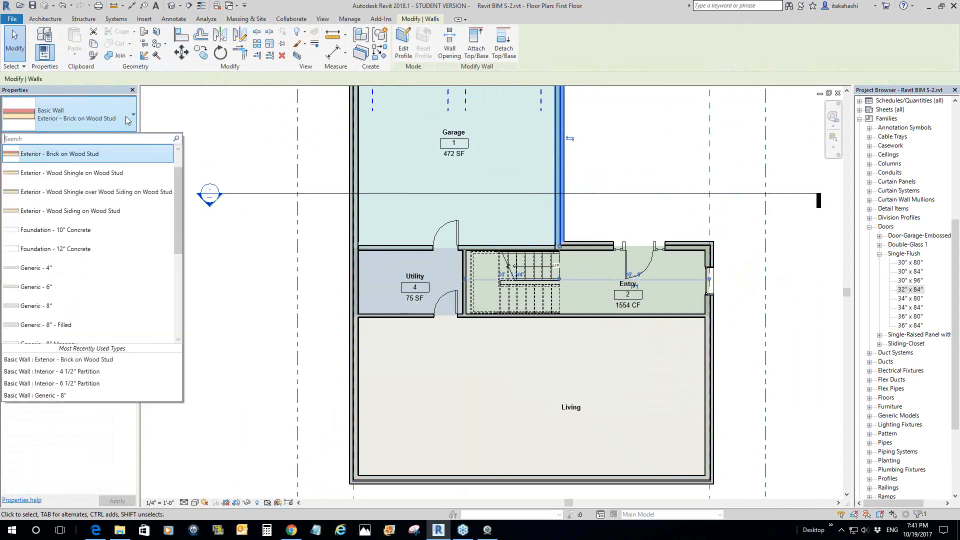
left_click(181, 119)
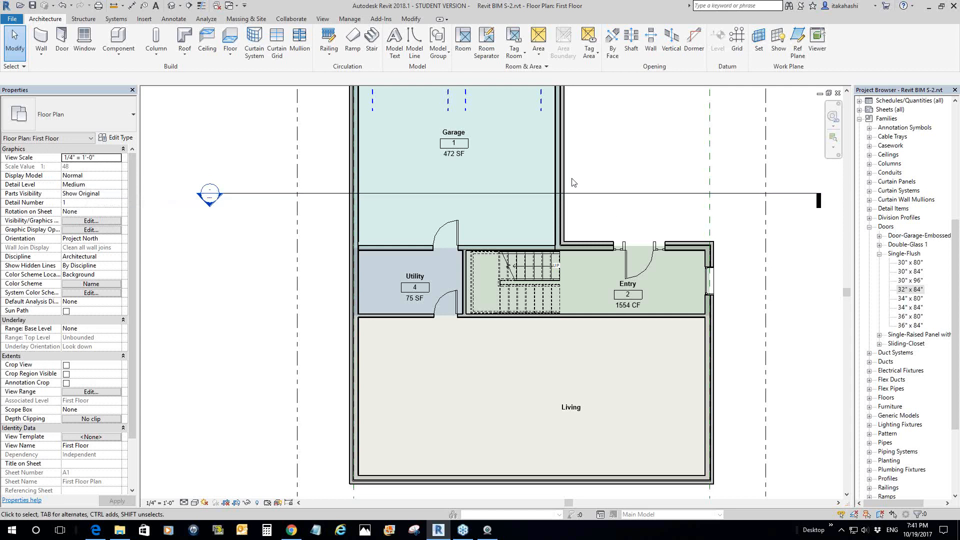
left_click(560, 173)
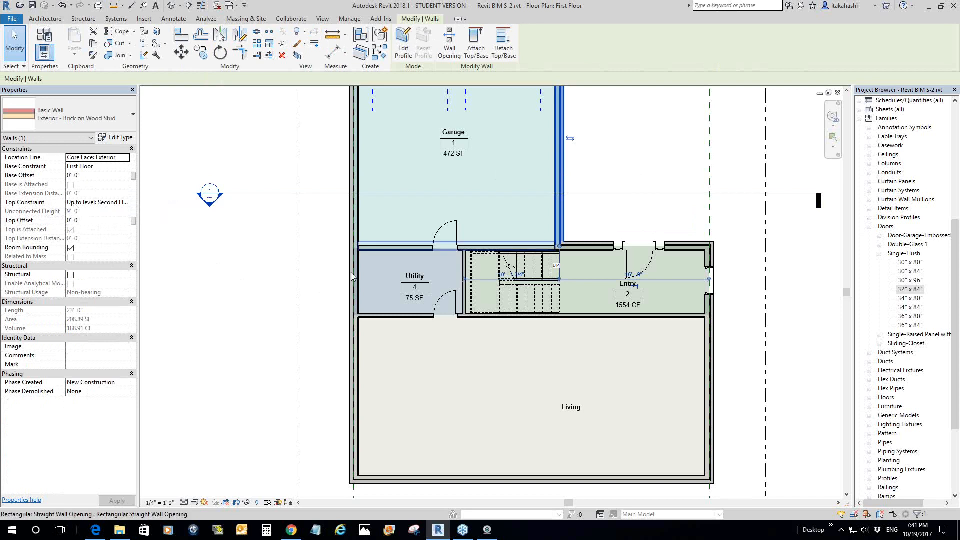
left_click(260, 290)
- Use Create Similar on the Garage's right exterior wall to draw a 6'-0" horizontal wall outside, to the right of the Living room
scroll(260, 290, "down", 2)
middle_click_drag(257, 294, 181, 270)
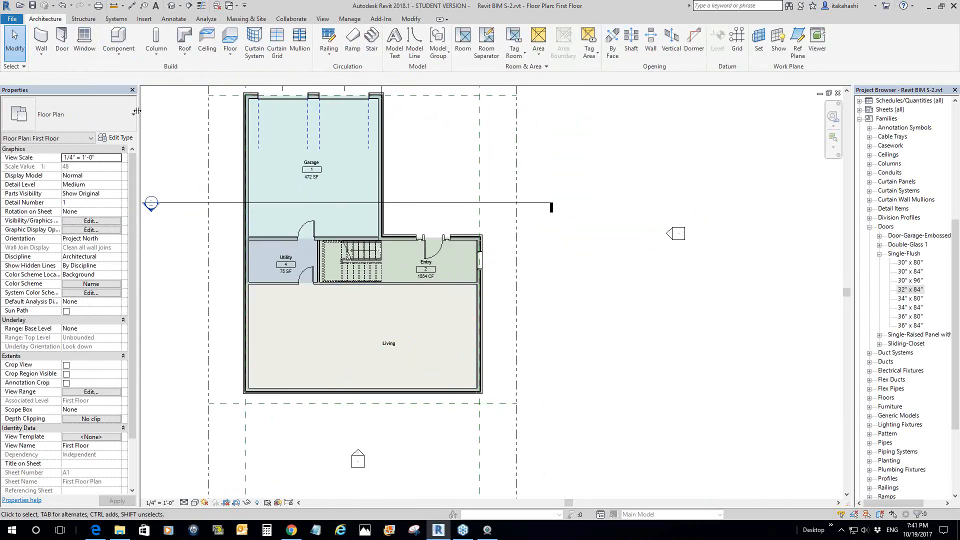
left_click(388, 167)
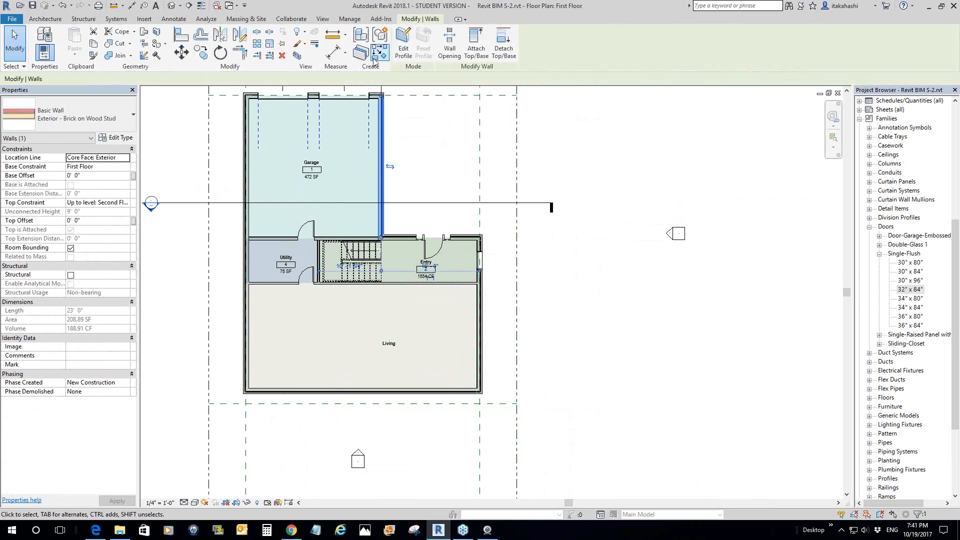
left_click(380, 34)
scroll(393, 242, "down", 2)
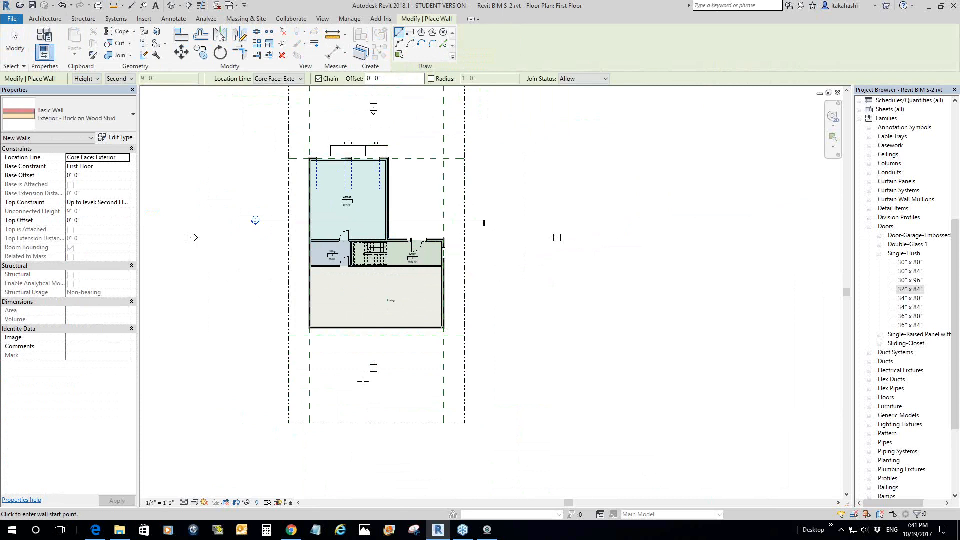
left_click(478, 319)
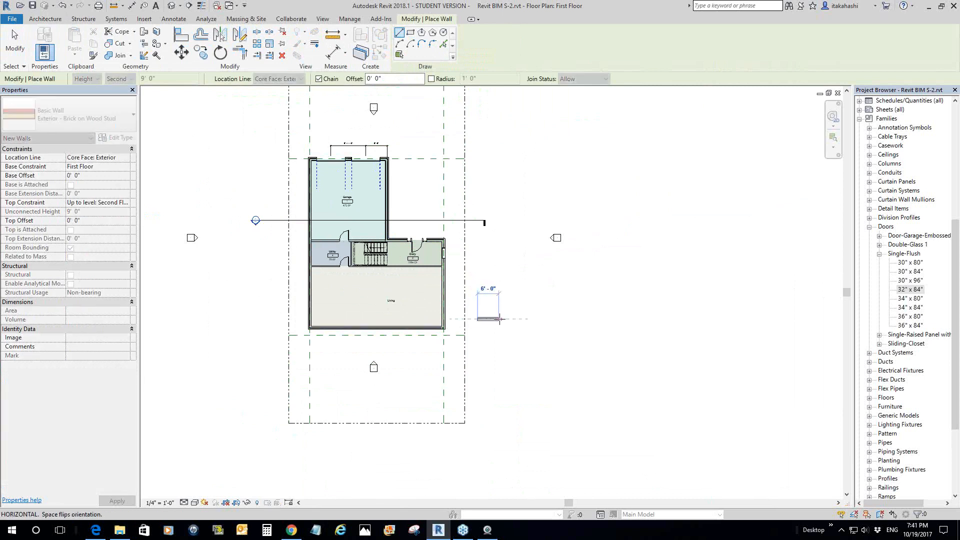
left_click(499, 319)
right_click(494, 268)
left_click(516, 280)
right_click(515, 280)
left_click(522, 280)
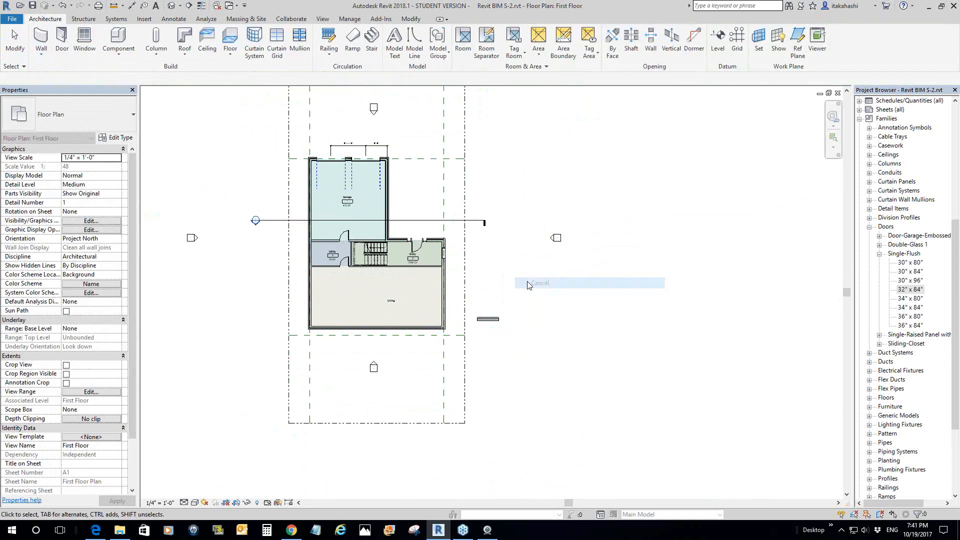
- Examine the instance properties of the separate 6'-0" wall outside the Living room
scroll(503, 315, "down", 2)
scroll(506, 314, "up", 3)
scroll(506, 314, "up", 1)
left_click(503, 310)
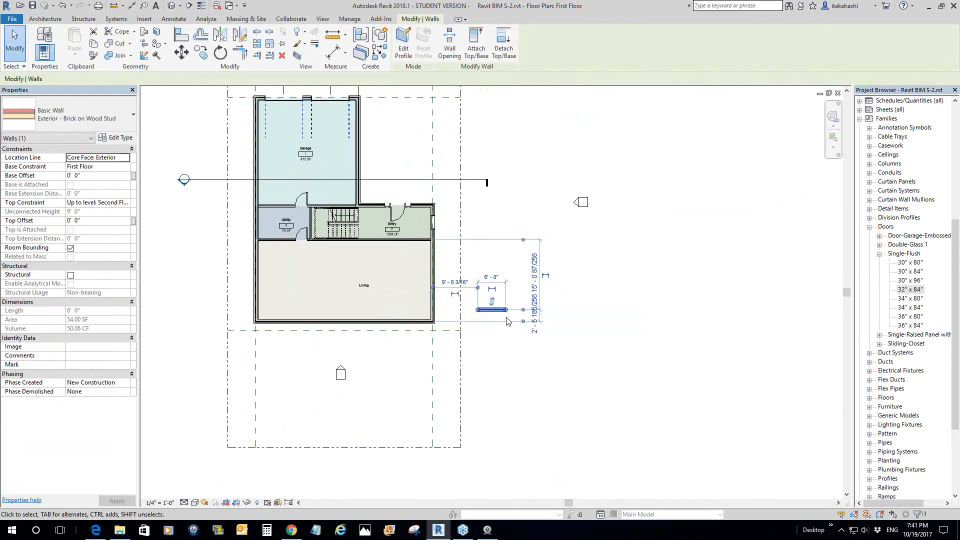
scroll(495, 328, "up", 2)
left_click(500, 333)
scroll(498, 327, "up", 2)
left_click(473, 261)
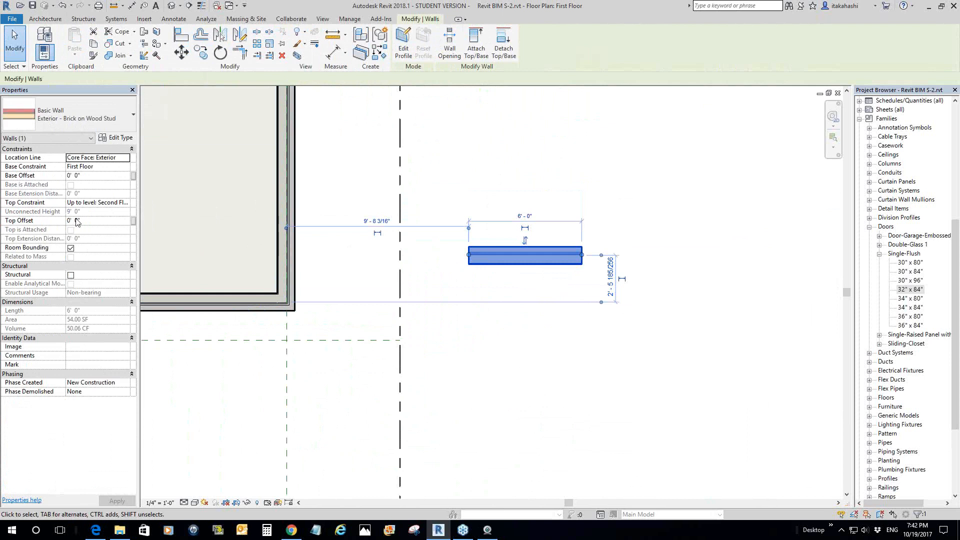
left_click(410, 338)
- Collapse the Doors category under Families in the project's content tree
scroll(502, 361, "down", 3)
middle_click_drag(502, 360, 495, 281)
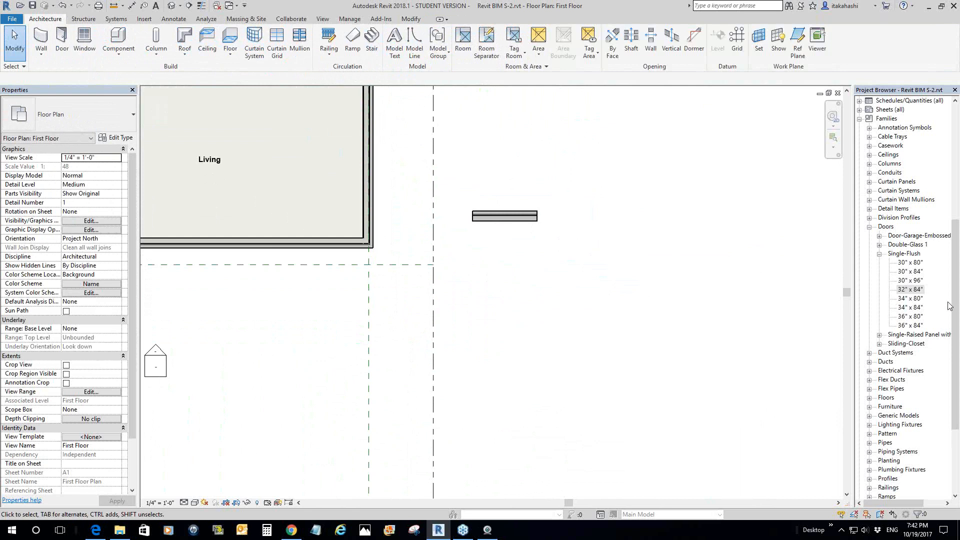
left_click(870, 228)
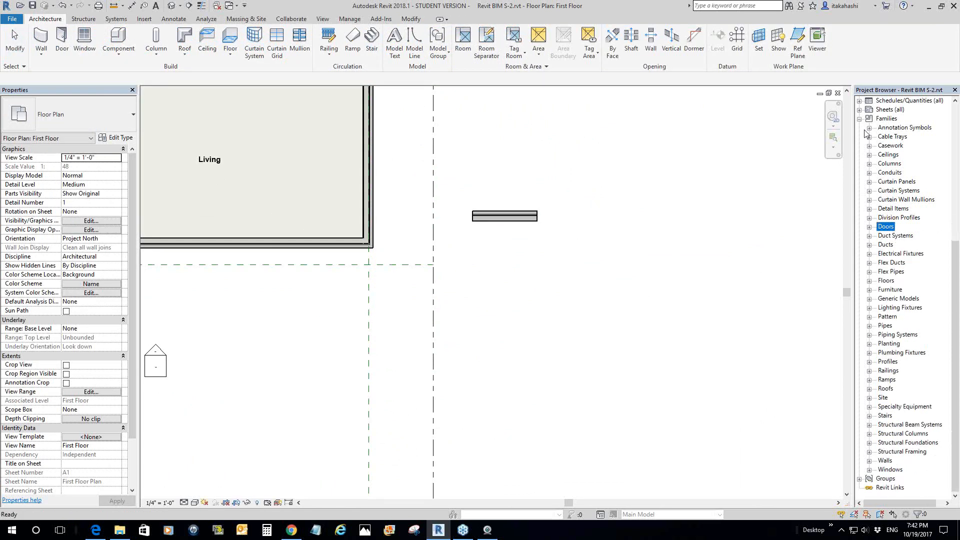
- Collapse the Families list in the project's content tree and open the North building elevation view
scroll(858, 161, "up", 1)
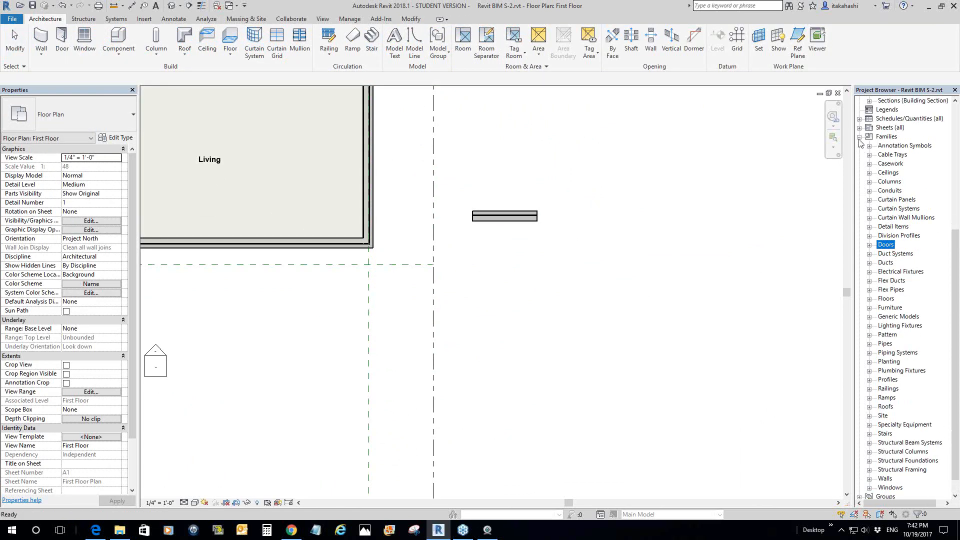
left_click(860, 137)
double_click(896, 271)
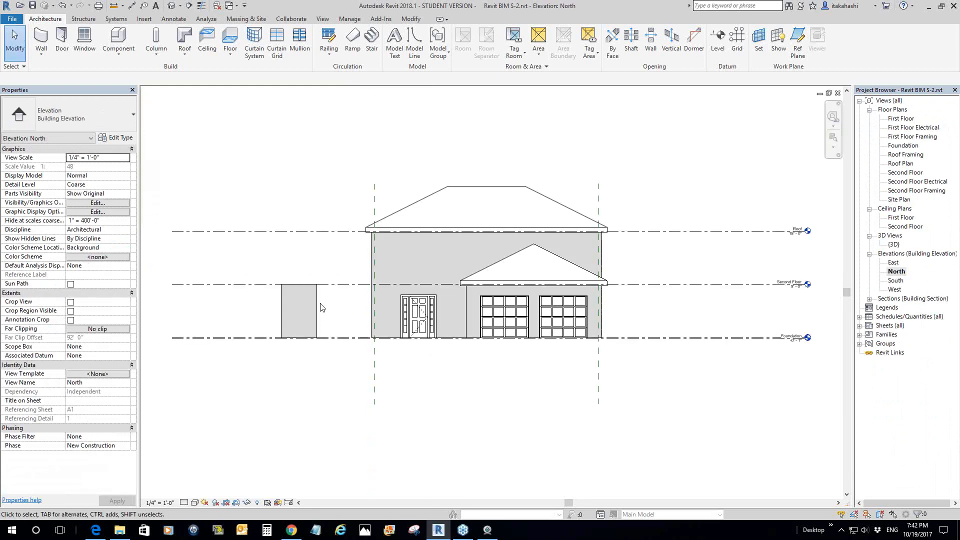
- Set the top constraint of the separate brick wall beside the house to Up to level: Roof
scroll(321, 308, "up", 4)
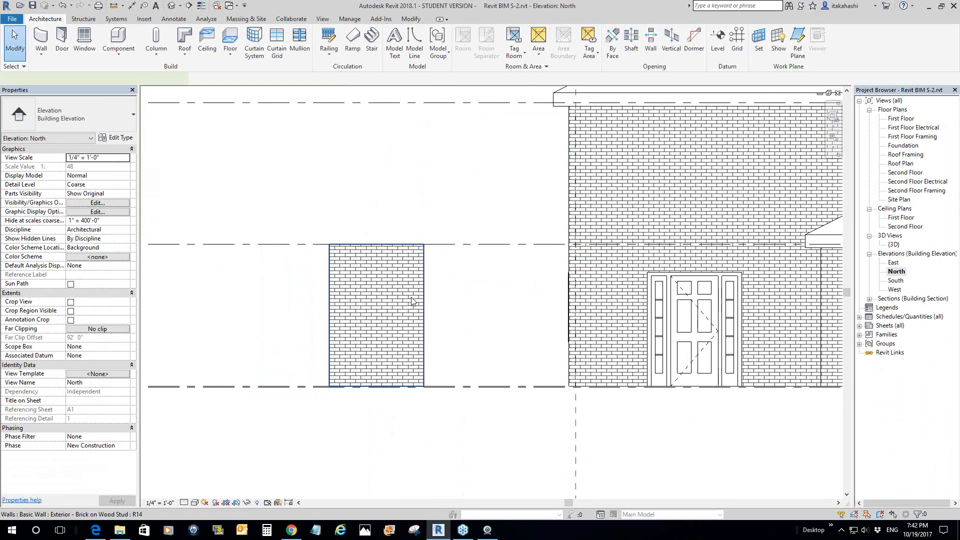
left_click(412, 301)
scroll(483, 314, "down", 2)
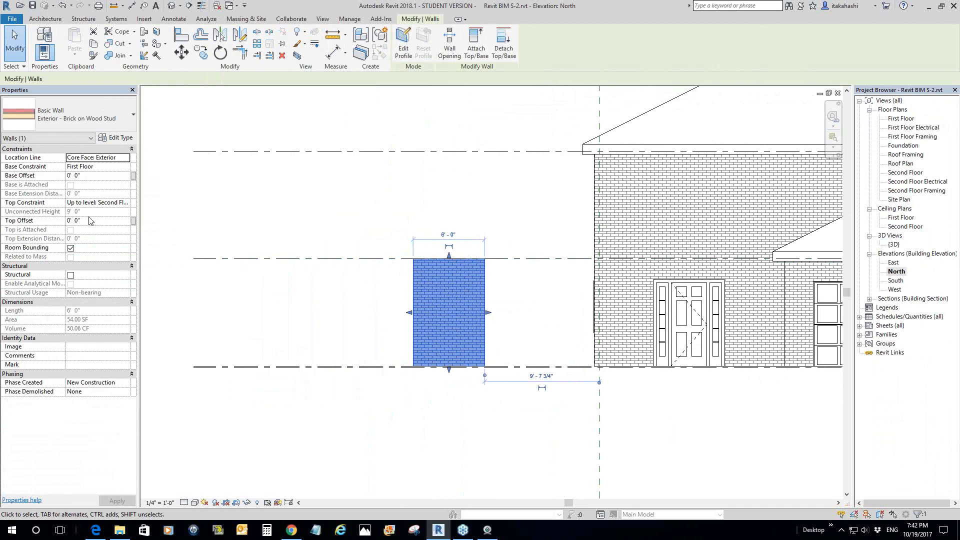
left_click(99, 205)
left_click(126, 203)
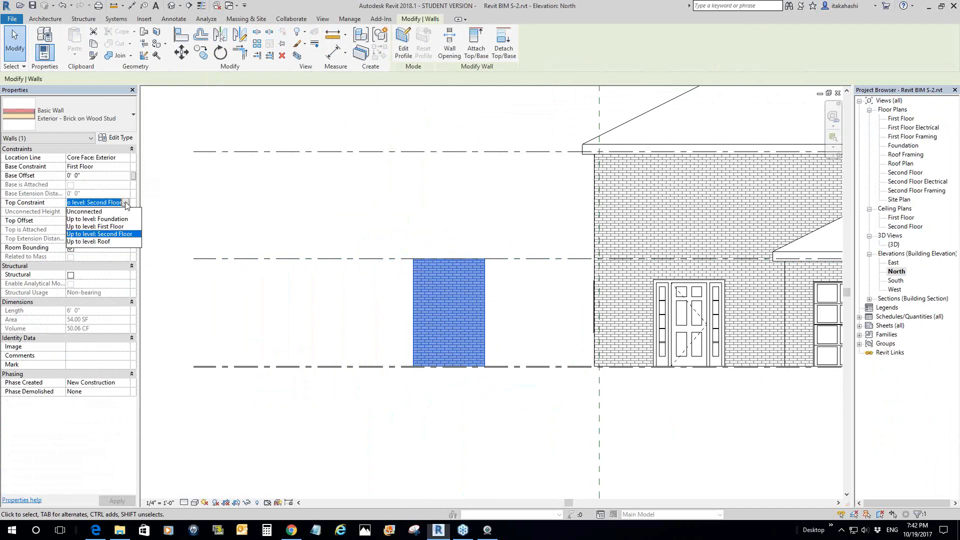
left_click(106, 242)
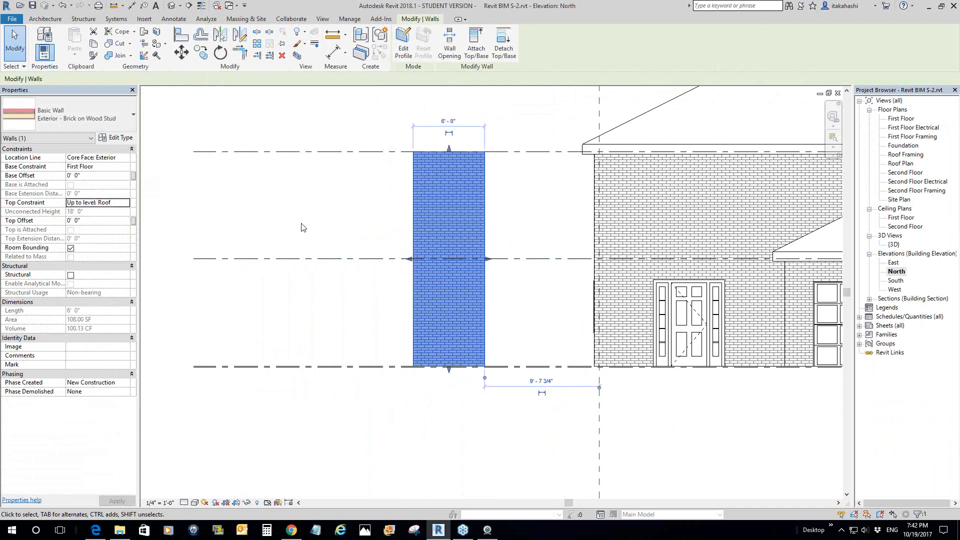
- Set the separate brick wall's top offset to 5' so that it extends above the Roof level
left_click(43, 220)
left_click_drag(43, 221, 42, 220)
left_click(79, 221)
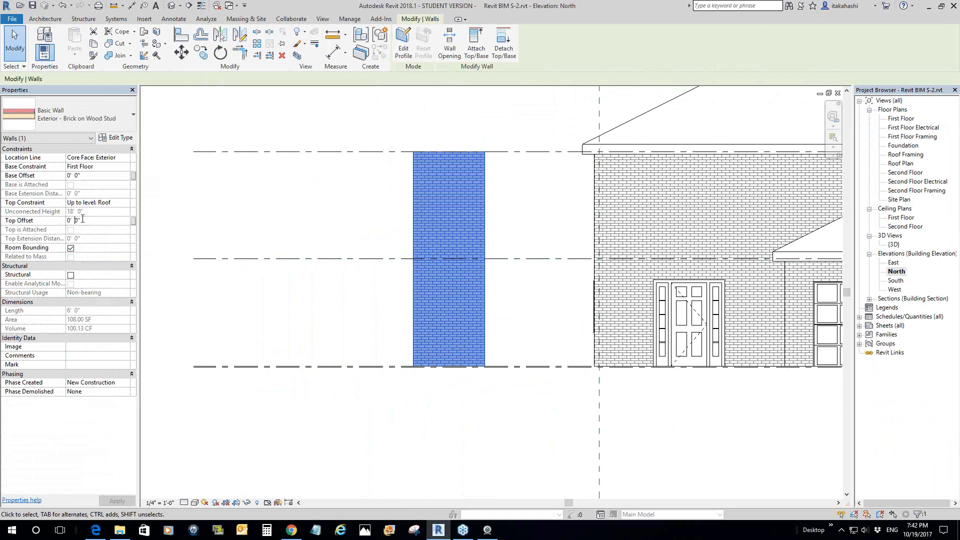
type("5")
left_click(381, 197)
scroll(380, 197, "down", 1)
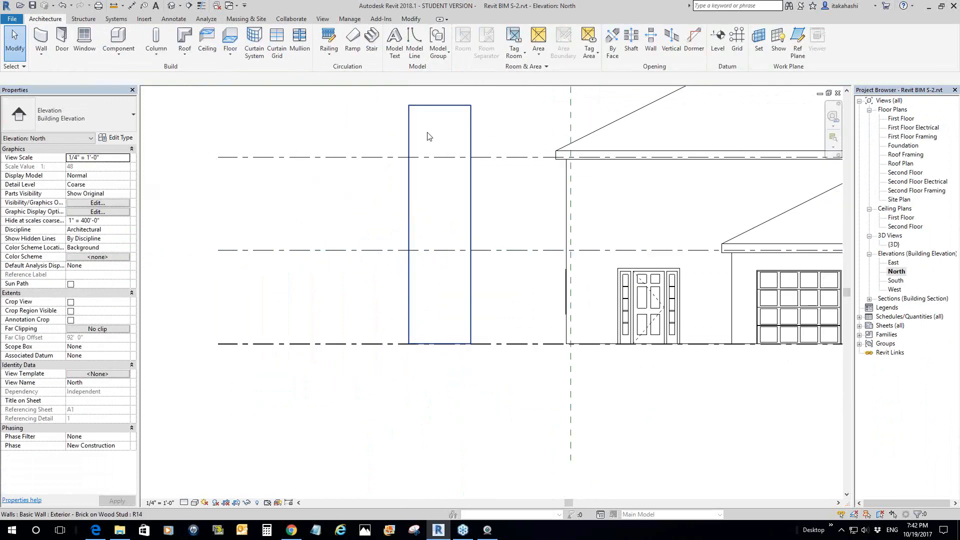
left_click(407, 130)
left_click(343, 118)
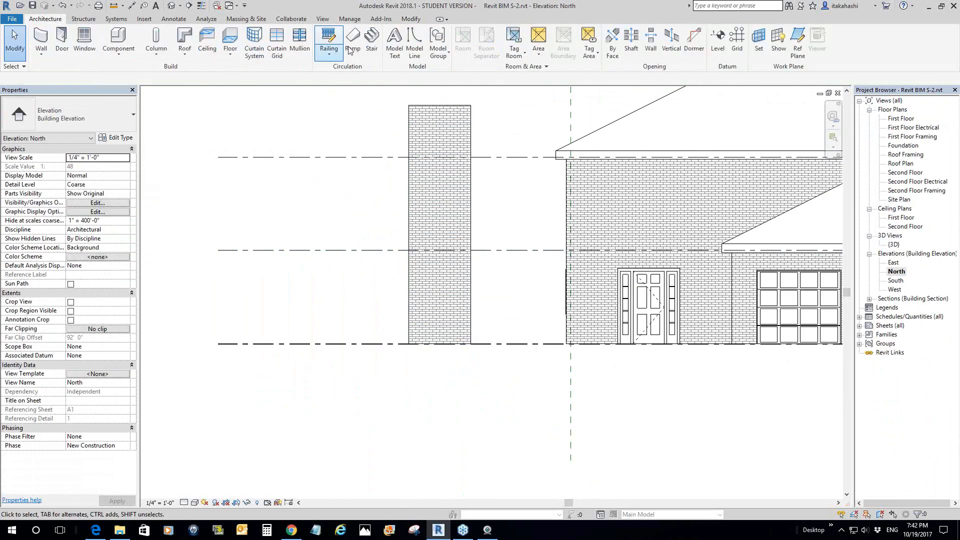
- Add an aligned dimension between the Roof level and the top edge of the separate brick wall
left_click(131, 5)
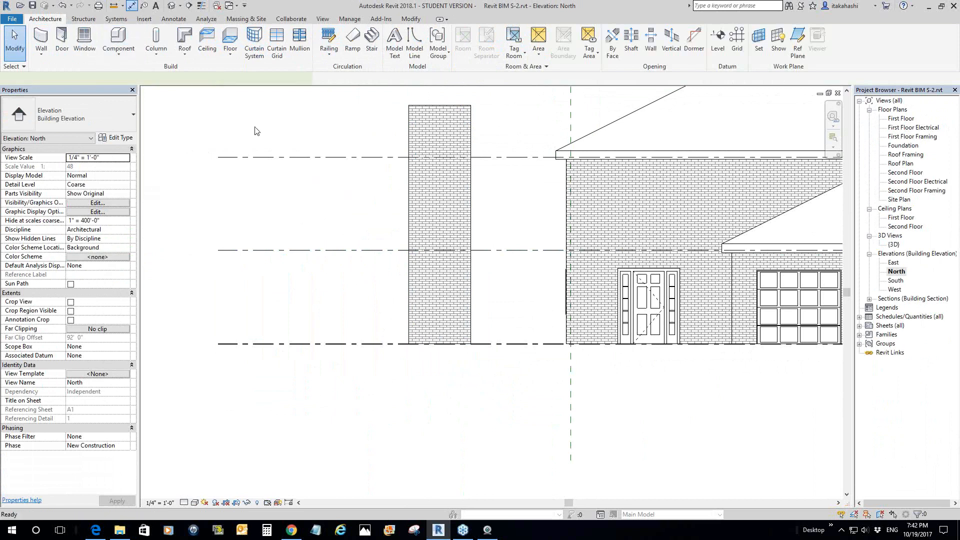
left_click(375, 158)
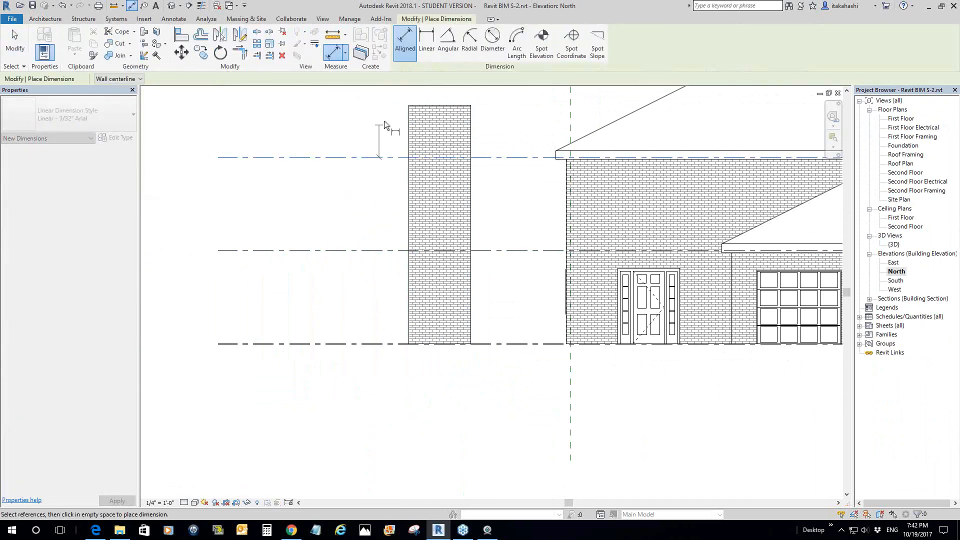
left_click(399, 109)
left_click(358, 127)
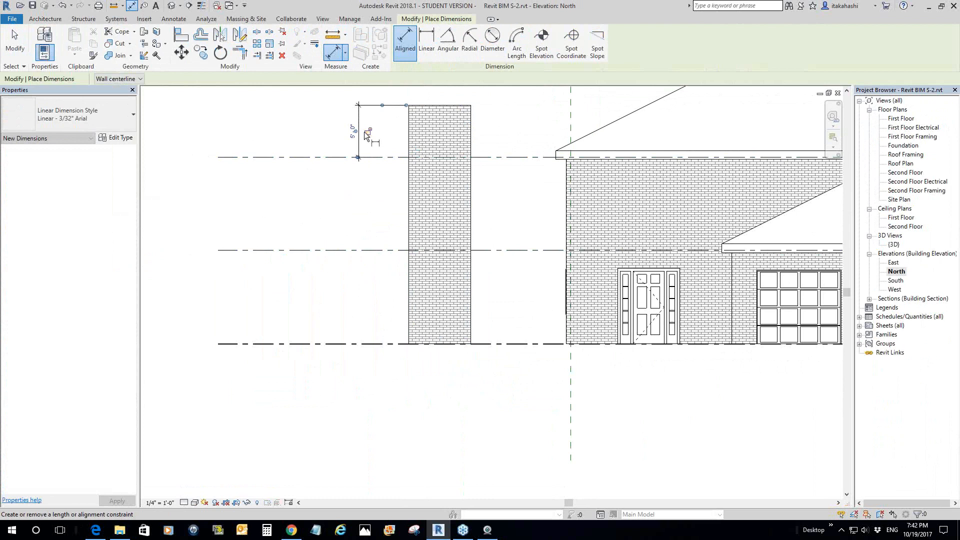
right_click(358, 205)
left_click(376, 210)
right_click(374, 211)
left_click(385, 215)
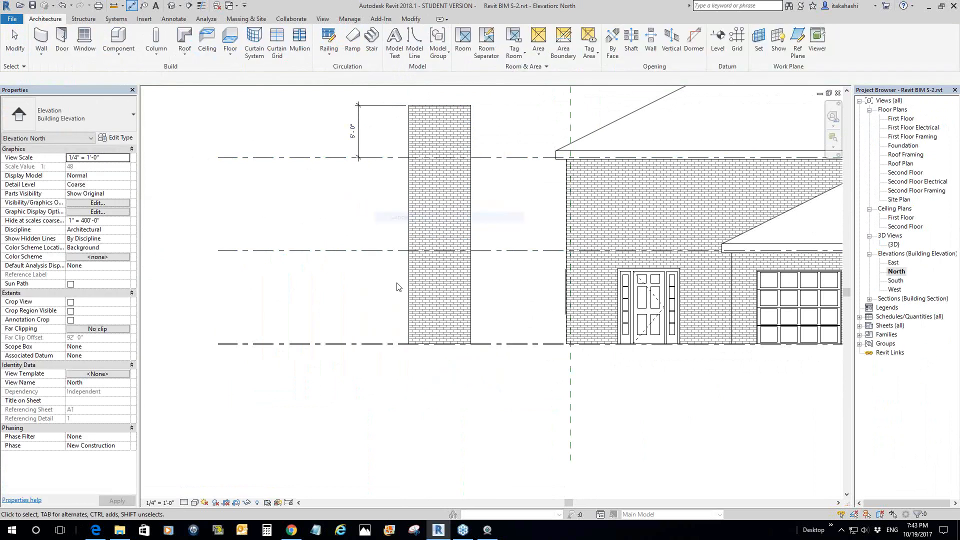
- Set the separate brick wall's base offset to -1' so that it extends below the First Floor level
left_click(408, 286)
left_click(78, 177)
left_click(42, 178)
type("-1")
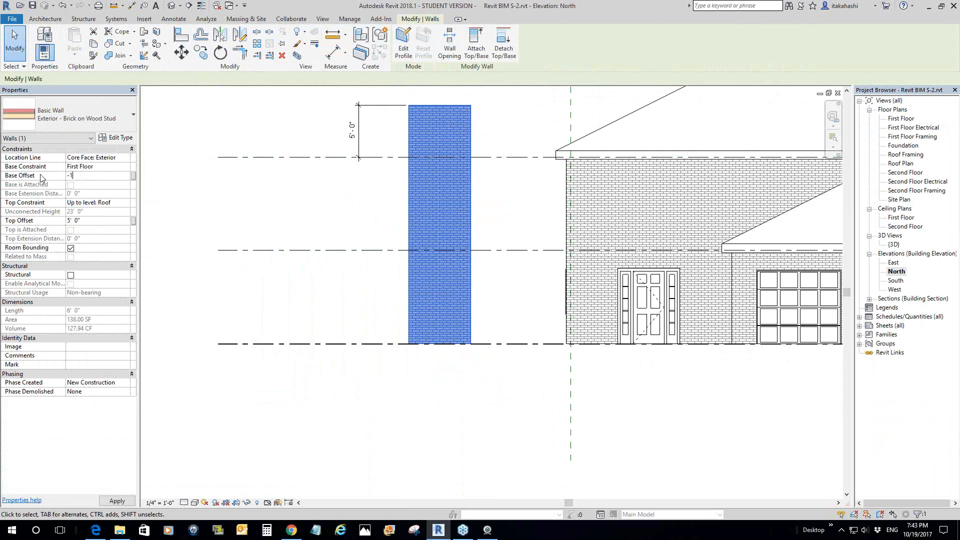
key("Return")
left_click(468, 420)
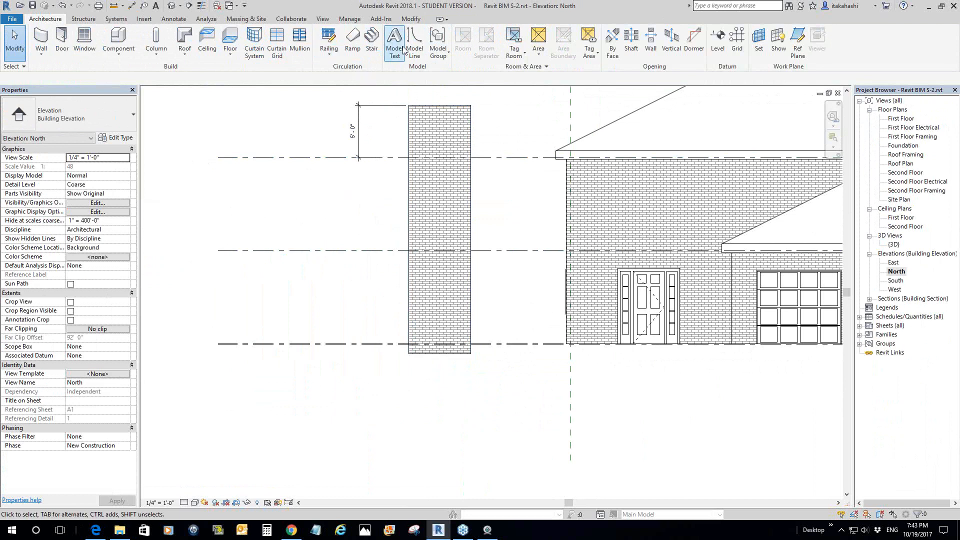
- Add an aligned dimension between the Foundation level and the bottom edge of the separate brick wall
left_click(132, 6)
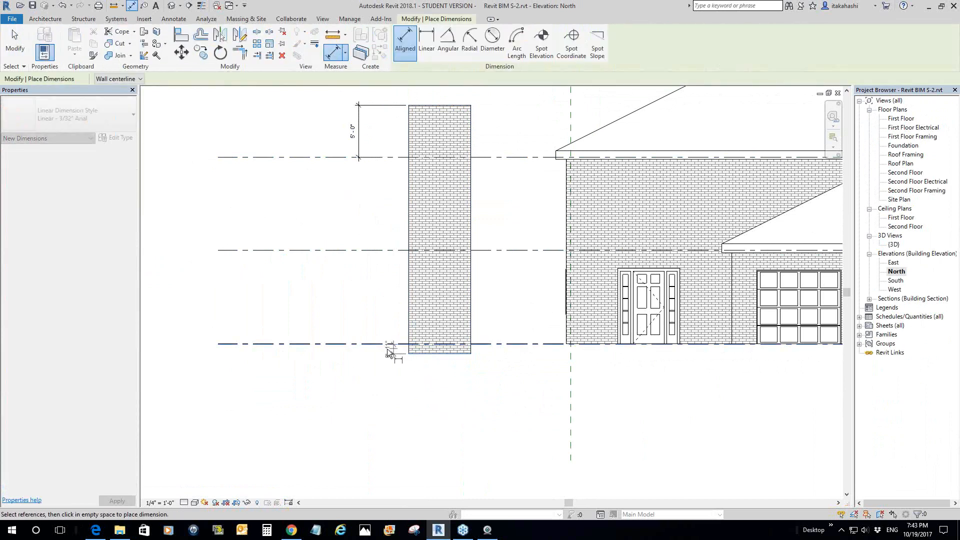
left_click(359, 353)
right_click(355, 376)
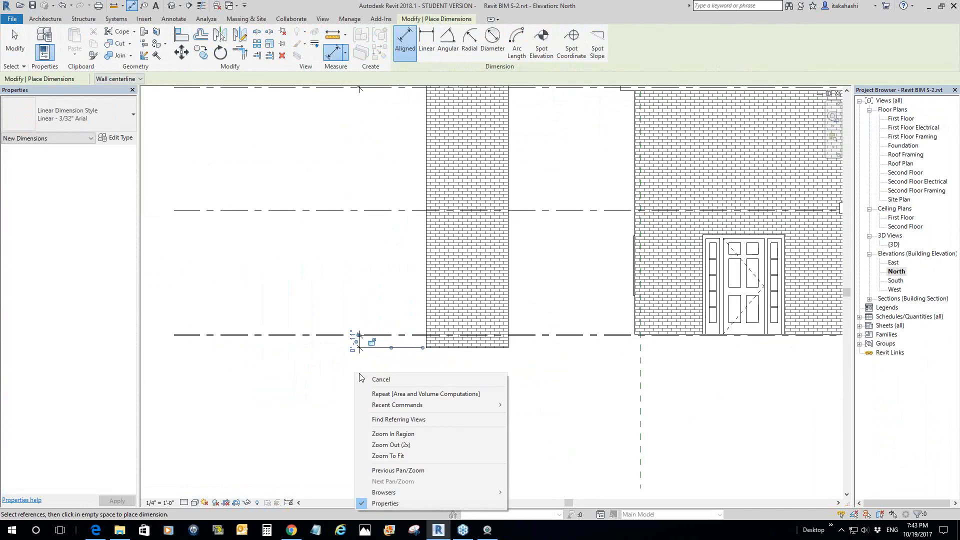
left_click(370, 378)
scroll(359, 361, "up", 3)
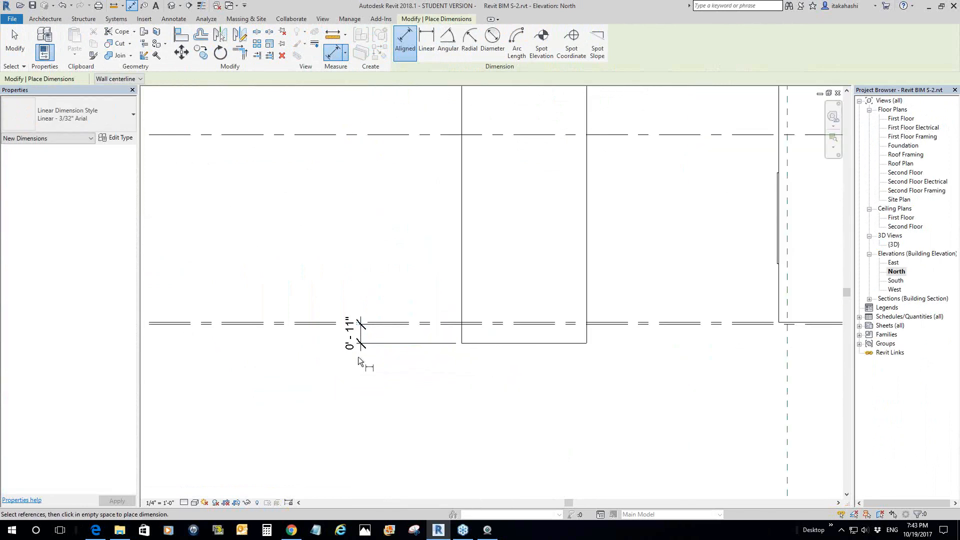
right_click(309, 256)
key("Escape")
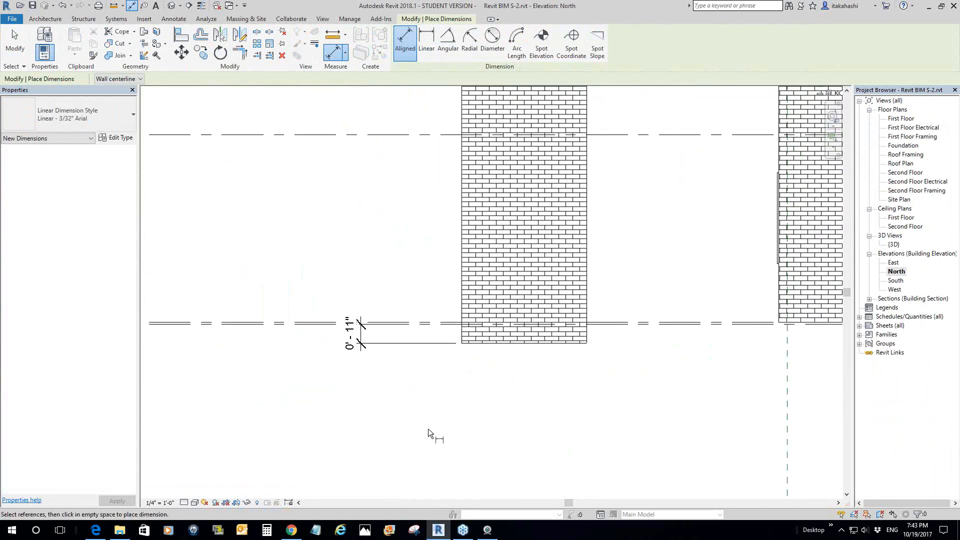
scroll(385, 359, "up", 3)
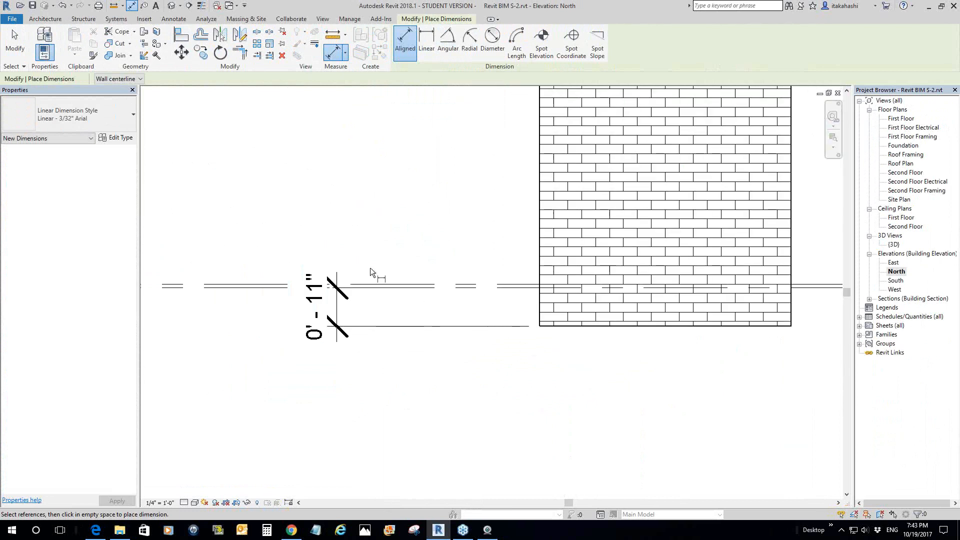
right_click(380, 209)
left_click(420, 210)
left_click(365, 295)
left_click(366, 295)
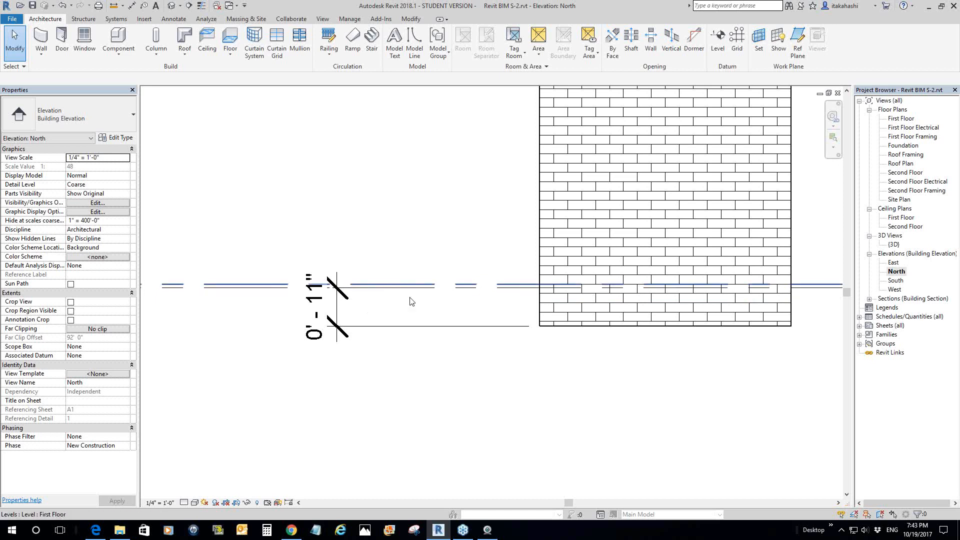
- Try to edit the witness lines of the dimension at the wall's base, and delete that dimension
left_click(332, 307)
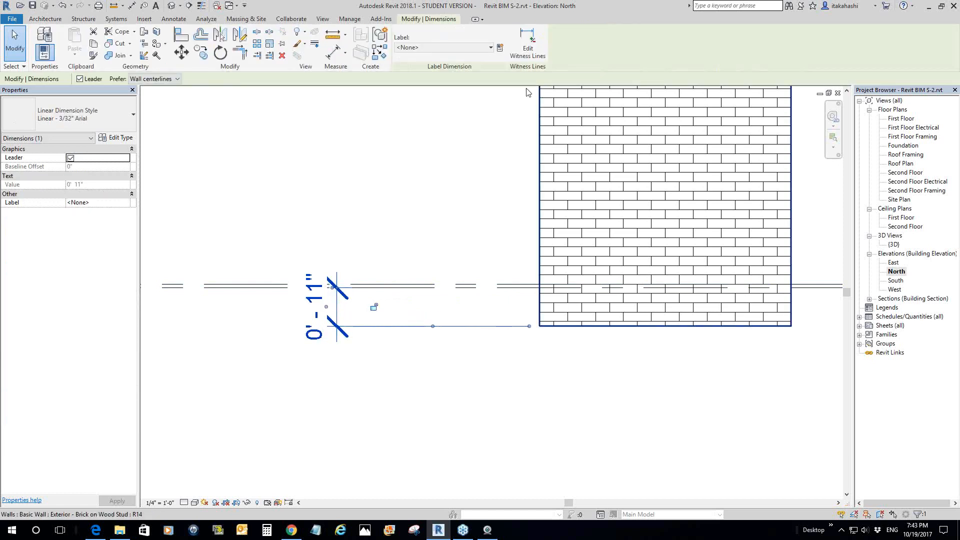
left_click(528, 49)
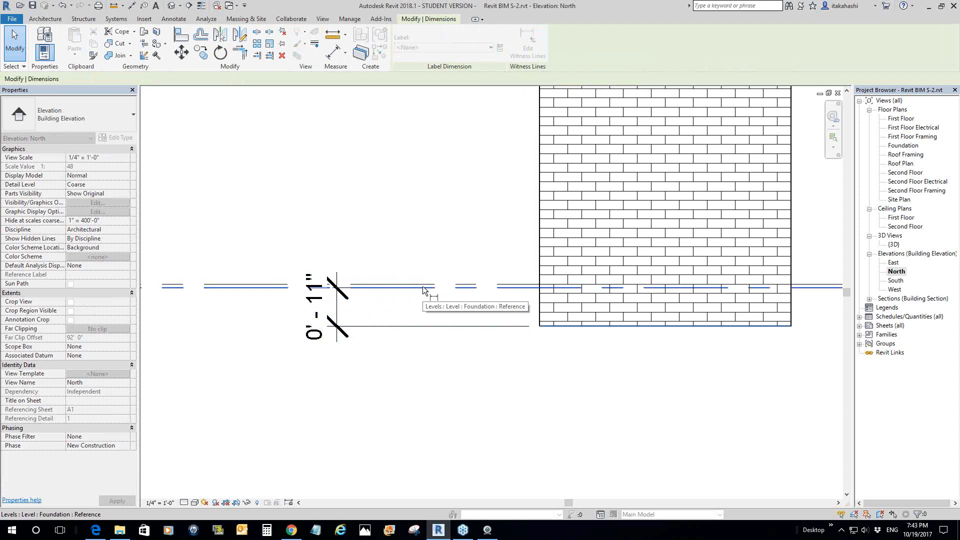
left_click(423, 289)
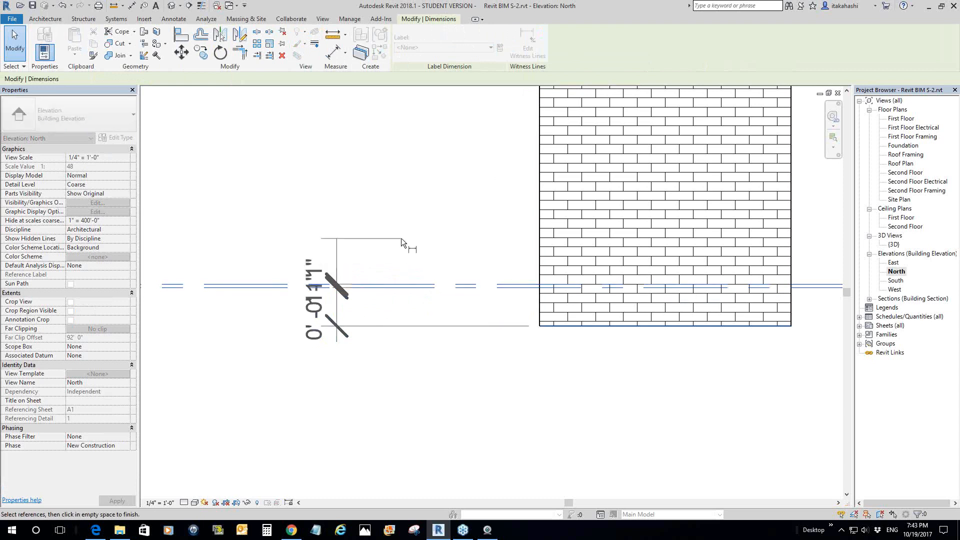
right_click(439, 233)
left_click(480, 240)
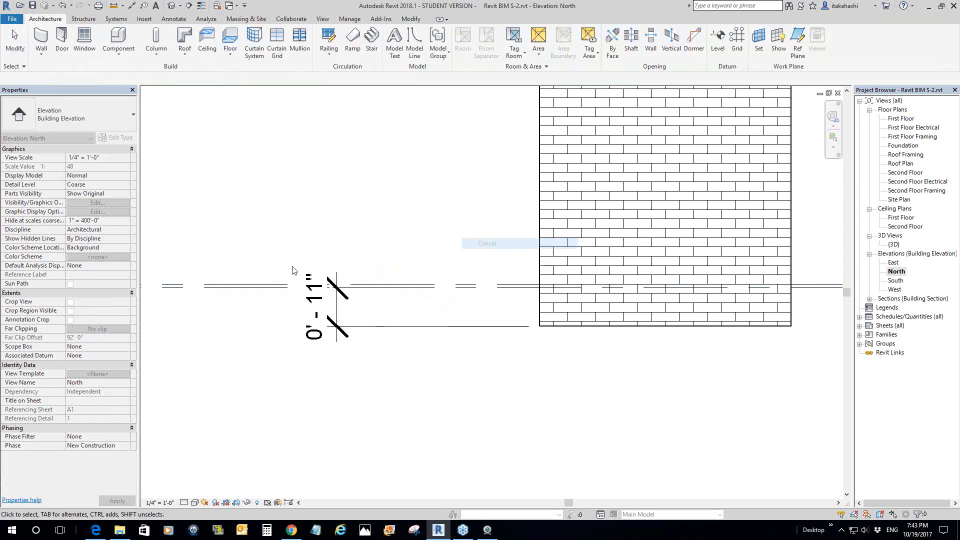
left_click(335, 335)
key("Escape")
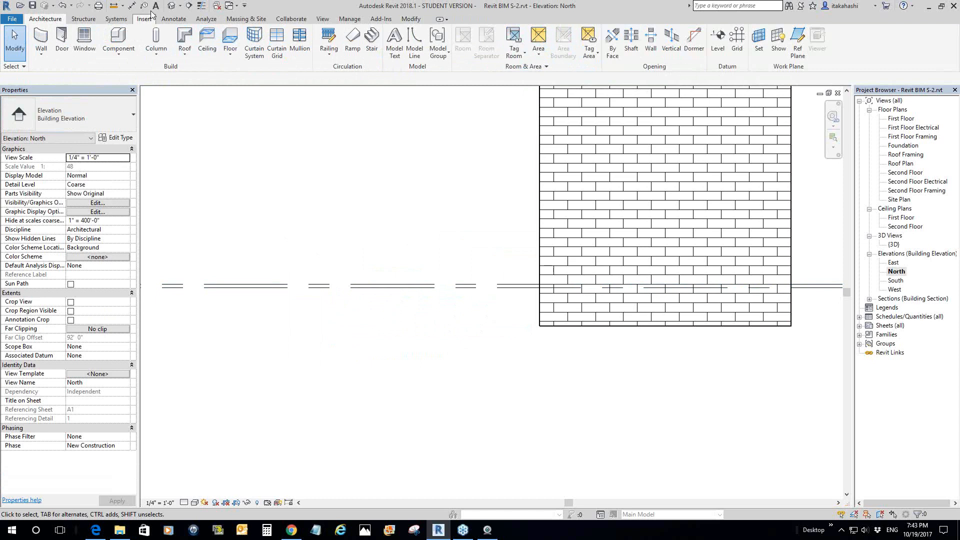
- Add an aligned dimension between the bottom edge of the separate brick wall and the First Floor level
left_click(132, 5)
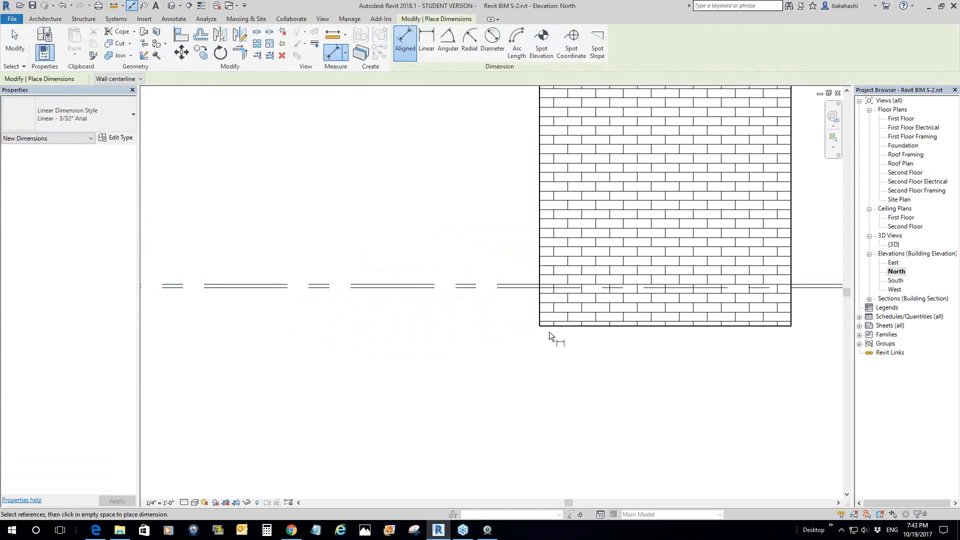
left_click(549, 327)
scroll(475, 292, "up", 3)
left_click(468, 275)
scroll(395, 310, "down", 3)
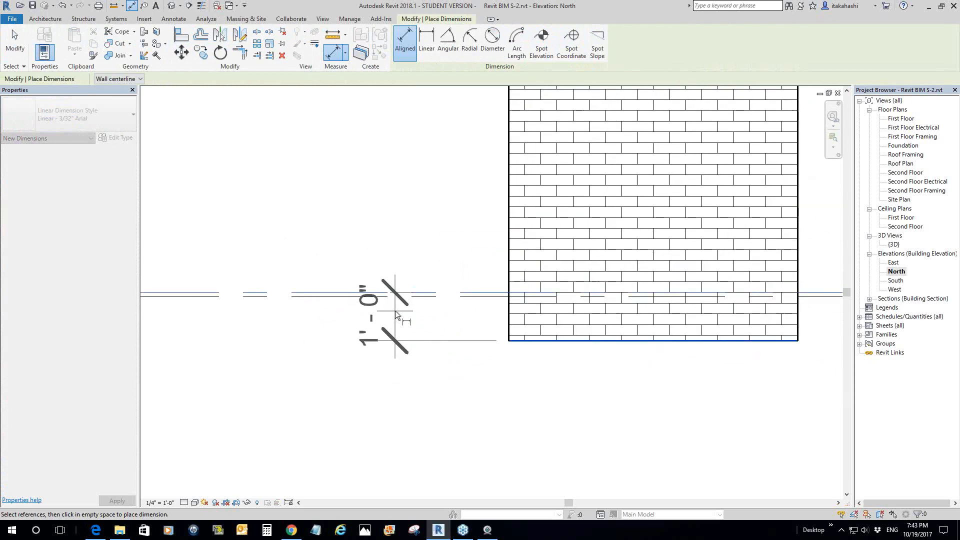
scroll(395, 311, "down", 5)
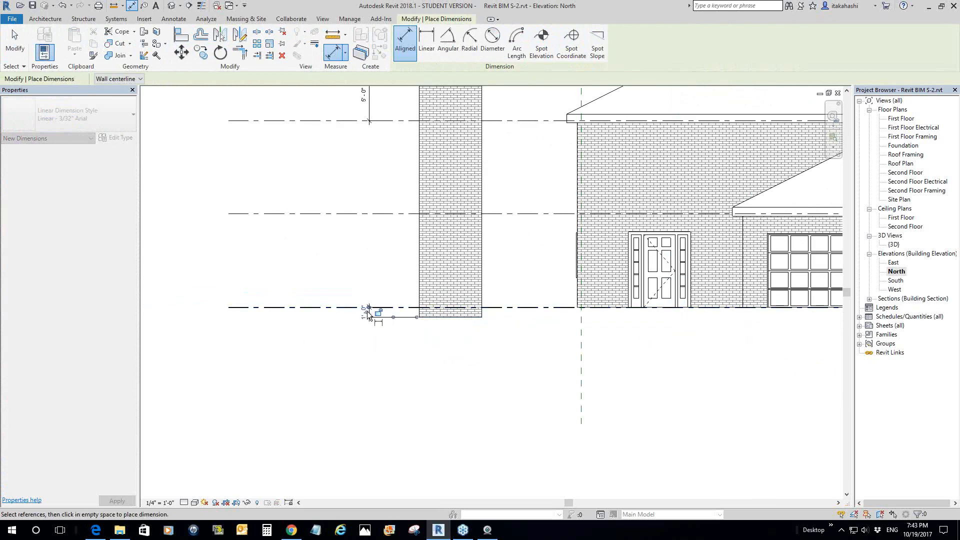
left_click(367, 315)
right_click(393, 257)
right_click(402, 260)
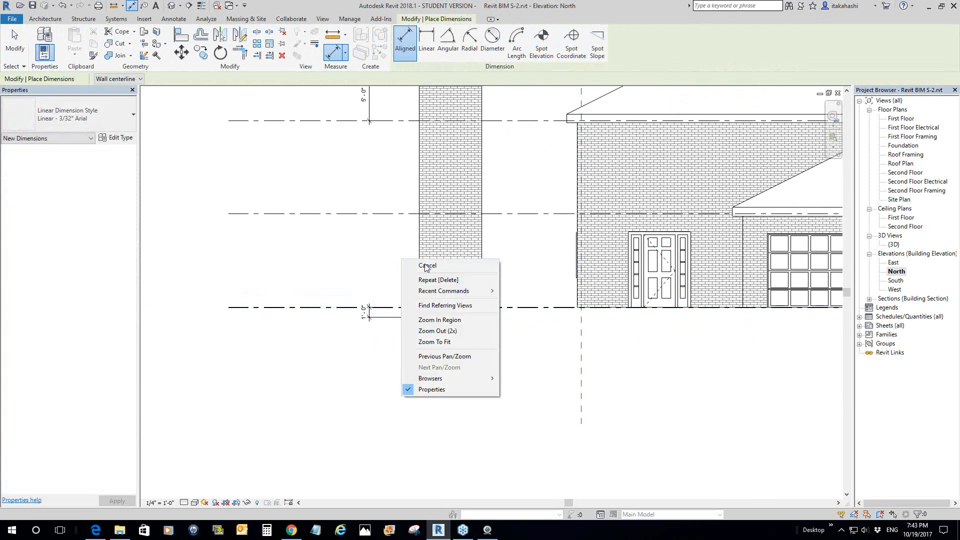
left_click(427, 268)
scroll(360, 329, "up", 5)
scroll(390, 251, "down", 7)
middle_click_drag(391, 252, 402, 343)
right_click(394, 236)
left_click(415, 242)
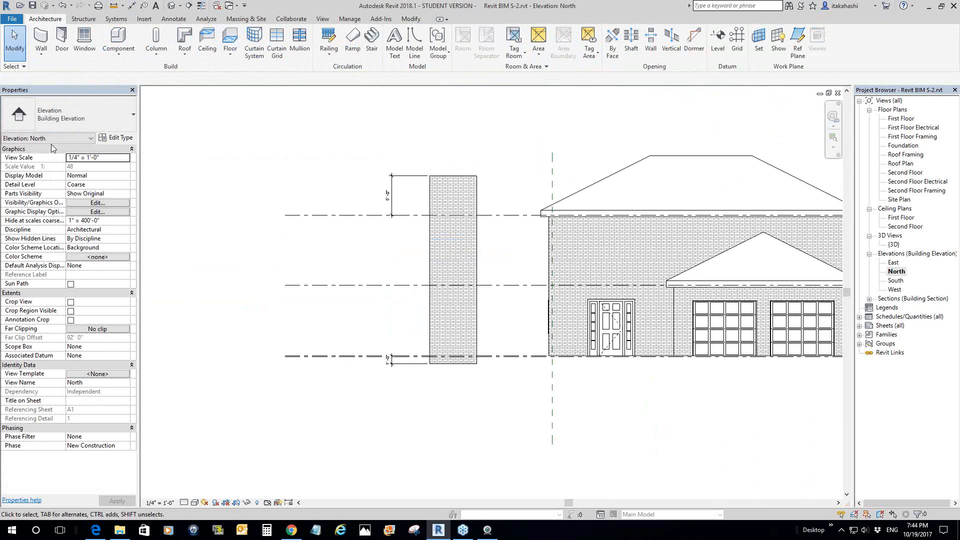
- Examine the instance properties of the separate brick wall against those of the North elevation view
left_click(433, 236)
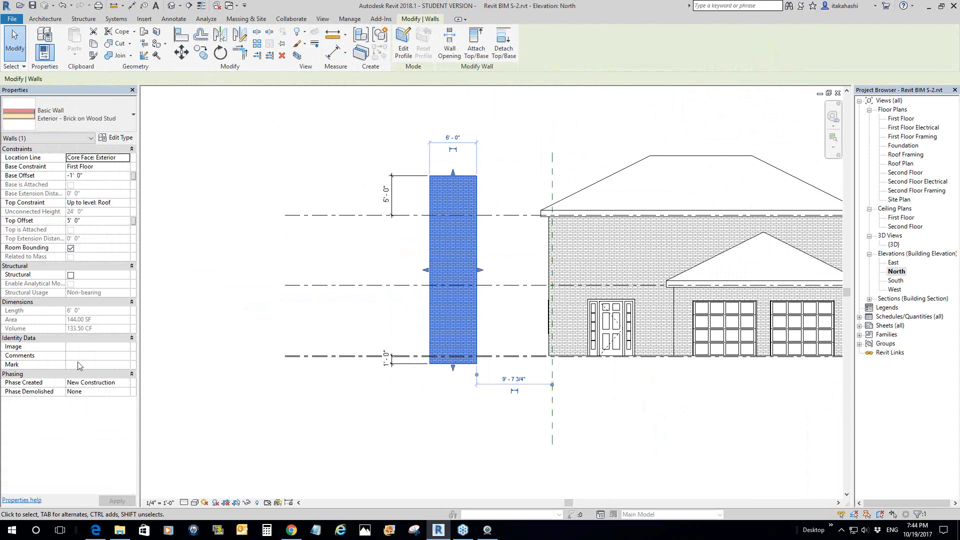
left_click(268, 140)
left_click(446, 188)
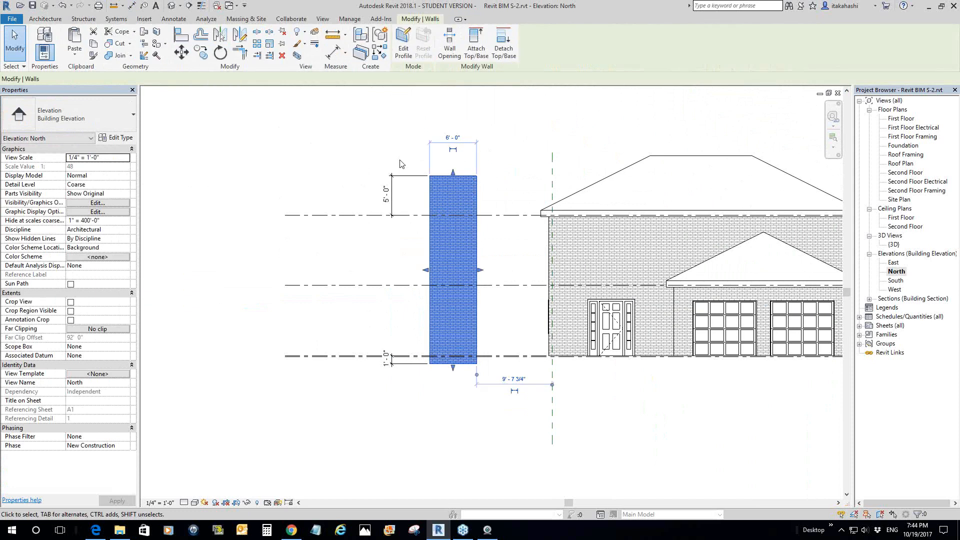
left_click(345, 161)
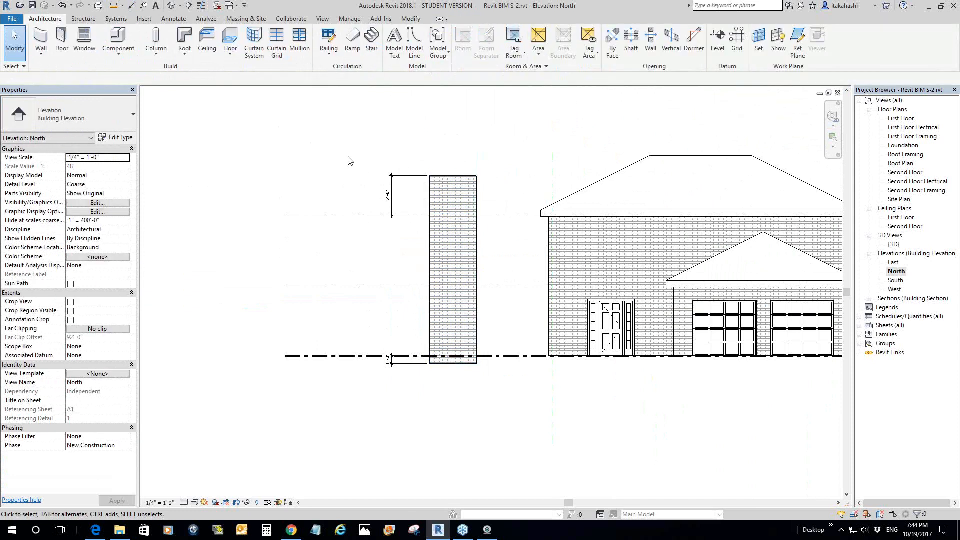
left_click(430, 246)
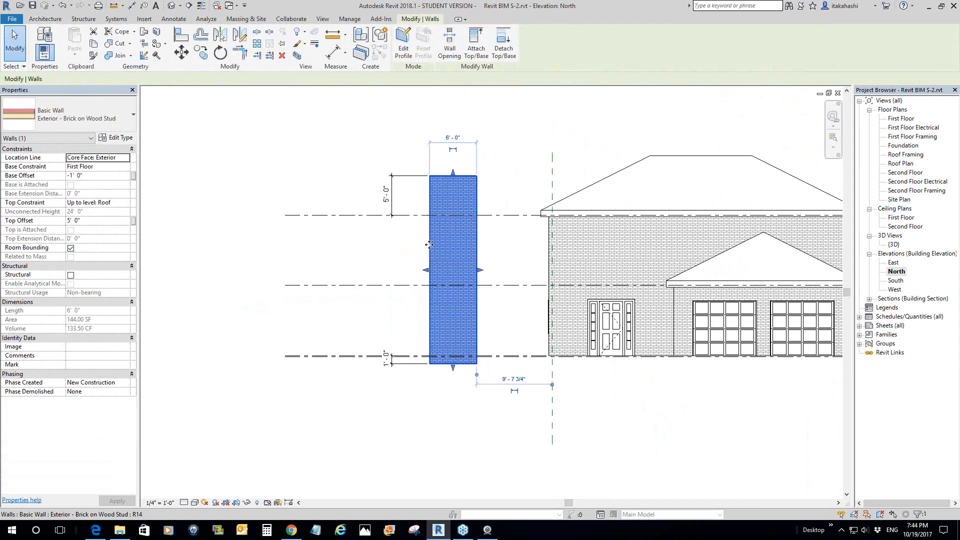
- Compare the separate brick wall's type and constraints with the view properties by alternately selecting and deselecting the wall
left_click(529, 242)
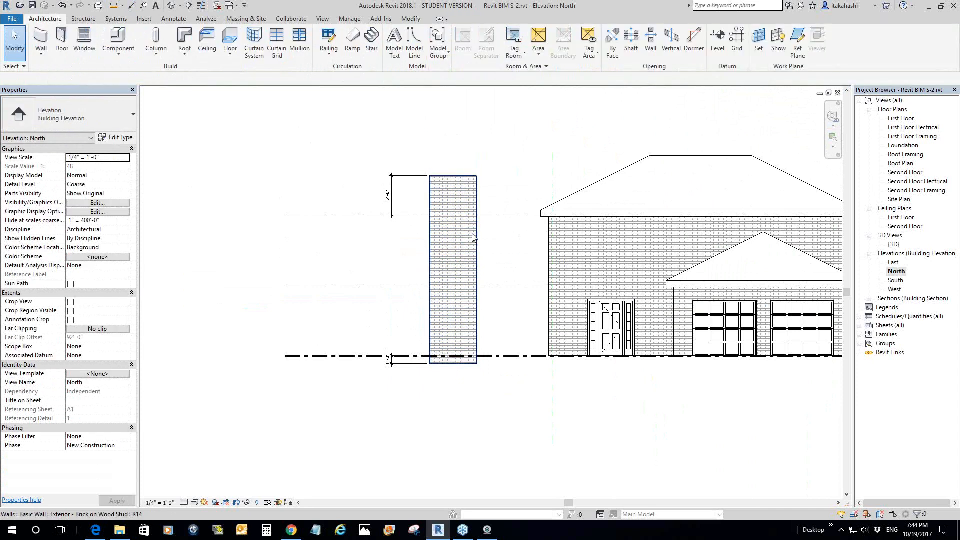
left_click(474, 238)
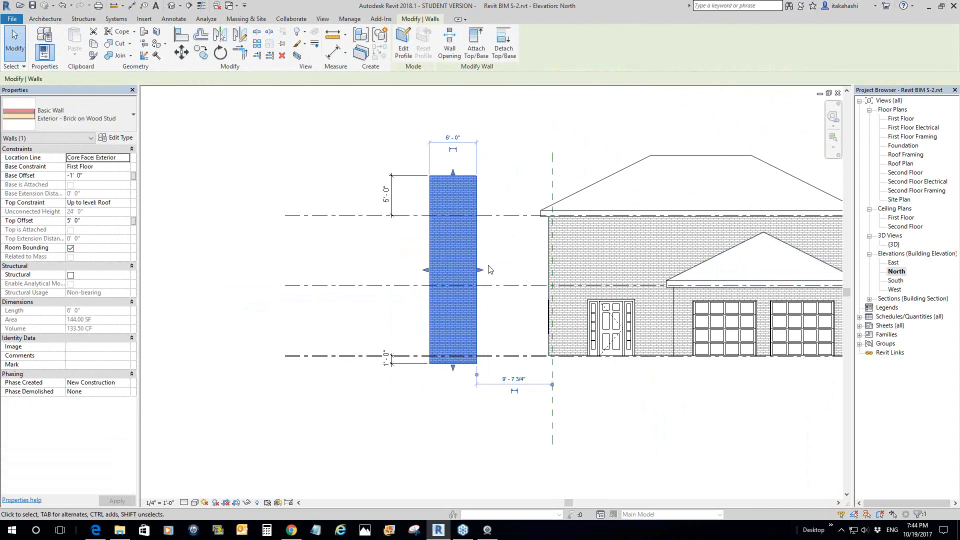
left_click(492, 256)
left_click(478, 249)
left_click(497, 241)
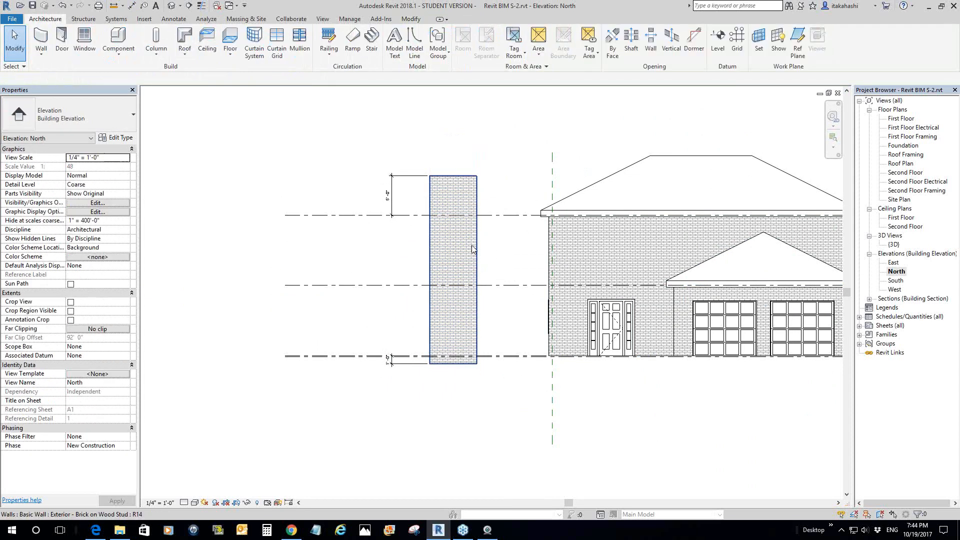
left_click(477, 250)
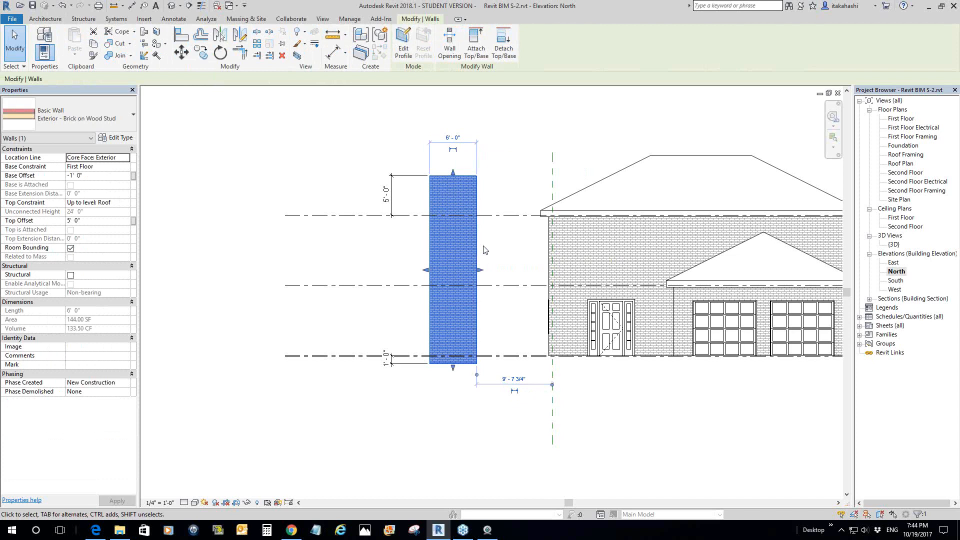
- Review the Basic Wall, Curtain Wall and Stacked Wall families listed under the project's wall families
left_click(860, 335)
scroll(924, 335, "down", 5)
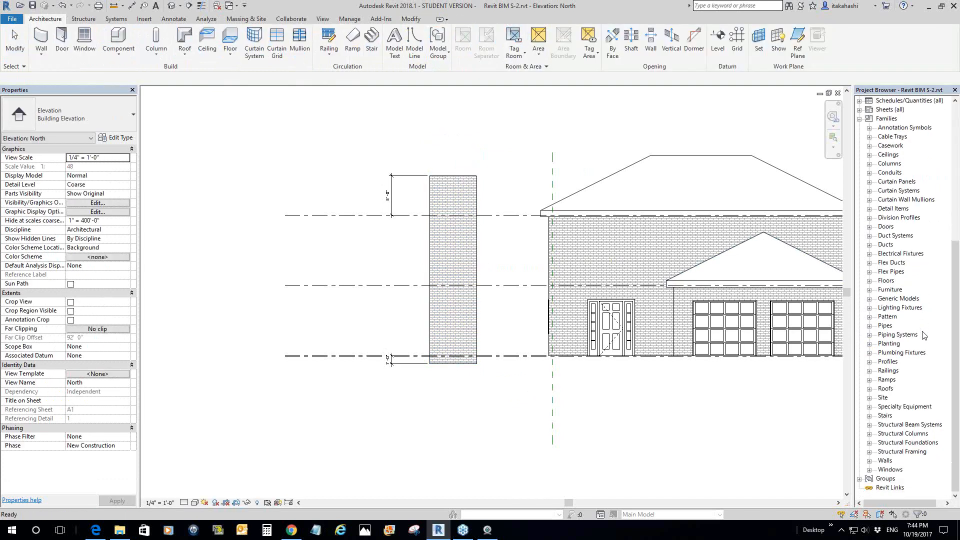
left_click(870, 461)
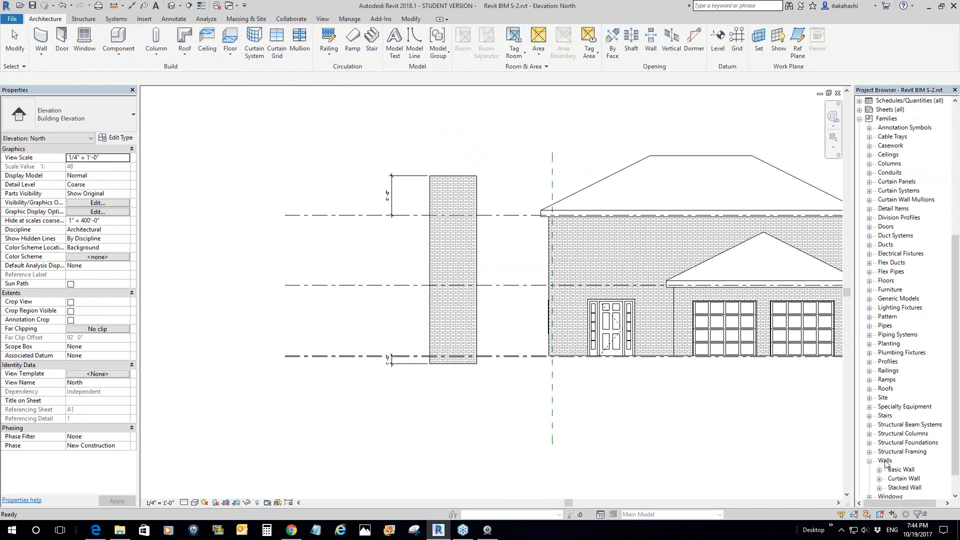
left_click(885, 461)
scroll(955, 451, "down", 1)
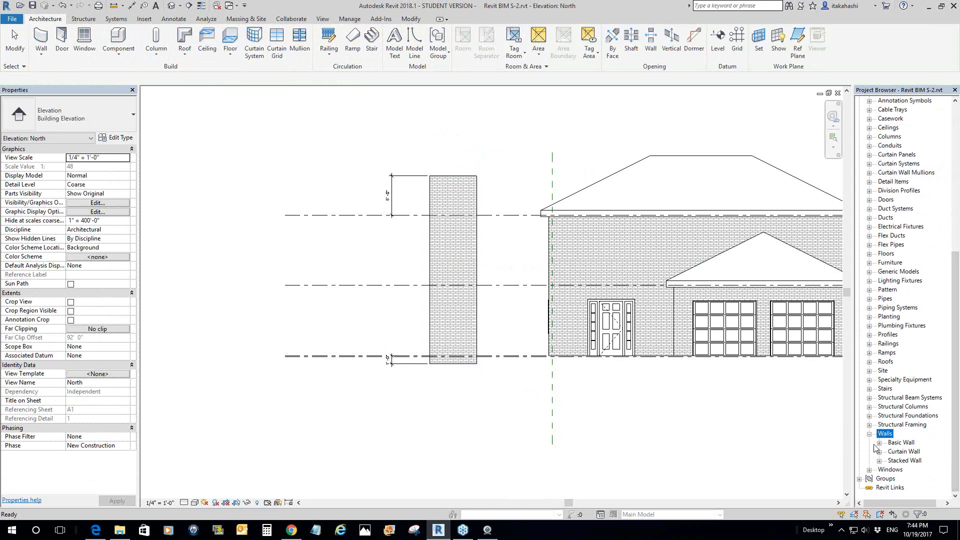
left_click(895, 445)
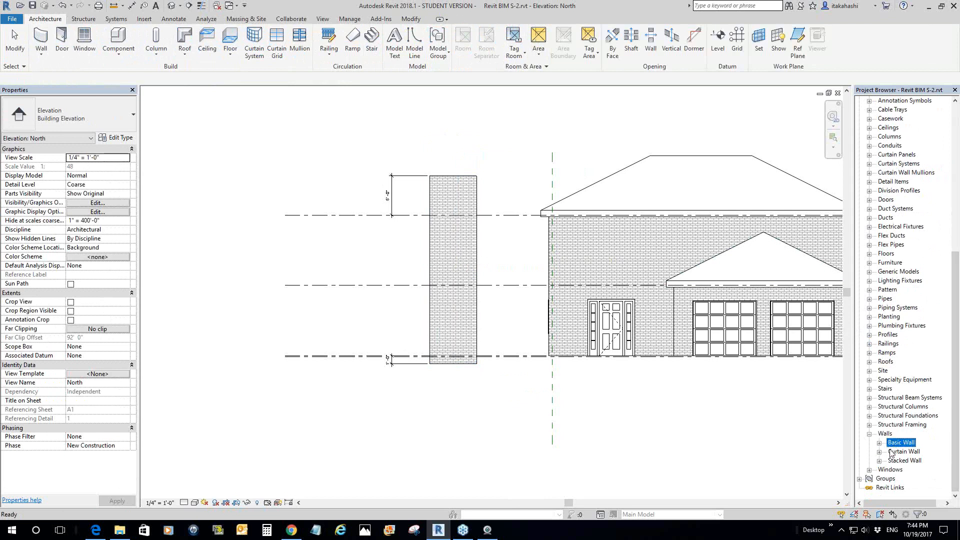
left_click(895, 452)
left_click(896, 462)
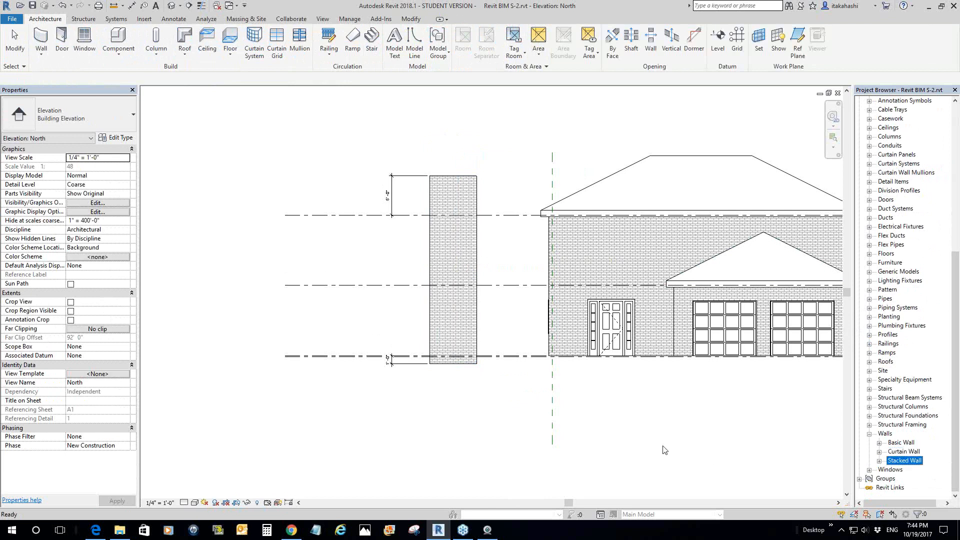
- Change the type of the separate brick wall to Curtain Wall
left_click(477, 280)
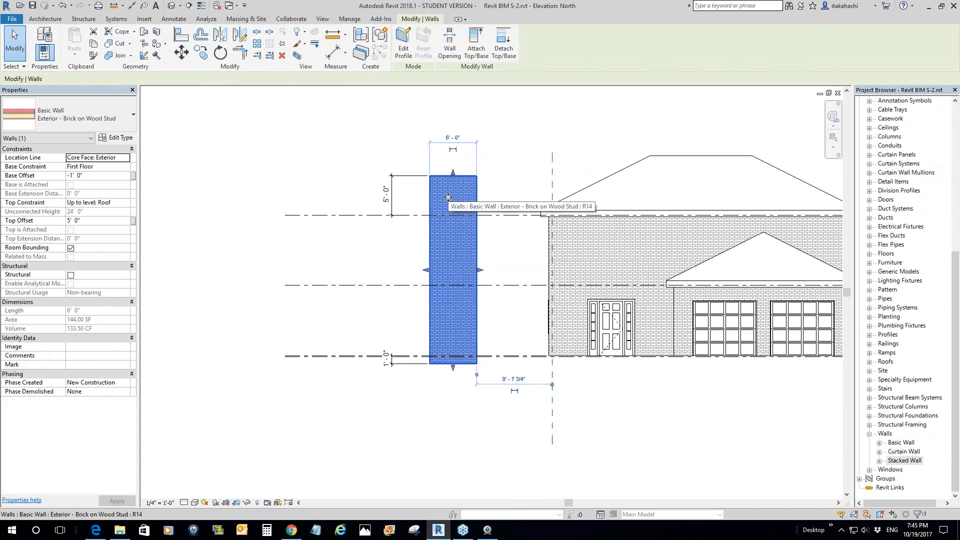
left_click(134, 118)
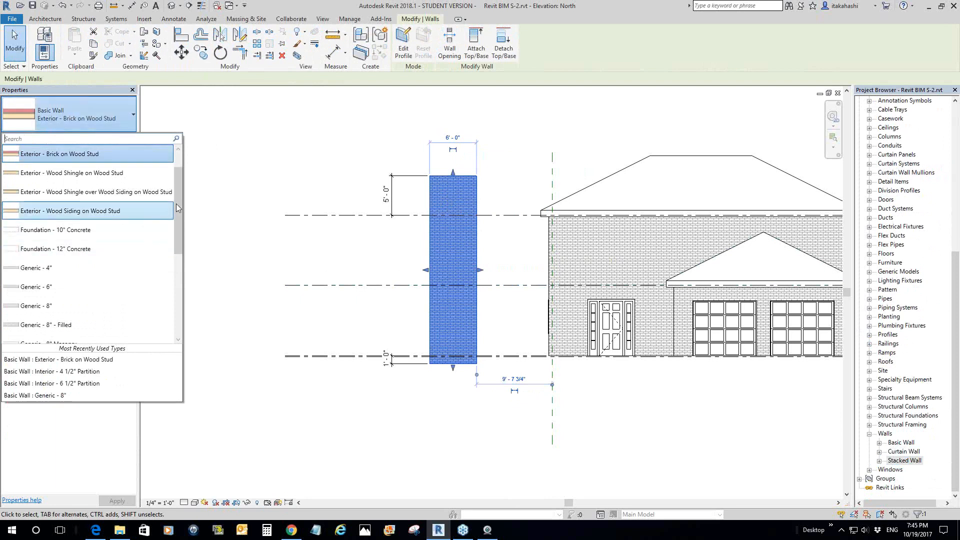
left_click_drag(176, 203, 181, 304)
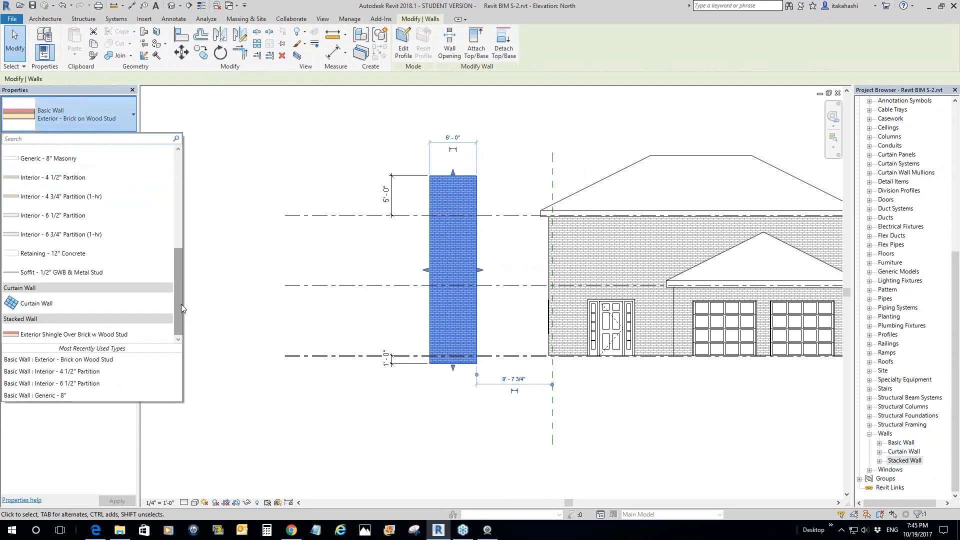
left_click(41, 303)
left_click(322, 249)
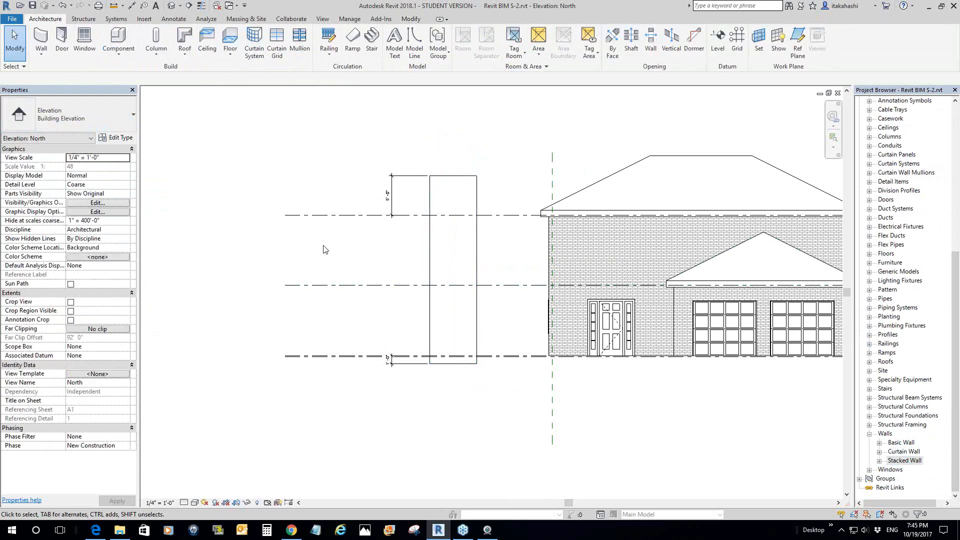
- Examine the instance properties of the separate curtain wall, including its grid and constraint settings
left_click(477, 240)
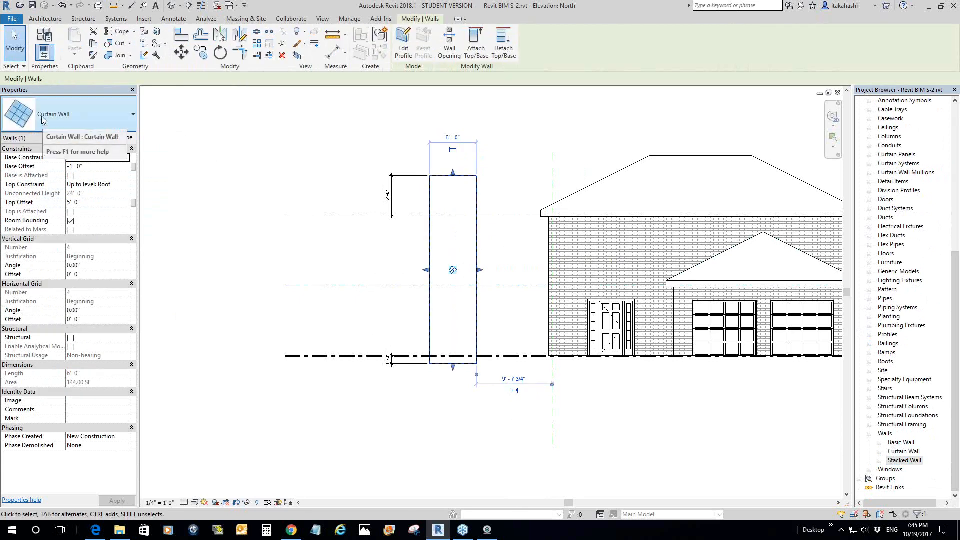
left_click(314, 163)
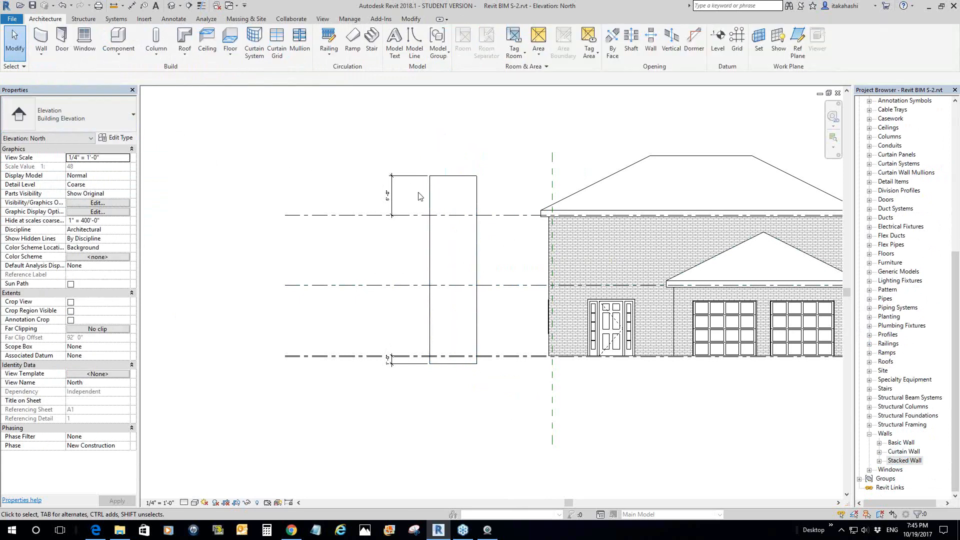
left_click(433, 196)
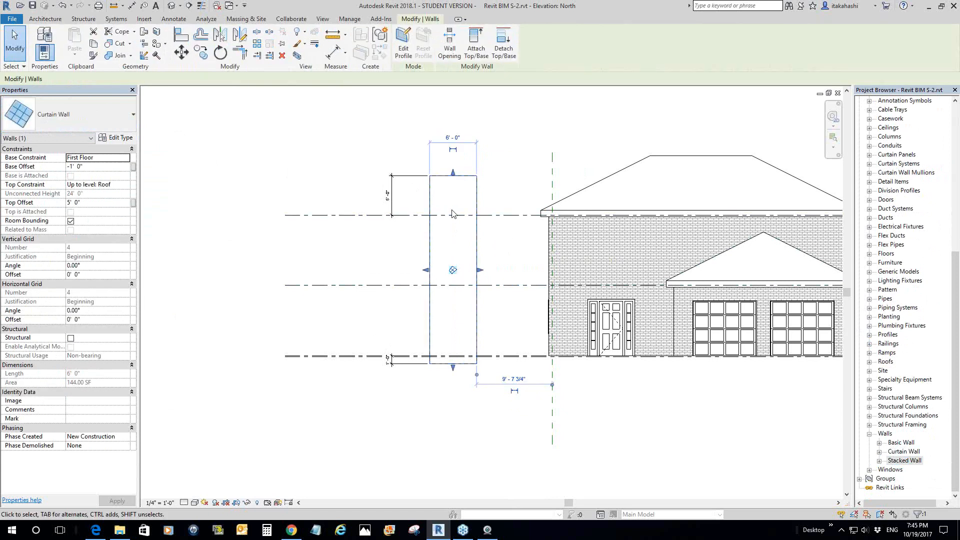
left_click(268, 159)
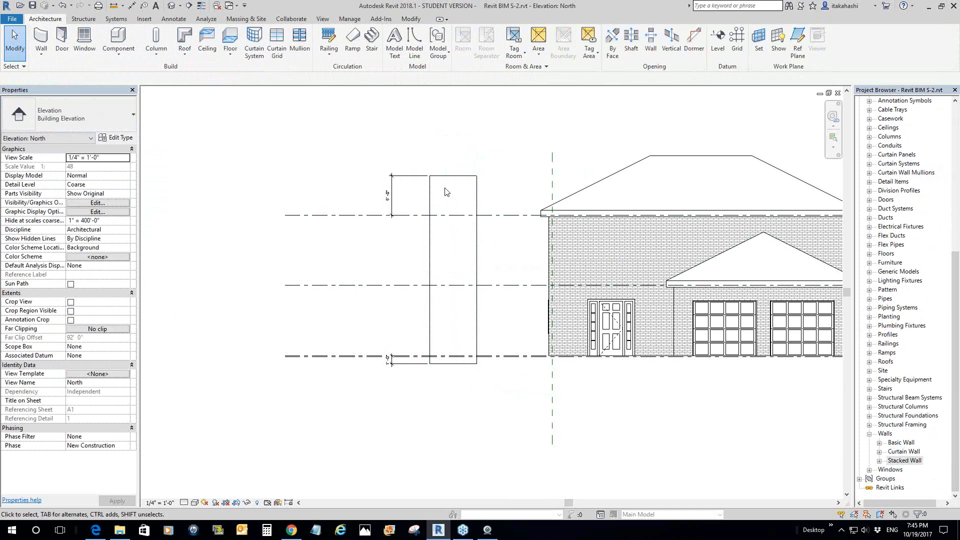
left_click(429, 182)
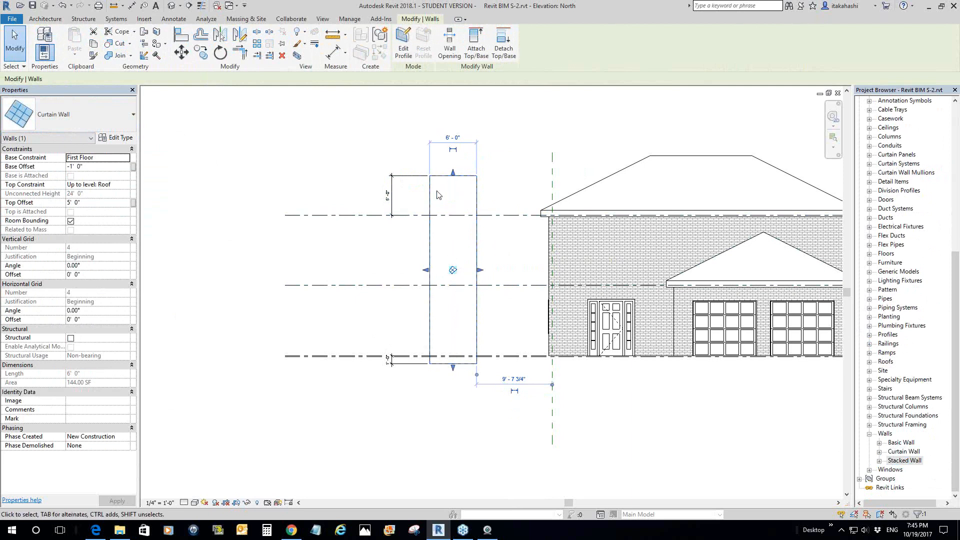
- Add two vertical curtain grid lines across all segments, dividing the curtain wall into three 2' 0" wide bays
left_click(62, 23)
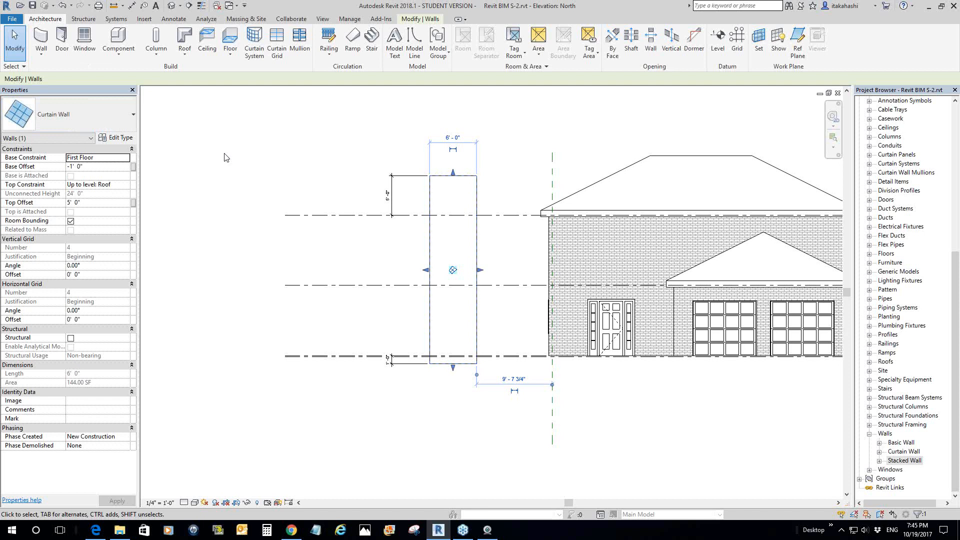
left_click(276, 48)
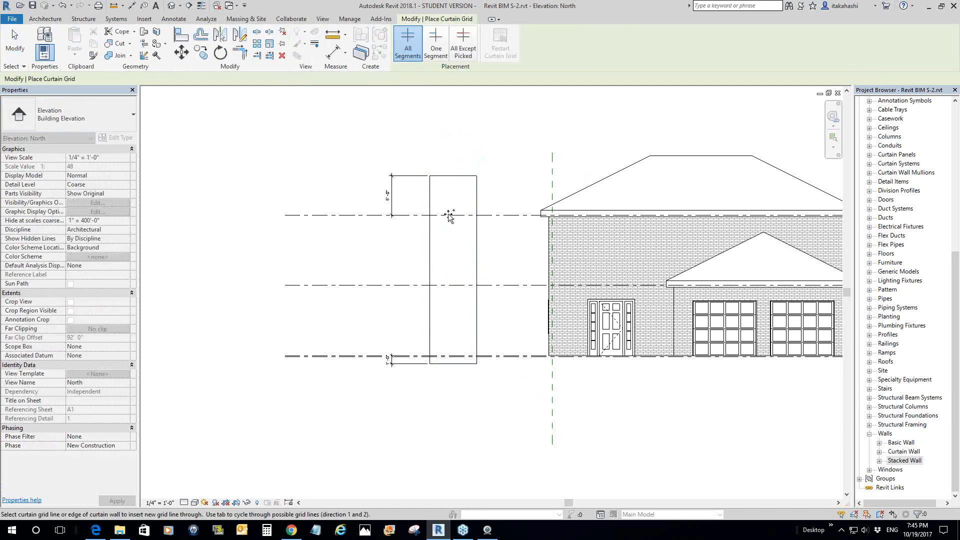
left_click(446, 181)
left_click(459, 180)
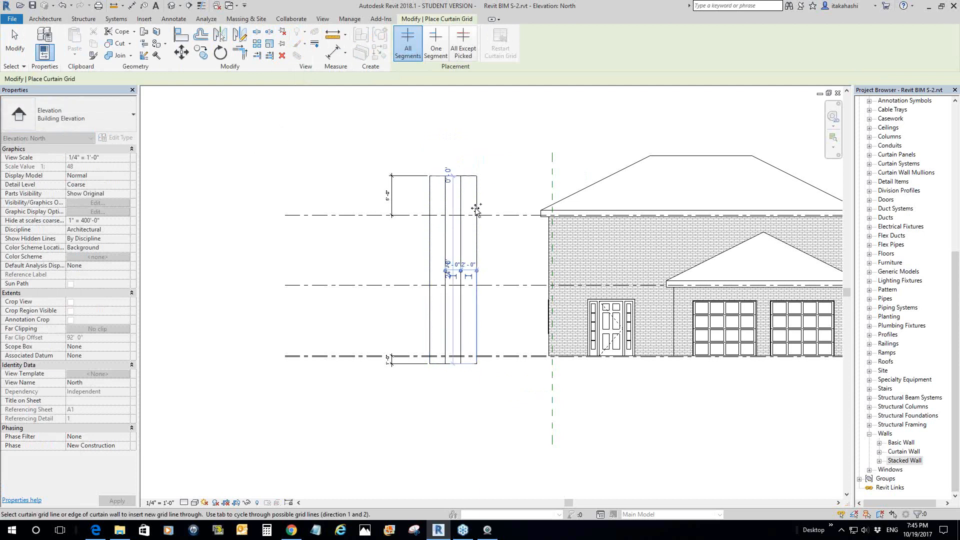
- Add seven horizontal curtain grid lines through all segments at different heights of the curtain wall
left_click(429, 331)
left_click(429, 305)
left_click(427, 285)
left_click(429, 262)
left_click(429, 233)
left_click(429, 195)
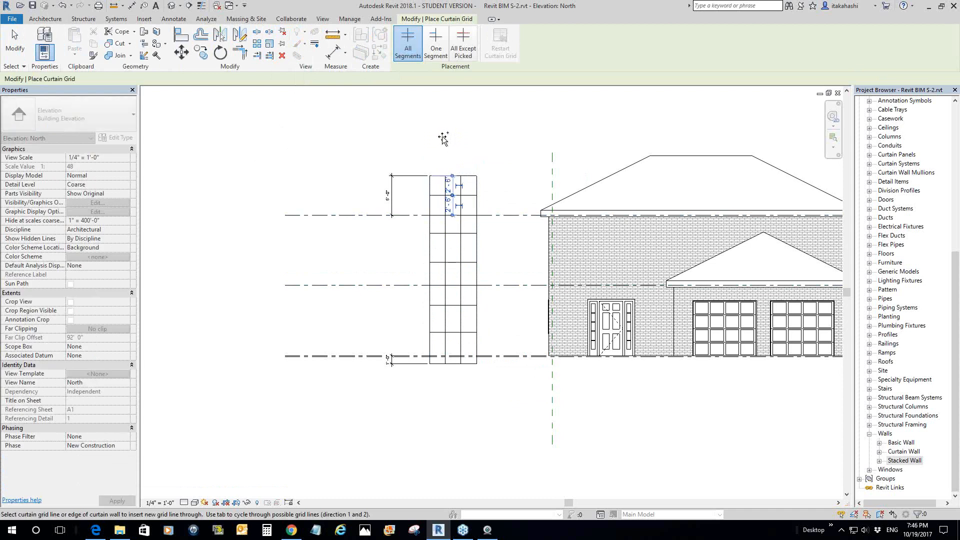
right_click(444, 137)
left_click(473, 146)
right_click(472, 146)
left_click(478, 152)
- Examine the properties of one glazed system panel in the curtain wall
scroll(486, 270, "up", 3)
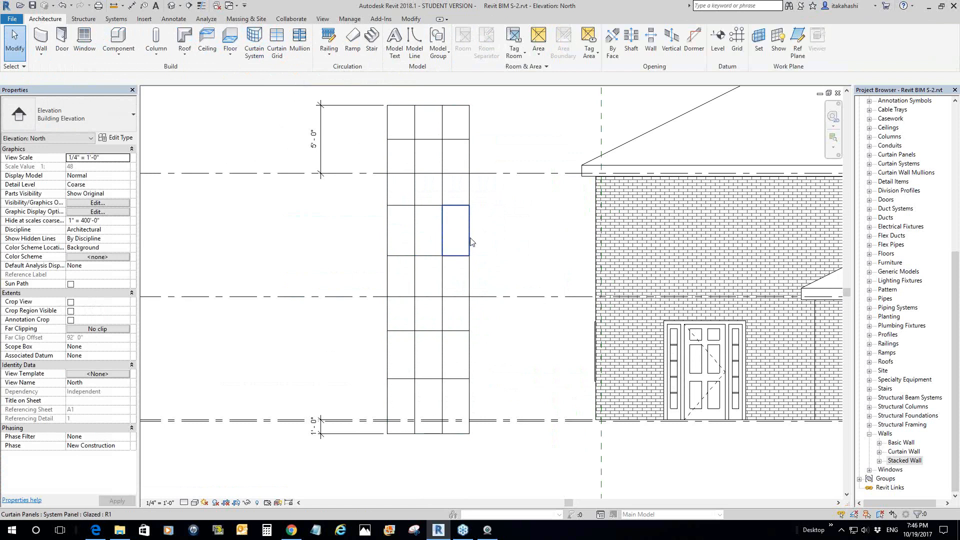
left_click(471, 242)
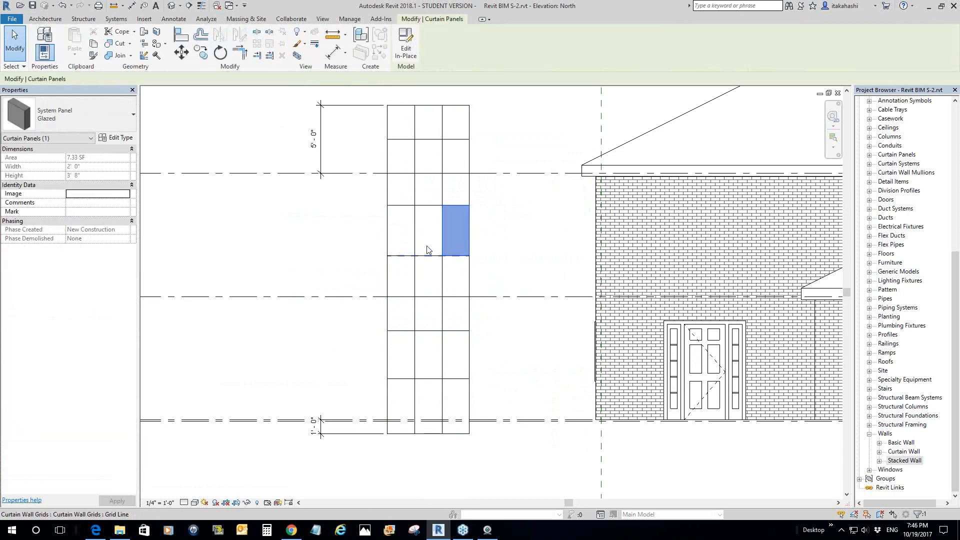
left_click(508, 253)
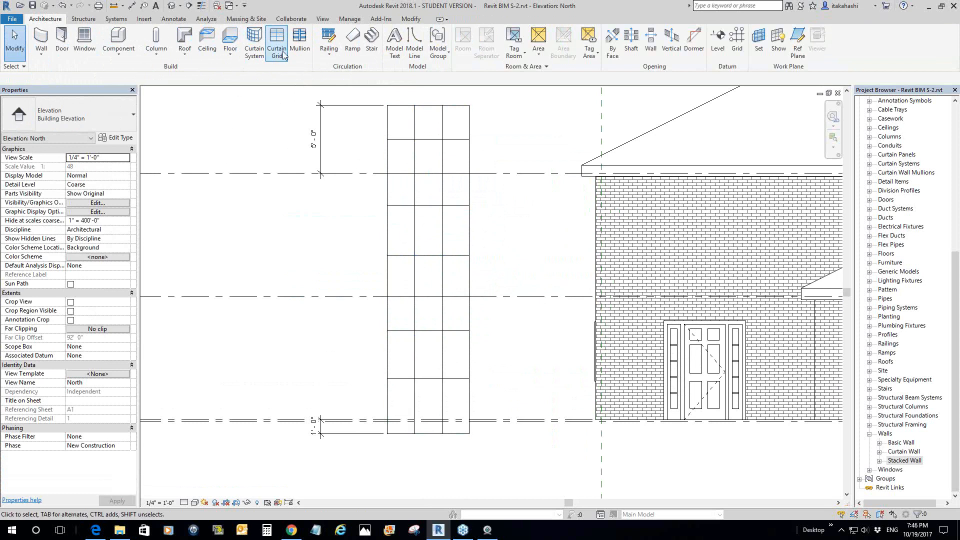
- Place Rectangular Mullion 1 on all grid lines of the curtain wall
left_click(300, 41)
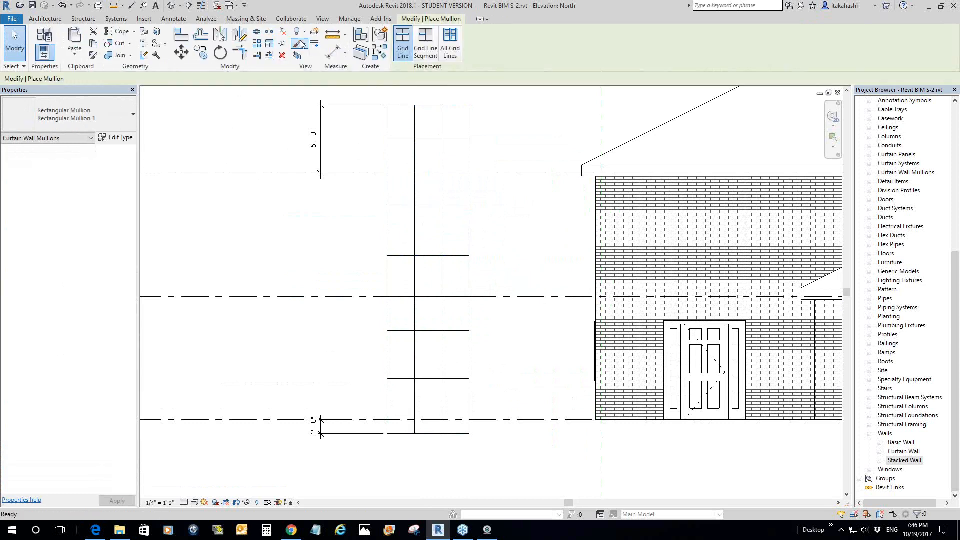
left_click(450, 48)
left_click(445, 111)
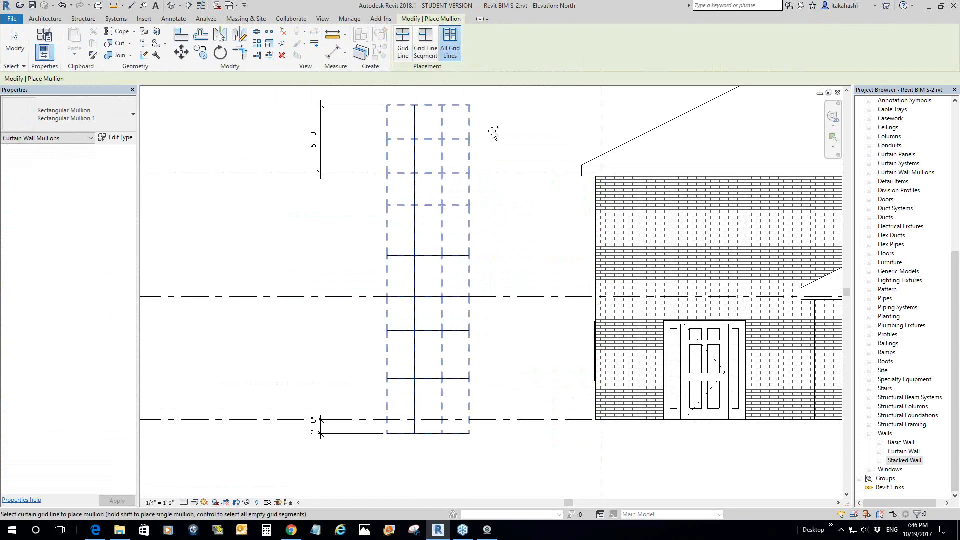
right_click(503, 128)
left_click(520, 135)
right_click(520, 139)
left_click(523, 141)
scroll(442, 379, "up", 1)
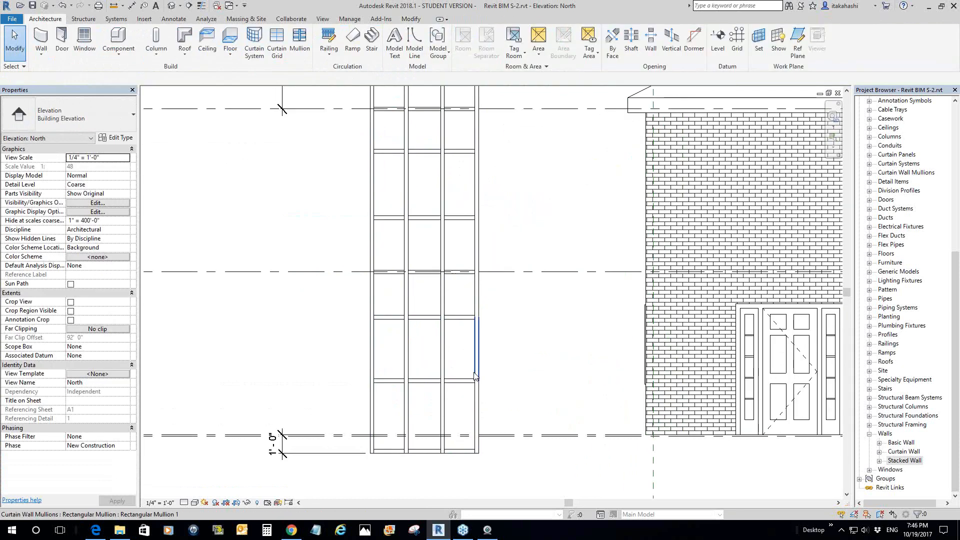
scroll(549, 360, "down", 1)
left_click(492, 340)
left_click(537, 340)
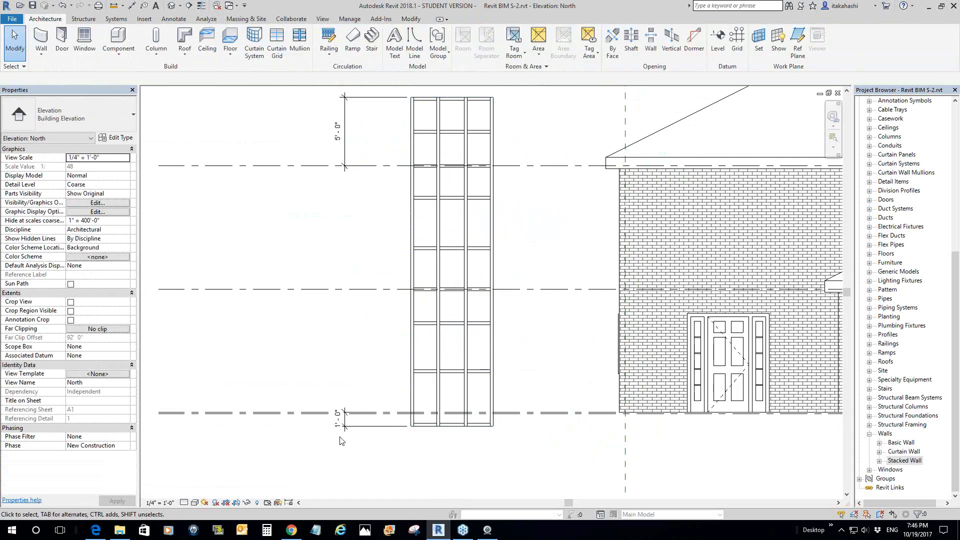
- Switch the North elevation to a coloured visual style and inspect the curtain wall beside the house
left_click(193, 503)
left_click(209, 462)
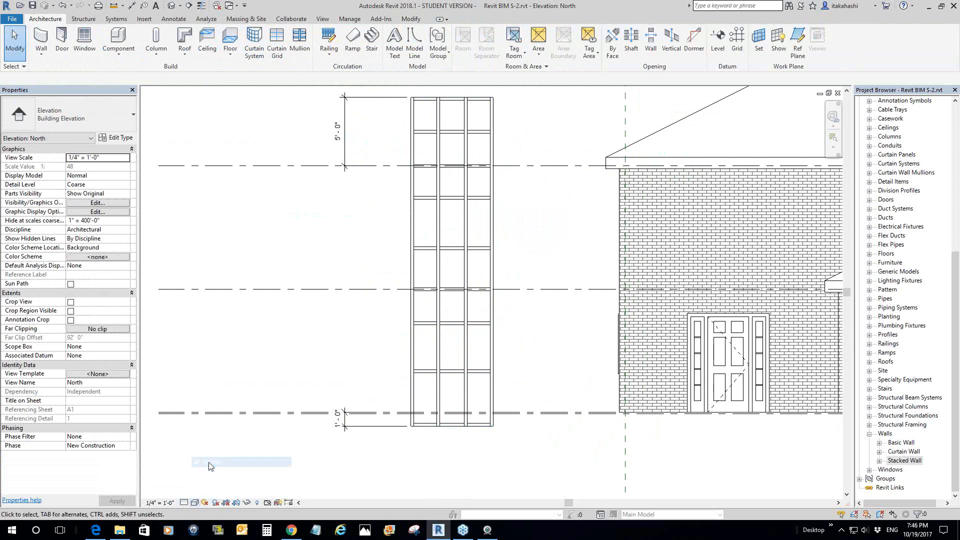
scroll(509, 400, "up", 2)
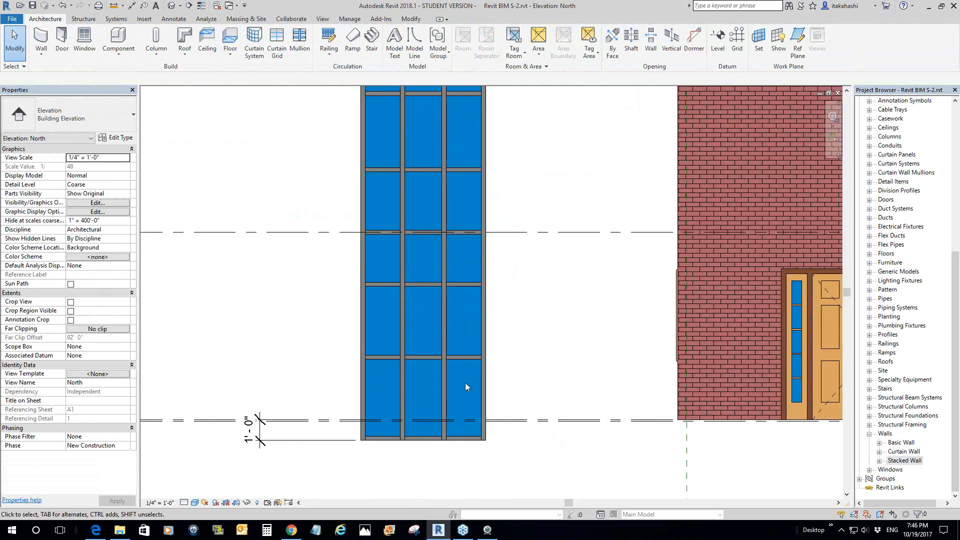
scroll(488, 386, "down", 1)
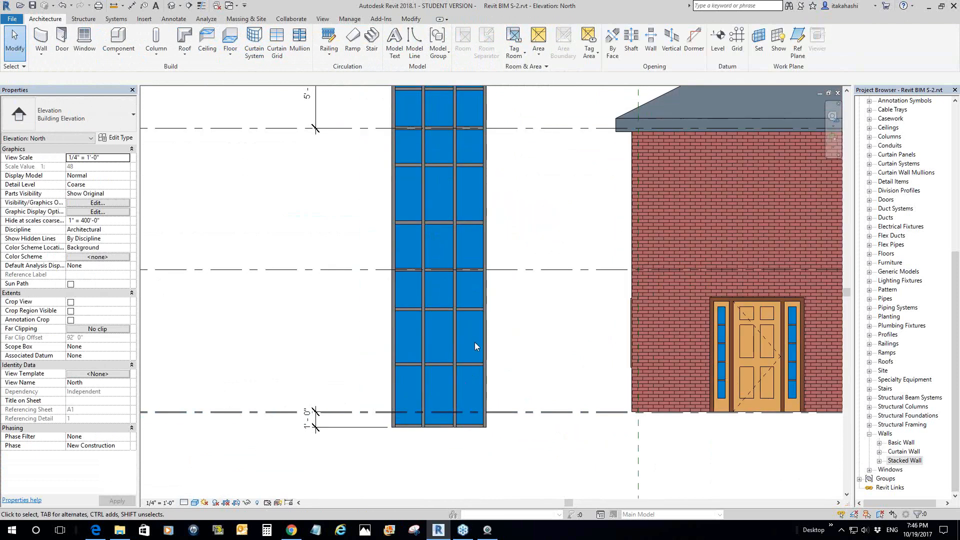
scroll(475, 342, "down", 2)
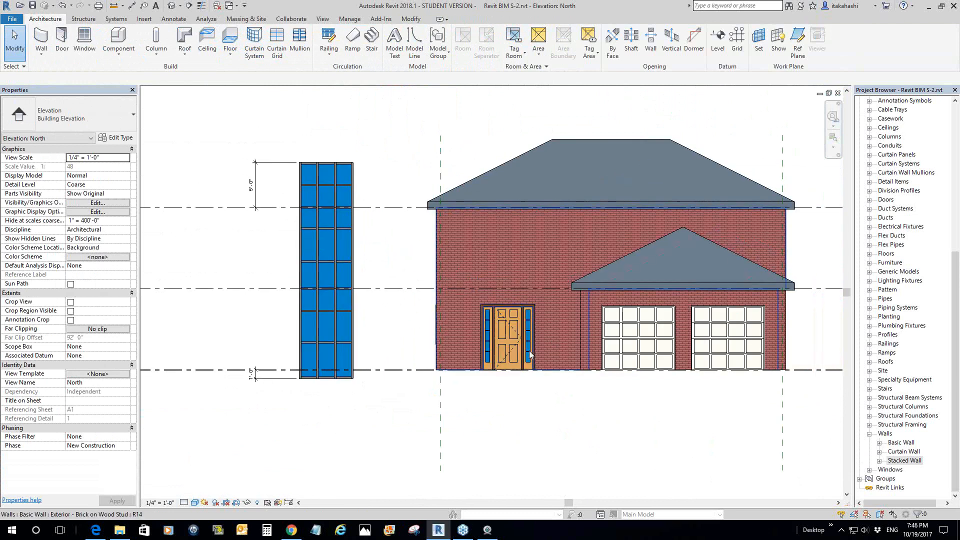
scroll(498, 344, "up", 2)
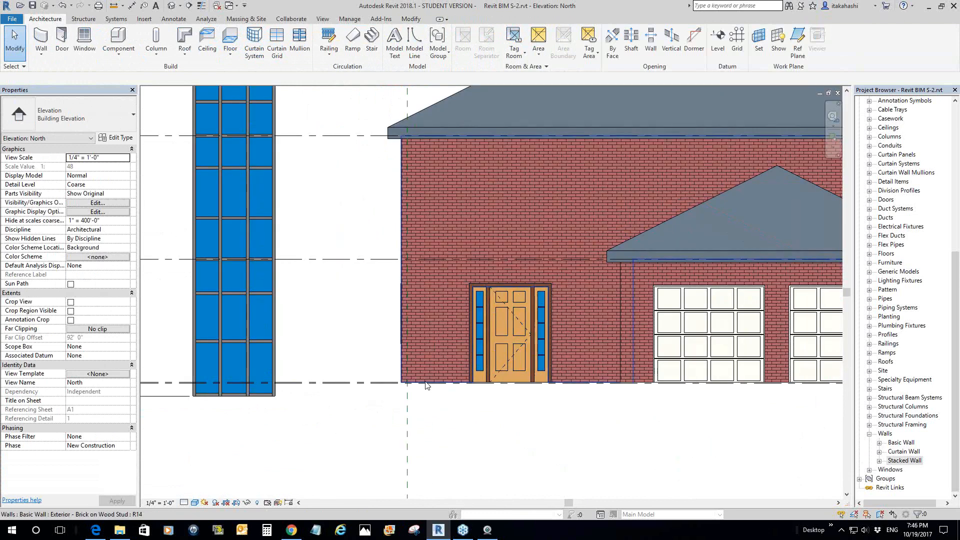
scroll(380, 417, "down", 1)
middle_click_drag(465, 417, 576, 415)
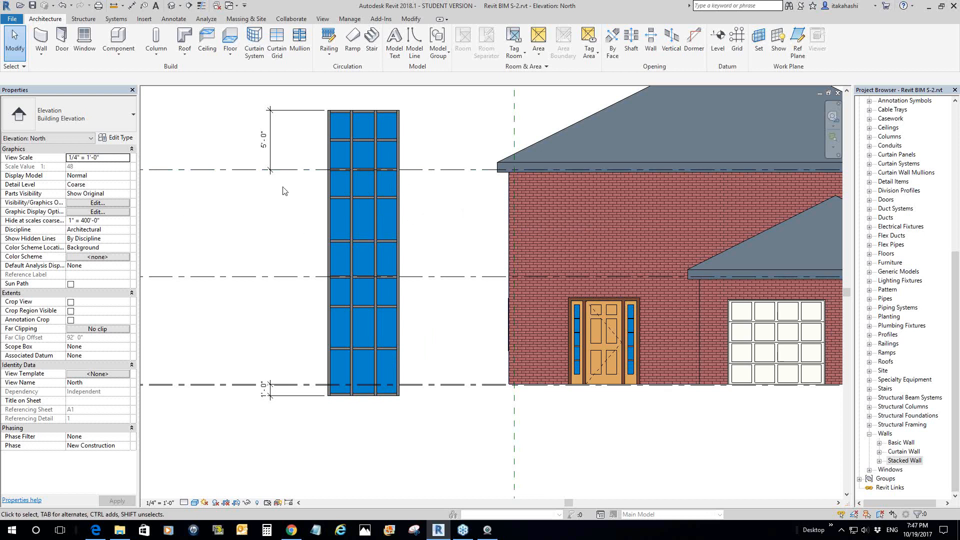
- Select the whole curtain wall with its panels, grids and mullions, and limit the displayed properties to the Walls category
left_click_drag(309, 91, 407, 452)
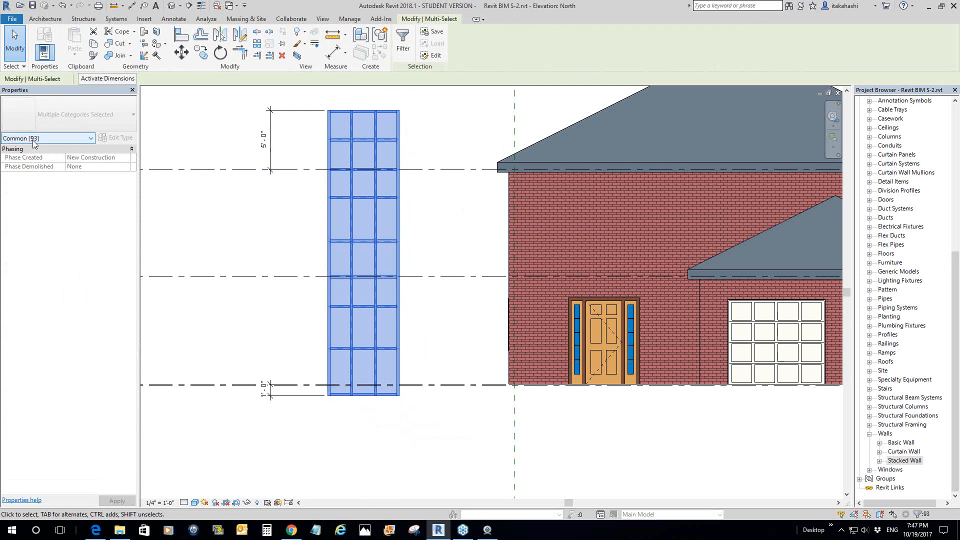
left_click(91, 139)
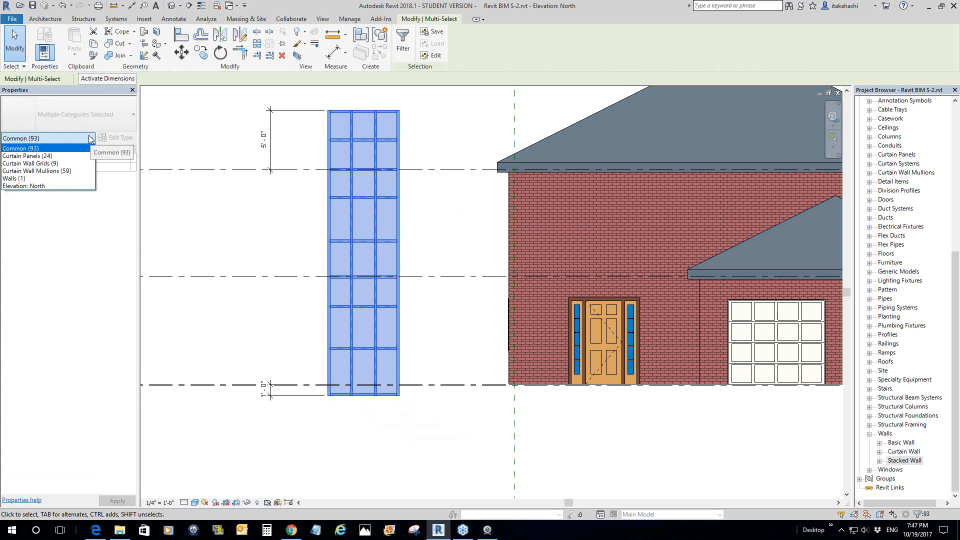
left_click(15, 178)
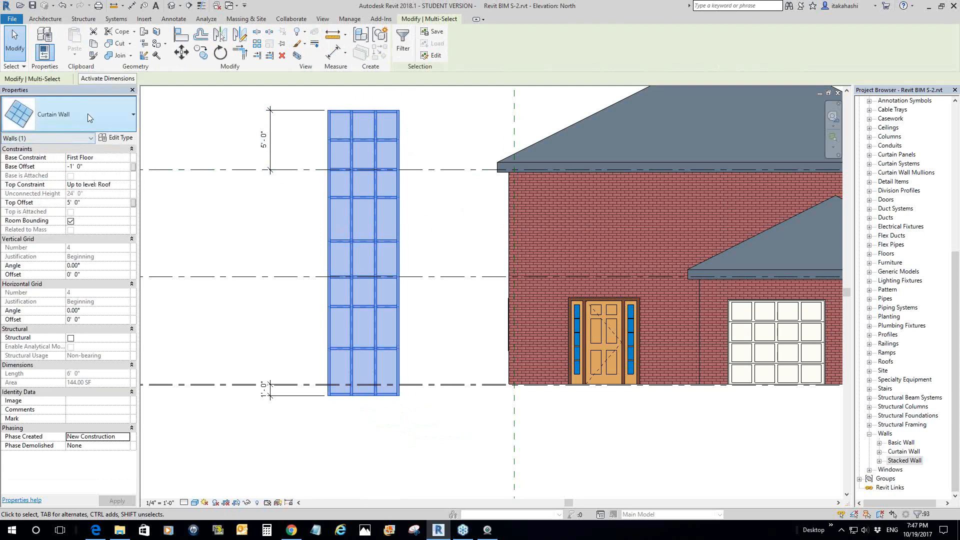
left_click(89, 138)
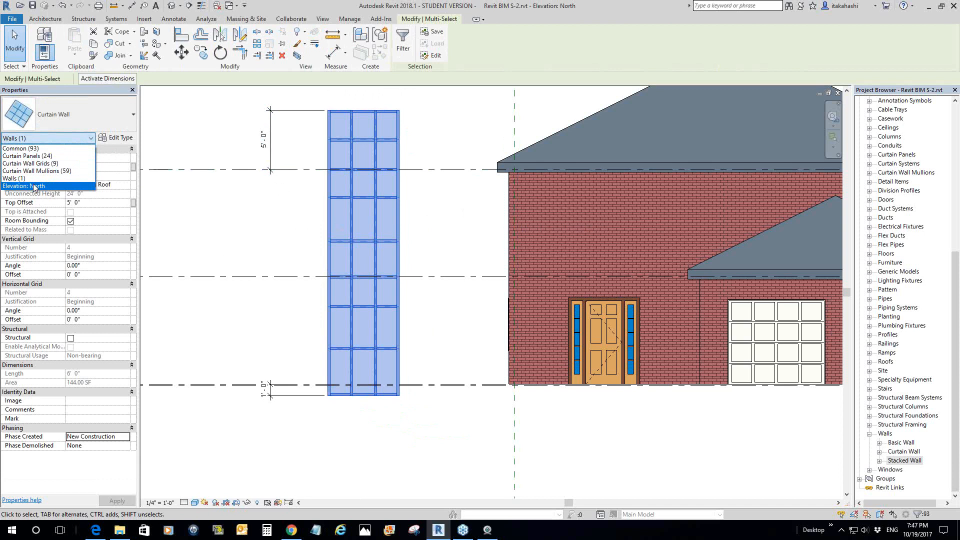
left_click(288, 221)
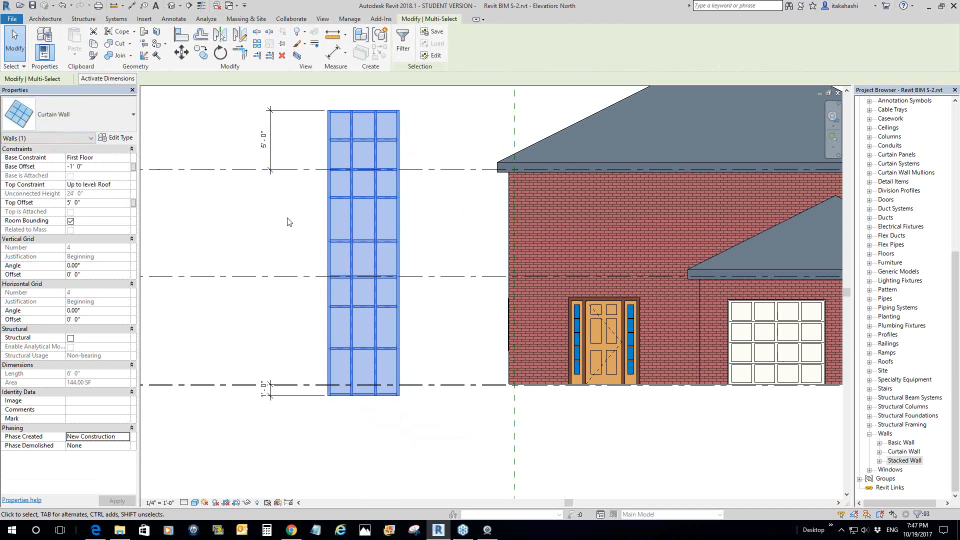
left_click(91, 138)
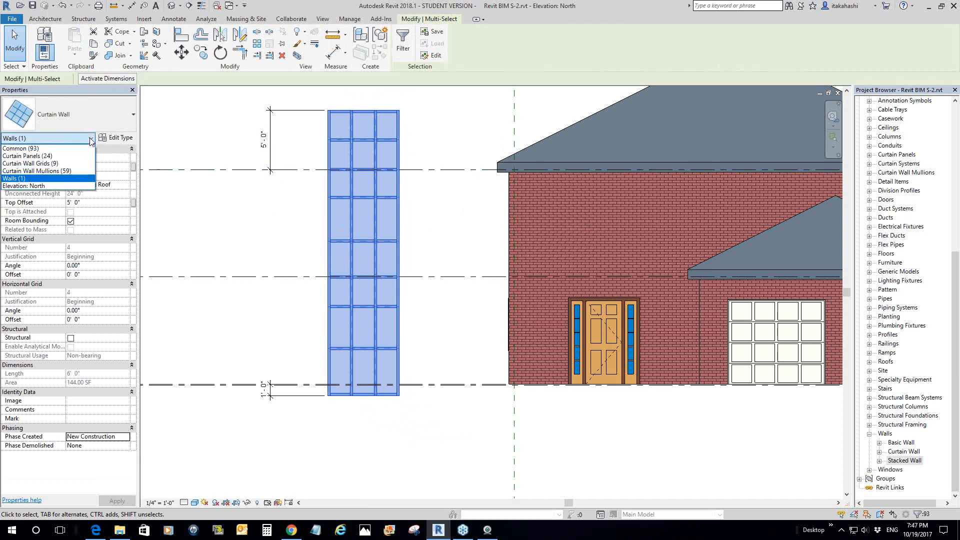
left_click(22, 179)
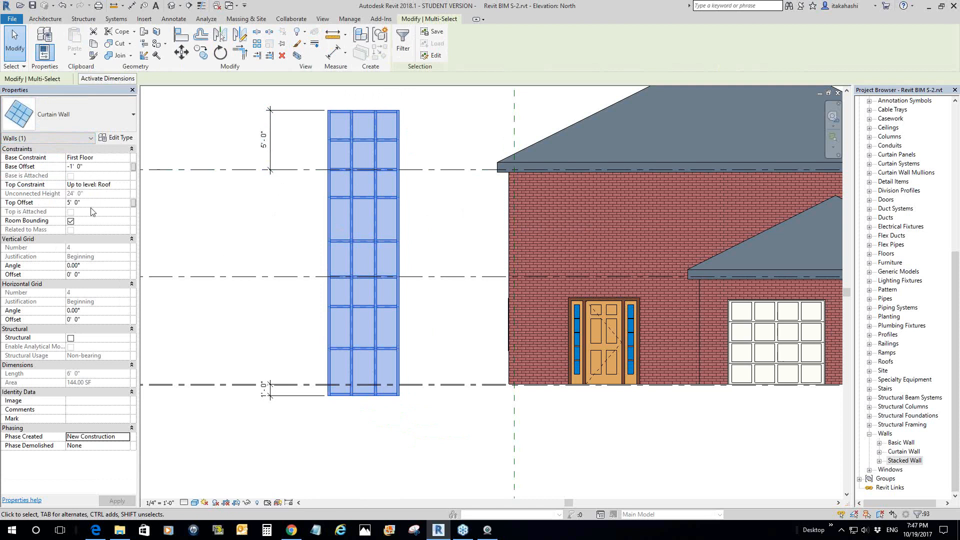
- Set the curtain wall's base offset and top offset to 0, deleting the mullions that can no longer be created
left_click(80, 167)
left_click_drag(83, 167, 59, 168)
type("0")
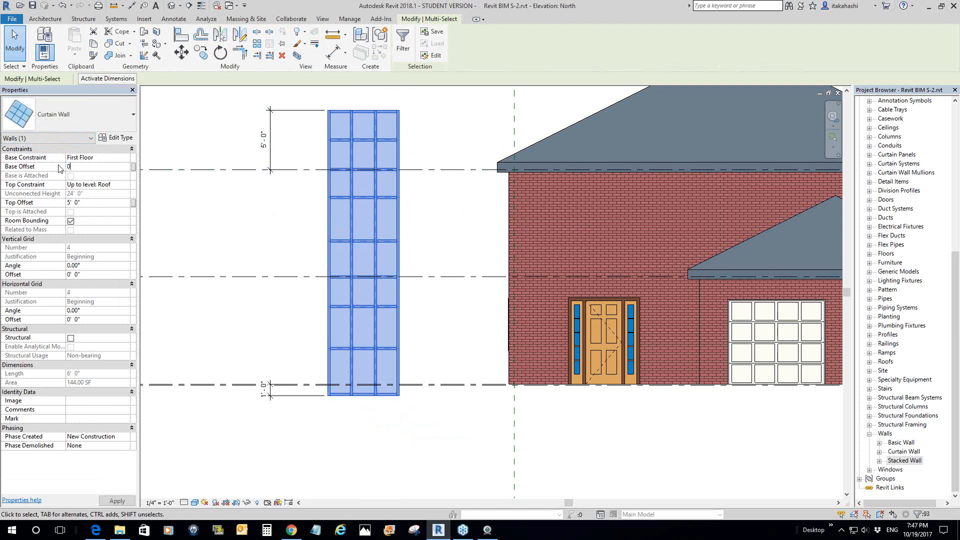
left_click(85, 203)
left_click_drag(85, 203, 33, 202)
type("0")
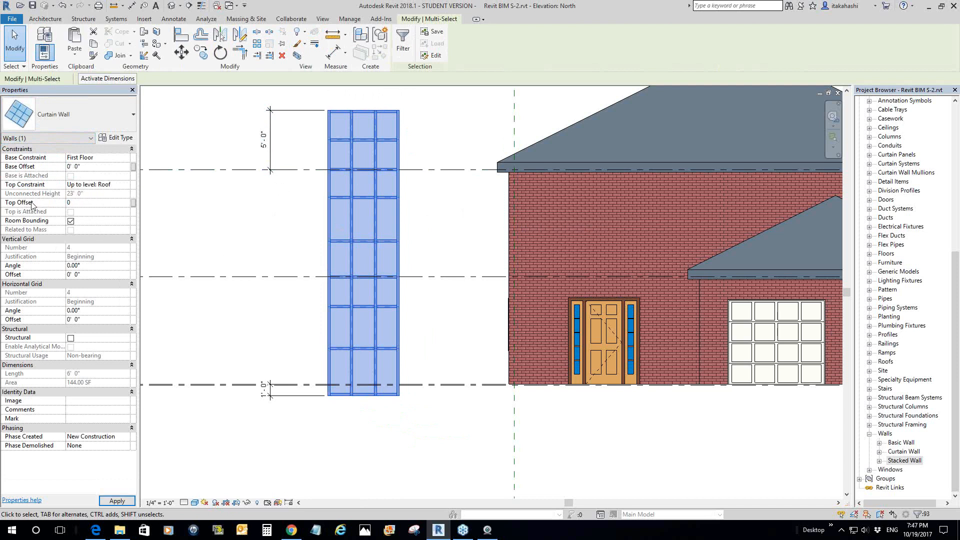
key("Return")
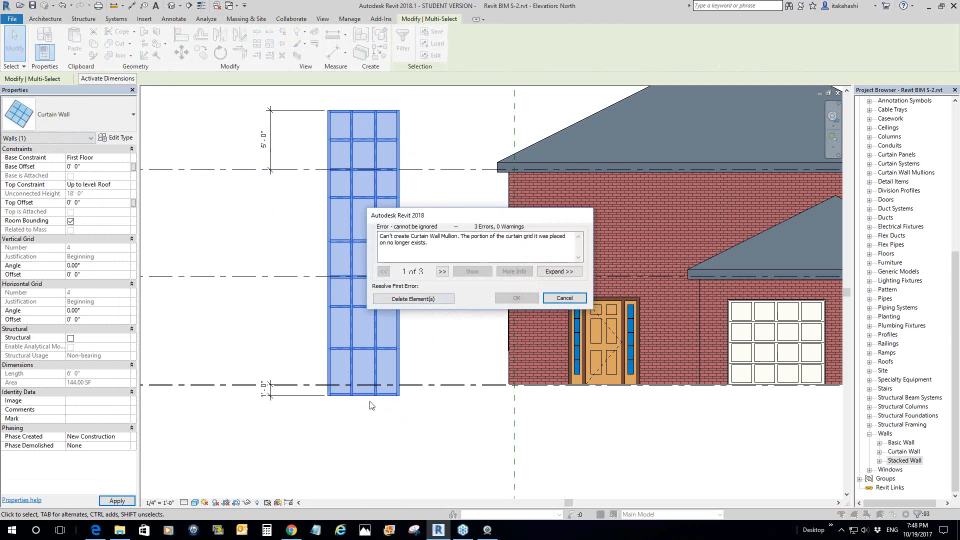
left_click(419, 302)
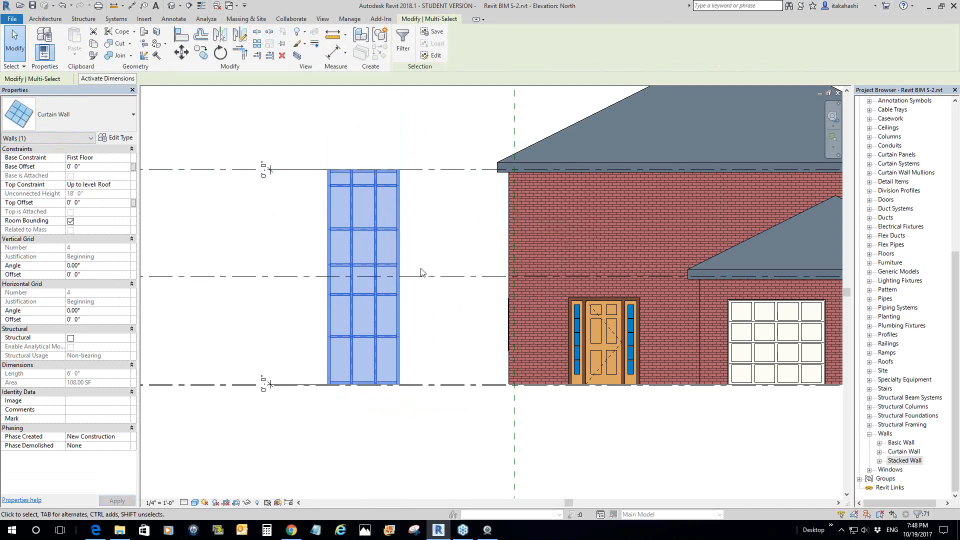
key("Escape")
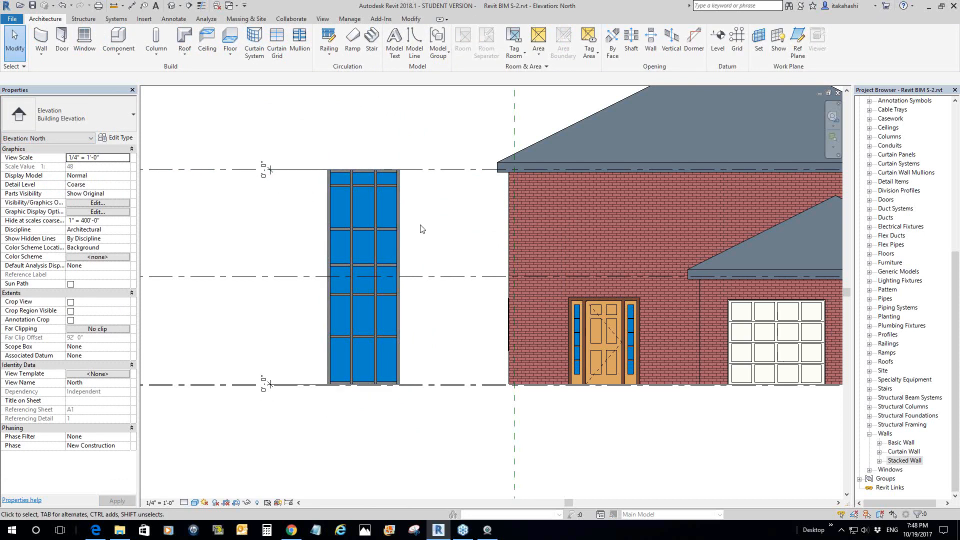
- Change the curtain wall's type to the stacked wall Exterior Shingle Over Brick w Wood Stud
scroll(464, 228, "down", 3)
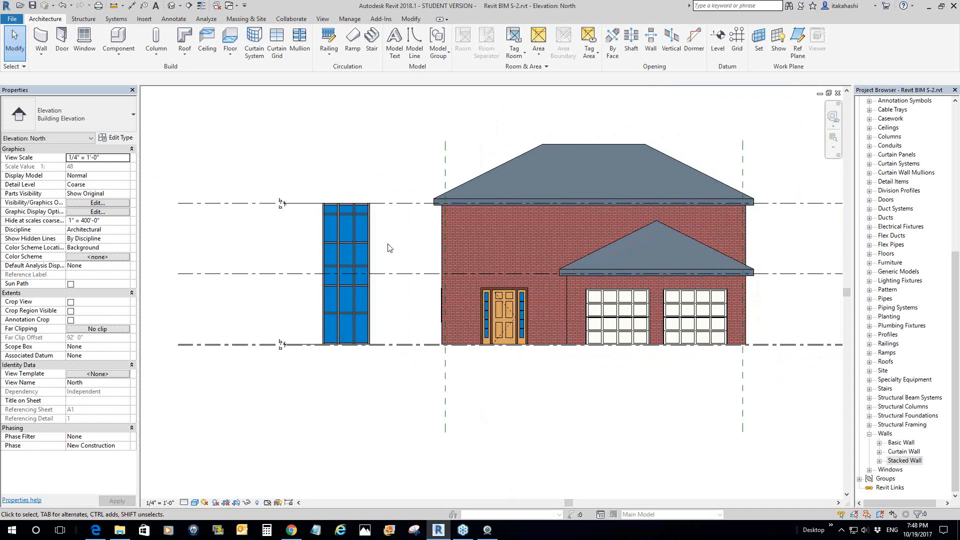
left_click_drag(305, 176, 378, 376)
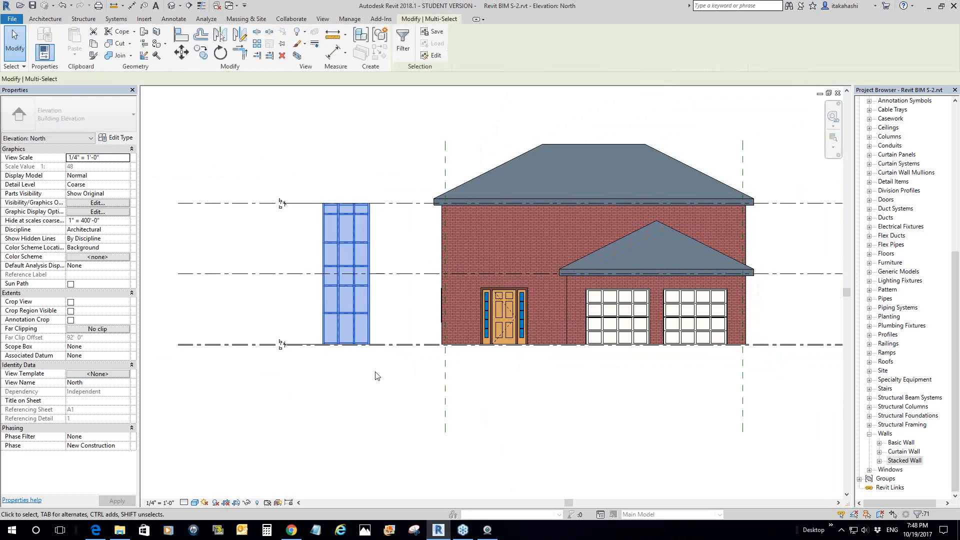
left_click(84, 139)
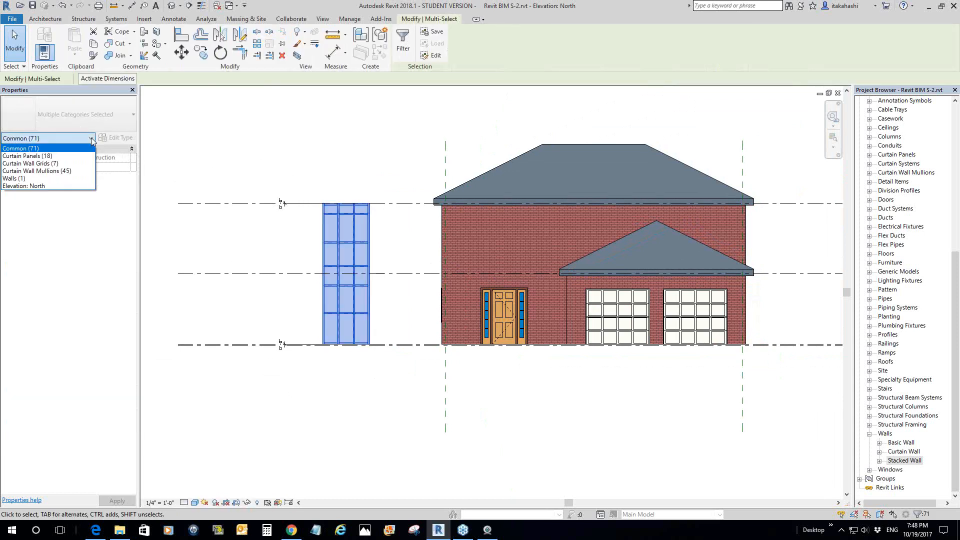
left_click(18, 179)
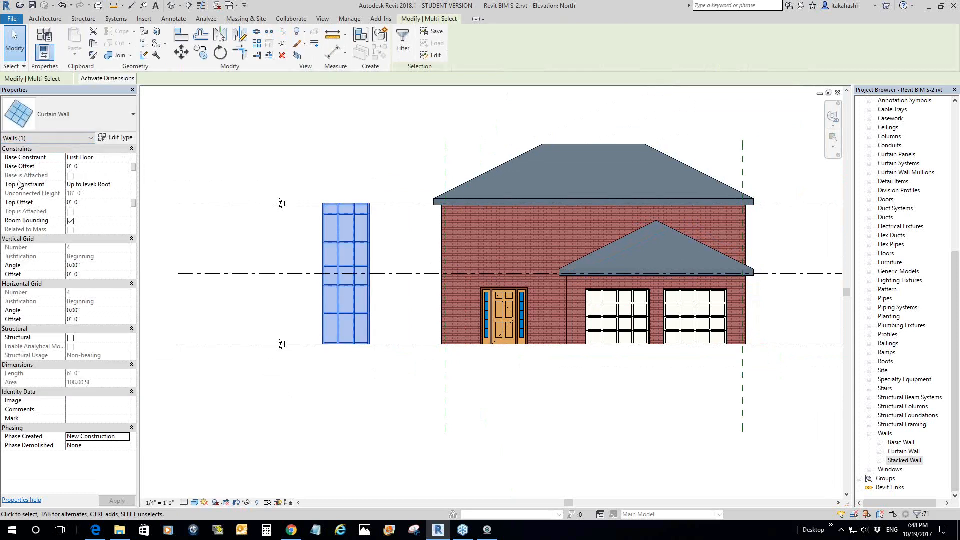
left_click(133, 115)
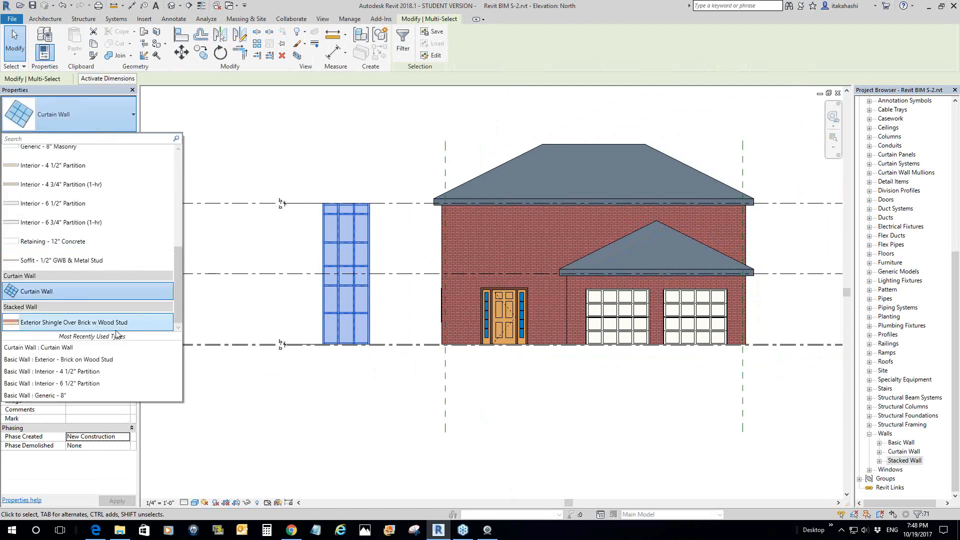
left_click(98, 325)
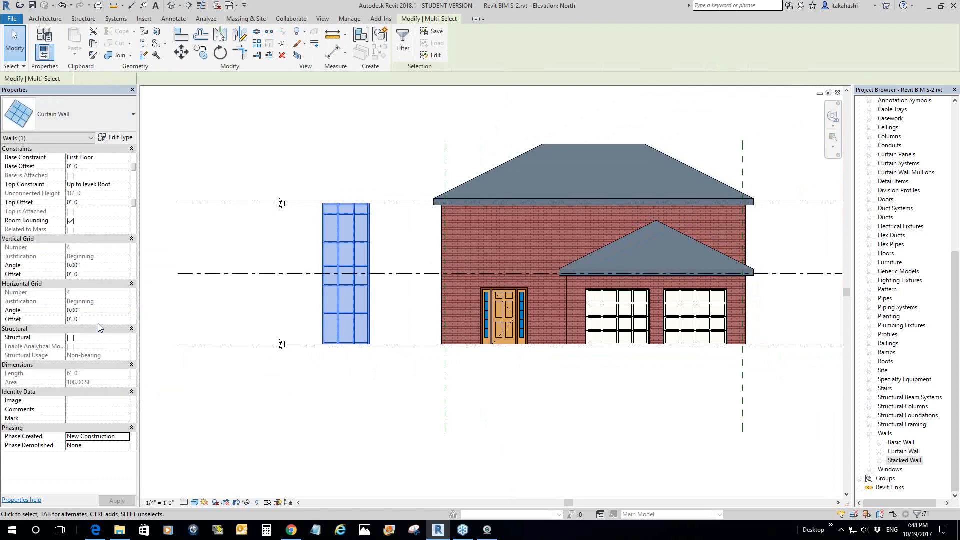
left_click(281, 251)
scroll(326, 302, "up", 1)
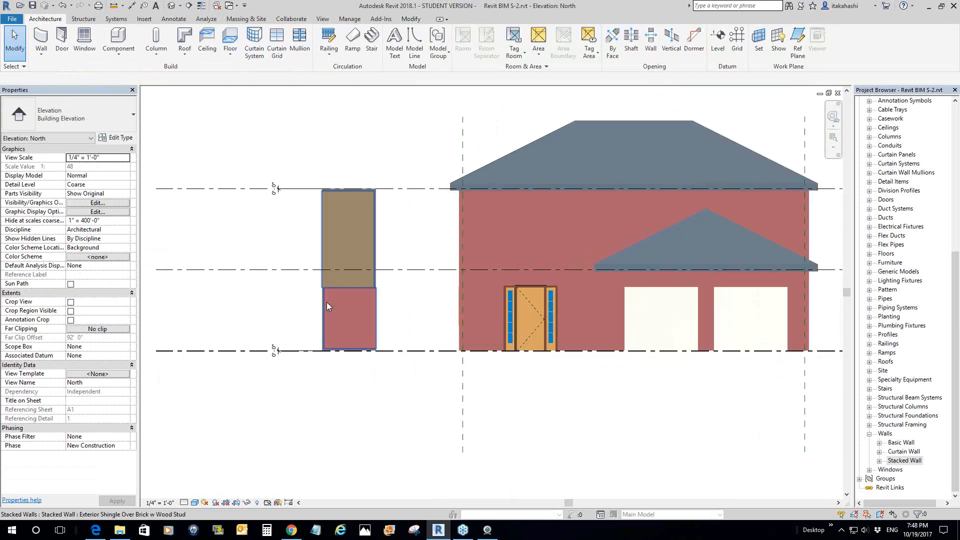
scroll(326, 305, "up", 1)
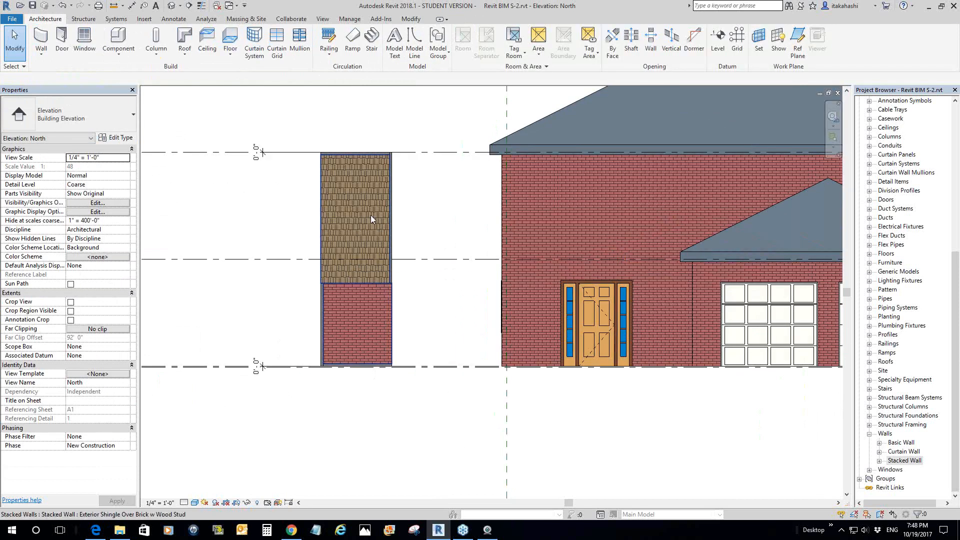
- Select the stacked wall with its leftover mullions and change only the wall's type back to Curtain Wall
left_click(134, 115)
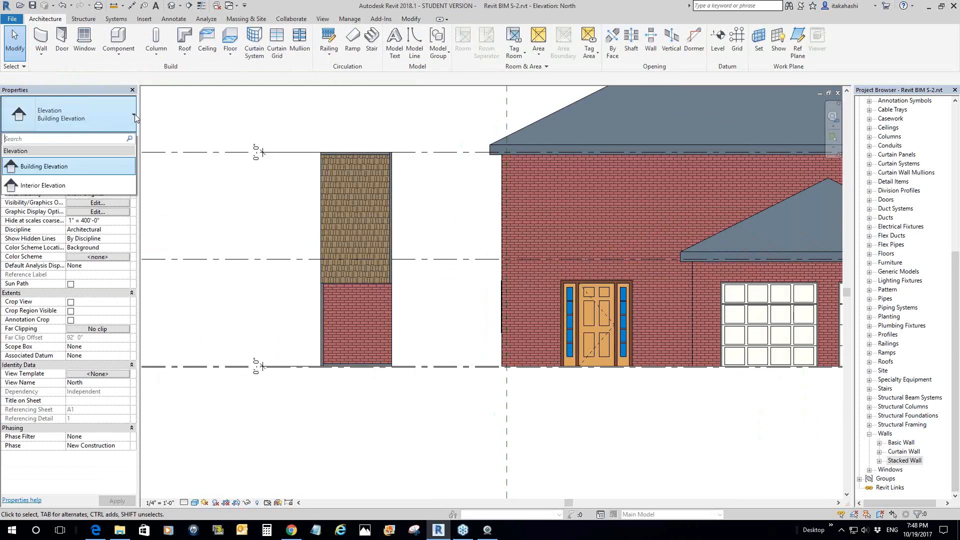
left_click(216, 113)
left_click_drag(304, 139, 407, 402)
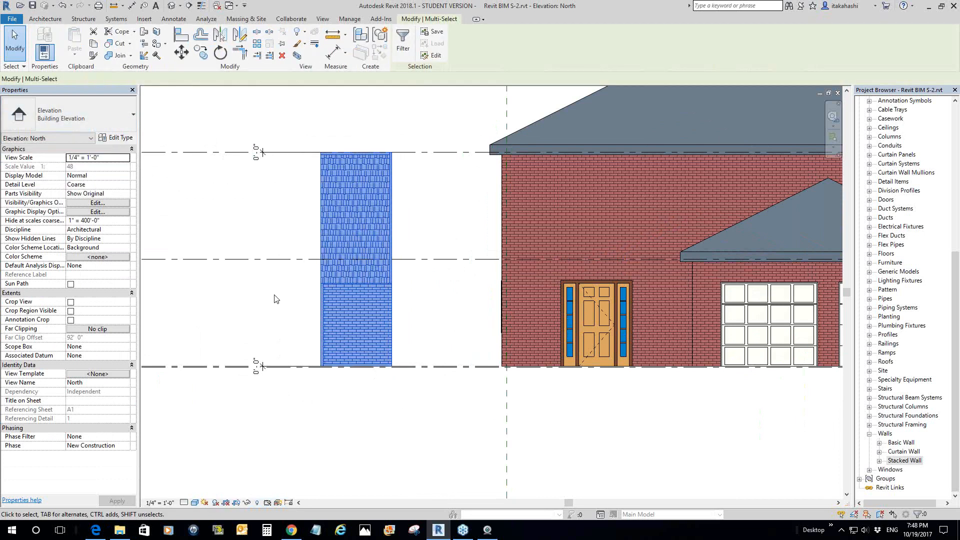
left_click(91, 140)
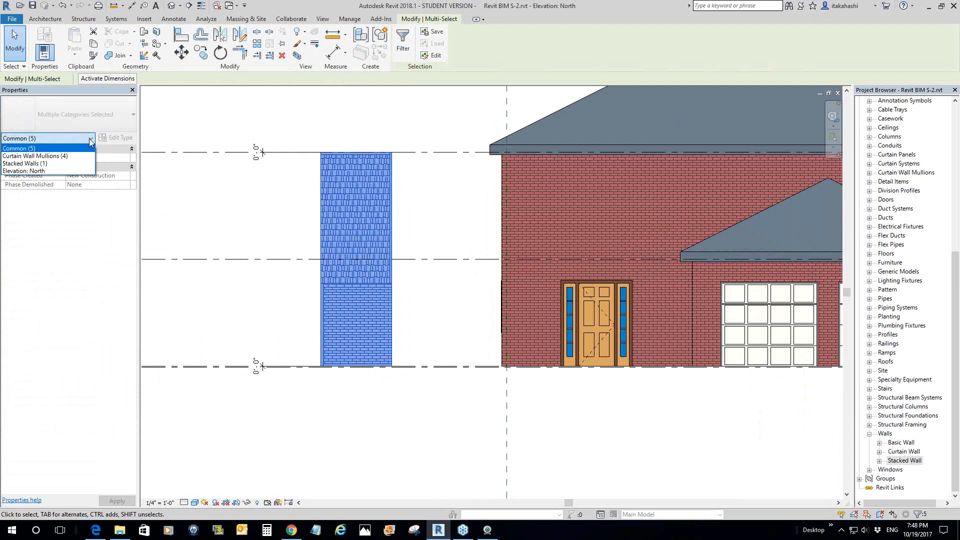
left_click(25, 164)
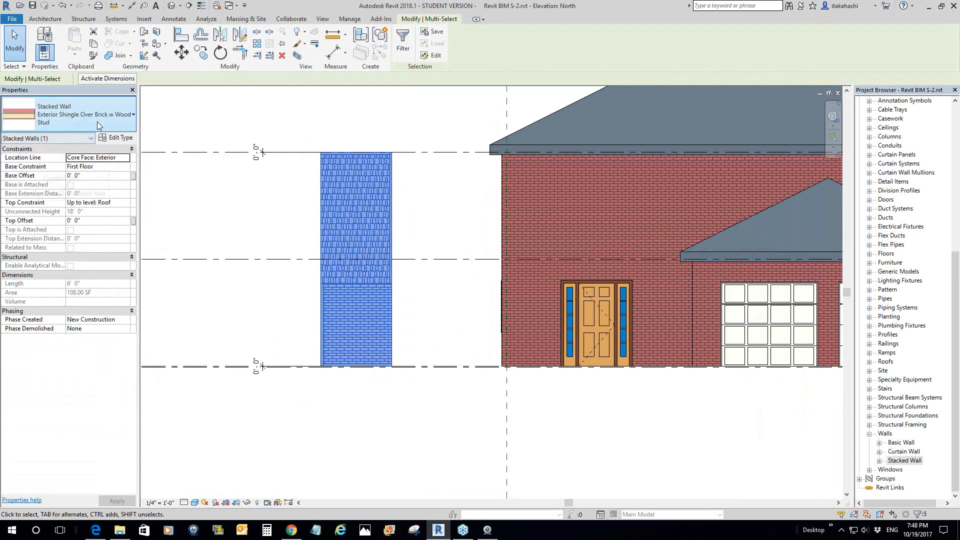
left_click(131, 114)
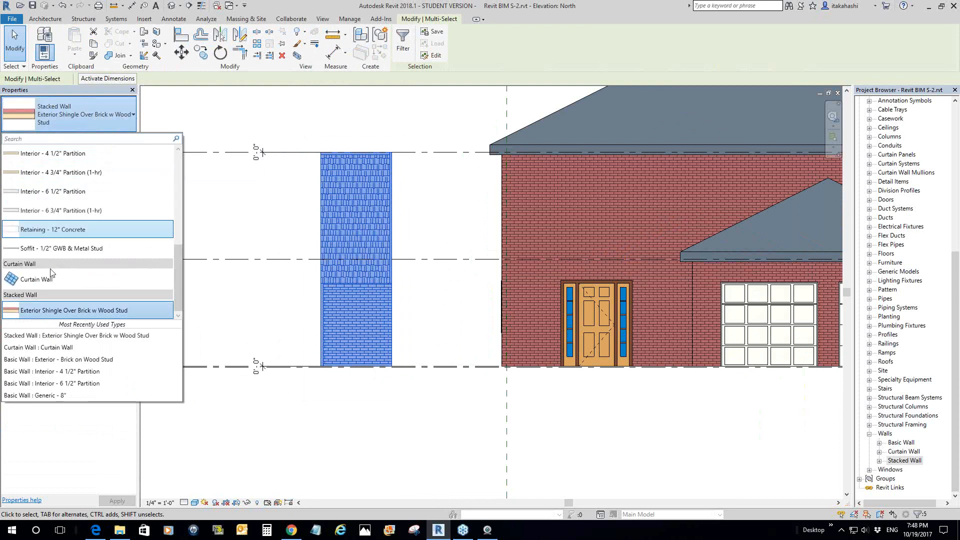
left_click(41, 284)
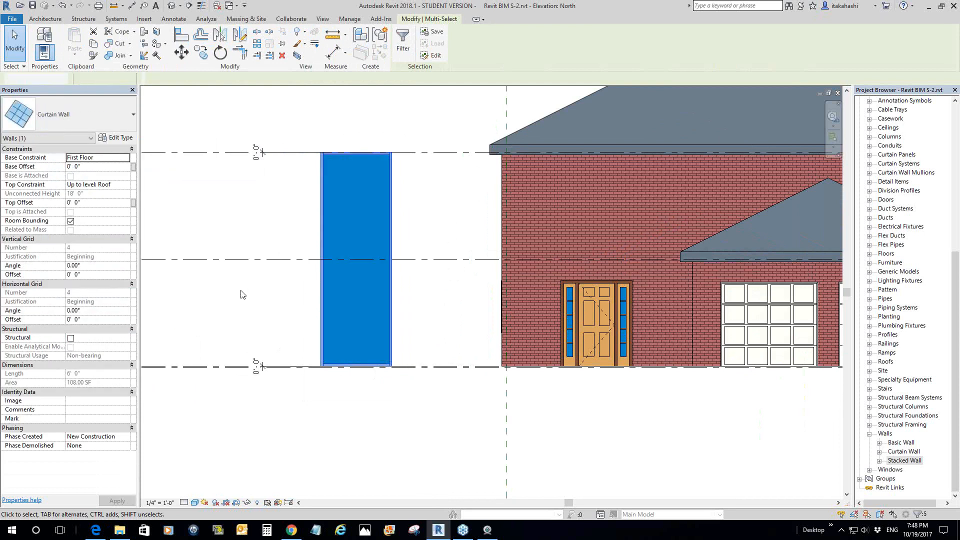
left_click(244, 290)
scroll(346, 200, "up", 1)
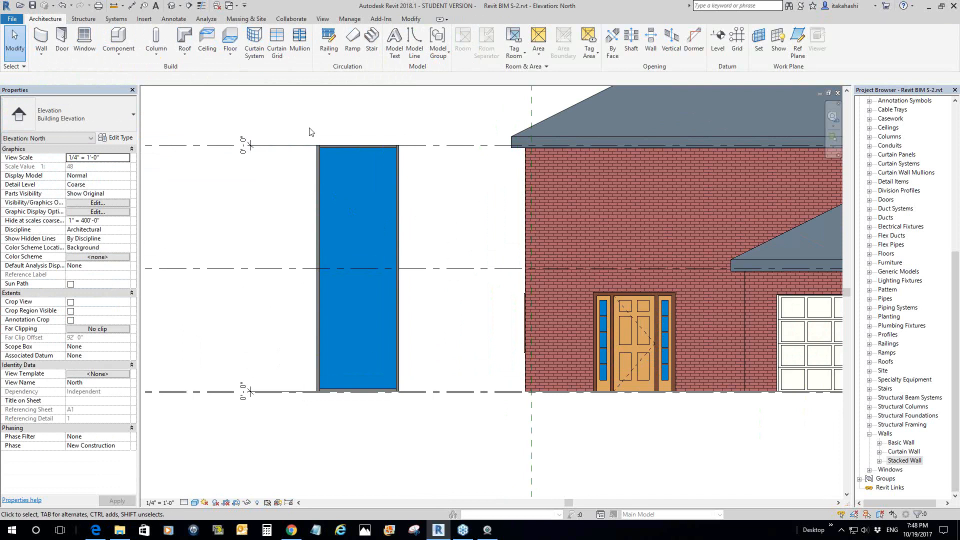
- Examine the instance properties of the converted curtain wall
left_click(319, 159)
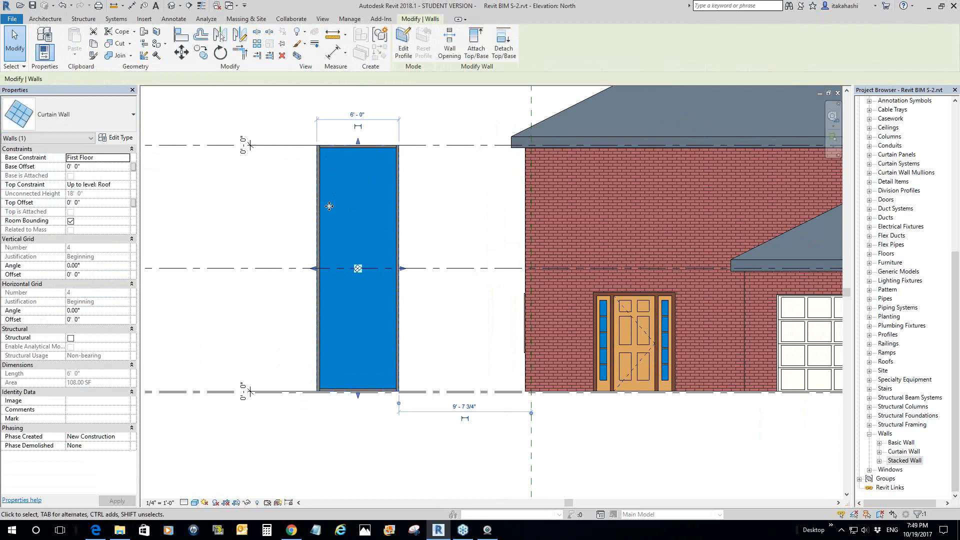
left_click(438, 255)
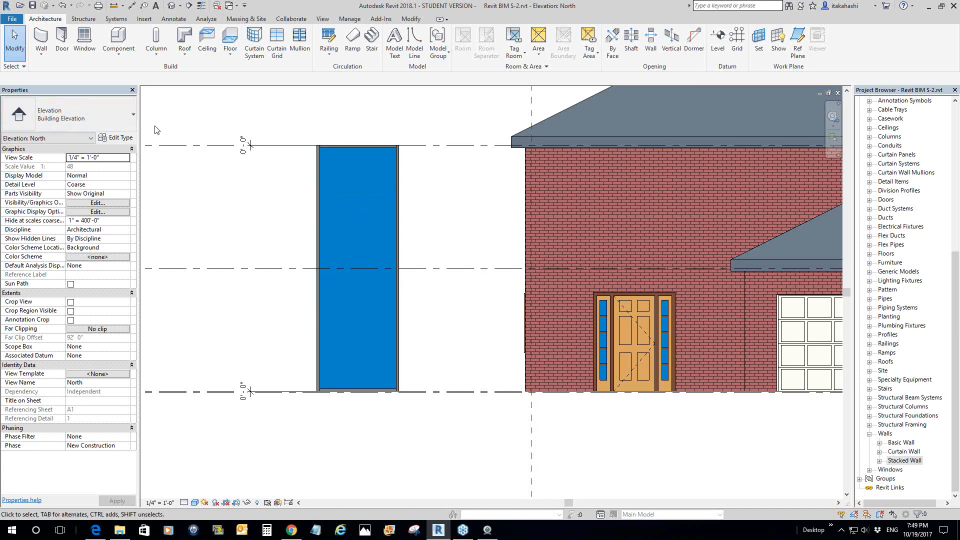
left_click(125, 117)
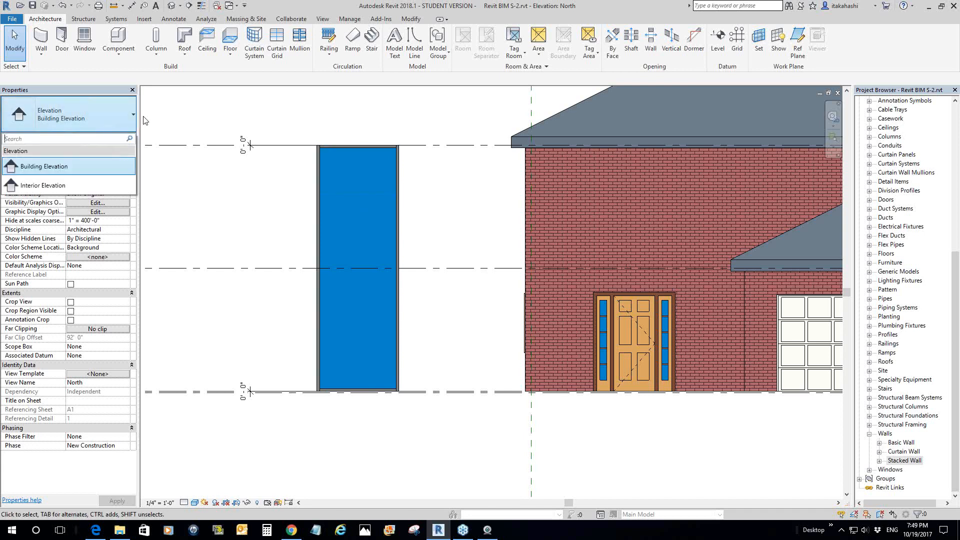
left_click(296, 236)
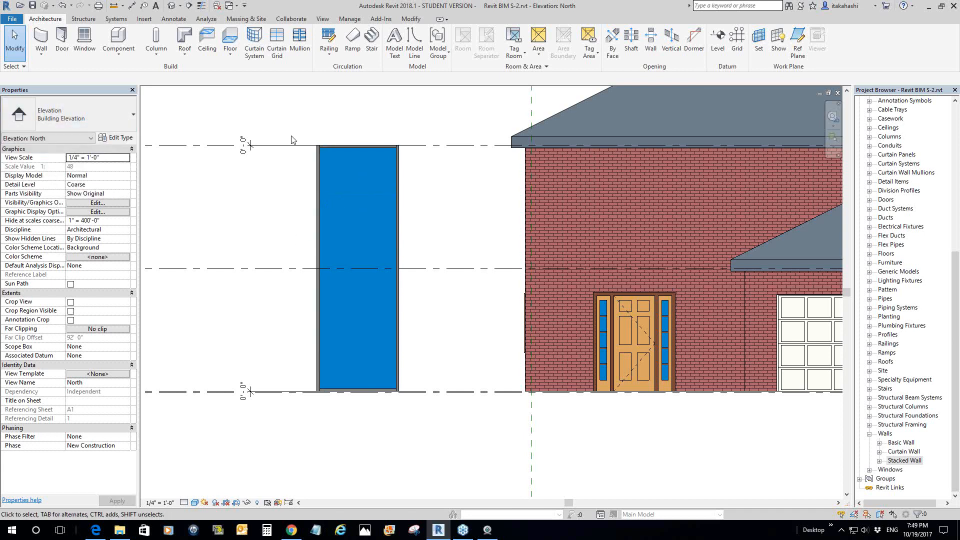
- Select the wall, panel and mullion together, and filter the selection to Walls by excluding Curtain Panels and Curtain Wall Mullions
left_click(393, 182)
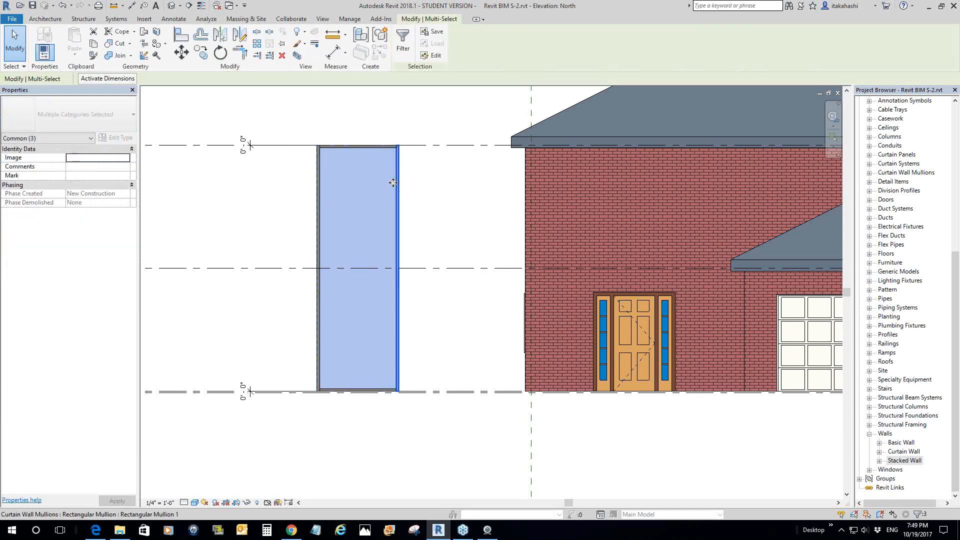
left_click(403, 41)
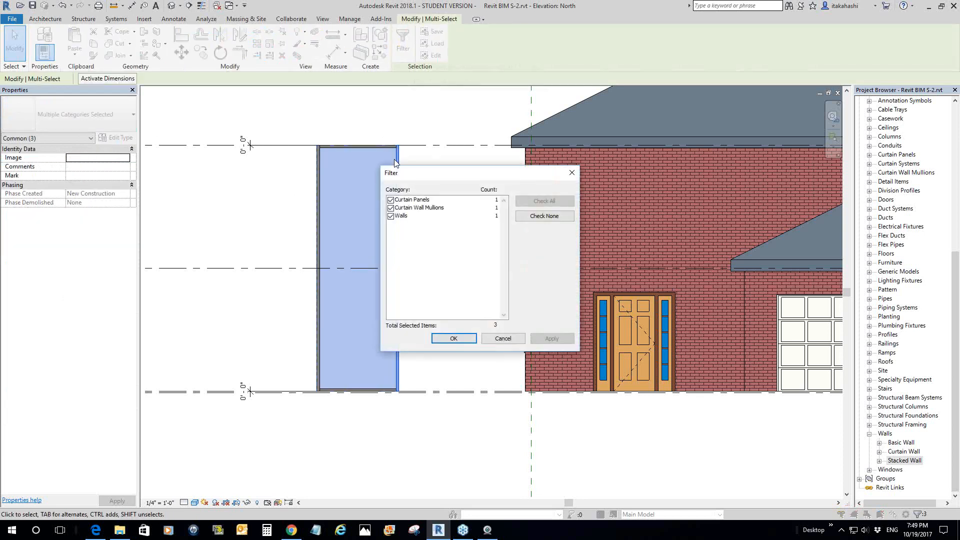
left_click(391, 207)
left_click(390, 200)
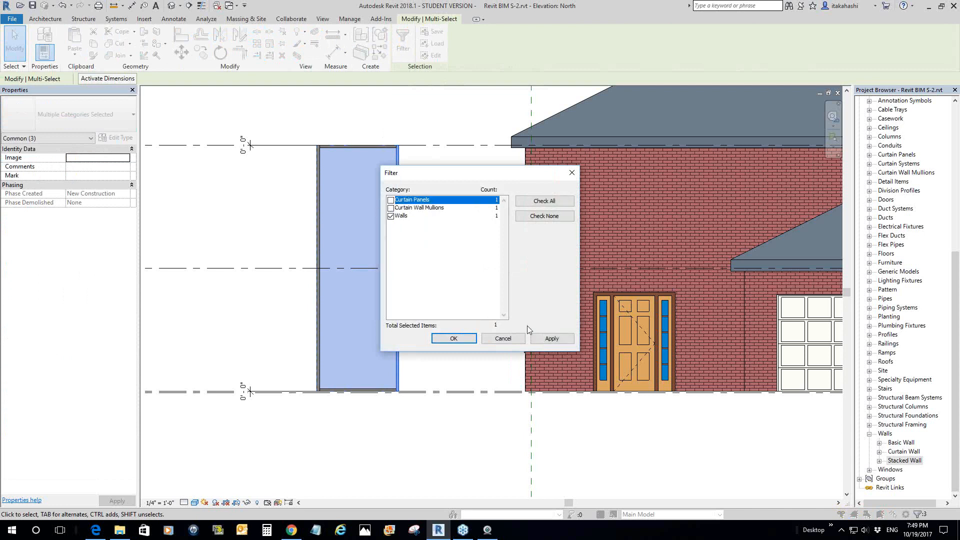
left_click(552, 339)
left_click(454, 339)
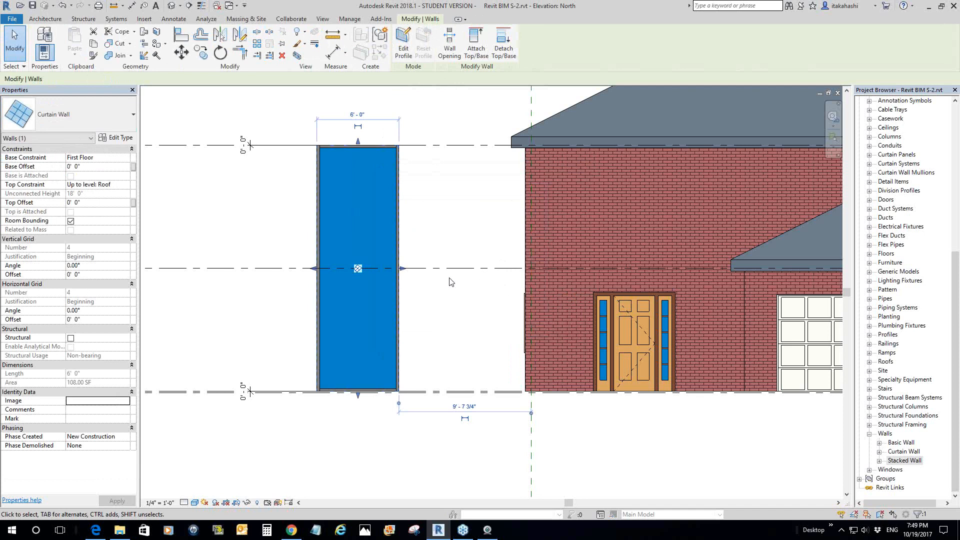
- Change the selected curtain wall's type to the stacked wall Exterior Shingle Over Brick w Wood Stud and deselect it
left_click(133, 115)
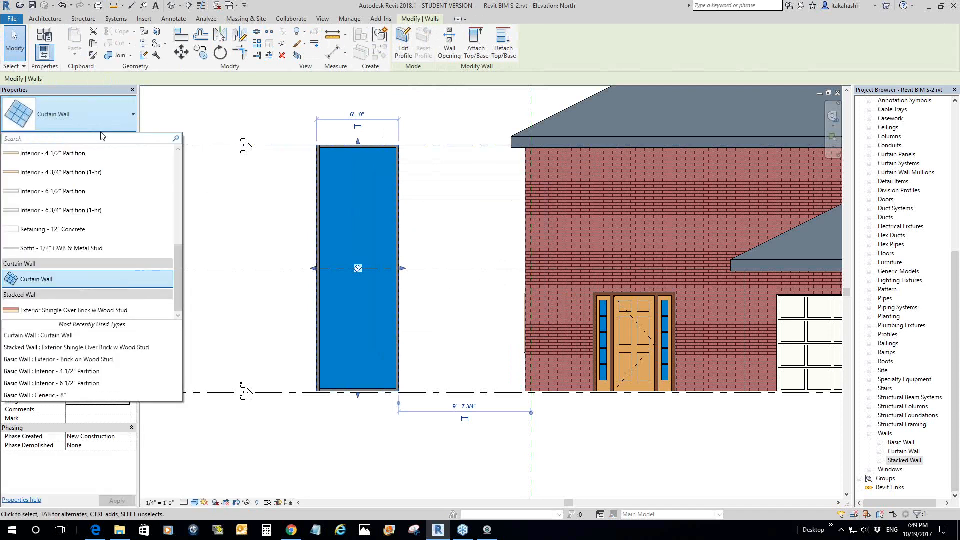
left_click(29, 312)
left_click(420, 316)
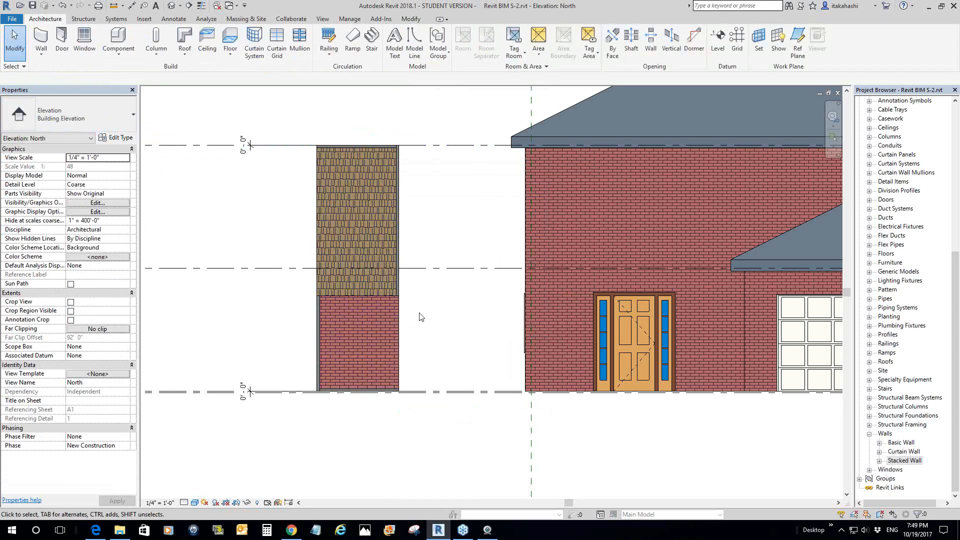
scroll(490, 314, "down", 2)
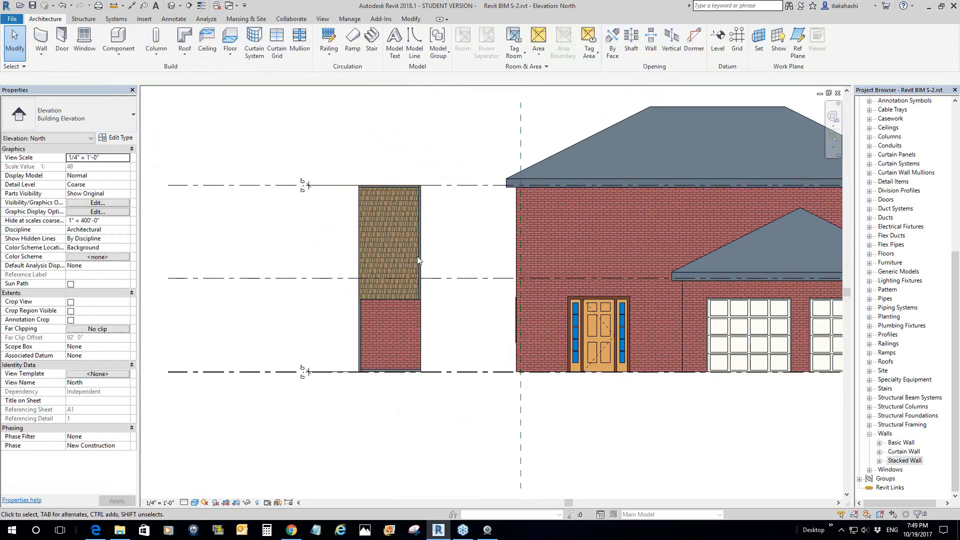
- Compare the stacked wall with the house's brick wall by selecting each one and checking its instance properties
left_click(404, 256)
left_click(451, 255)
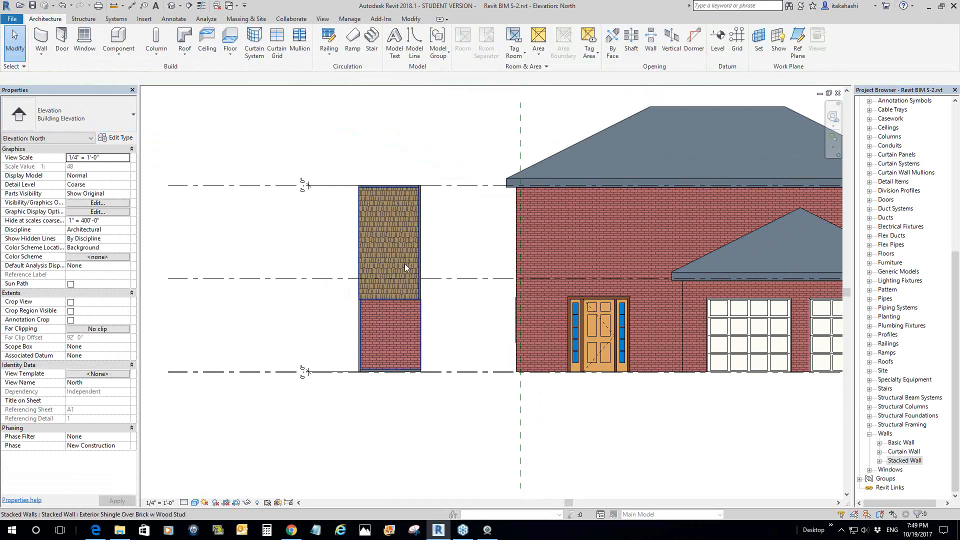
left_click(404, 263)
left_click(452, 268)
left_click(524, 260)
left_click(470, 285)
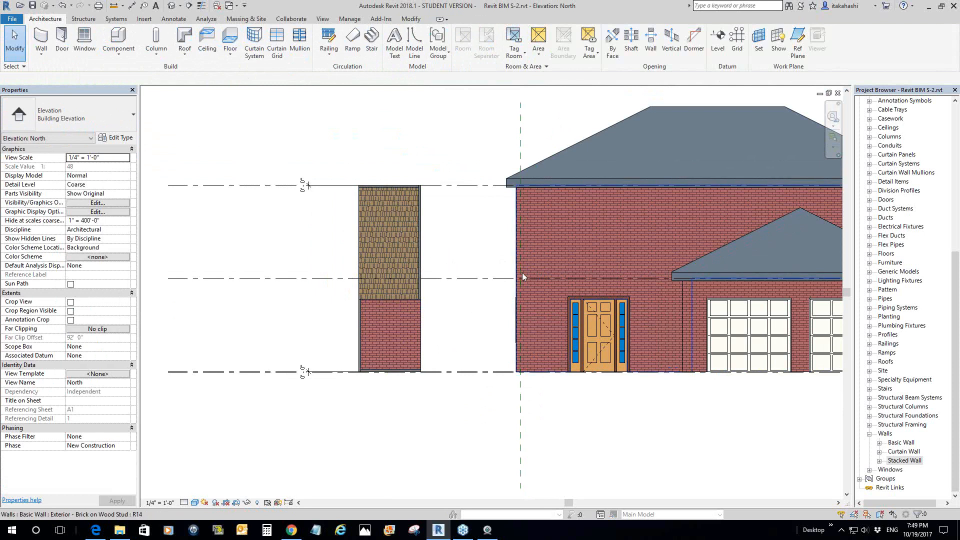
left_click(533, 290)
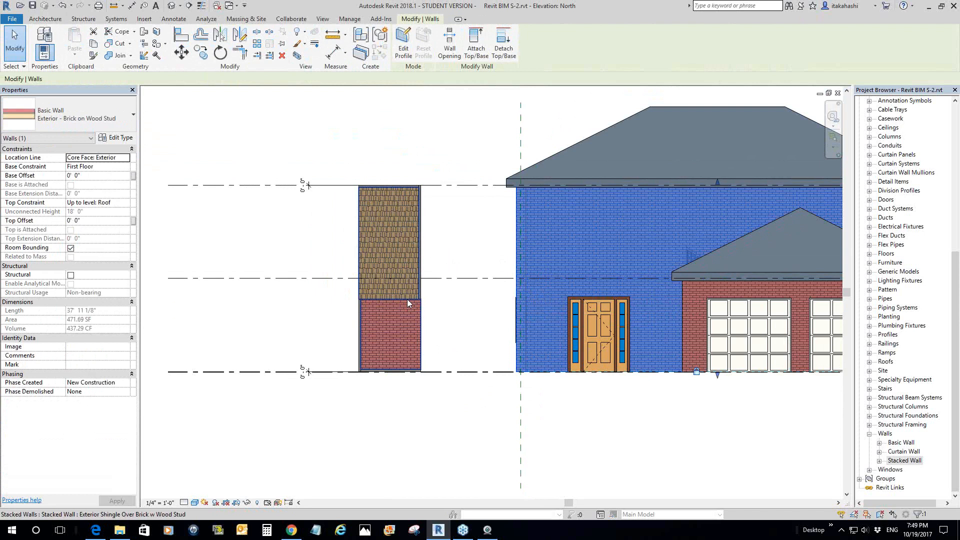
left_click(426, 320)
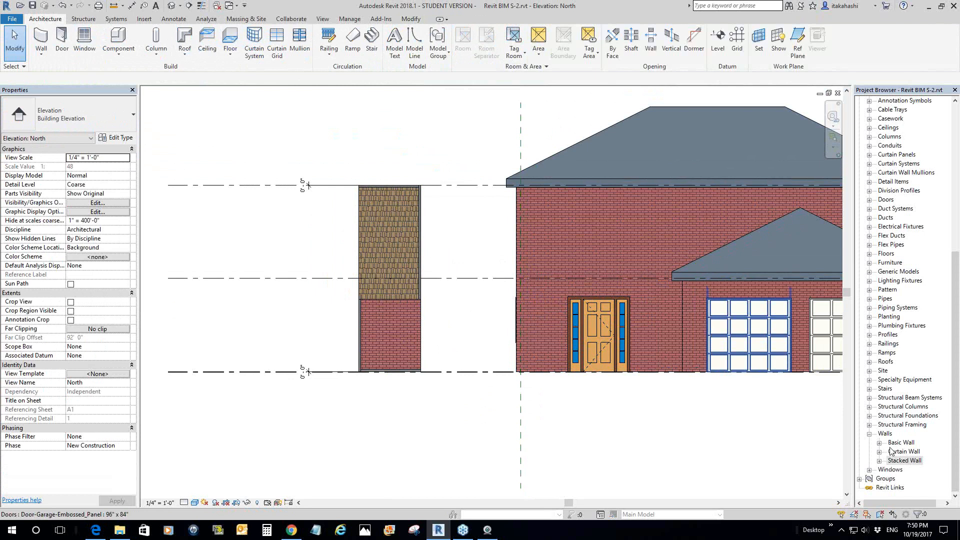
- Examine the project's Basic Wall, Stacked Wall and Curtain Wall families, their types and the type properties of the stacked and curtain walls
left_click(880, 444)
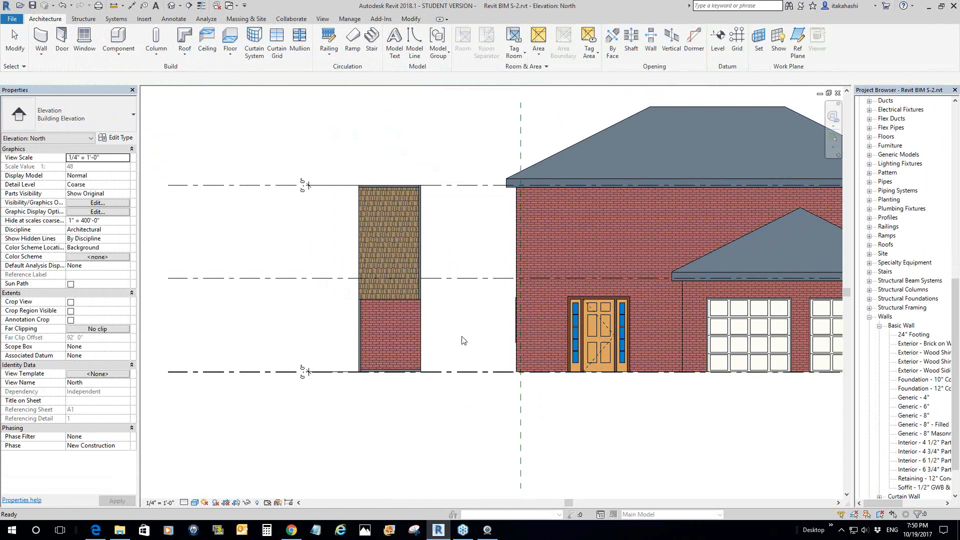
left_click(404, 317)
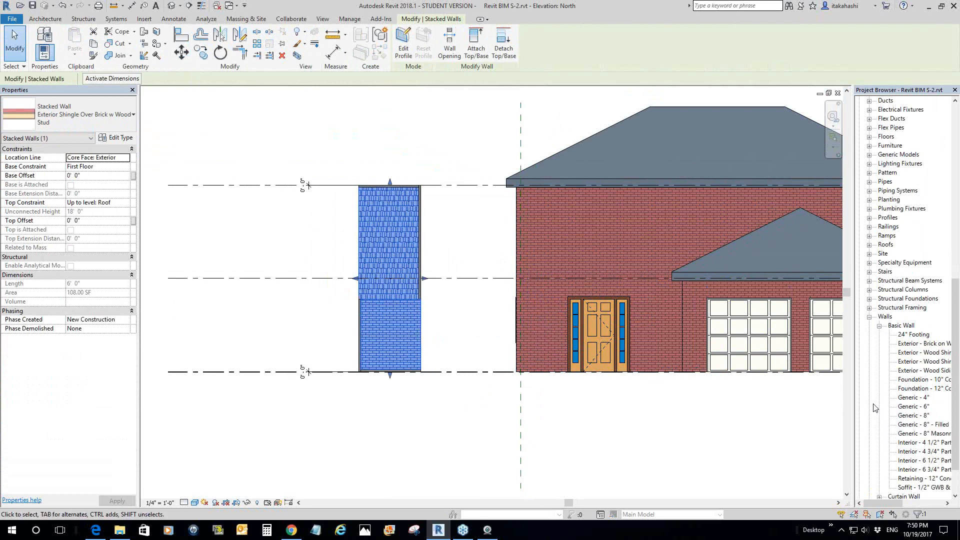
scroll(874, 410, "down", 1)
scroll(874, 408, "down", 1)
double_click(903, 461)
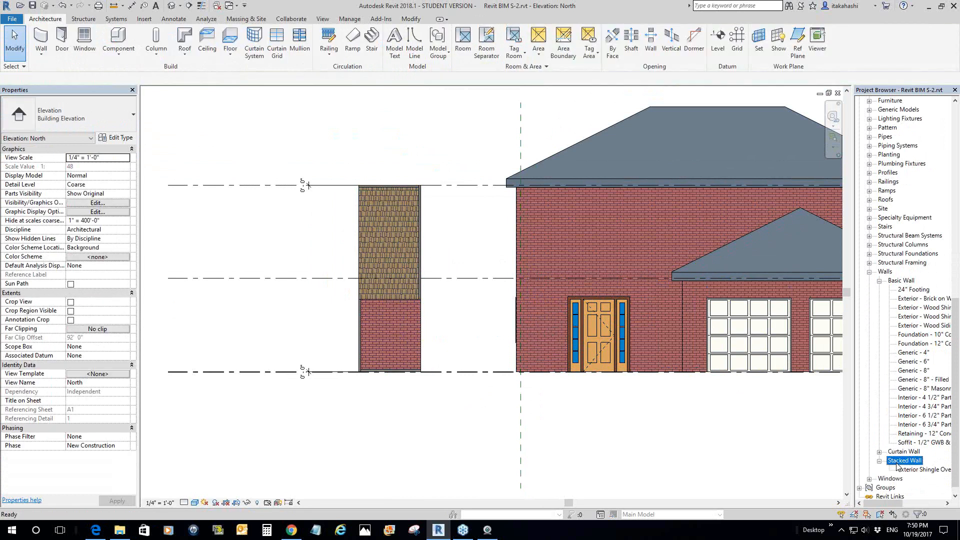
left_click(899, 470)
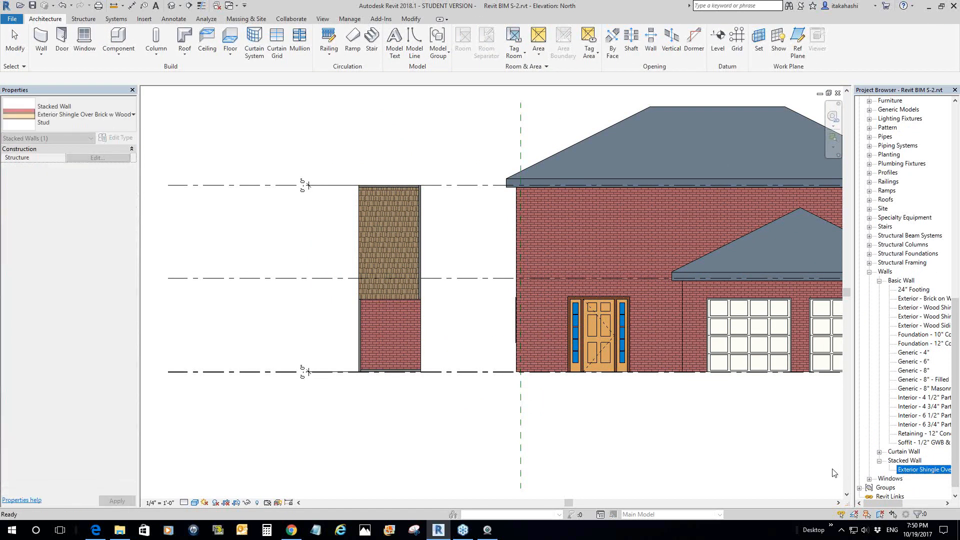
left_click(879, 452)
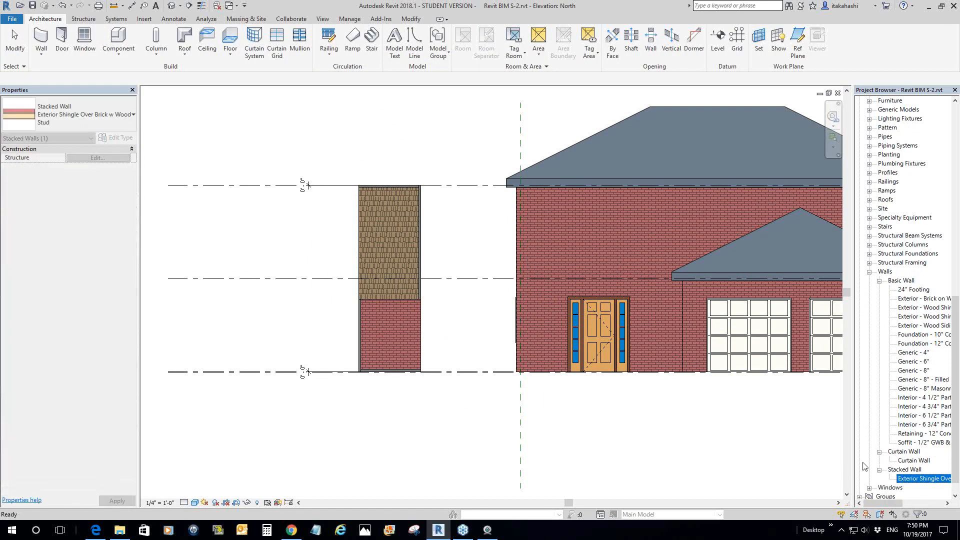
left_click(901, 461)
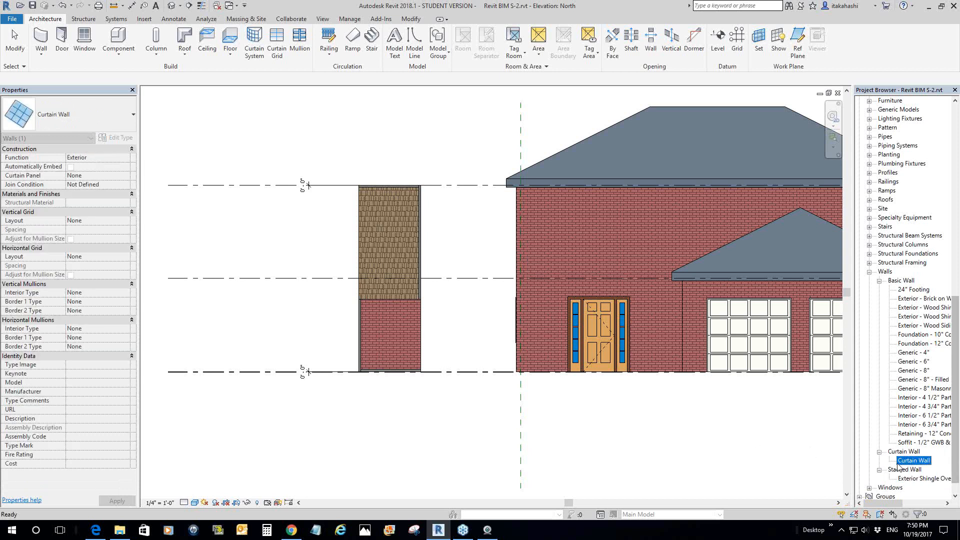
left_click(631, 456)
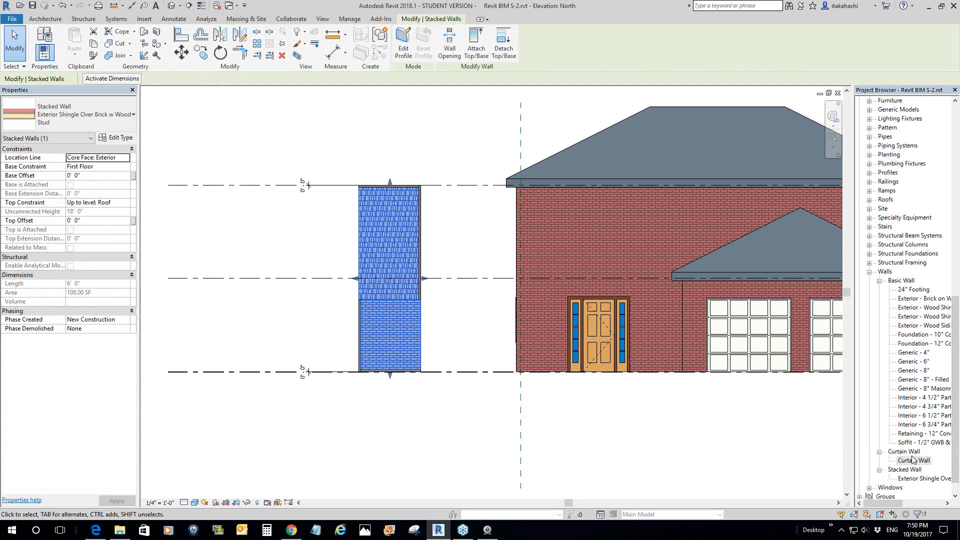
- Duplicate the selected stacked wall's type as Exterior Shingle Over Brick w Wood Stud 2
left_click(122, 139)
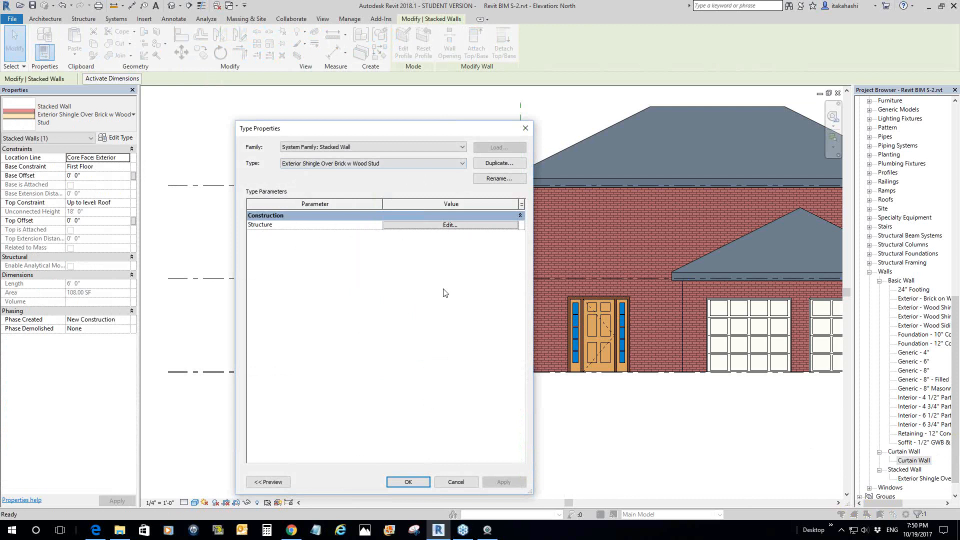
left_click(499, 163)
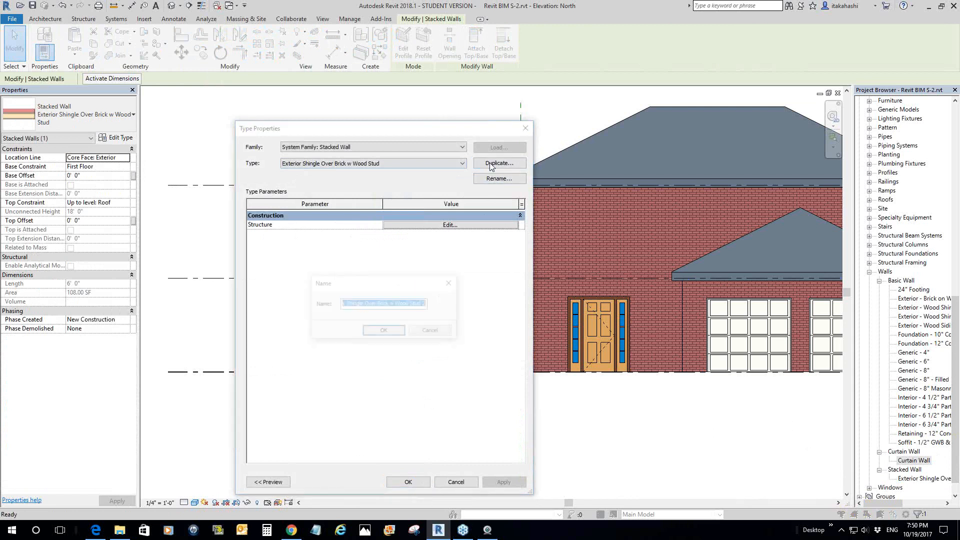
left_click(392, 328)
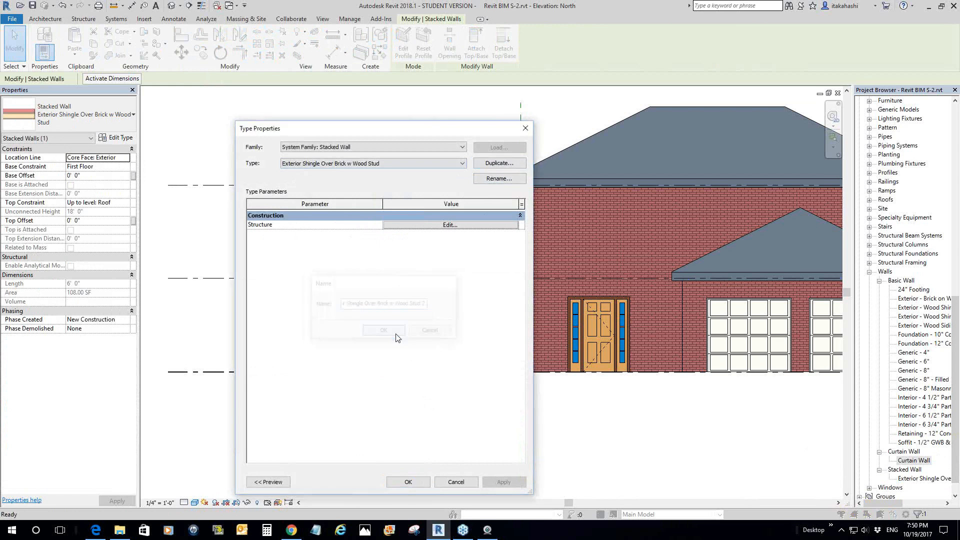
- Open the duplicated type's structure assembly and examine its lower part in the section preview
left_click(414, 226)
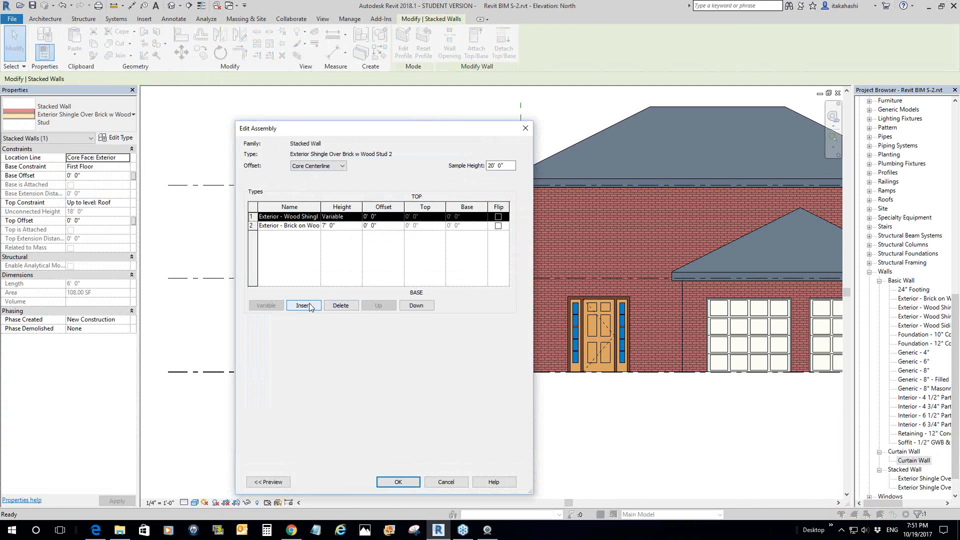
left_click(277, 482)
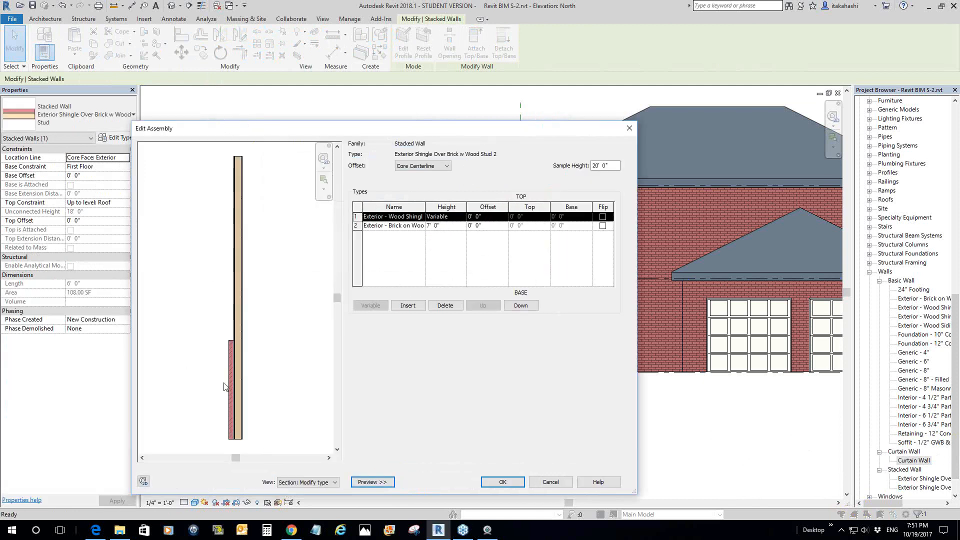
scroll(253, 411, "up", 1)
mouse_move(252, 411)
middle_mouse_down()
mouse_move(285, 287)
mouse_move(261, 334)
mouse_move(270, 378)
middle_mouse_up()
scroll(262, 332, "up", 1)
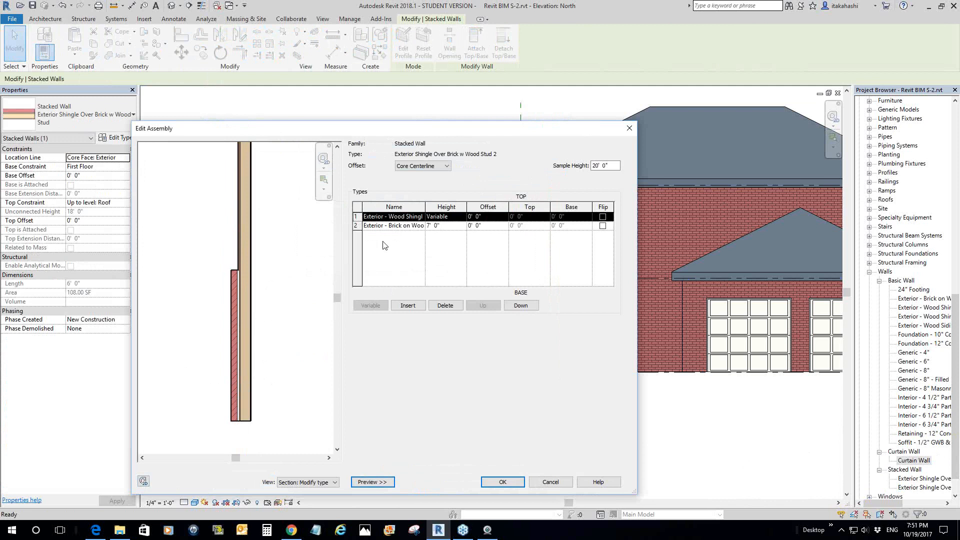
- Examine the shingle and brick wall types in the assembly by highlighting each in the preview, with the Name column widened
left_click(380, 227)
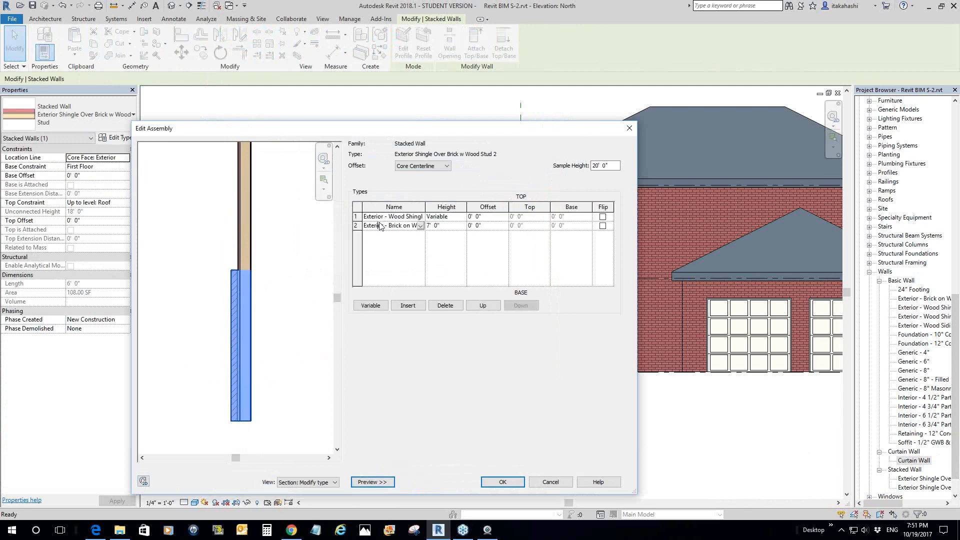
left_click(380, 217)
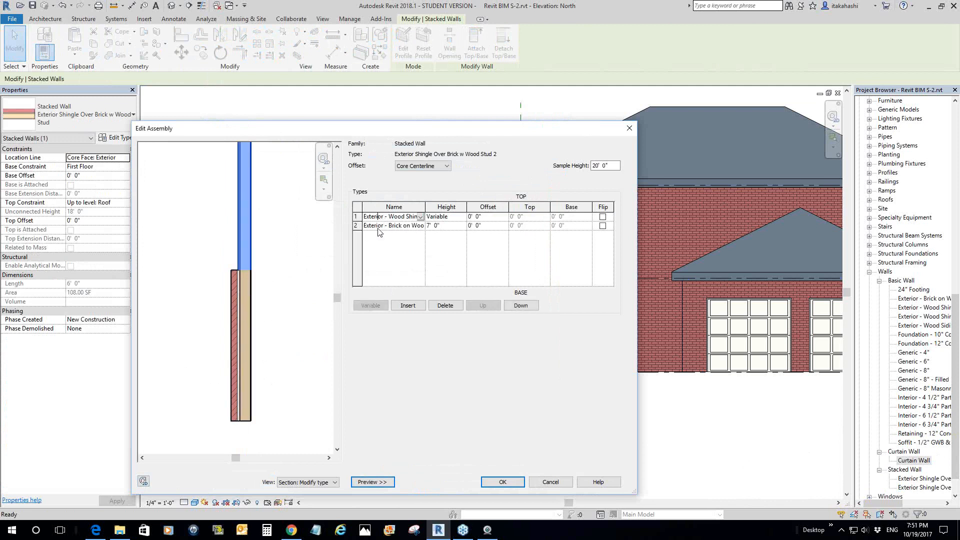
left_click(379, 228)
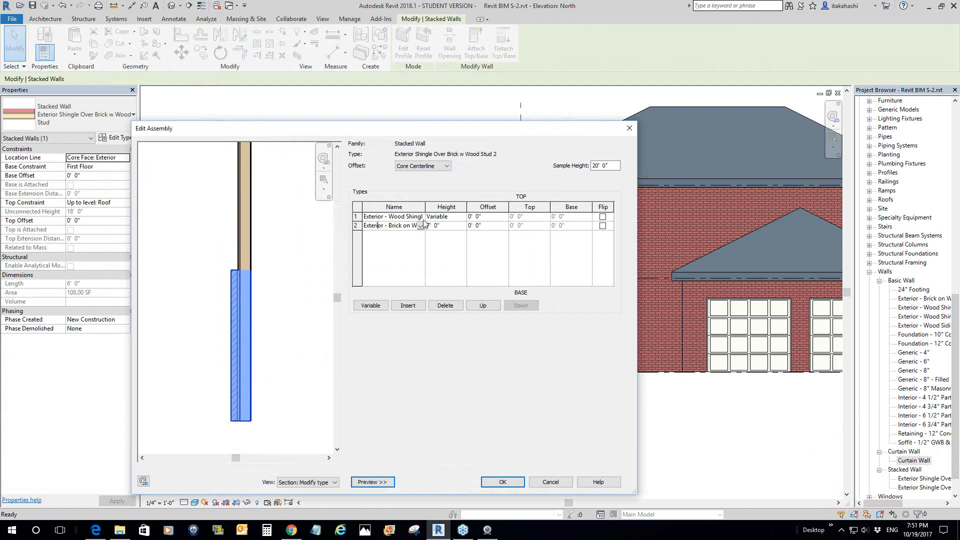
left_click_drag(426, 208, 452, 208)
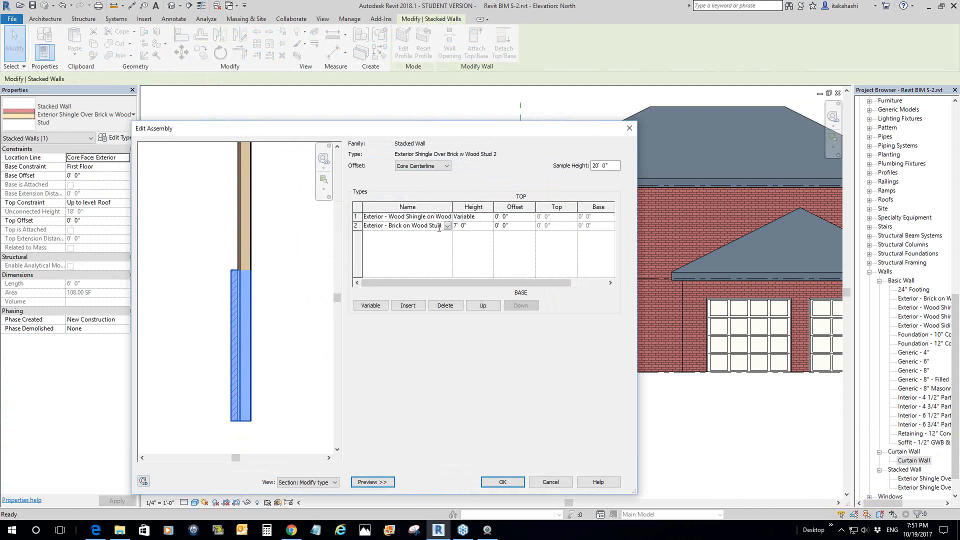
scroll(252, 380, "up", 2)
left_click(270, 389)
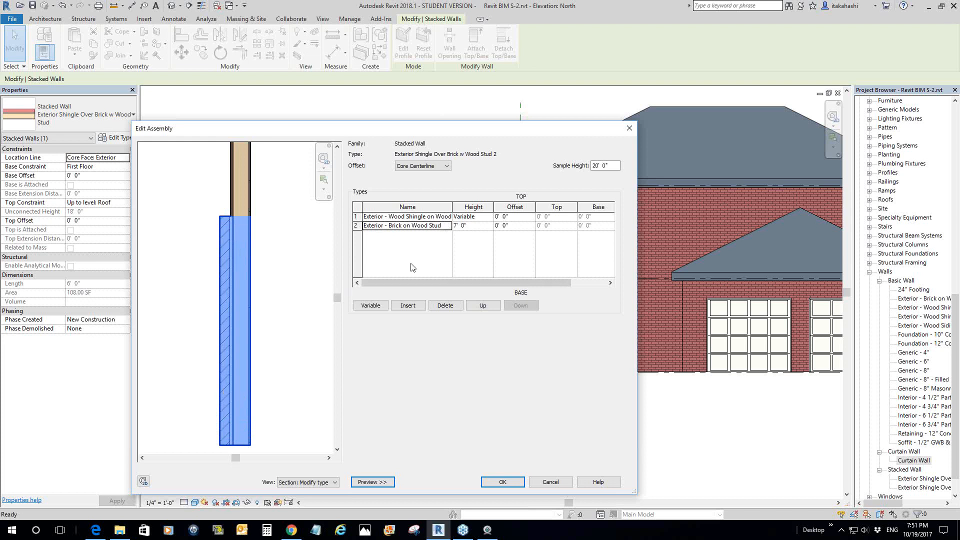
left_click(411, 216)
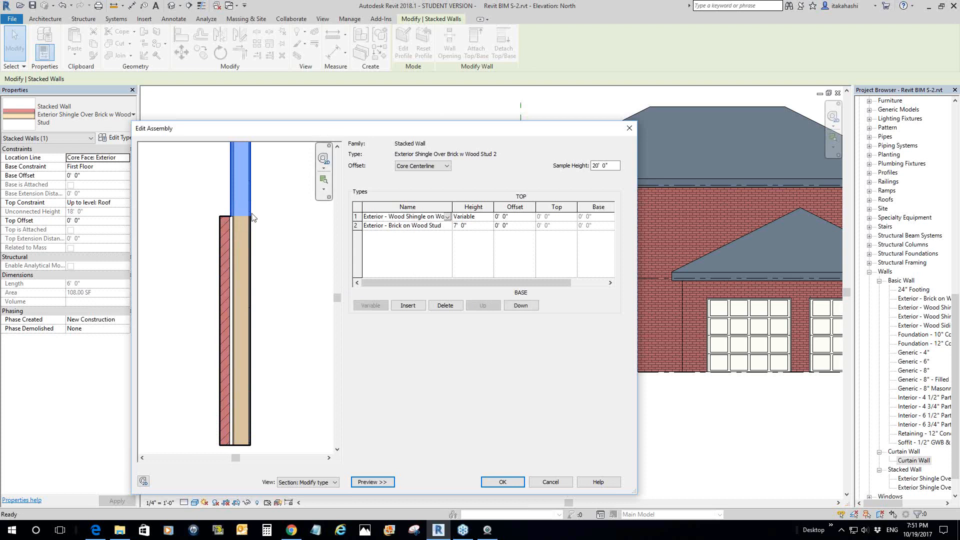
double_click(453, 207)
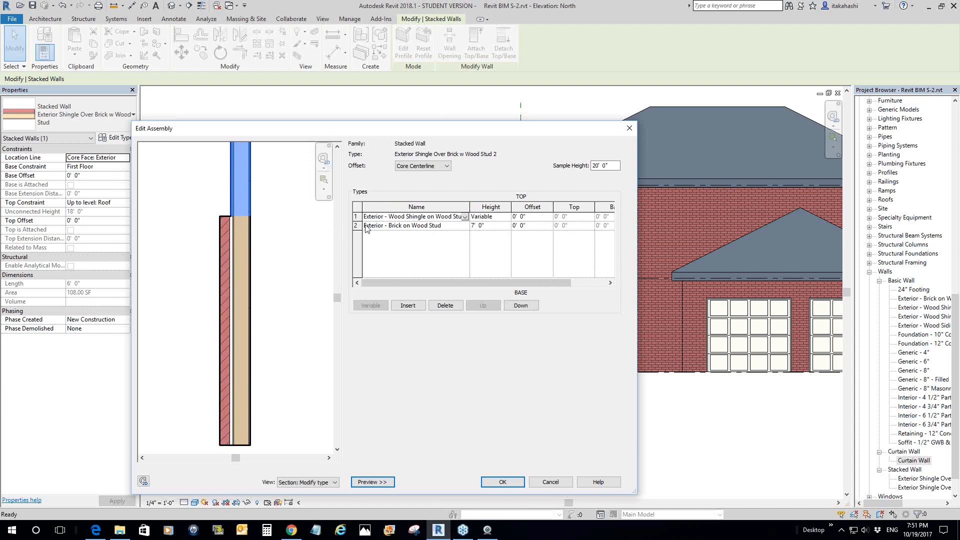
left_click(263, 264)
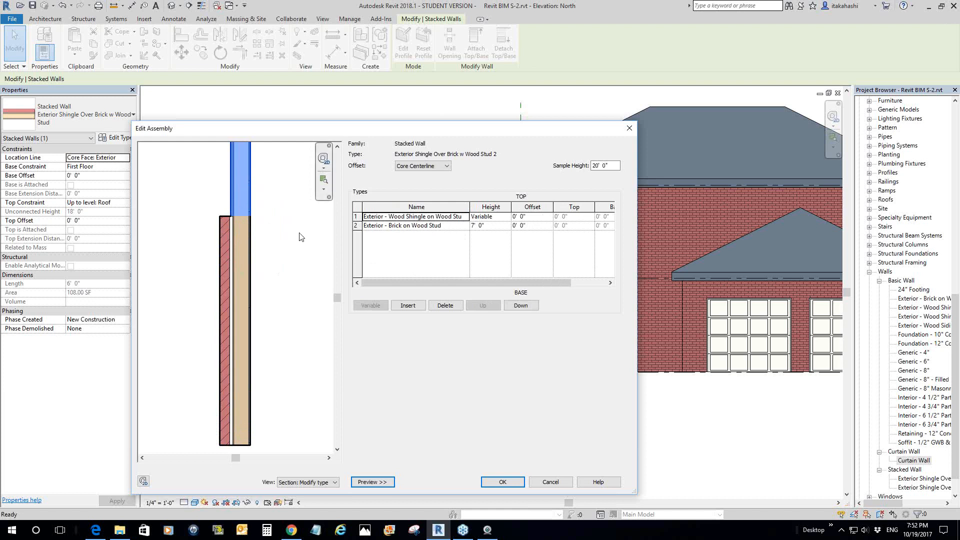
- Leave the assembly without saving, discard the duplicated stacked wall type and deselect the wall
left_click(551, 483)
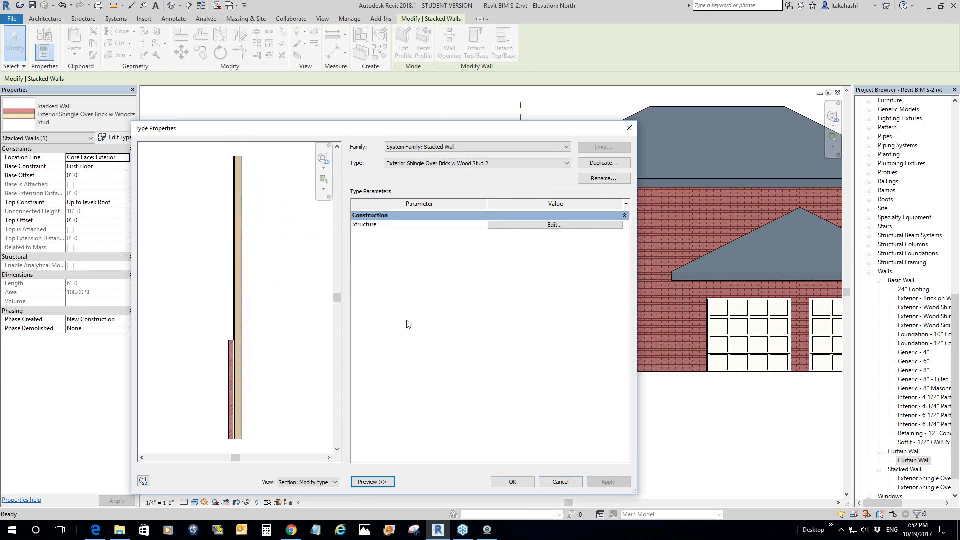
left_click(559, 485)
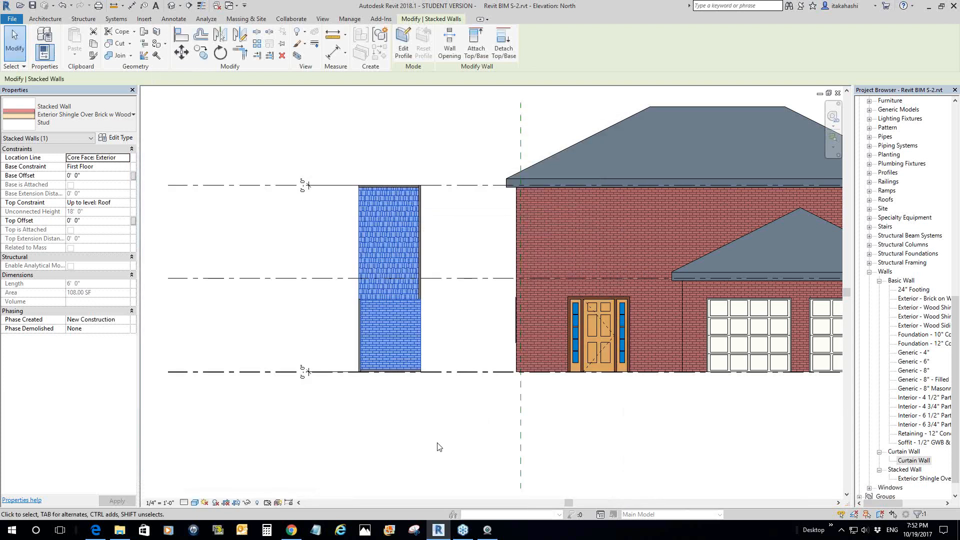
left_click(438, 445)
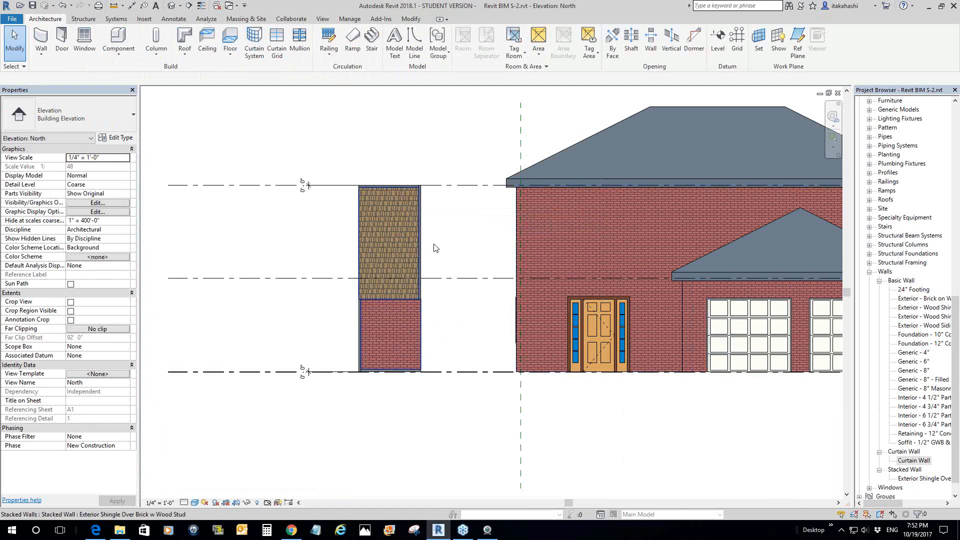
- Change the freestanding stacked wall beside the house to the basic wall type Exterior - Wood Siding on Wood Stud, leaving it deselected
left_click_drag(352, 163, 433, 413)
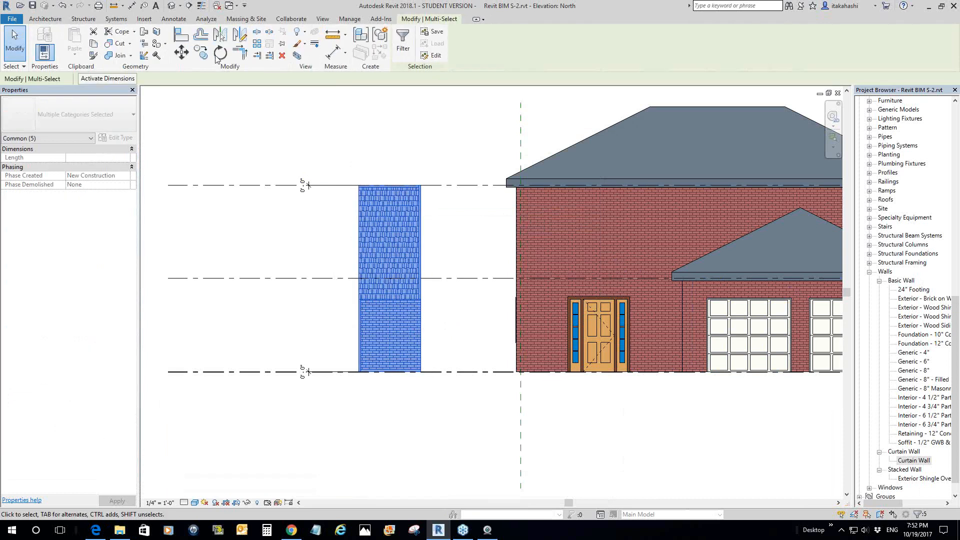
left_click(91, 139)
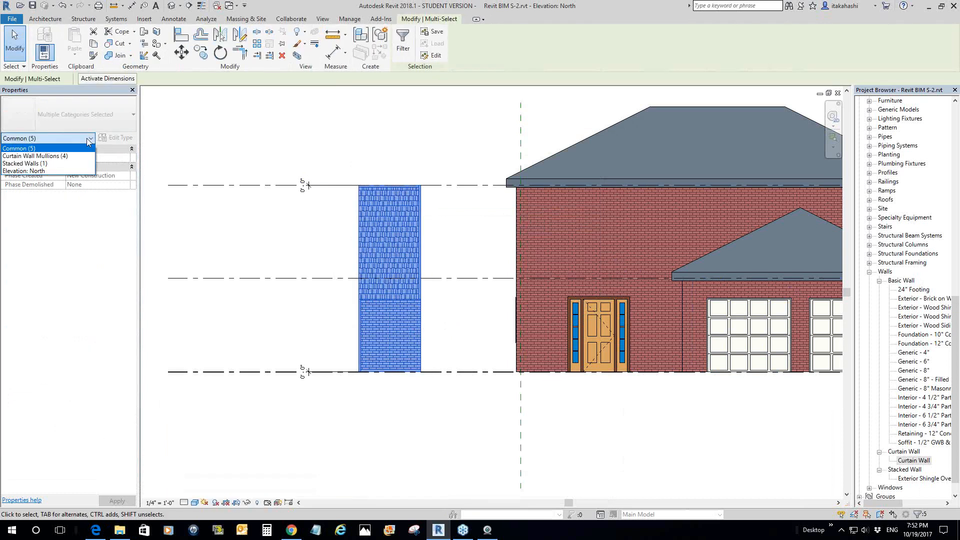
left_click(44, 164)
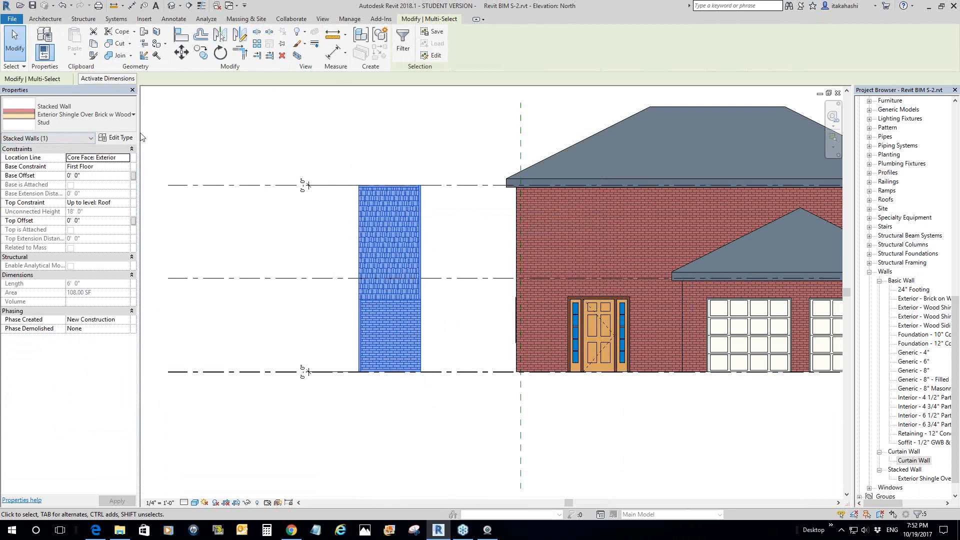
left_click(128, 115)
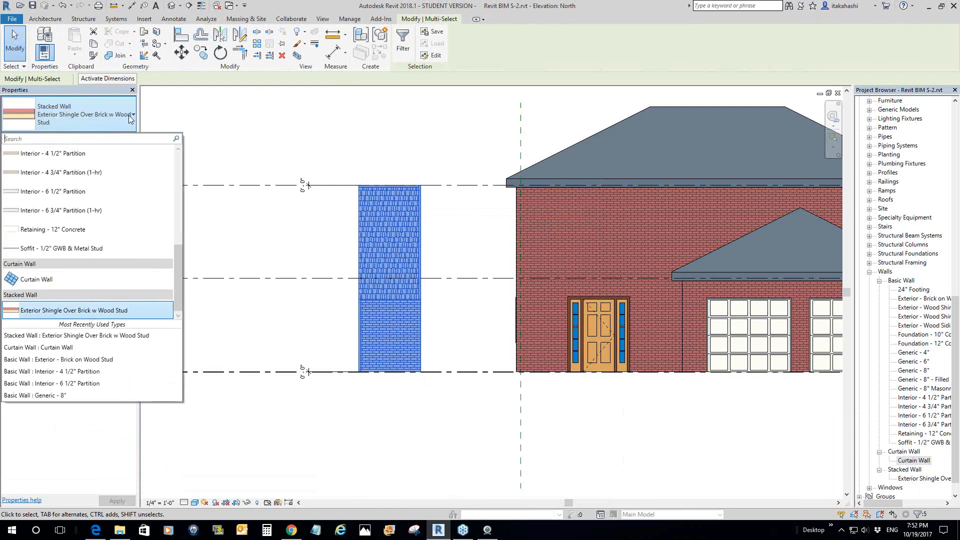
scroll(178, 191, "up", 1)
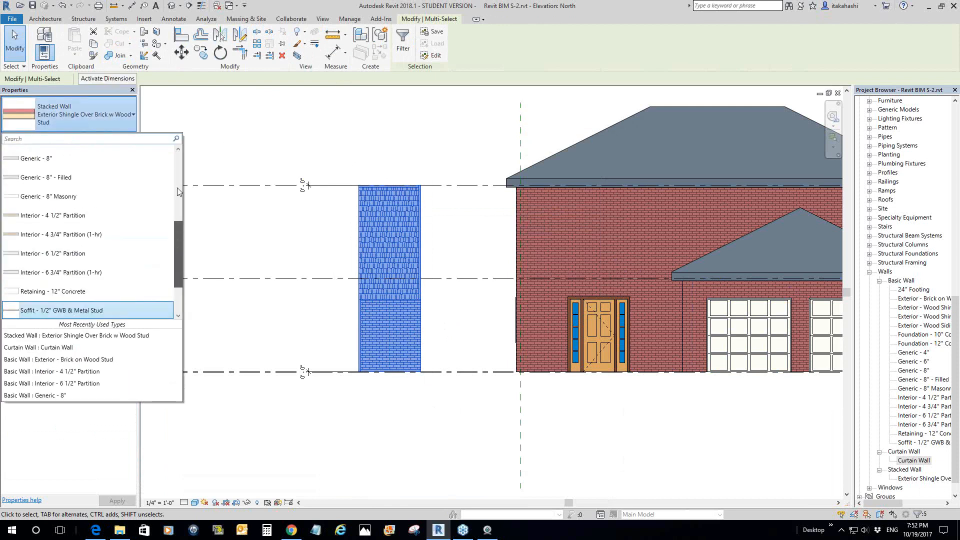
scroll(178, 191, "up", 3)
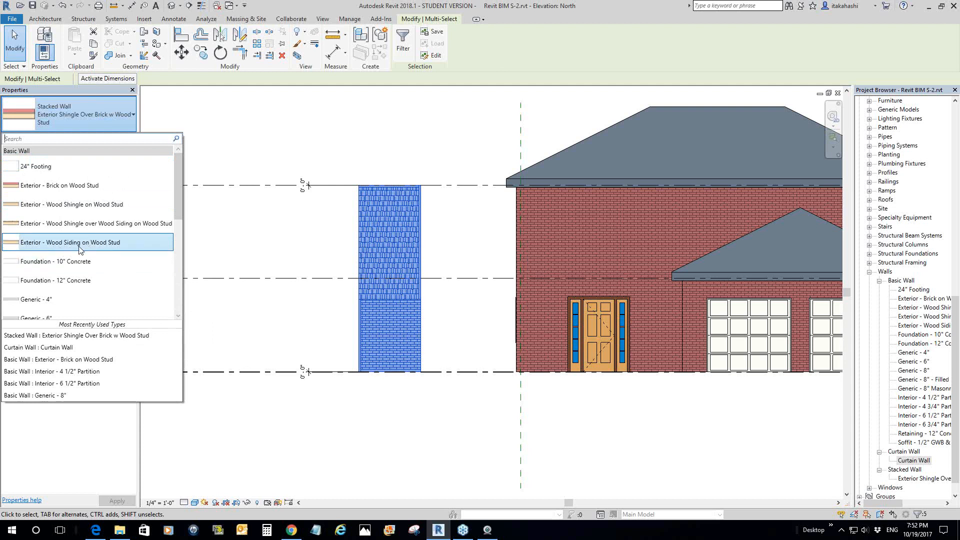
mouse_move(36, 246)
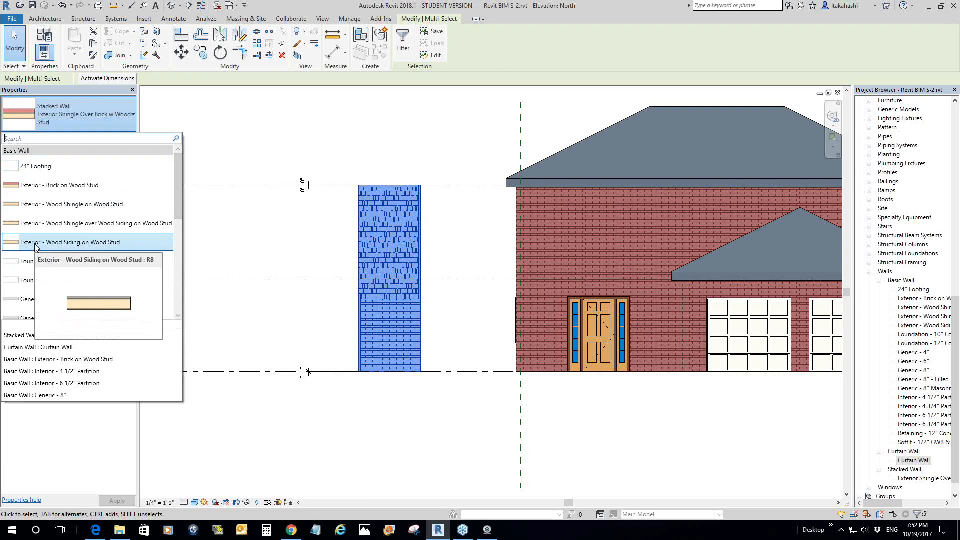
left_click(85, 243)
left_click(264, 230)
- Duplicate the wood siding wall's type as Exterior - Wood Siding on Wood Stud 2 and open the new type's structure assembly
scroll(388, 262, "up", 3)
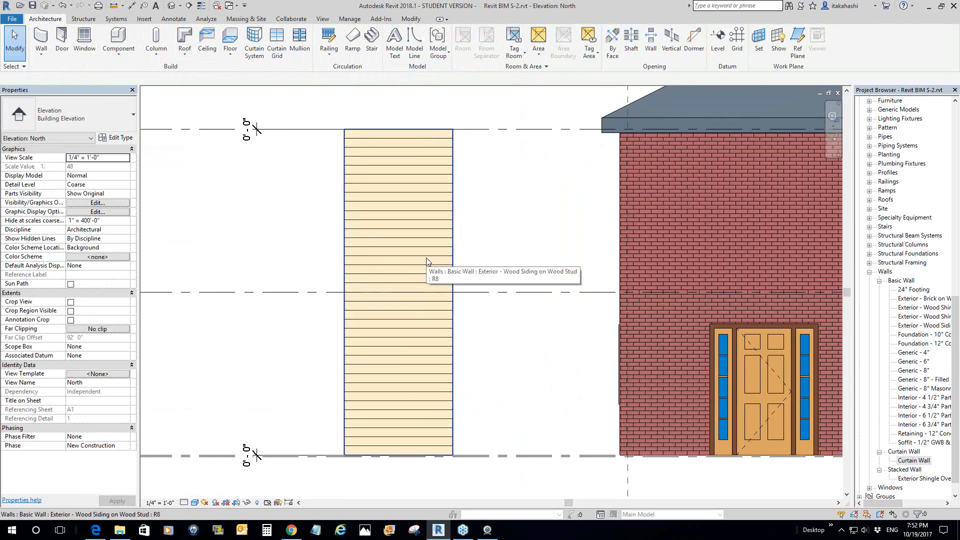
scroll(495, 256, "down", 2)
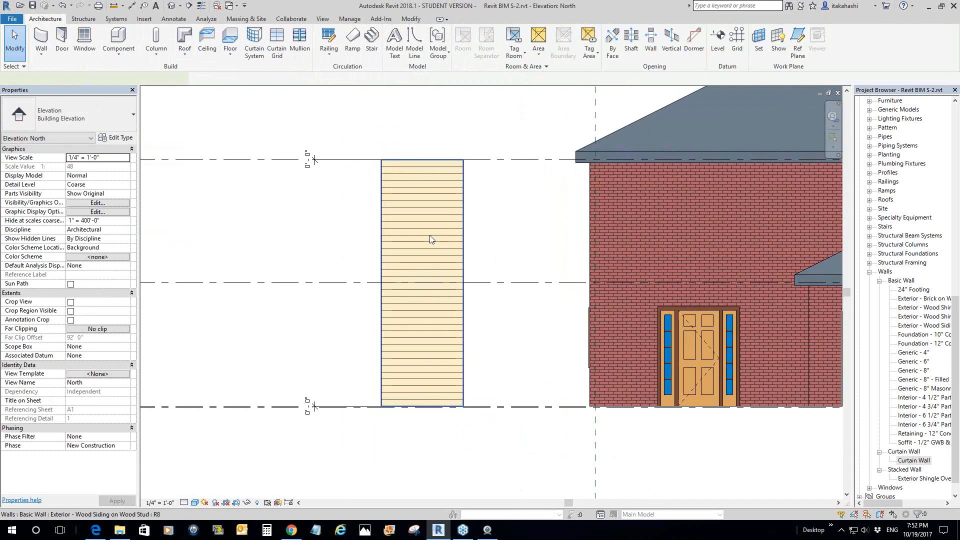
left_click(430, 239)
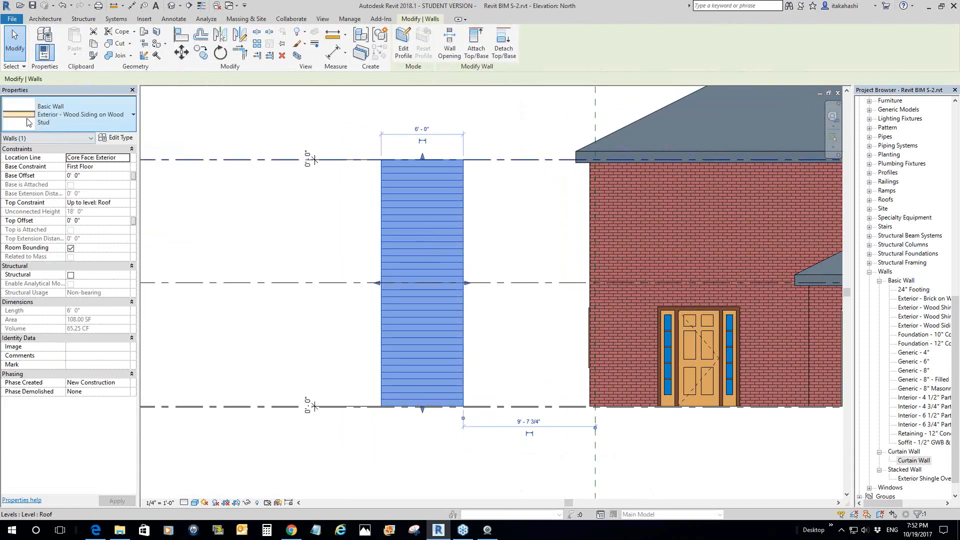
left_click(115, 138)
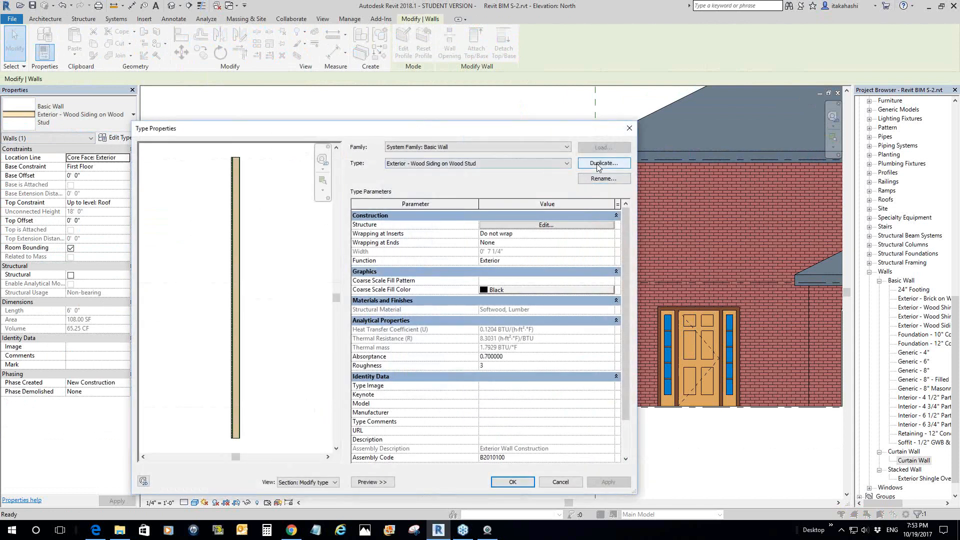
left_click(598, 165)
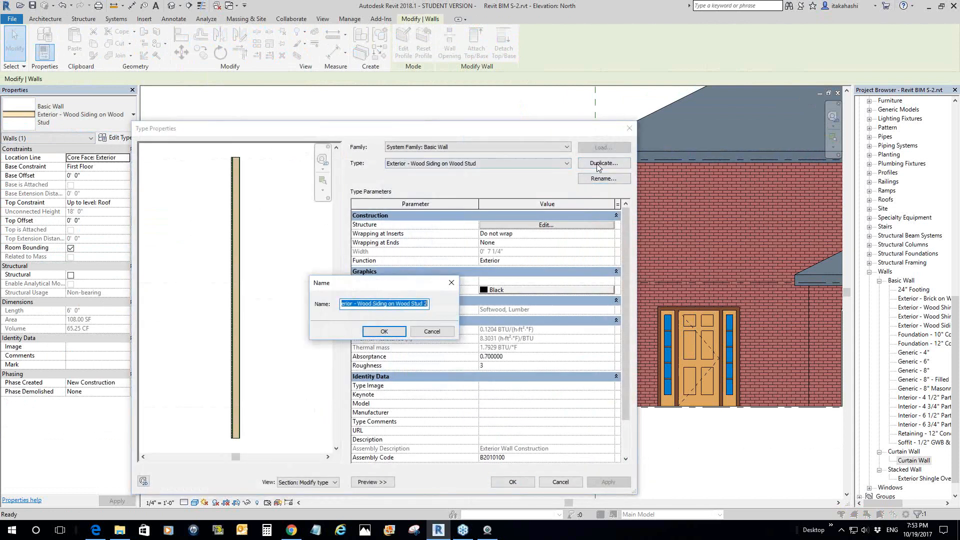
left_click(392, 331)
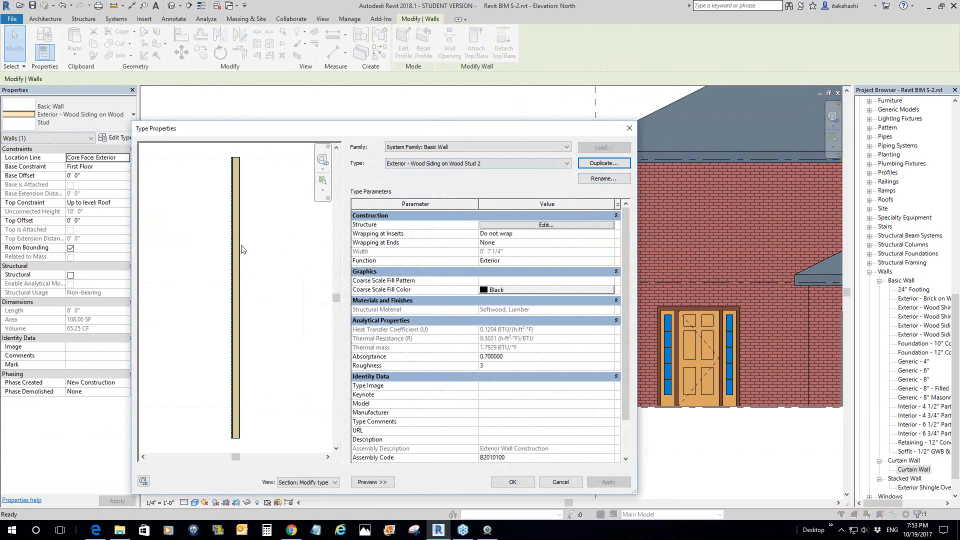
left_click(580, 225)
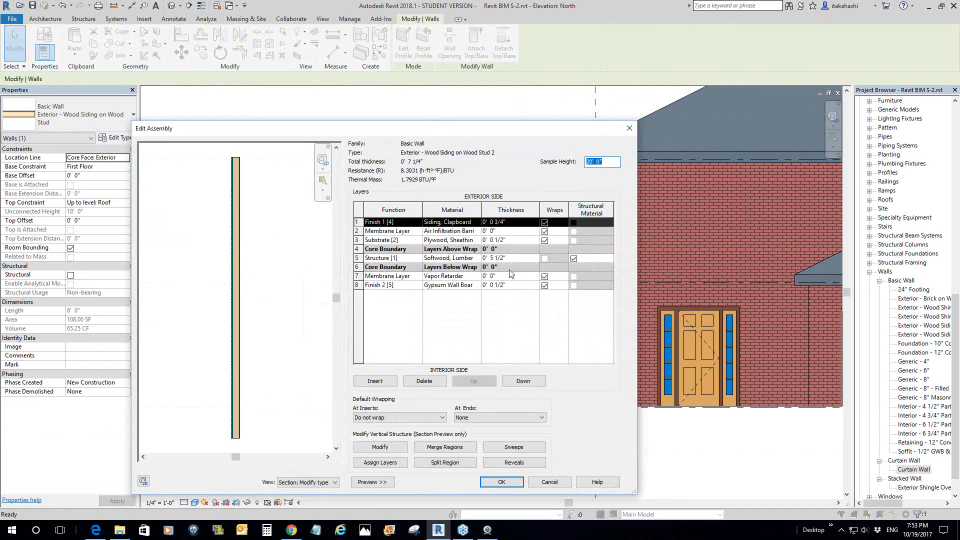